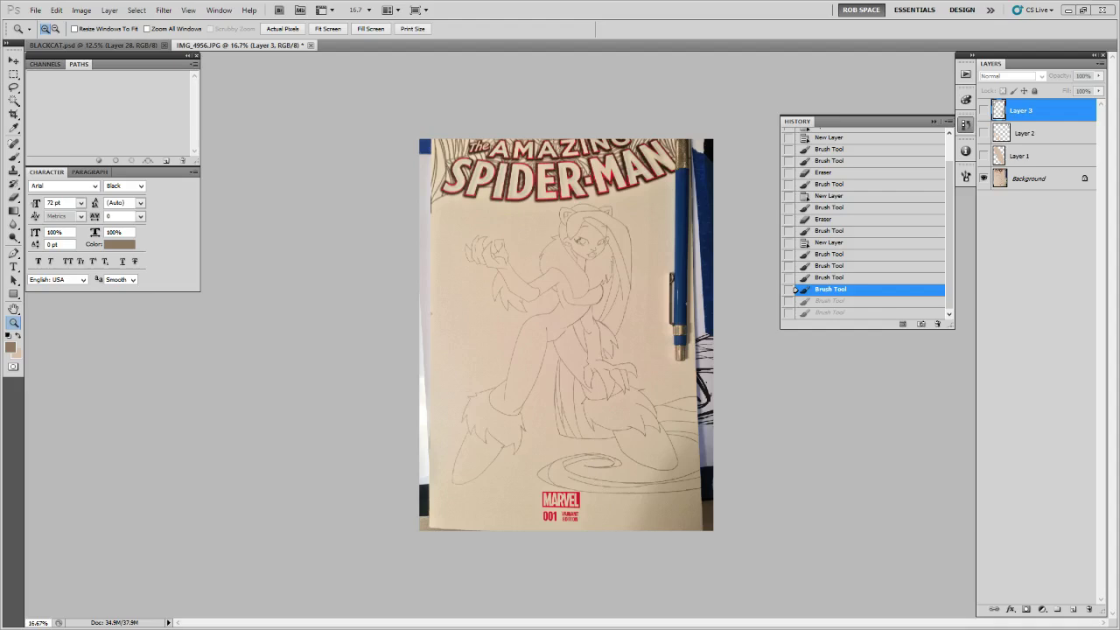
- Add a new empty layer above Layer 3
{"action": "left_click", "coordinate": [1074, 610]}
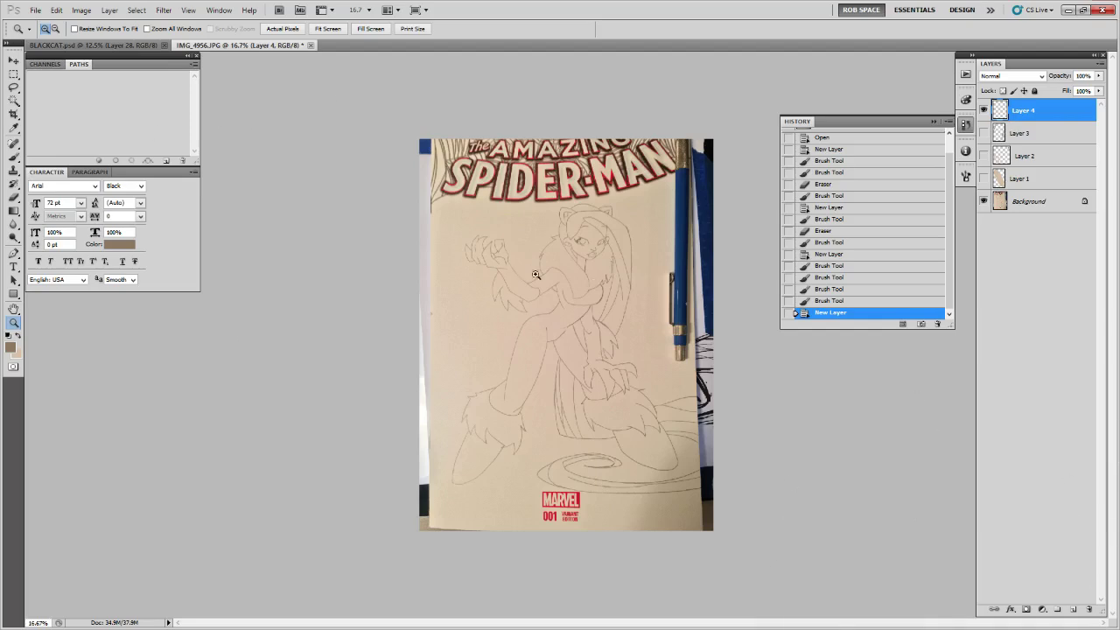
{"action": "left_click", "coordinate": [581, 288]}
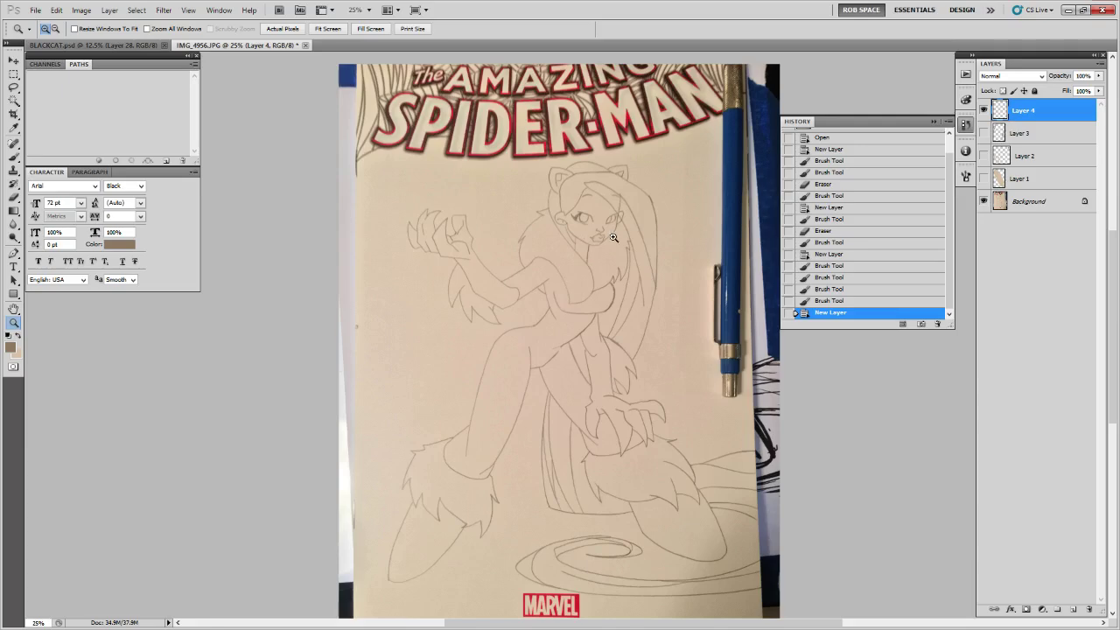
{"action": "left_click", "coordinate": [614, 237]}
{"action": "scroll", "coordinate": [611, 385], "scroll_direction": "down", "scroll_amount": 1}
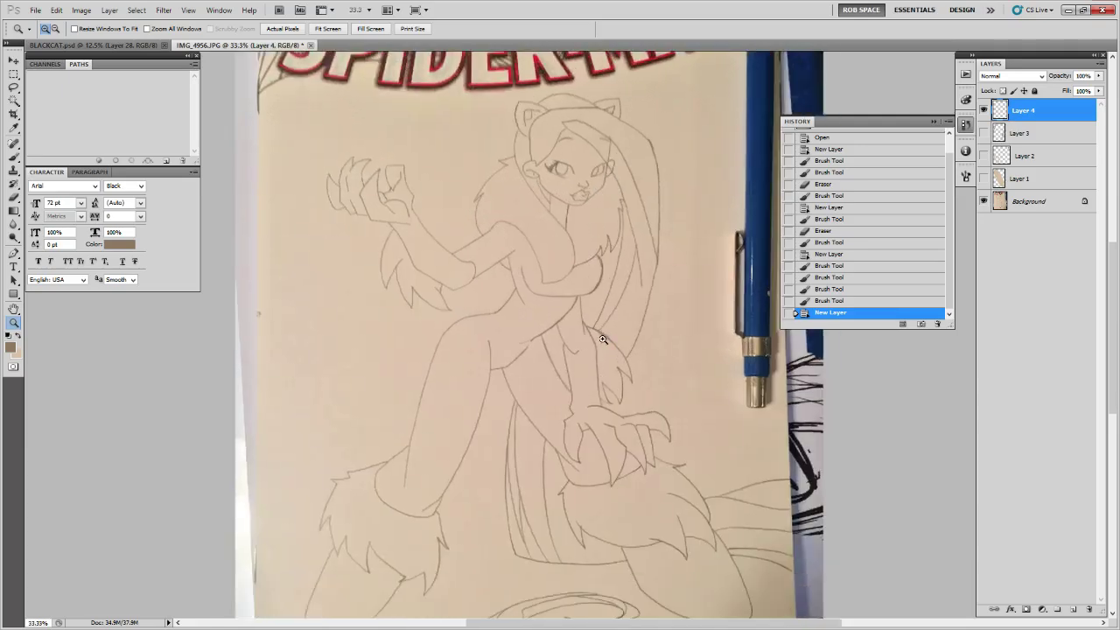
{"action": "scroll", "coordinate": [604, 341], "scroll_direction": "up", "scroll_amount": 1}
{"action": "scroll", "coordinate": [589, 387], "scroll_direction": "down", "scroll_amount": 3}
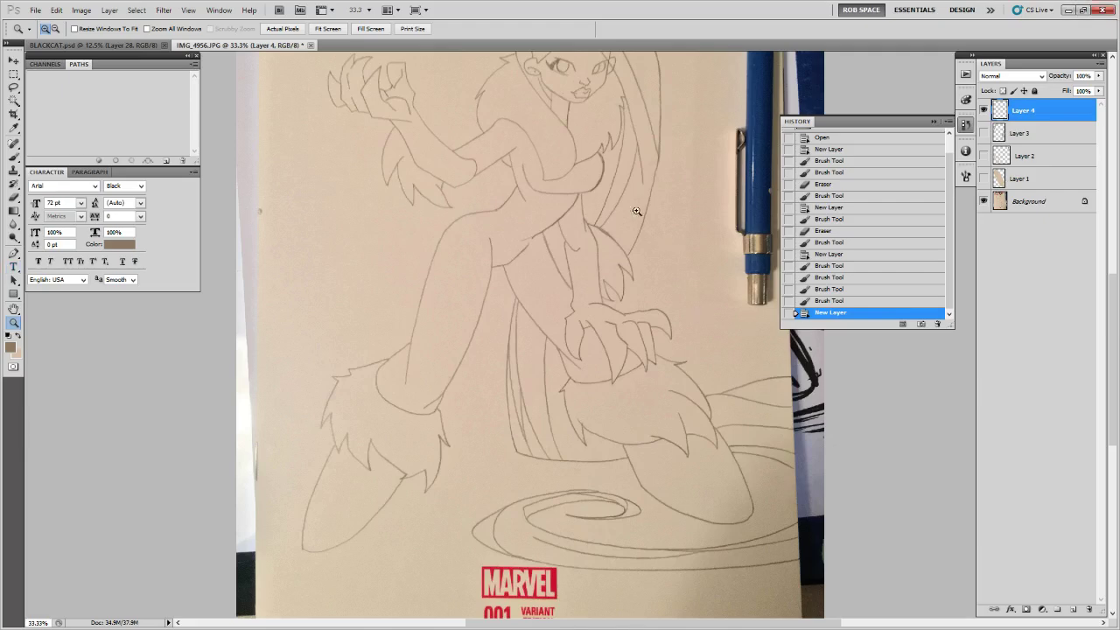
{"action": "left_click_drag", "start_coordinate": [634, 210], "coordinate": [629, 372]}
{"action": "left_click_drag", "start_coordinate": [624, 250], "coordinate": [615, 348]}
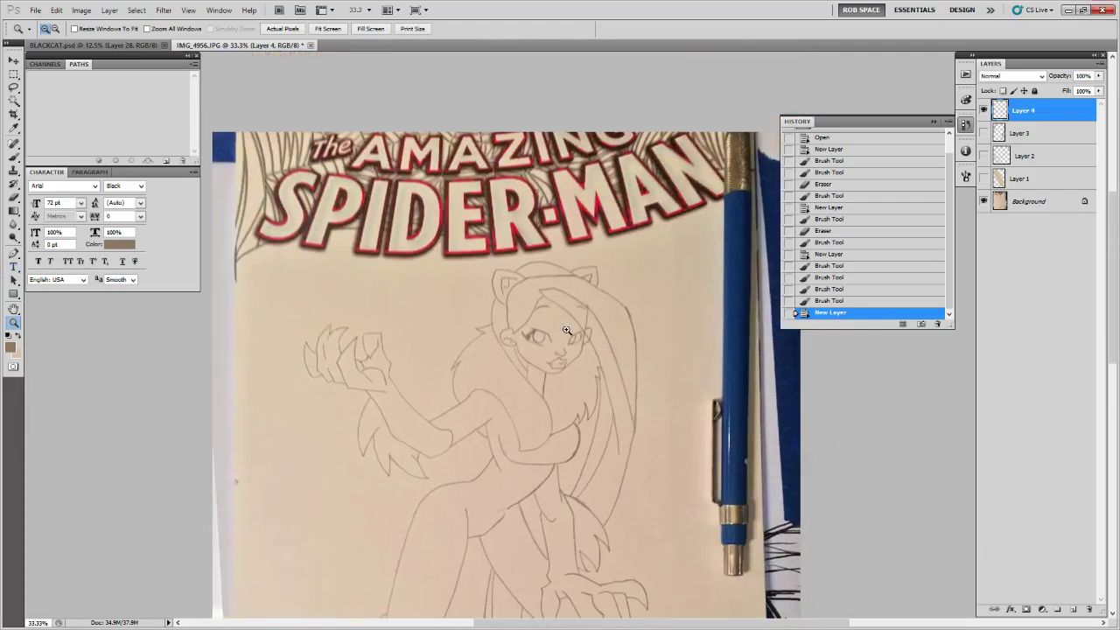
{"action": "left_click", "coordinate": [566, 329]}
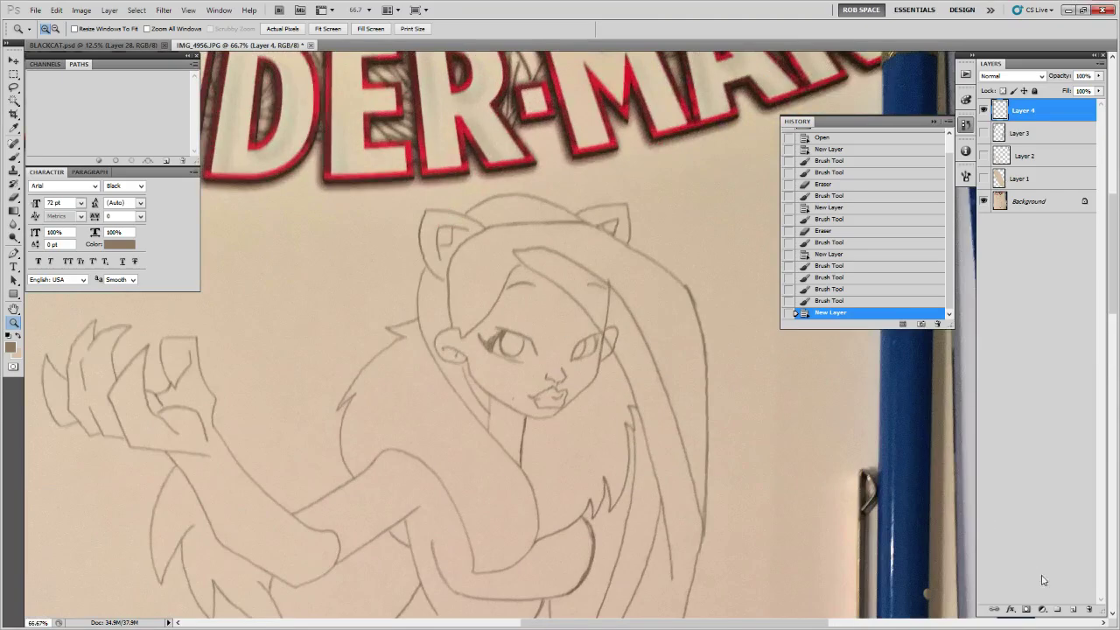
- Add a second new layer and brush over pencil marks near the head with paper colour sampled from the photo
{"action": "left_click", "coordinate": [1072, 610]}
{"action": "key", "text": "b"}
{"action": "left_click_drag", "start_coordinate": [746, 452], "coordinate": [656, 478]}
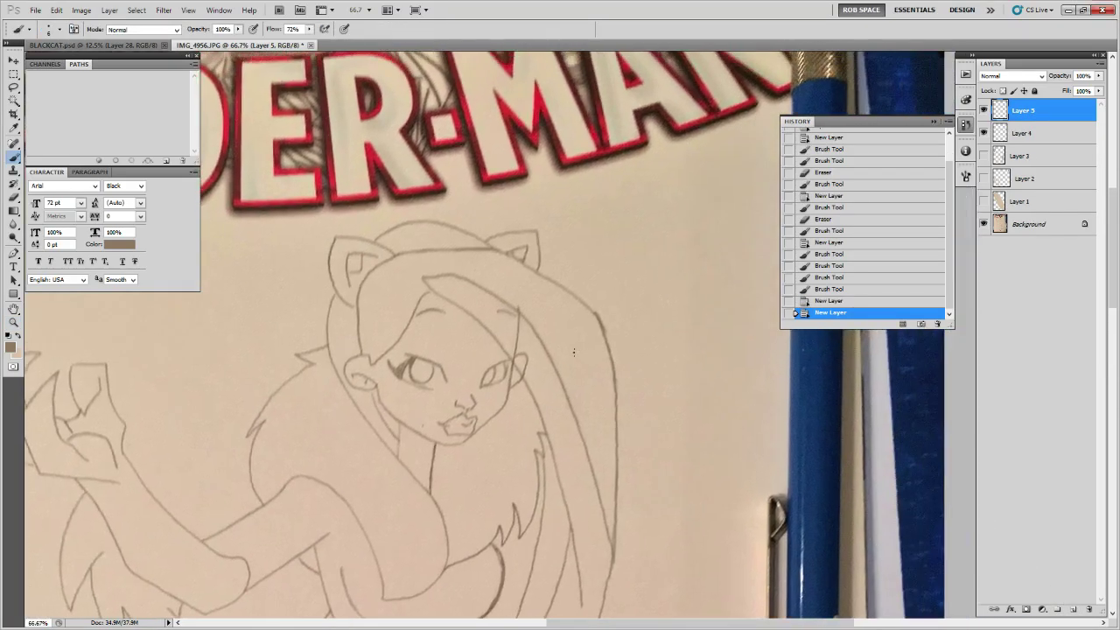
{"action": "left_click", "coordinate": [512, 328], "text": "alt"}
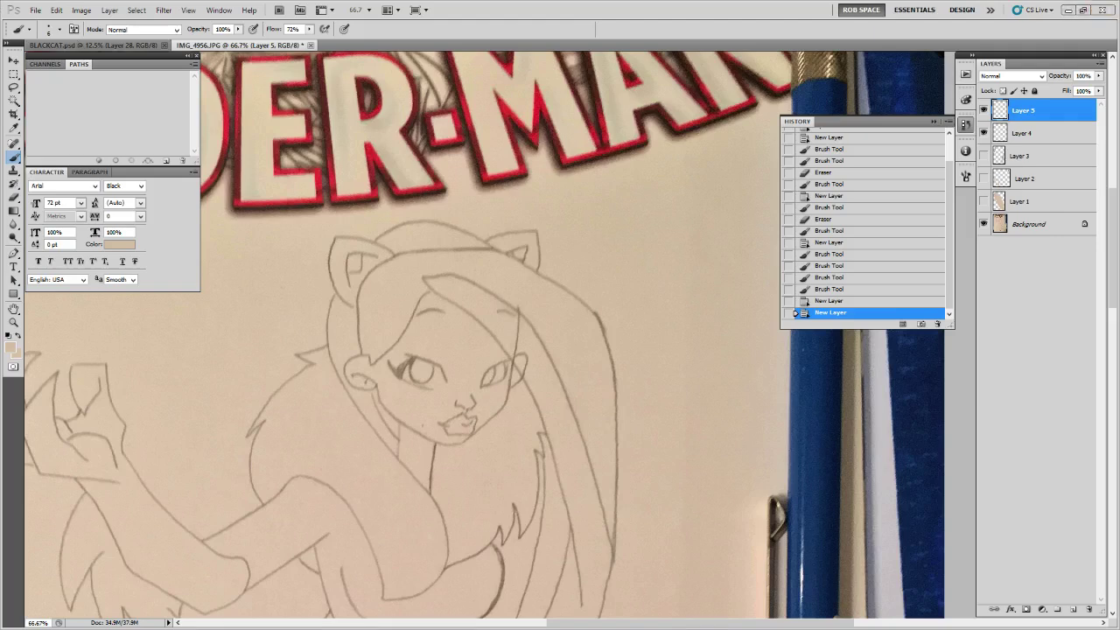
{"action": "mouse_move", "coordinate": [609, 430]}
{"action": "left_mouse_down"}
{"action": "mouse_move", "coordinate": [618, 461]}
{"action": "mouse_move", "coordinate": [652, 469]}
{"action": "left_mouse_up"}
{"action": "left_click_drag", "start_coordinate": [631, 420], "coordinate": [680, 394]}
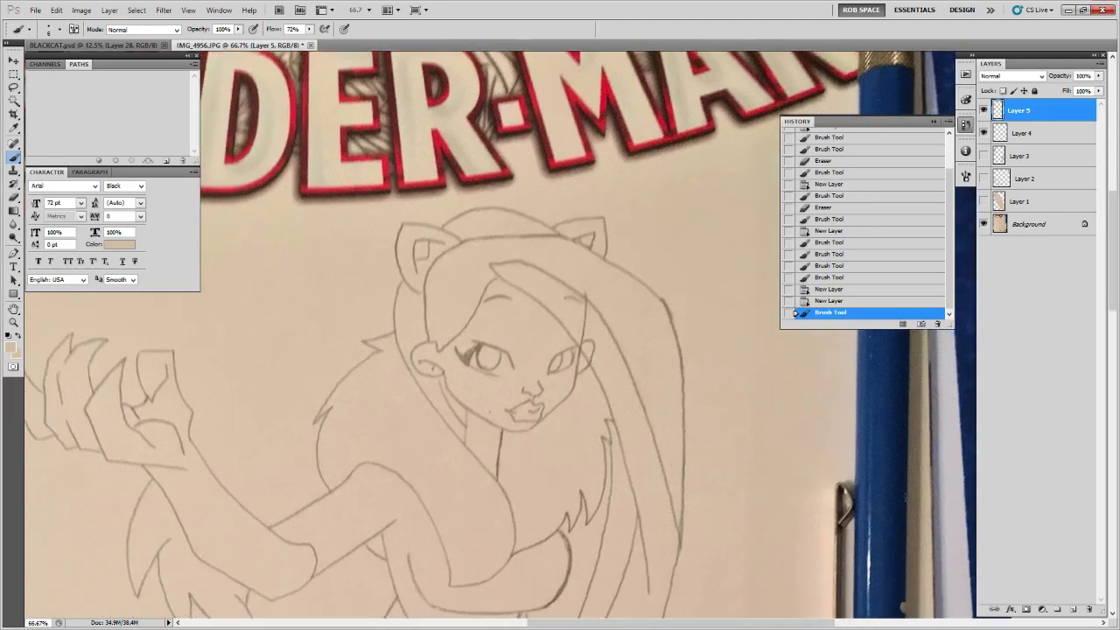
- On another new layer, paint over pencil lines on the crown and outer hair with sampled paper colour and a larger brush
{"action": "left_click", "coordinate": [1072, 608]}
{"action": "key", "text": "d"}
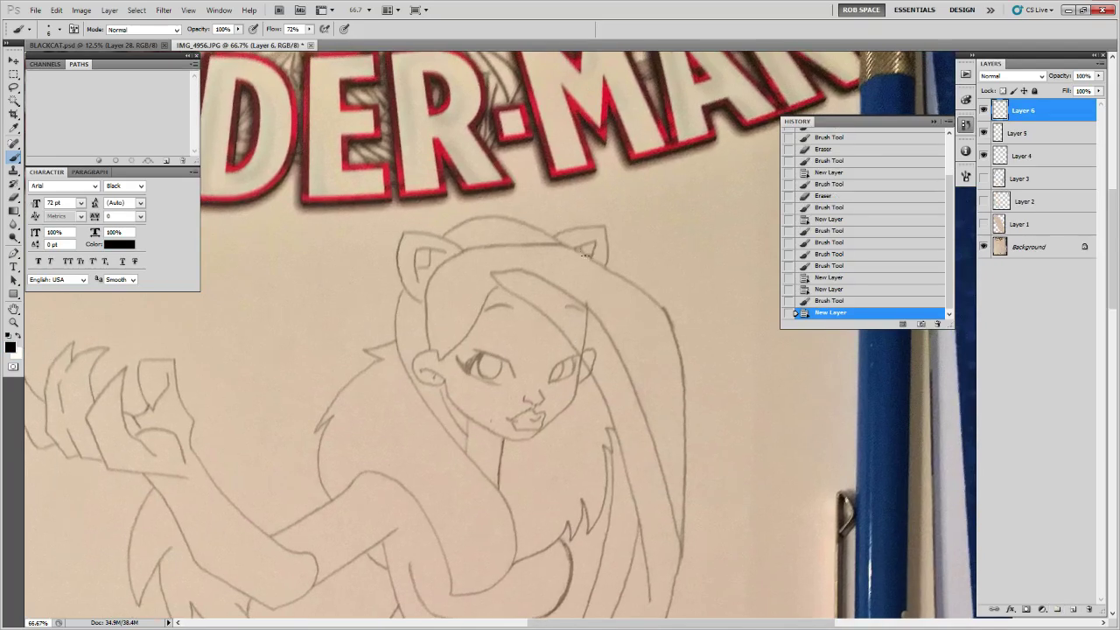
{"action": "key", "text": "x"}
{"action": "mouse_move", "coordinate": [472, 249]}
{"action": "left_mouse_down"}
{"action": "mouse_move", "coordinate": [532, 247]}
{"action": "mouse_move", "coordinate": [515, 245]}
{"action": "left_mouse_up"}
{"action": "key", "text": "ctrl+z"}
{"action": "left_click", "coordinate": [488, 240], "text": "alt"}
{"action": "key", "text": "bracketright"}
{"action": "key", "text": "bracketright"}
{"action": "key", "text": "bracketright"}
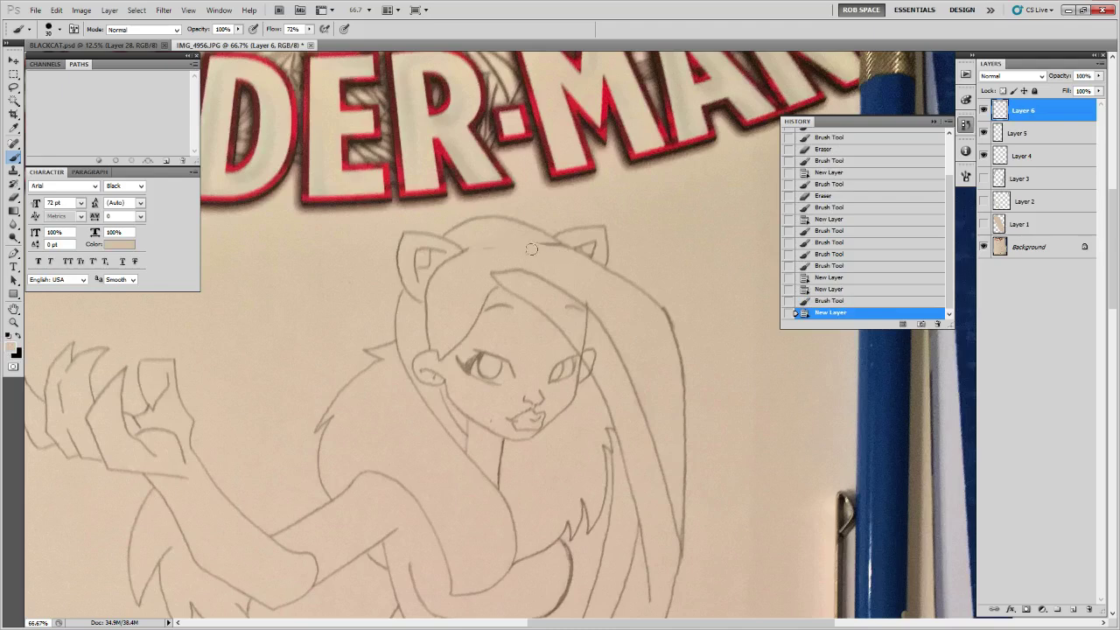
{"action": "left_click", "coordinate": [674, 459]}
{"action": "left_click_drag", "start_coordinate": [674, 459], "coordinate": [655, 355]}
{"action": "mouse_move", "coordinate": [660, 404]}
{"action": "left_mouse_down"}
{"action": "mouse_move", "coordinate": [662, 435]}
{"action": "mouse_move", "coordinate": [666, 292]}
{"action": "mouse_move", "coordinate": [706, 312]}
{"action": "left_mouse_up"}
- Switch the brush colour back to black and reduce the brush size to 10
{"action": "key", "text": "x"}
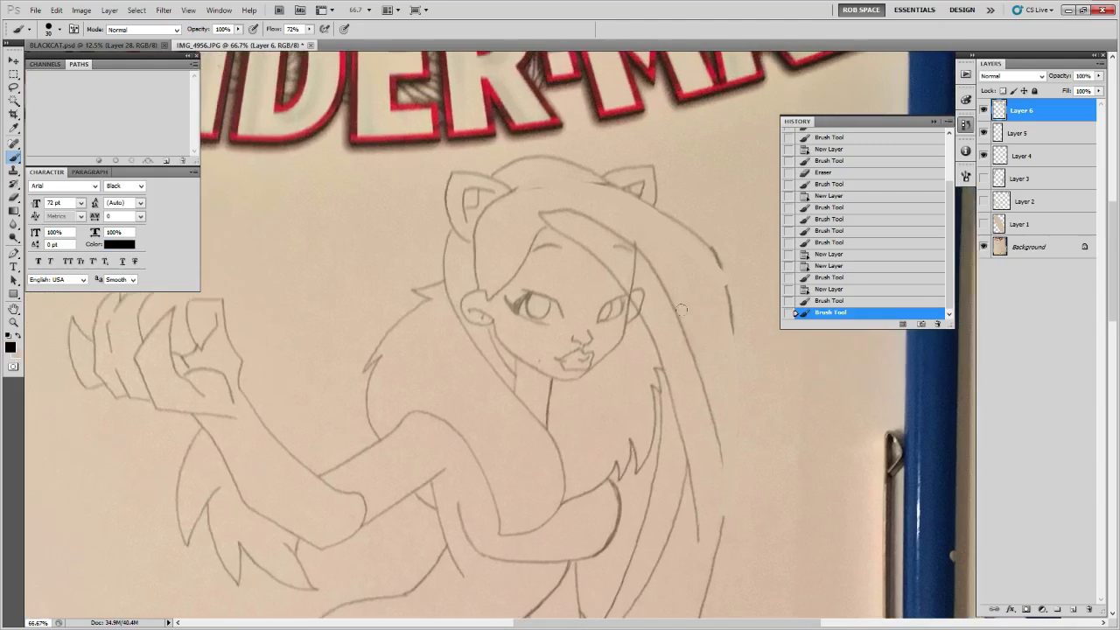
{"action": "key", "text": "bracketleft"}
{"action": "key", "text": "bracketleft"}
{"action": "key", "text": "bracketleft"}
{"action": "left_click_drag", "start_coordinate": [722, 367], "coordinate": [592, 410]}
{"action": "mouse_move", "coordinate": [597, 607]}
{"action": "left_mouse_down"}
{"action": "mouse_move", "coordinate": [592, 420]}
{"action": "mouse_move", "coordinate": [604, 335]}
{"action": "left_mouse_up"}
{"action": "left_click_drag", "start_coordinate": [639, 299], "coordinate": [603, 446]}
{"action": "left_click_drag", "start_coordinate": [658, 297], "coordinate": [617, 457]}
{"action": "key", "text": "l"}
{"action": "mouse_move", "coordinate": [655, 306]}
{"action": "left_mouse_down"}
{"action": "mouse_move", "coordinate": [609, 357]}
{"action": "mouse_move", "coordinate": [615, 501]}
{"action": "mouse_move", "coordinate": [663, 263]}
{"action": "left_mouse_up"}
{"action": "key", "text": "ctrl+x"}
- Ink the front hair curve above the near ear and the outer hair outline over the crown in black
{"action": "left_click_drag", "start_coordinate": [675, 207], "coordinate": [672, 486]}
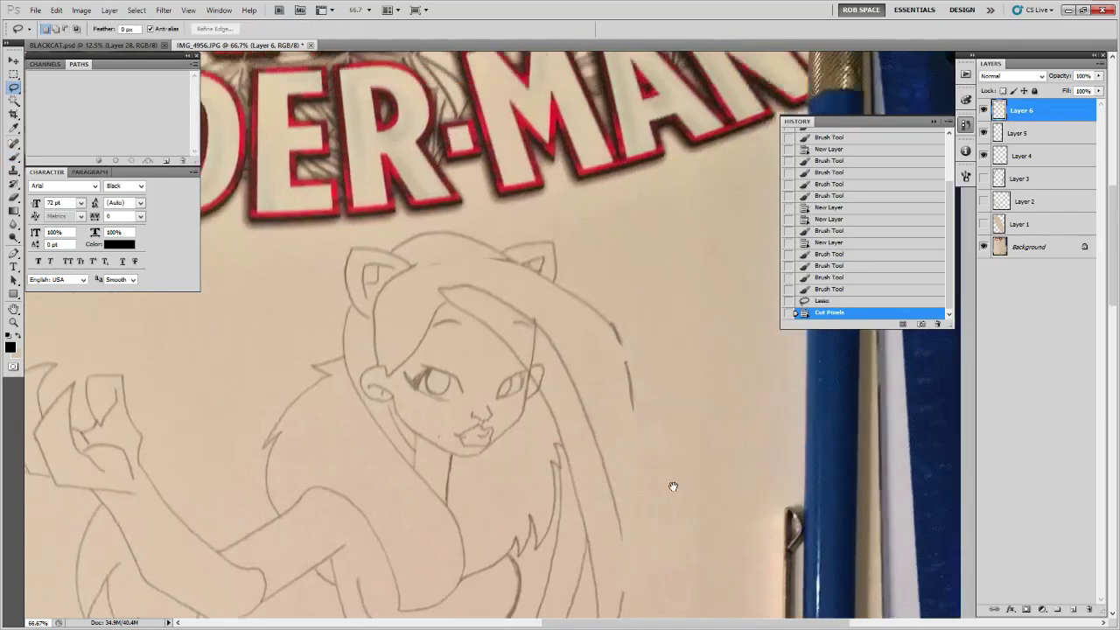
{"action": "key", "text": "b"}
{"action": "mouse_move", "coordinate": [535, 327]}
{"action": "left_mouse_down"}
{"action": "mouse_move", "coordinate": [527, 377]}
{"action": "mouse_move", "coordinate": [483, 428]}
{"action": "left_mouse_up"}
{"action": "key", "text": "ctrl+z"}
{"action": "left_click_drag", "start_coordinate": [643, 359], "coordinate": [618, 335]}
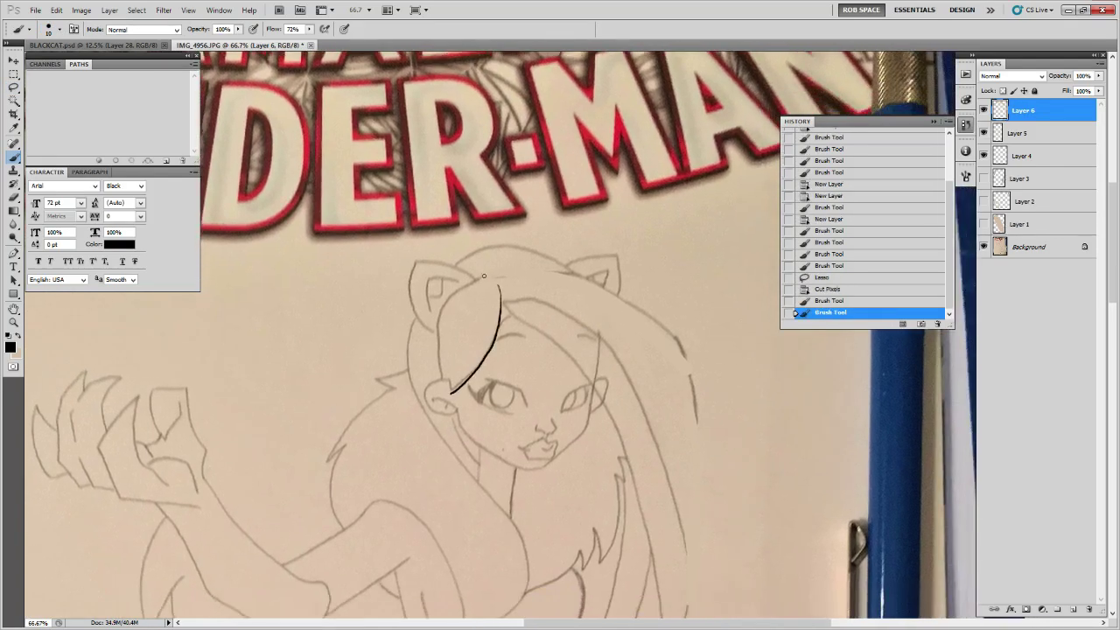
{"action": "mouse_move", "coordinate": [470, 283]}
{"action": "left_mouse_down"}
{"action": "mouse_move", "coordinate": [528, 270]}
{"action": "mouse_move", "coordinate": [604, 282]}
{"action": "mouse_move", "coordinate": [675, 339]}
{"action": "mouse_move", "coordinate": [698, 415]}
{"action": "left_mouse_up"}
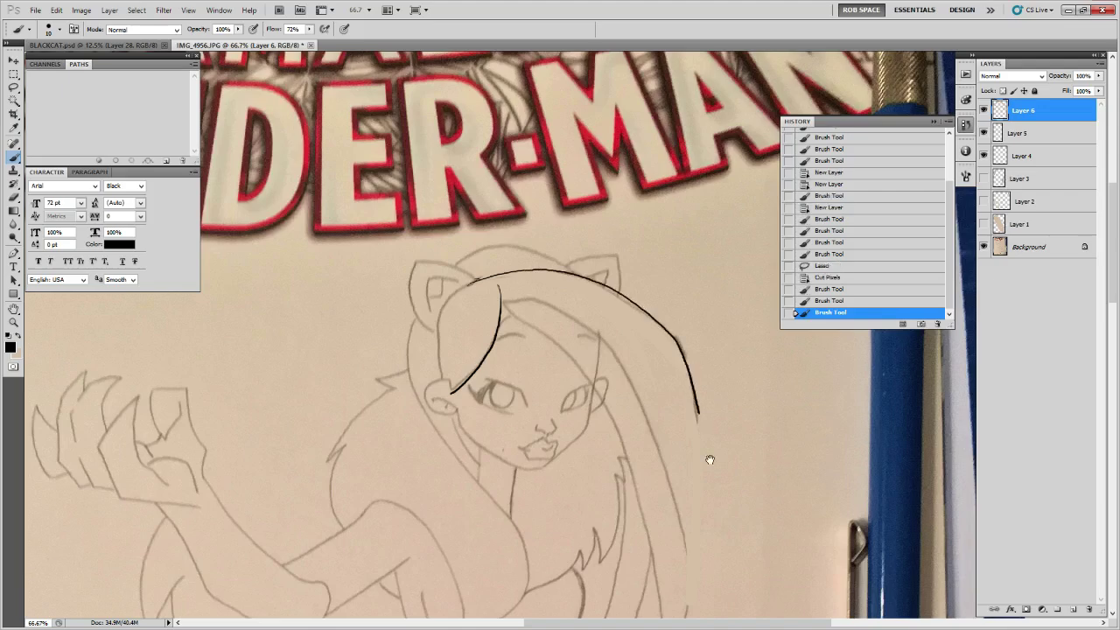
- Continue the black outer hair outline in a long curve down past the shoulder and chest
{"action": "left_click_drag", "start_coordinate": [710, 457], "coordinate": [629, 261]}
{"action": "mouse_move", "coordinate": [615, 216]}
{"action": "left_mouse_down"}
{"action": "mouse_move", "coordinate": [614, 381]}
{"action": "mouse_move", "coordinate": [595, 475]}
{"action": "mouse_move", "coordinate": [549, 586]}
{"action": "left_mouse_up"}
{"action": "left_click_drag", "start_coordinate": [607, 358], "coordinate": [627, 389]}
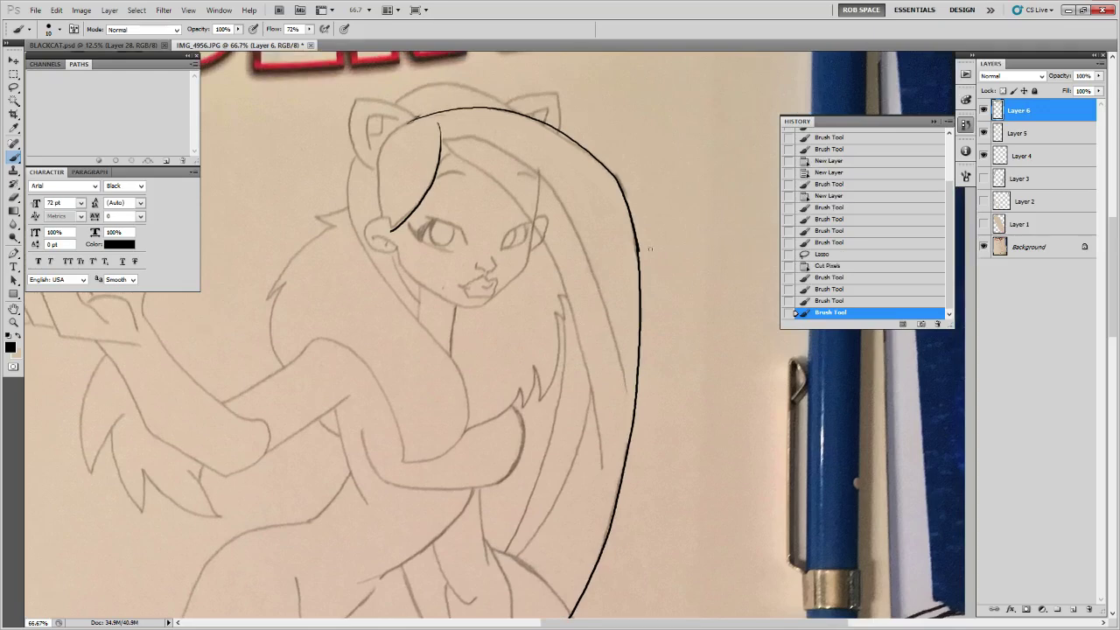
{"action": "left_click_drag", "start_coordinate": [650, 344], "coordinate": [510, 361]}
{"action": "left_click_drag", "start_coordinate": [560, 195], "coordinate": [565, 233]}
{"action": "left_click_drag", "start_coordinate": [561, 202], "coordinate": [568, 265]}
{"action": "left_click_drag", "start_coordinate": [561, 206], "coordinate": [568, 340]}
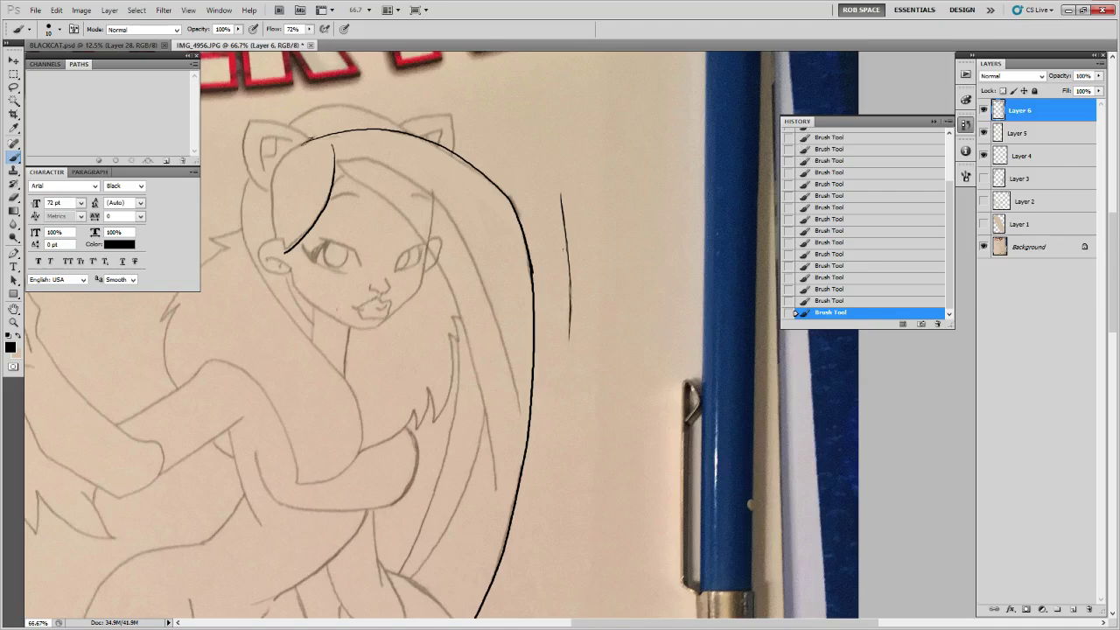
{"action": "key", "text": "e"}
{"action": "left_click_drag", "start_coordinate": [561, 192], "coordinate": [569, 341]}
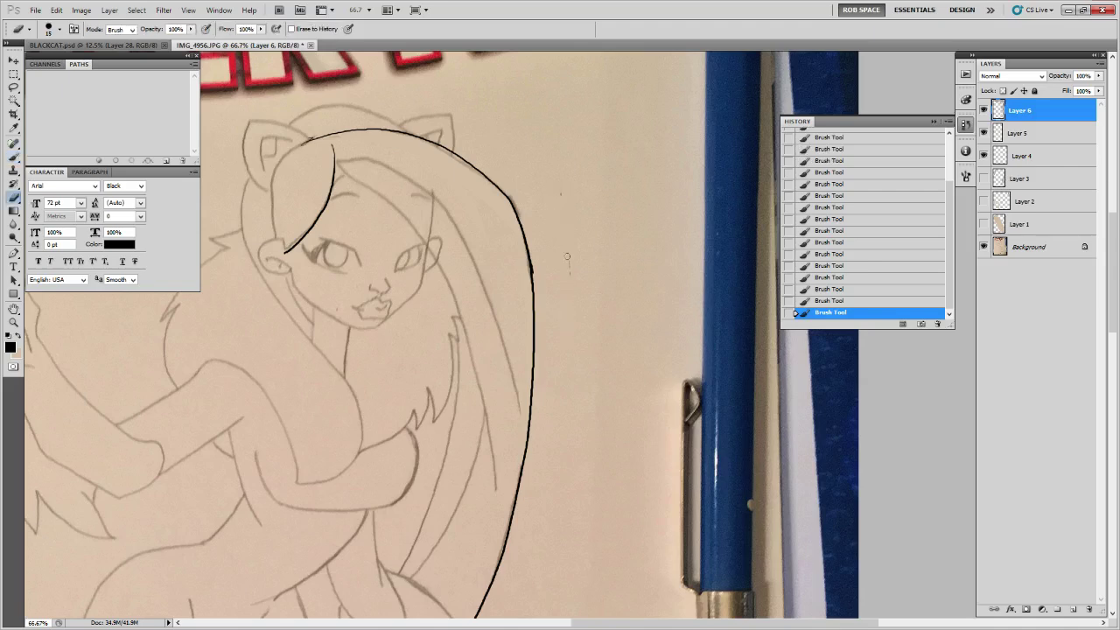
- Extend the outer hair line down across the forearm fur to the lower clawed hand, erasing and redrawing its last section
{"action": "key", "text": "b"}
{"action": "left_click_drag", "start_coordinate": [539, 255], "coordinate": [623, 292]}
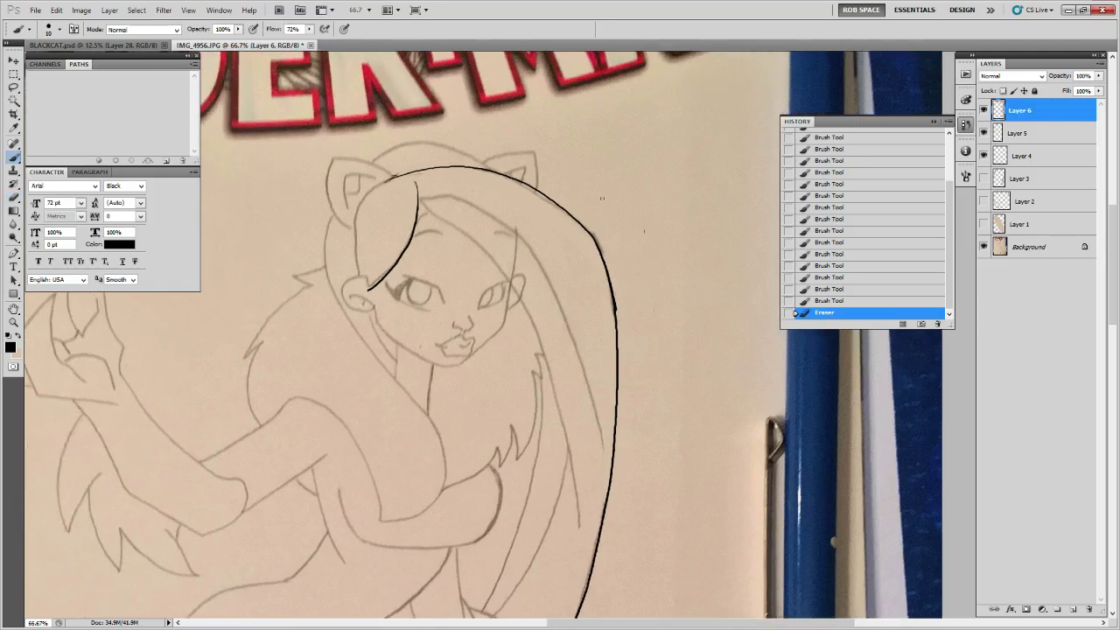
{"action": "scroll", "coordinate": [628, 311], "scroll_direction": "down", "scroll_amount": 3}
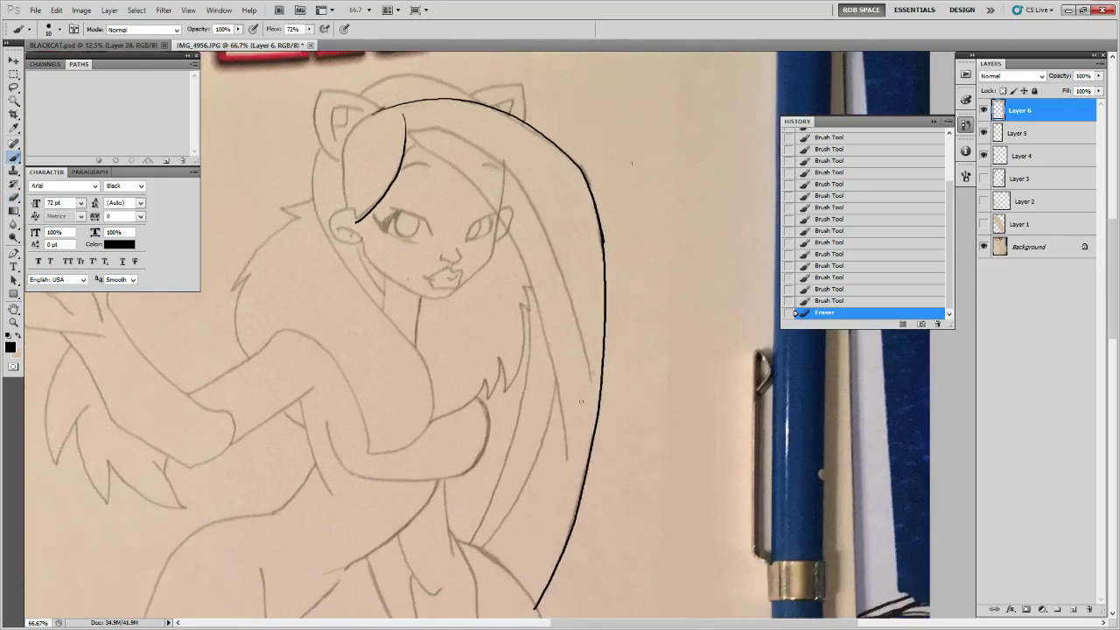
{"action": "mouse_move", "coordinate": [581, 373]}
{"action": "left_mouse_down"}
{"action": "mouse_move", "coordinate": [607, 242]}
{"action": "mouse_move", "coordinate": [617, 370]}
{"action": "left_mouse_up"}
{"action": "scroll", "coordinate": [617, 369], "scroll_direction": "down", "scroll_amount": 3}
{"action": "left_click_drag", "start_coordinate": [594, 191], "coordinate": [505, 343]}
{"action": "scroll", "coordinate": [505, 342], "scroll_direction": "up", "scroll_amount": 2}
{"action": "key", "text": "e"}
{"action": "left_click_drag", "start_coordinate": [579, 262], "coordinate": [500, 398]}
{"action": "key", "text": "b"}
{"action": "left_click_drag", "start_coordinate": [579, 264], "coordinate": [484, 412]}
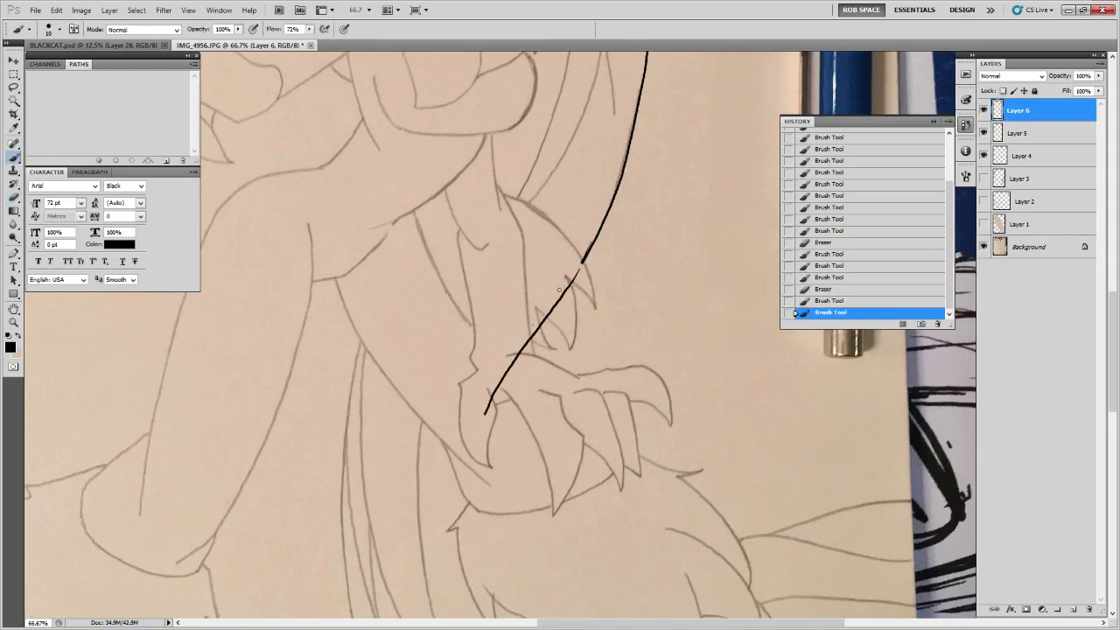
- Erase the hair line where it crosses the forearm fur and hand, keeping only the segments in the gaps
{"action": "key", "text": "e"}
{"action": "mouse_move", "coordinate": [573, 278]}
{"action": "left_mouse_down"}
{"action": "mouse_move", "coordinate": [547, 314]}
{"action": "mouse_move", "coordinate": [541, 305]}
{"action": "mouse_move", "coordinate": [481, 412]}
{"action": "left_mouse_up"}
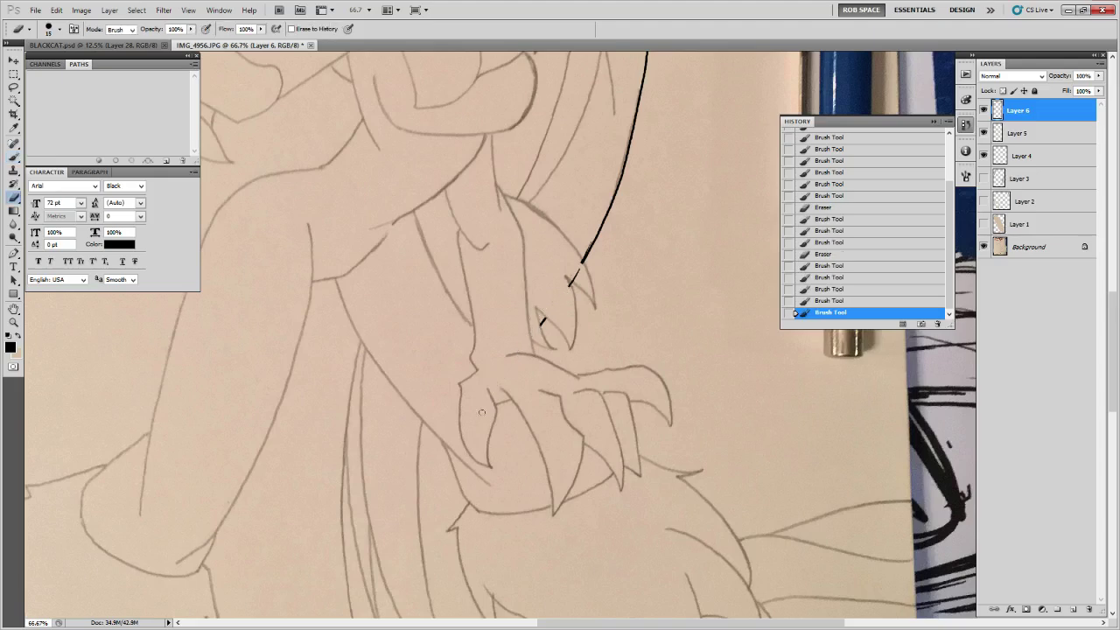
{"action": "mouse_move", "coordinate": [572, 278]}
{"action": "left_mouse_down"}
{"action": "mouse_move", "coordinate": [579, 265]}
{"action": "mouse_move", "coordinate": [575, 342]}
{"action": "left_mouse_up"}
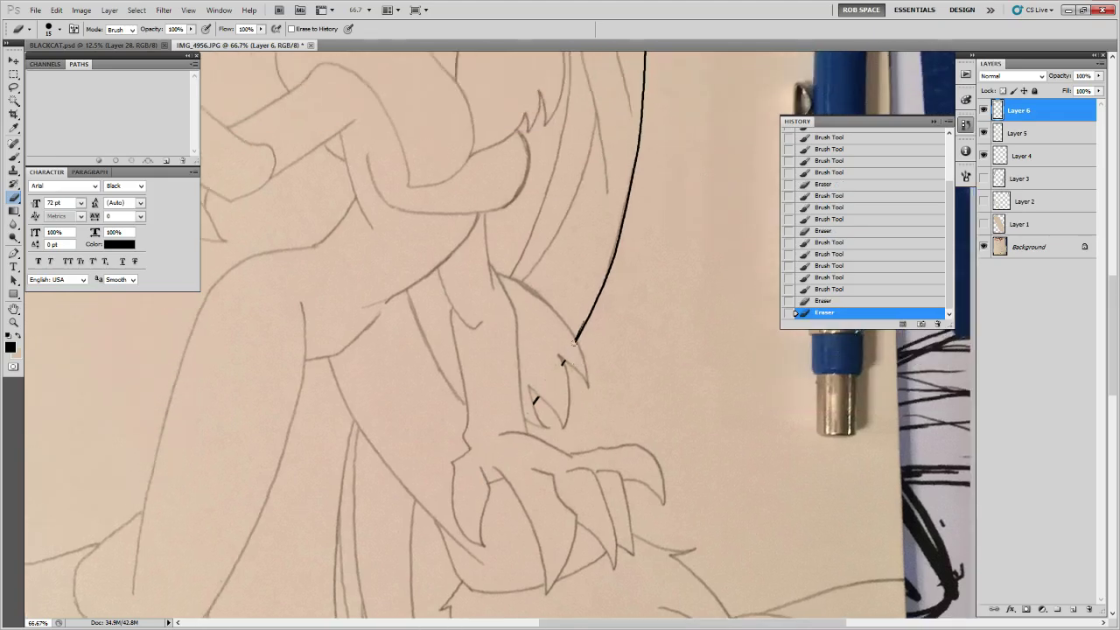
- Ink the hair line's continuation behind the lowered arm and down beside the thigh
{"action": "key", "text": "b"}
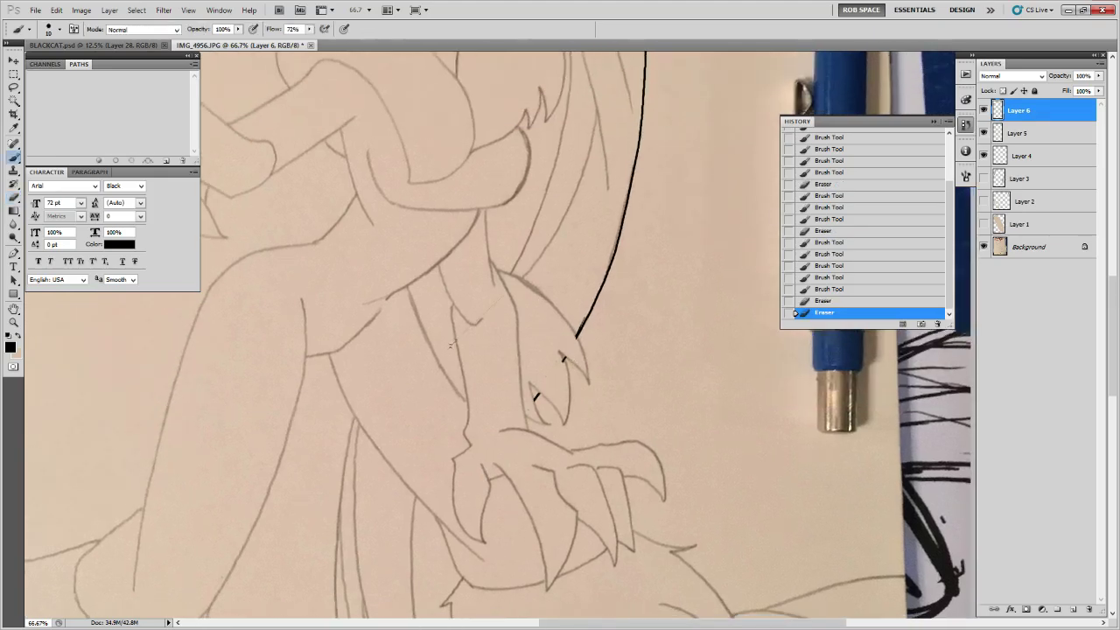
{"action": "mouse_move", "coordinate": [444, 350]}
{"action": "left_mouse_down"}
{"action": "mouse_move", "coordinate": [452, 343]}
{"action": "mouse_move", "coordinate": [439, 362]}
{"action": "left_mouse_up"}
{"action": "mouse_move", "coordinate": [556, 206]}
{"action": "left_mouse_down"}
{"action": "mouse_move", "coordinate": [526, 289]}
{"action": "mouse_move", "coordinate": [533, 378]}
{"action": "mouse_move", "coordinate": [567, 259]}
{"action": "left_mouse_up"}
{"action": "left_click", "coordinate": [447, 343]}
{"action": "left_click", "coordinate": [400, 399]}
{"action": "mouse_move", "coordinate": [366, 463]}
{"action": "left_mouse_down"}
{"action": "mouse_move", "coordinate": [437, 329]}
{"action": "mouse_move", "coordinate": [355, 500]}
{"action": "left_mouse_up"}
- Erase the parts of the new hair line that overlap the arm and thigh
{"action": "key", "text": "e"}
{"action": "left_click_drag", "start_coordinate": [417, 367], "coordinate": [368, 462]}
{"action": "left_click_drag", "start_coordinate": [391, 410], "coordinate": [395, 404]}
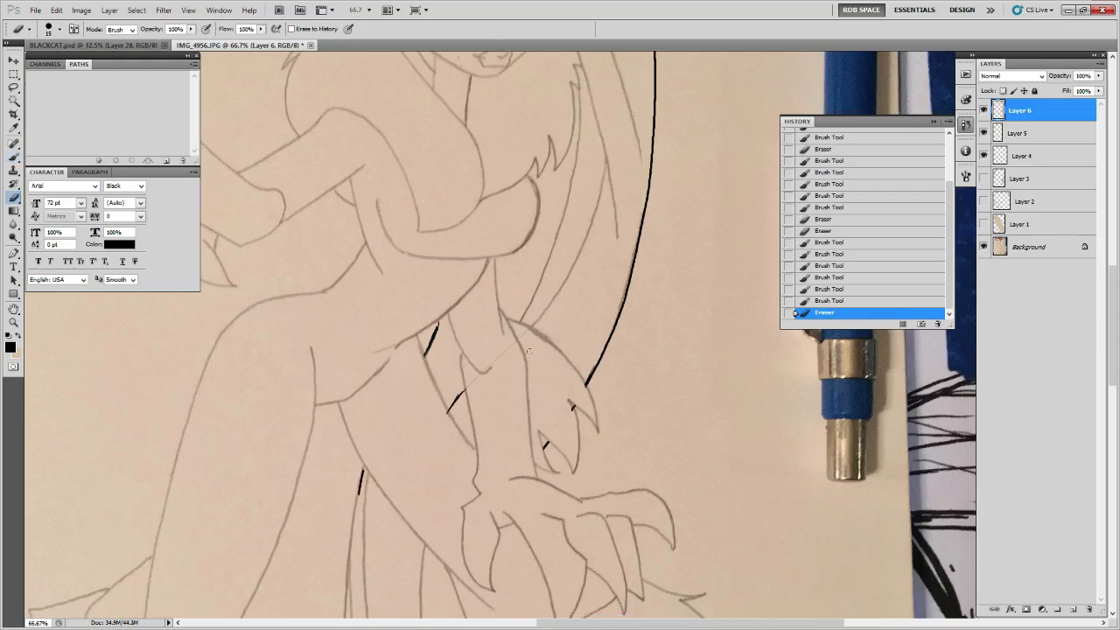
{"action": "left_click", "coordinate": [529, 328]}
- Ink the hair edge from the crown down to the near ear and the inner edge of the long hair strand
{"action": "left_click_drag", "start_coordinate": [565, 291], "coordinate": [521, 525]}
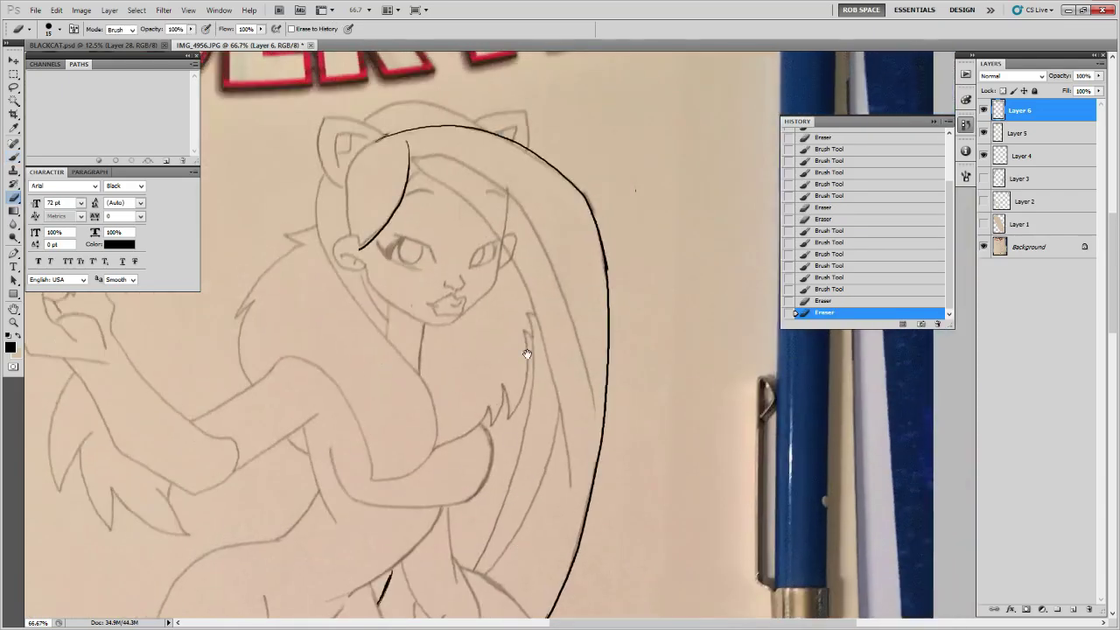
{"action": "left_click_drag", "start_coordinate": [525, 345], "coordinate": [593, 469]}
{"action": "key", "text": "b"}
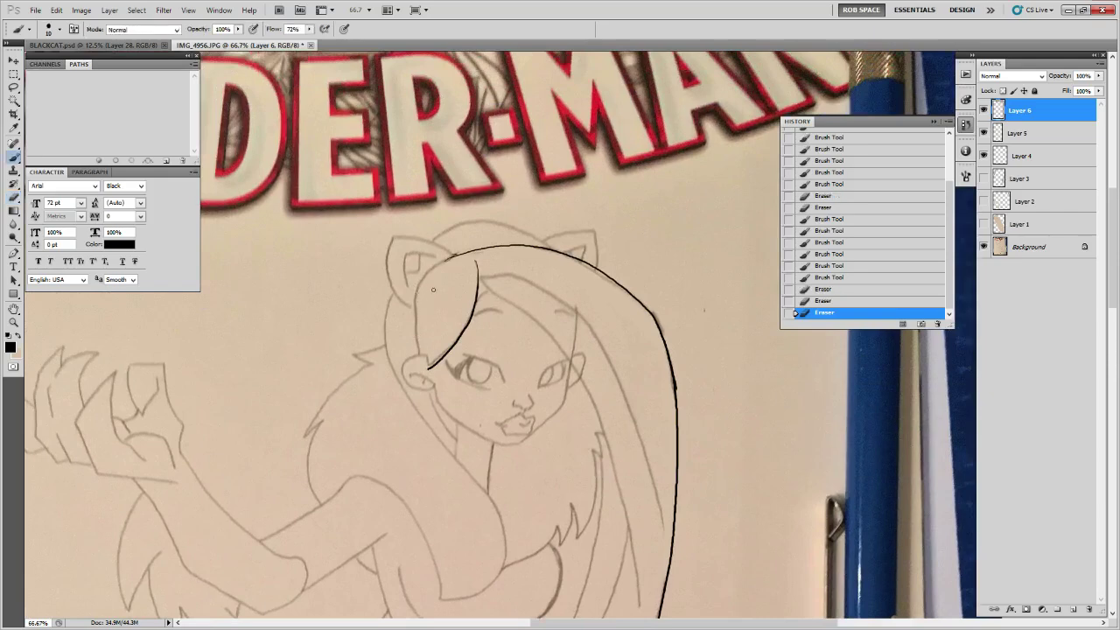
{"action": "key", "text": "x"}
{"action": "mouse_move", "coordinate": [446, 258]}
{"action": "left_mouse_down"}
{"action": "mouse_move", "coordinate": [413, 287]}
{"action": "mouse_move", "coordinate": [407, 341]}
{"action": "mouse_move", "coordinate": [419, 357]}
{"action": "left_mouse_up"}
{"action": "key", "text": "x"}
{"action": "mouse_move", "coordinate": [570, 353]}
{"action": "left_mouse_down"}
{"action": "mouse_move", "coordinate": [557, 270]}
{"action": "mouse_move", "coordinate": [547, 320]}
{"action": "left_mouse_up"}
{"action": "left_click_drag", "start_coordinate": [524, 281], "coordinate": [481, 270]}
{"action": "mouse_move", "coordinate": [409, 244]}
{"action": "left_mouse_down"}
{"action": "mouse_move", "coordinate": [481, 251]}
{"action": "mouse_move", "coordinate": [534, 295]}
{"action": "mouse_move", "coordinate": [574, 385]}
{"action": "mouse_move", "coordinate": [595, 490]}
{"action": "mouse_move", "coordinate": [585, 394]}
{"action": "mouse_move", "coordinate": [586, 419]}
{"action": "left_mouse_up"}
{"action": "key", "text": "ctrl+z"}
{"action": "mouse_move", "coordinate": [400, 173]}
{"action": "left_mouse_down"}
{"action": "mouse_move", "coordinate": [441, 175]}
{"action": "mouse_move", "coordinate": [507, 215]}
{"action": "mouse_move", "coordinate": [545, 274]}
{"action": "mouse_move", "coordinate": [581, 394]}
{"action": "mouse_move", "coordinate": [590, 390]}
{"action": "left_mouse_up"}
- Erase the excess ink around the hair parting and the hairline's end near the ear
{"action": "key", "text": "e"}
{"action": "left_click_drag", "start_coordinate": [417, 182], "coordinate": [491, 250]}
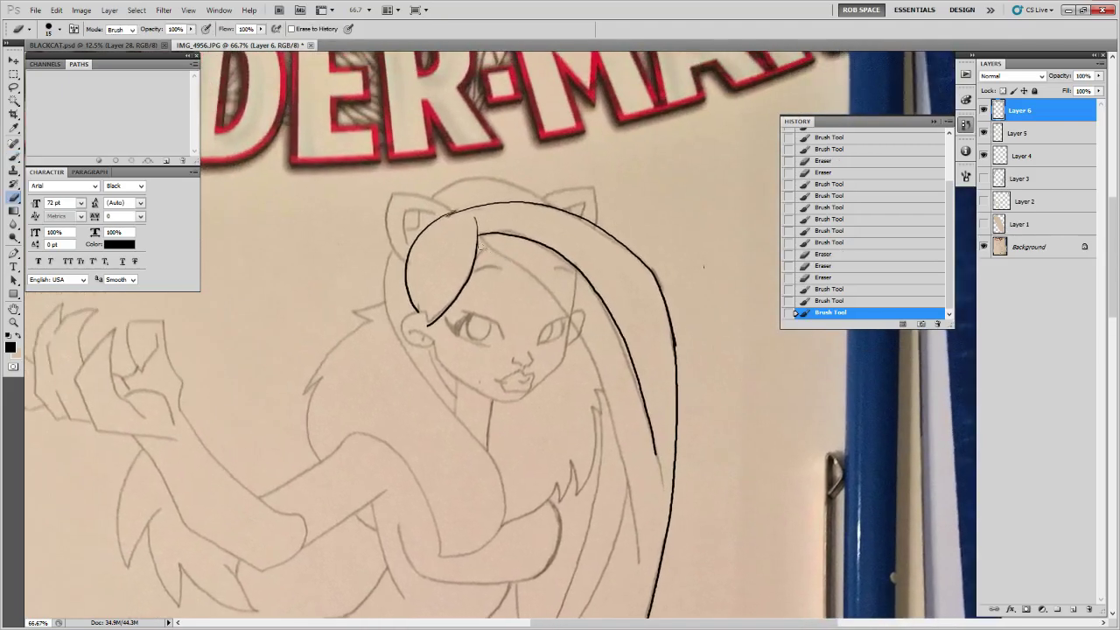
{"action": "left_click", "coordinate": [429, 323]}
- Ink the near ear's outline and inner detail, covering stray marks around it with sampled paper colour
{"action": "key", "text": "b"}
{"action": "mouse_move", "coordinate": [465, 239]}
{"action": "left_mouse_down"}
{"action": "mouse_move", "coordinate": [465, 276]}
{"action": "mouse_move", "coordinate": [429, 329]}
{"action": "mouse_move", "coordinate": [495, 315]}
{"action": "left_mouse_up"}
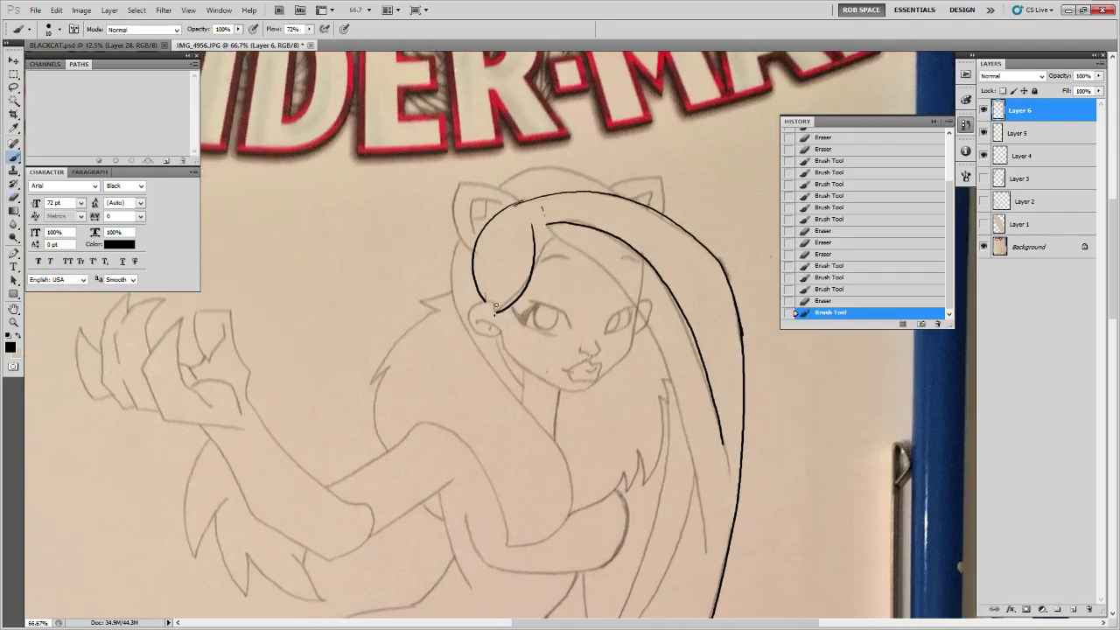
{"action": "left_click", "coordinate": [491, 304]}
{"action": "left_click", "coordinate": [480, 318], "text": "alt"}
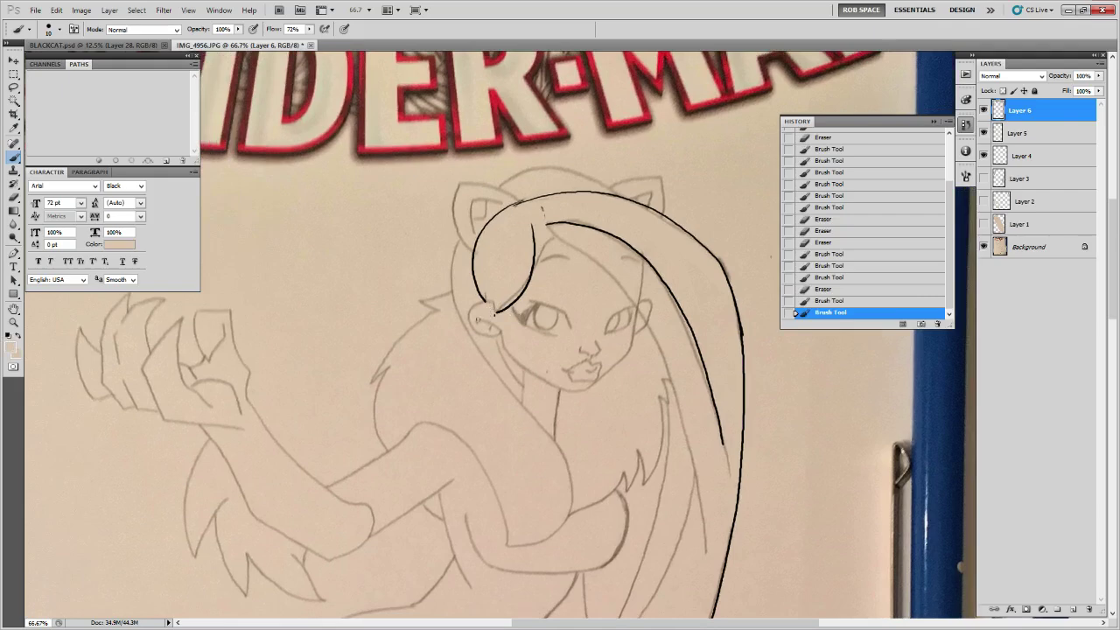
{"action": "mouse_move", "coordinate": [496, 327]}
{"action": "left_mouse_down"}
{"action": "mouse_move", "coordinate": [493, 315]}
{"action": "mouse_move", "coordinate": [471, 320]}
{"action": "mouse_move", "coordinate": [494, 335]}
{"action": "left_mouse_up"}
{"action": "left_click", "coordinate": [483, 299], "text": "alt"}
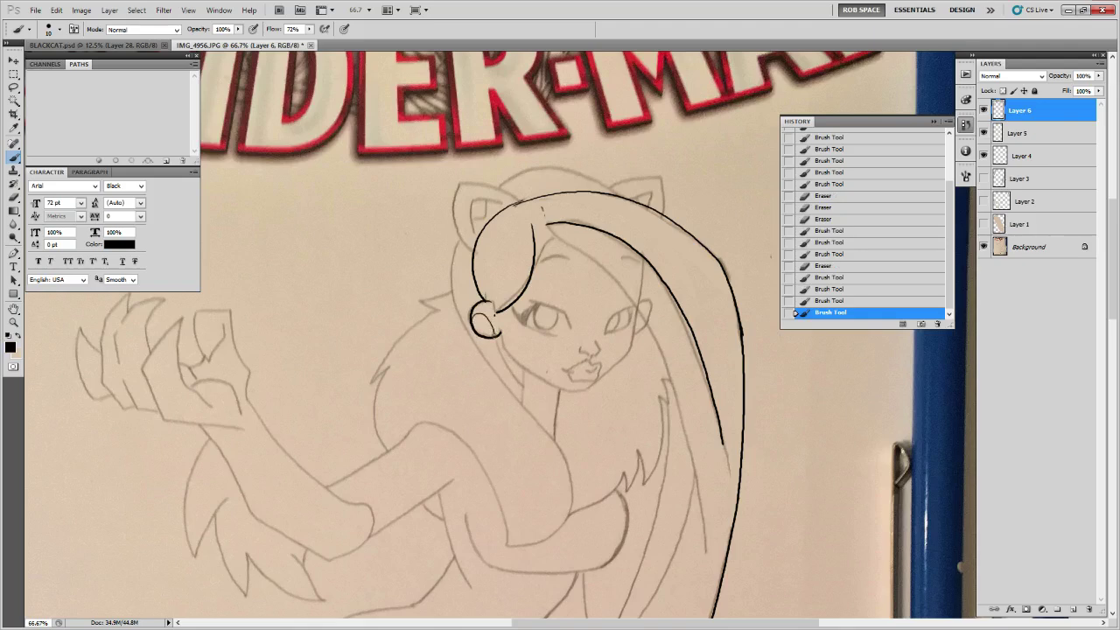
{"action": "left_click_drag", "start_coordinate": [724, 397], "coordinate": [718, 388]}
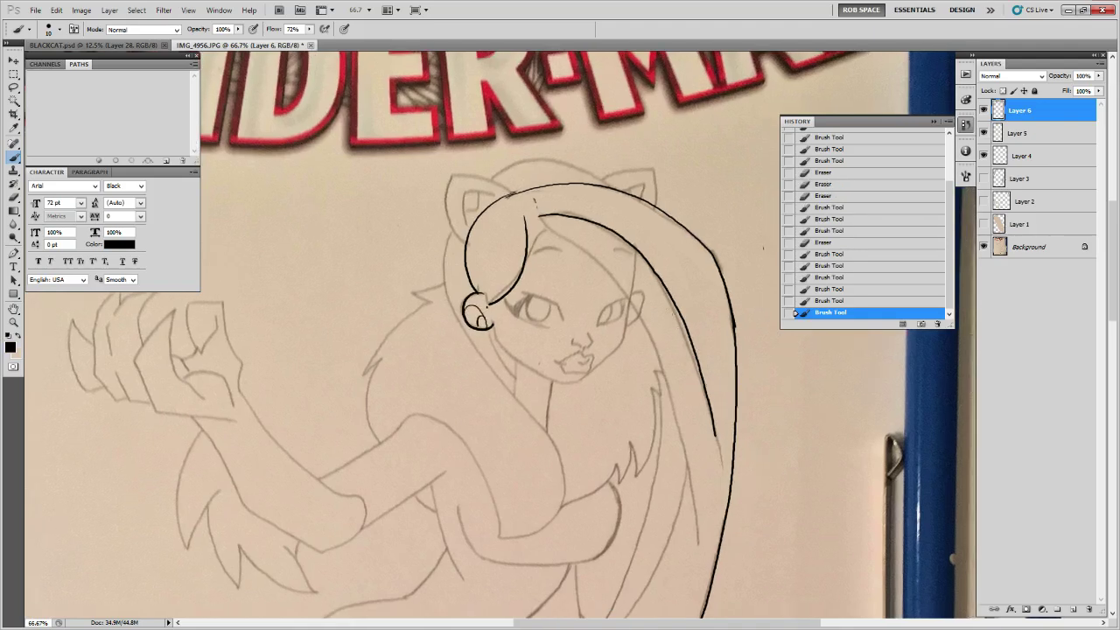
- Paint over the pencil lines beside the far side of the face and at the top of the neck with paper colour
{"action": "left_click_drag", "start_coordinate": [679, 337], "coordinate": [639, 354]}
{"action": "key", "text": "x"}
{"action": "left_click_drag", "start_coordinate": [597, 300], "coordinate": [595, 309]}
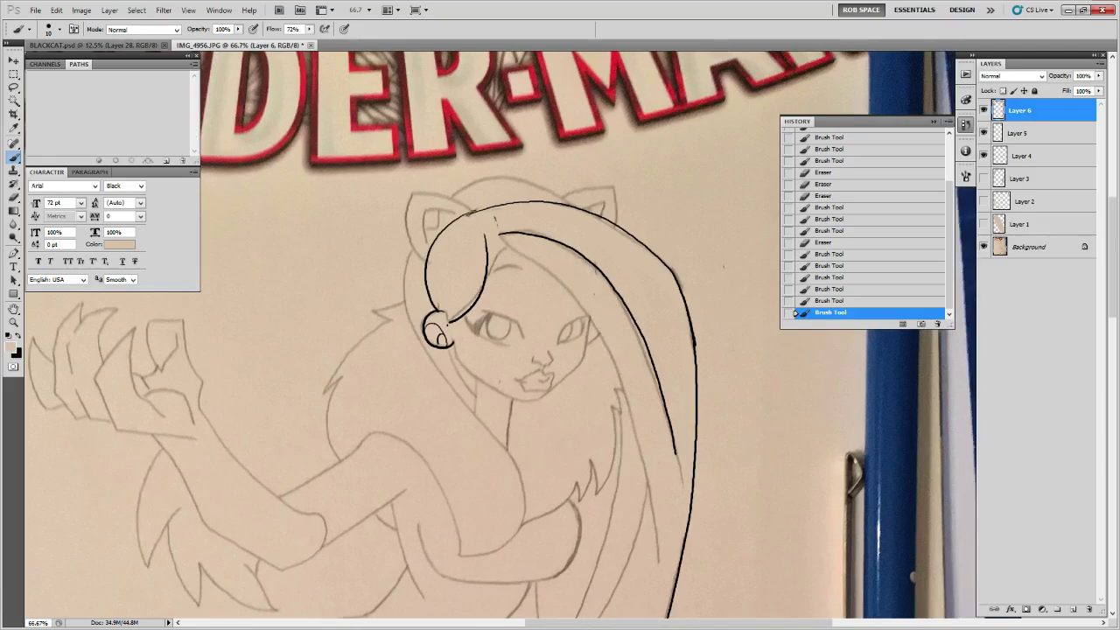
{"action": "mouse_move", "coordinate": [616, 349]}
{"action": "left_mouse_down"}
{"action": "mouse_move", "coordinate": [582, 392]}
{"action": "mouse_move", "coordinate": [609, 366]}
{"action": "left_mouse_up"}
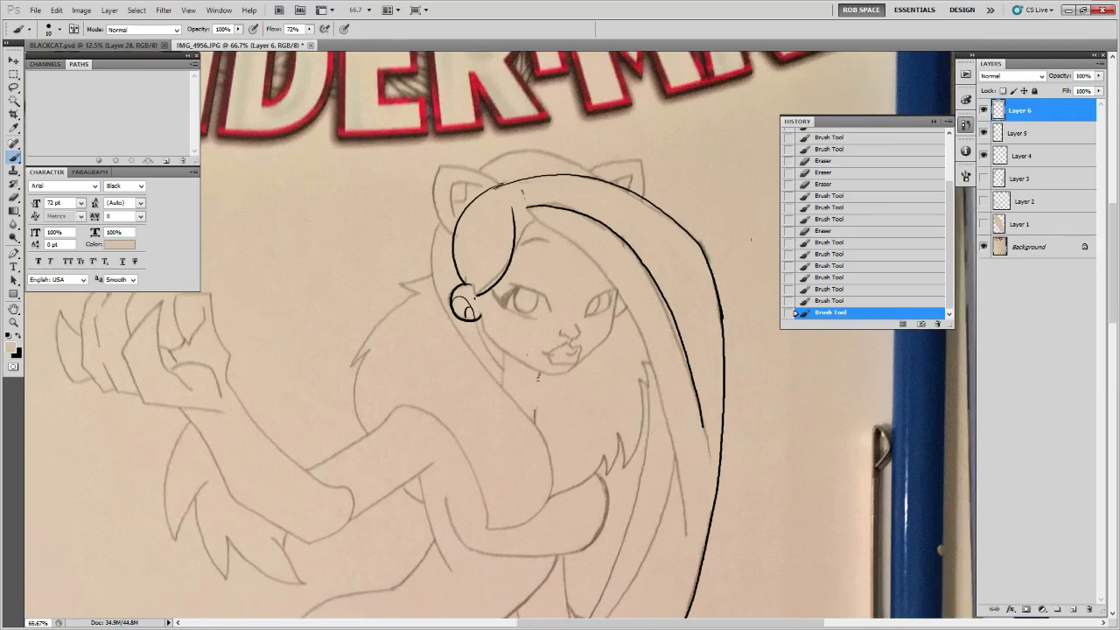
{"action": "left_click", "coordinate": [506, 357]}
- Ink both neck lines below the jaw in black
{"action": "key", "text": "d"}
{"action": "left_click_drag", "start_coordinate": [538, 373], "coordinate": [531, 418]}
{"action": "left_click", "coordinate": [502, 354]}
{"action": "mouse_move", "coordinate": [503, 353]}
{"action": "left_mouse_down"}
{"action": "mouse_move", "coordinate": [544, 408]}
{"action": "mouse_move", "coordinate": [539, 399]}
{"action": "mouse_move", "coordinate": [541, 432]}
{"action": "left_mouse_up"}
{"action": "mouse_move", "coordinate": [624, 452]}
{"action": "left_mouse_down"}
{"action": "mouse_move", "coordinate": [619, 356]}
{"action": "mouse_move", "coordinate": [627, 432]}
{"action": "mouse_move", "coordinate": [690, 495]}
{"action": "left_mouse_up"}
{"action": "key", "text": "z"}
{"action": "left_click", "coordinate": [692, 437]}
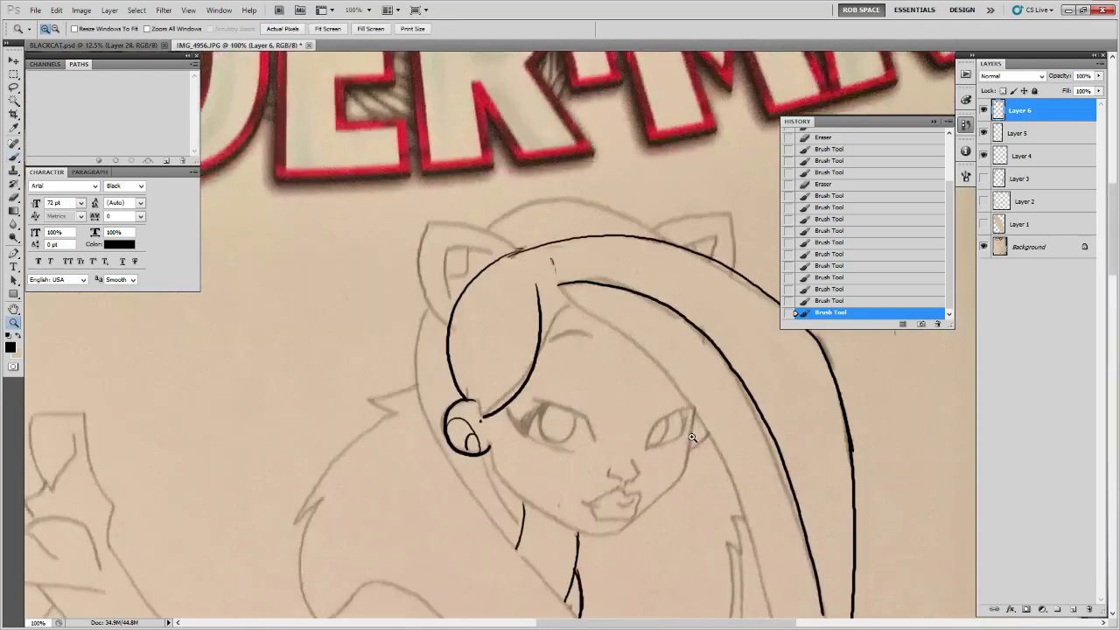
- Darken the outer corners of both eyes with brush strokes in the sampled pencil colour
{"action": "left_click", "coordinate": [692, 437]}
{"action": "key", "text": "b"}
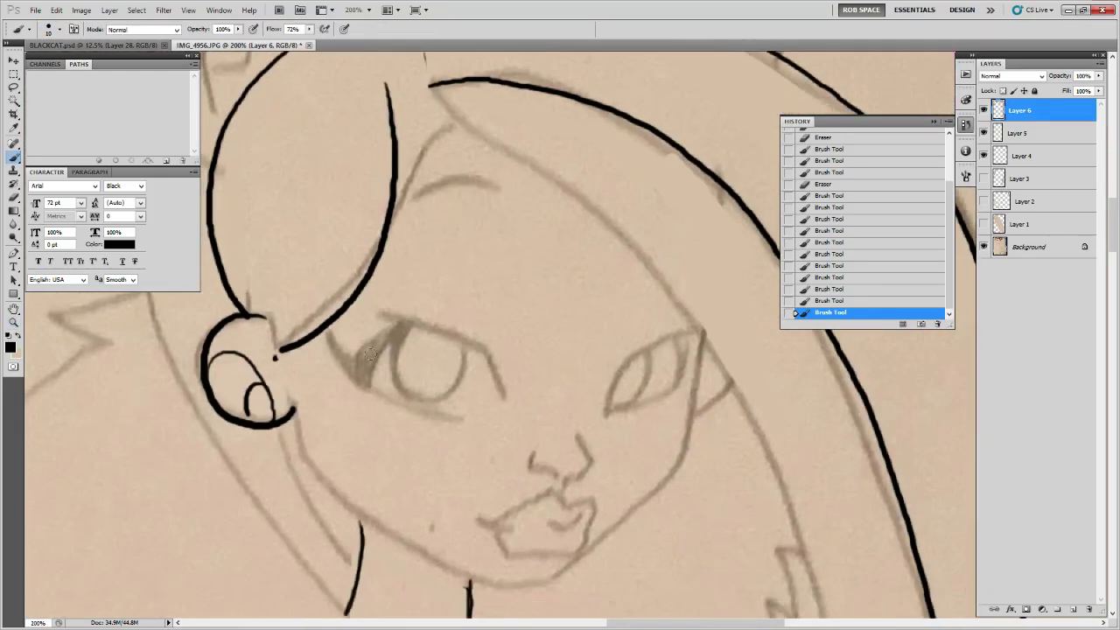
{"action": "left_click", "coordinate": [367, 361], "text": "alt"}
{"action": "left_click_drag", "start_coordinate": [395, 324], "coordinate": [361, 360]}
{"action": "left_click_drag", "start_coordinate": [333, 344], "coordinate": [352, 363]}
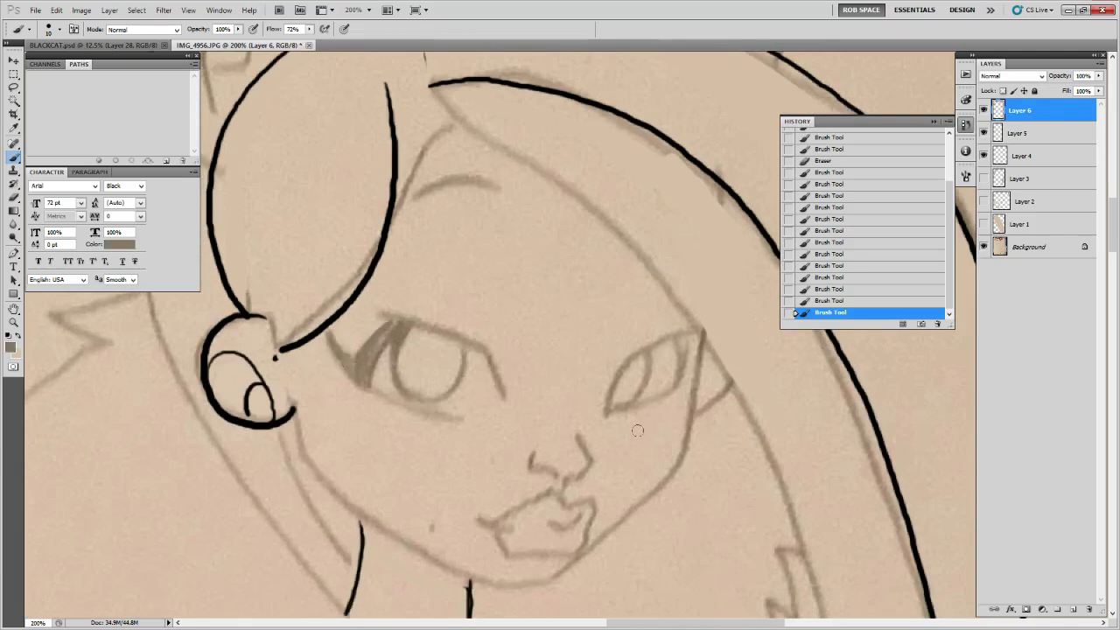
{"action": "mouse_move", "coordinate": [695, 350]}
{"action": "left_mouse_down"}
{"action": "mouse_move", "coordinate": [686, 338]}
{"action": "mouse_move", "coordinate": [678, 383]}
{"action": "left_mouse_up"}
- Ink the outer edge of the near cat ear on top of the head in black
{"action": "key", "text": "z"}
{"action": "left_click", "coordinate": [697, 354], "text": "alt"}
{"action": "left_click", "coordinate": [697, 353], "text": "alt"}
{"action": "left_click", "coordinate": [697, 354], "text": "alt"}
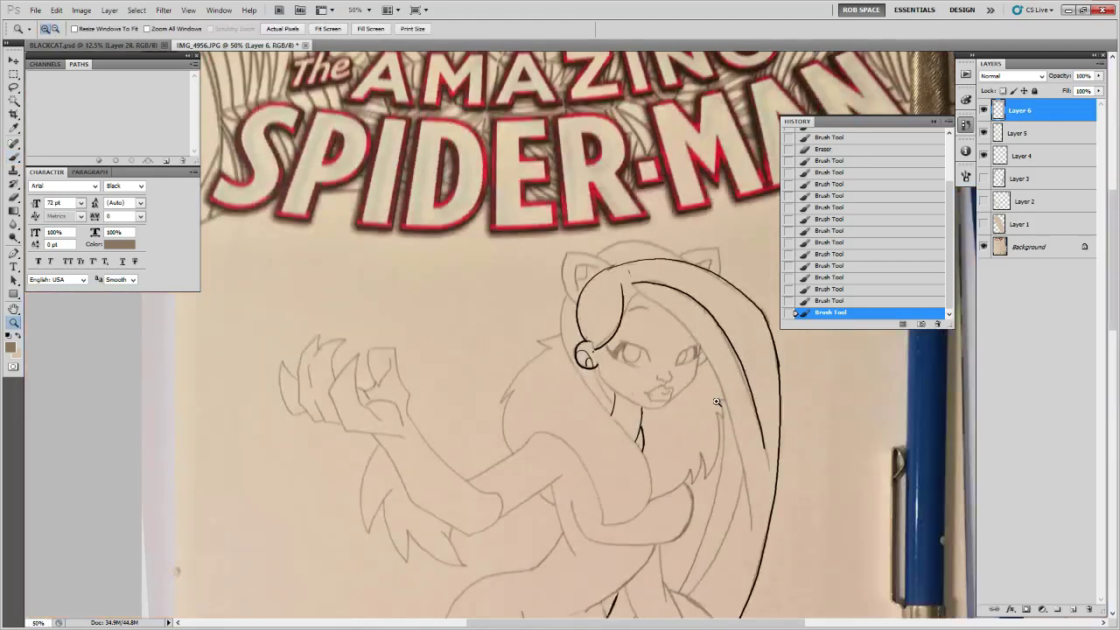
{"action": "left_click", "coordinate": [712, 303]}
{"action": "key", "text": "b"}
{"action": "left_click_drag", "start_coordinate": [643, 328], "coordinate": [565, 364]}
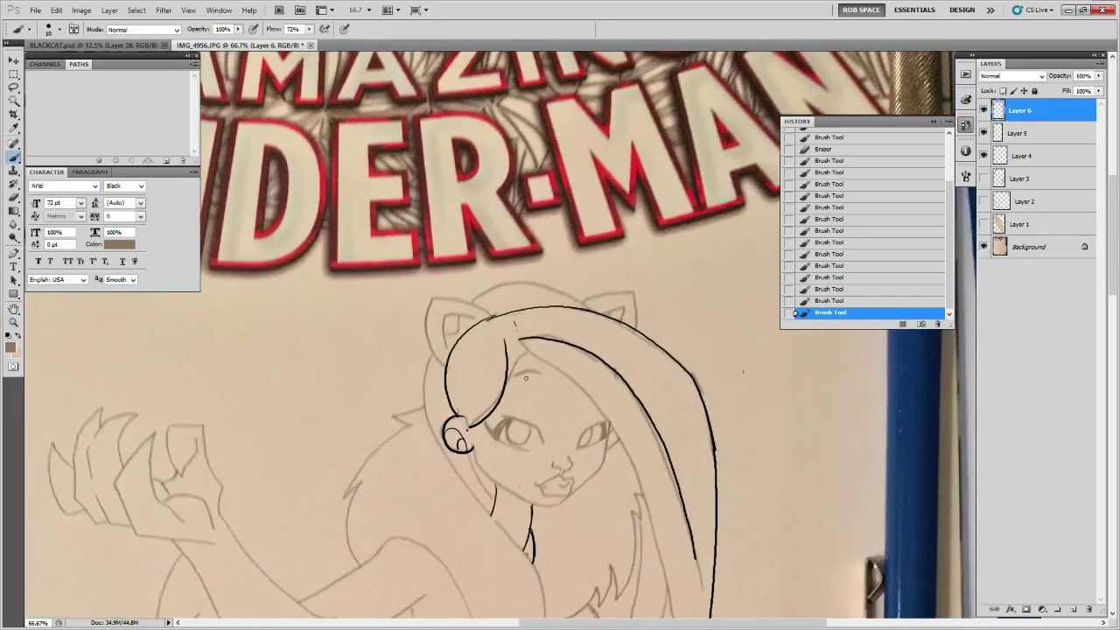
{"action": "key", "text": "d"}
{"action": "left_click", "coordinate": [439, 319], "text": "alt"}
{"action": "left_click_drag", "start_coordinate": [437, 360], "coordinate": [430, 306]}
{"action": "key", "text": "x"}
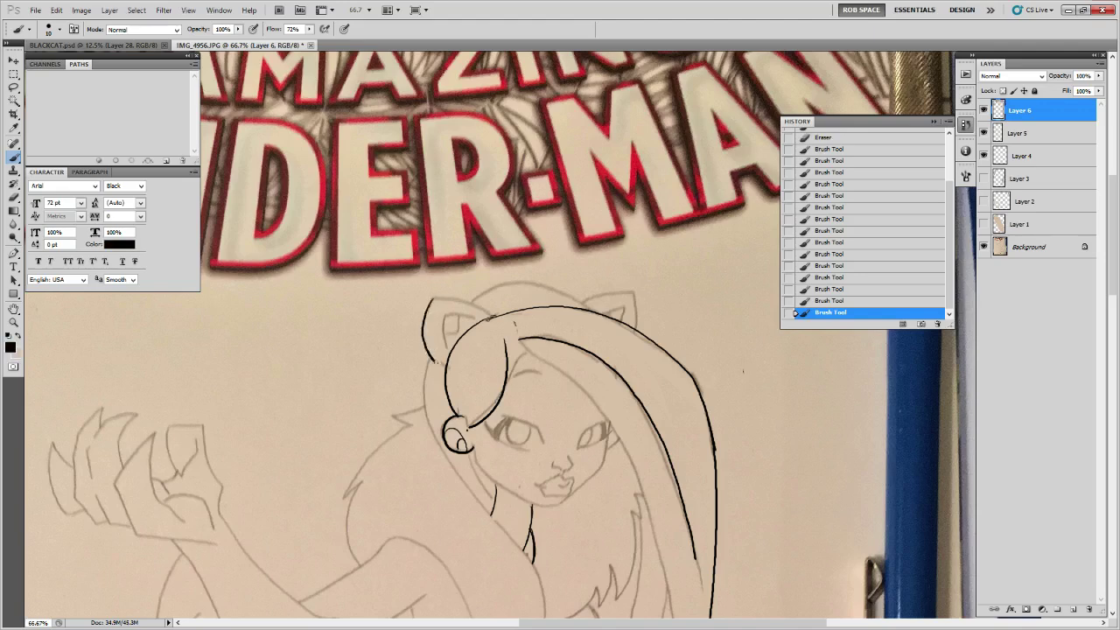
- Ink the underside of the raised arm, from the upper arm to the elbow and along the forearm's lower edge
{"action": "left_click_drag", "start_coordinate": [710, 469], "coordinate": [658, 403]}
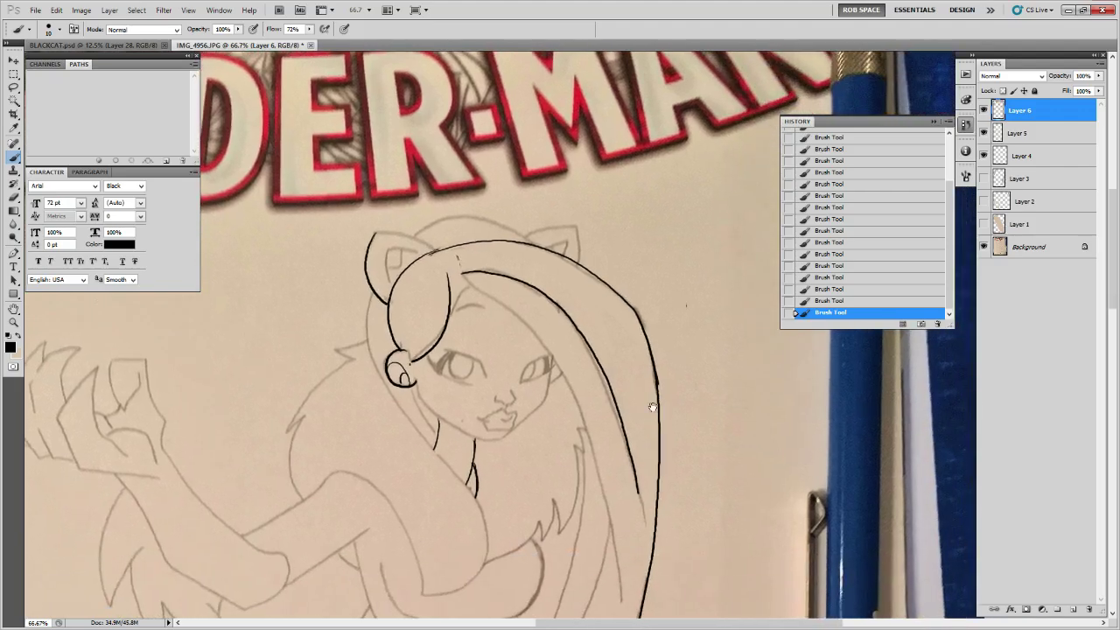
{"action": "left_click_drag", "start_coordinate": [612, 457], "coordinate": [714, 284]}
{"action": "mouse_move", "coordinate": [725, 445]}
{"action": "left_mouse_down"}
{"action": "mouse_move", "coordinate": [670, 408]}
{"action": "mouse_move", "coordinate": [667, 388]}
{"action": "left_mouse_up"}
{"action": "mouse_move", "coordinate": [501, 404]}
{"action": "left_mouse_down"}
{"action": "mouse_move", "coordinate": [593, 430]}
{"action": "mouse_move", "coordinate": [648, 477]}
{"action": "mouse_move", "coordinate": [646, 463]}
{"action": "mouse_move", "coordinate": [668, 467]}
{"action": "left_mouse_up"}
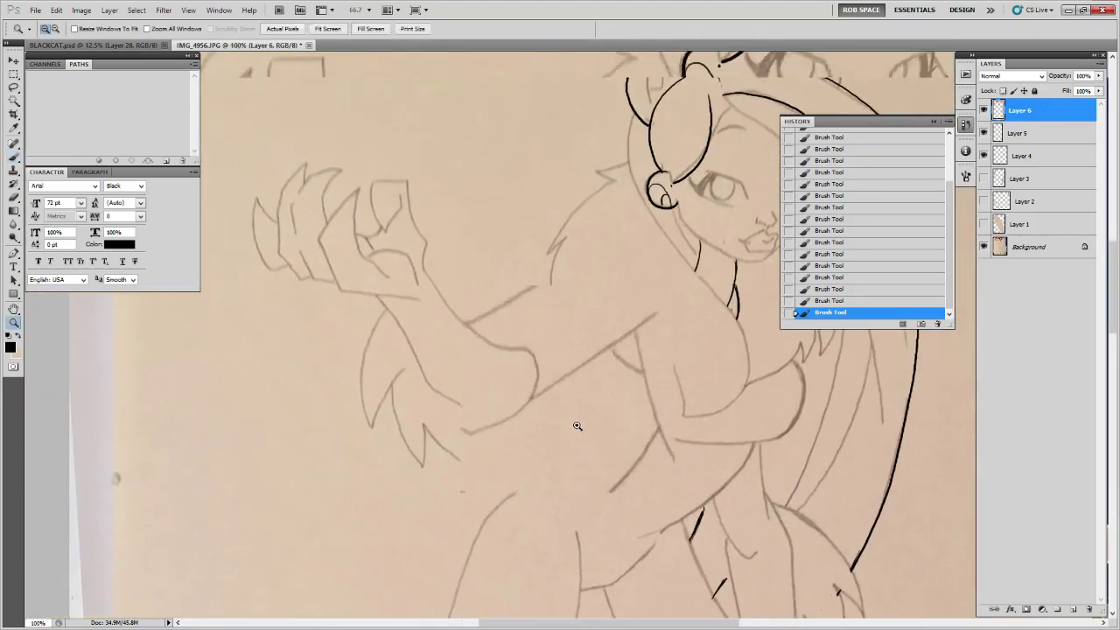
{"action": "left_click", "coordinate": [577, 424], "text": "ctrl"}
{"action": "left_click", "coordinate": [576, 425], "text": "ctrl"}
{"action": "mouse_move", "coordinate": [727, 206]}
{"action": "left_mouse_down"}
{"action": "mouse_move", "coordinate": [550, 328]}
{"action": "mouse_move", "coordinate": [337, 437]}
{"action": "left_mouse_up"}
{"action": "key", "text": "space"}
{"action": "mouse_move", "coordinate": [362, 445]}
{"action": "left_mouse_down"}
{"action": "mouse_move", "coordinate": [420, 446]}
{"action": "mouse_move", "coordinate": [469, 527]}
{"action": "mouse_move", "coordinate": [573, 529]}
{"action": "left_mouse_up"}
{"action": "left_click_drag", "start_coordinate": [465, 273], "coordinate": [482, 313]}
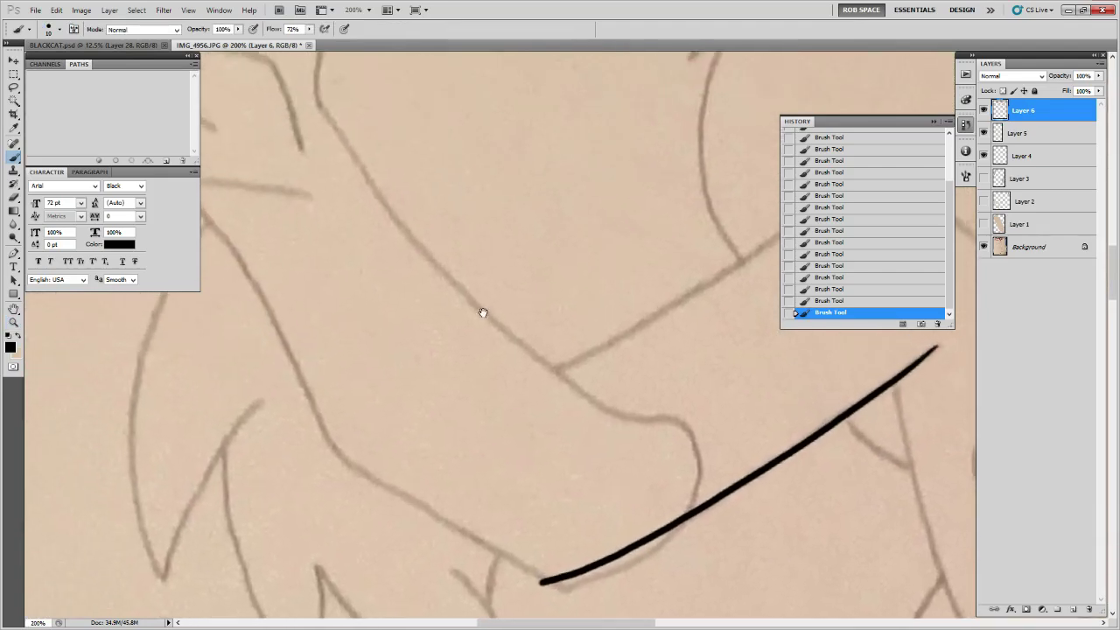
{"action": "left_click_drag", "start_coordinate": [341, 374], "coordinate": [416, 315]}
{"action": "mouse_move", "coordinate": [252, 122]}
{"action": "left_mouse_down"}
{"action": "mouse_move", "coordinate": [325, 219]}
{"action": "mouse_move", "coordinate": [411, 376]}
{"action": "mouse_move", "coordinate": [565, 495]}
{"action": "mouse_move", "coordinate": [623, 515]}
{"action": "left_mouse_up"}
- Ink both sides of the pointed foot below the fur cuff, running the inner line up into the cuff
{"action": "key", "text": "z"}
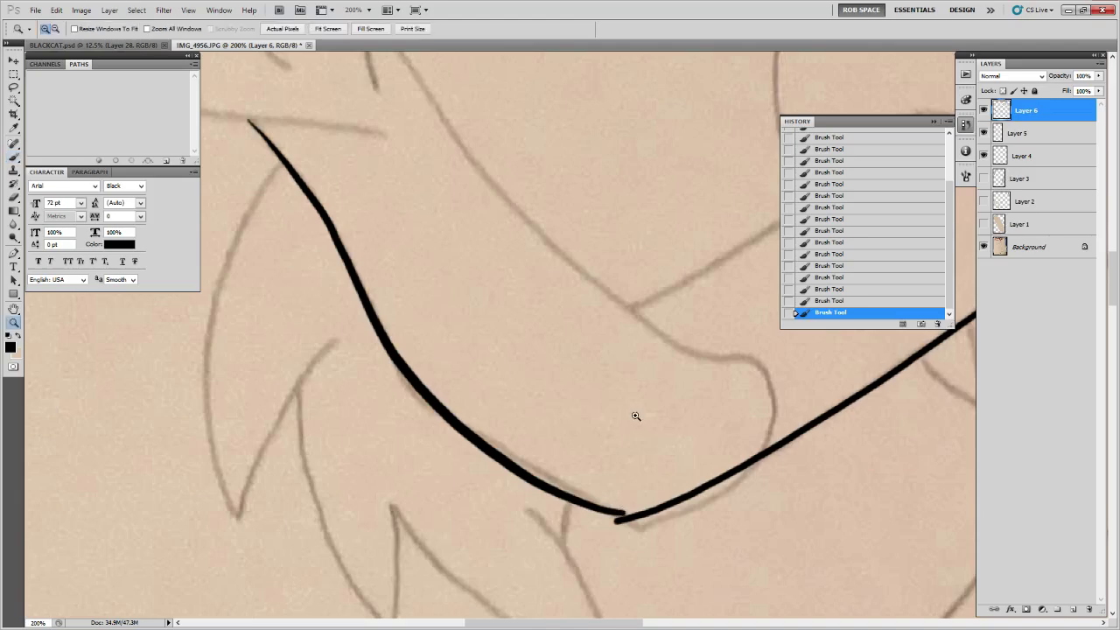
{"action": "left_click", "coordinate": [637, 418], "text": "alt"}
{"action": "left_click", "coordinate": [638, 419], "text": "alt"}
{"action": "left_click", "coordinate": [639, 419], "text": "alt"}
{"action": "left_click", "coordinate": [638, 419], "text": "alt"}
{"action": "left_click_drag", "start_coordinate": [776, 500], "coordinate": [556, 294]}
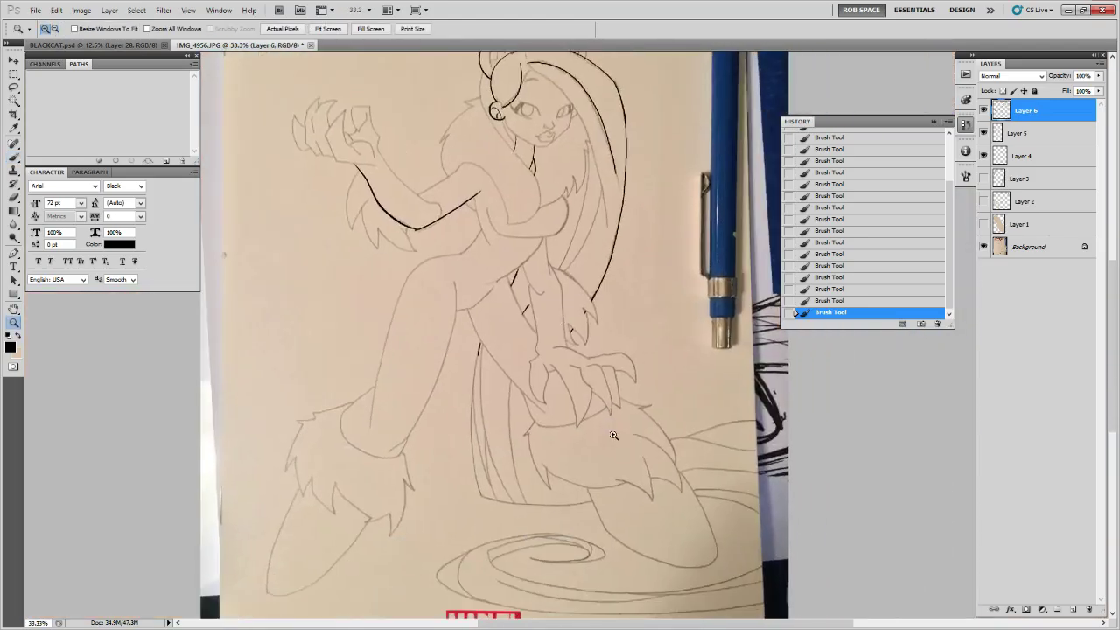
{"action": "left_click_drag", "start_coordinate": [626, 487], "coordinate": [664, 413]}
{"action": "left_click_drag", "start_coordinate": [638, 353], "coordinate": [707, 345]}
{"action": "left_click", "coordinate": [504, 421]}
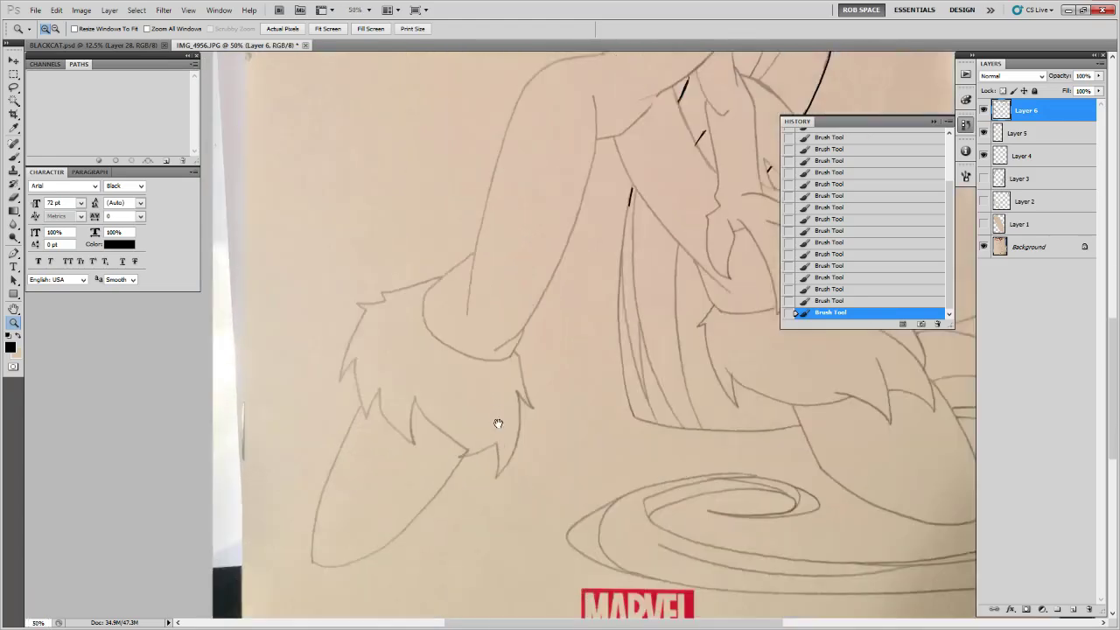
{"action": "key", "text": "b"}
{"action": "left_click_drag", "start_coordinate": [629, 351], "coordinate": [627, 350]}
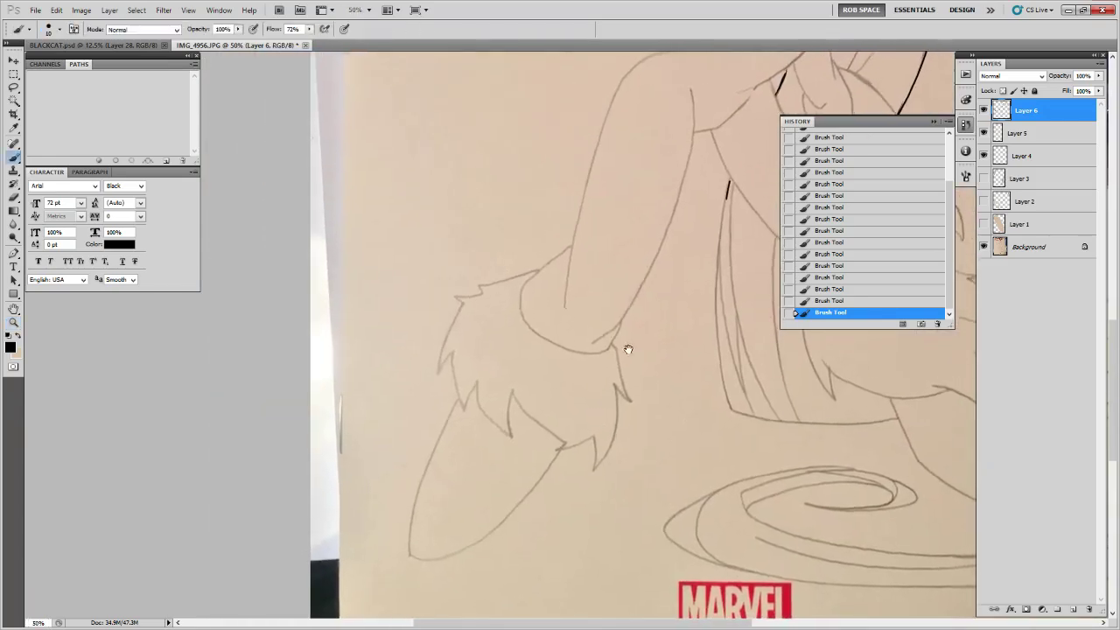
{"action": "mouse_move", "coordinate": [519, 285]}
{"action": "left_mouse_down"}
{"action": "mouse_move", "coordinate": [424, 459]}
{"action": "mouse_move", "coordinate": [414, 557]}
{"action": "left_mouse_up"}
{"action": "mouse_move", "coordinate": [561, 446]}
{"action": "left_mouse_down"}
{"action": "mouse_move", "coordinate": [488, 530]}
{"action": "mouse_move", "coordinate": [412, 559]}
{"action": "left_mouse_up"}
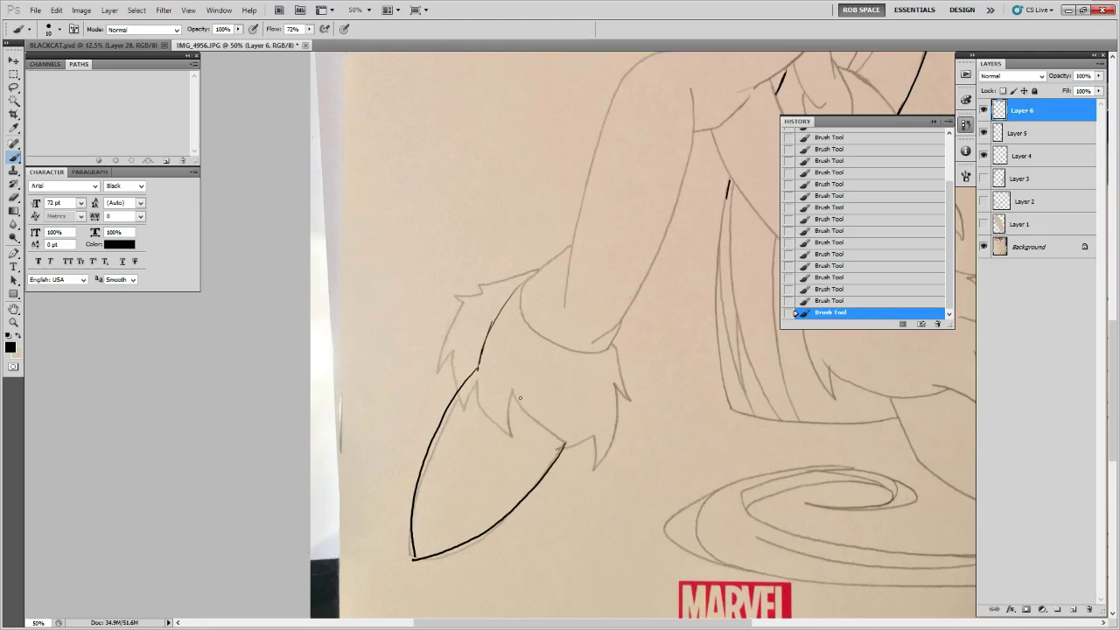
- Draw the centre line and curved cross-contours over the pointed foot and the leg form inside the fur cuff
{"action": "mouse_move", "coordinate": [479, 404]}
{"action": "left_mouse_down"}
{"action": "mouse_move", "coordinate": [546, 432]}
{"action": "mouse_move", "coordinate": [470, 459]}
{"action": "mouse_move", "coordinate": [419, 547]}
{"action": "mouse_move", "coordinate": [502, 428]}
{"action": "mouse_move", "coordinate": [555, 322]}
{"action": "left_mouse_up"}
{"action": "mouse_move", "coordinate": [555, 322]}
{"action": "left_mouse_down"}
{"action": "mouse_move", "coordinate": [519, 378]}
{"action": "mouse_move", "coordinate": [503, 420]}
{"action": "left_mouse_up"}
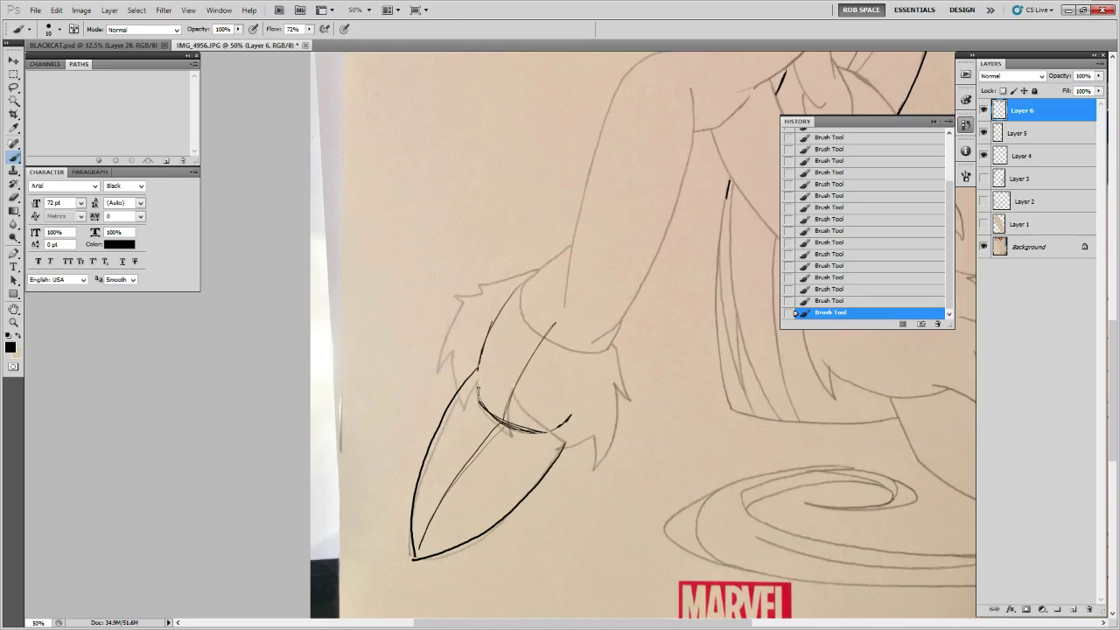
{"action": "left_click_drag", "start_coordinate": [469, 454], "coordinate": [505, 508]}
{"action": "key", "text": "ctrl+z"}
{"action": "mouse_move", "coordinate": [428, 448]}
{"action": "left_mouse_down"}
{"action": "mouse_move", "coordinate": [472, 450]}
{"action": "mouse_move", "coordinate": [512, 486]}
{"action": "left_mouse_up"}
{"action": "left_click_drag", "start_coordinate": [725, 513], "coordinate": [503, 509]}
{"action": "left_click_drag", "start_coordinate": [600, 462], "coordinate": [678, 465]}
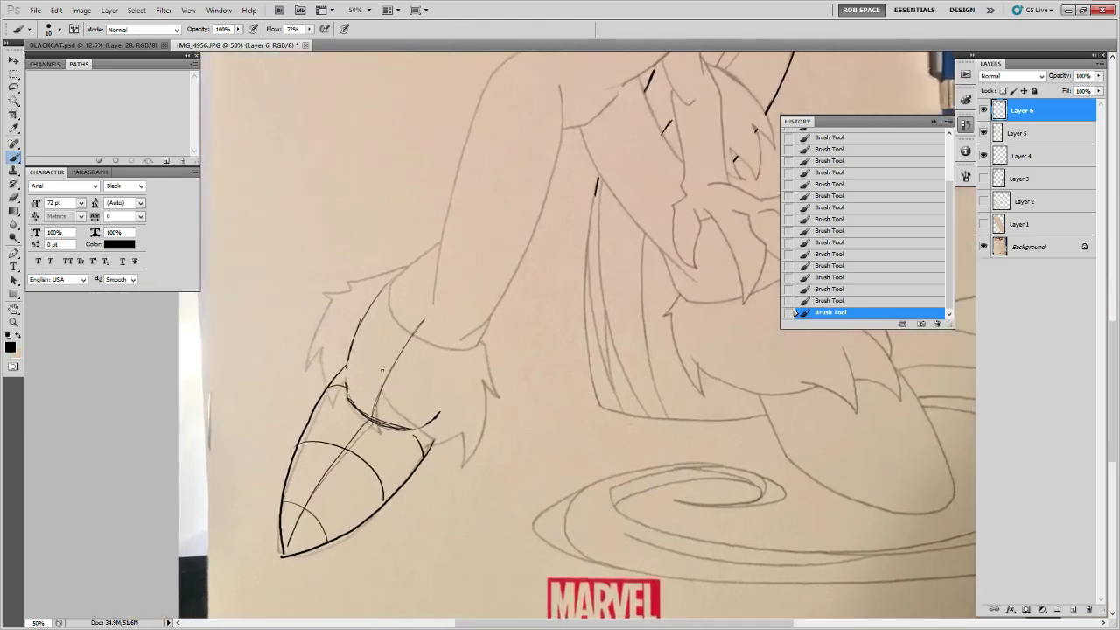
{"action": "mouse_move", "coordinate": [374, 372]}
{"action": "left_mouse_down"}
{"action": "mouse_move", "coordinate": [463, 387]}
{"action": "mouse_move", "coordinate": [434, 416]}
{"action": "mouse_move", "coordinate": [429, 443]}
{"action": "mouse_move", "coordinate": [573, 386]}
{"action": "mouse_move", "coordinate": [489, 359]}
{"action": "left_mouse_up"}
- Erase stray ink at the ankle inside the fur cuff and add light lengthwise contour strokes along the foot
{"action": "key", "text": "e"}
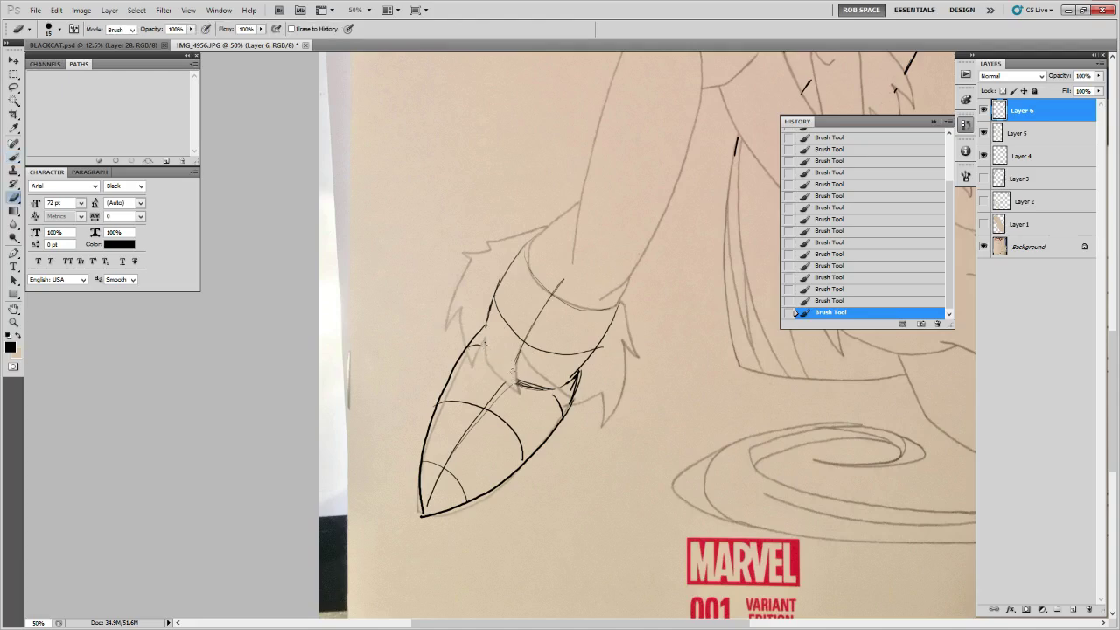
{"action": "mouse_move", "coordinate": [544, 386]}
{"action": "left_mouse_down"}
{"action": "mouse_move", "coordinate": [499, 390]}
{"action": "mouse_move", "coordinate": [530, 375]}
{"action": "mouse_move", "coordinate": [525, 353]}
{"action": "mouse_move", "coordinate": [529, 385]}
{"action": "left_mouse_up"}
{"action": "key", "text": "b"}
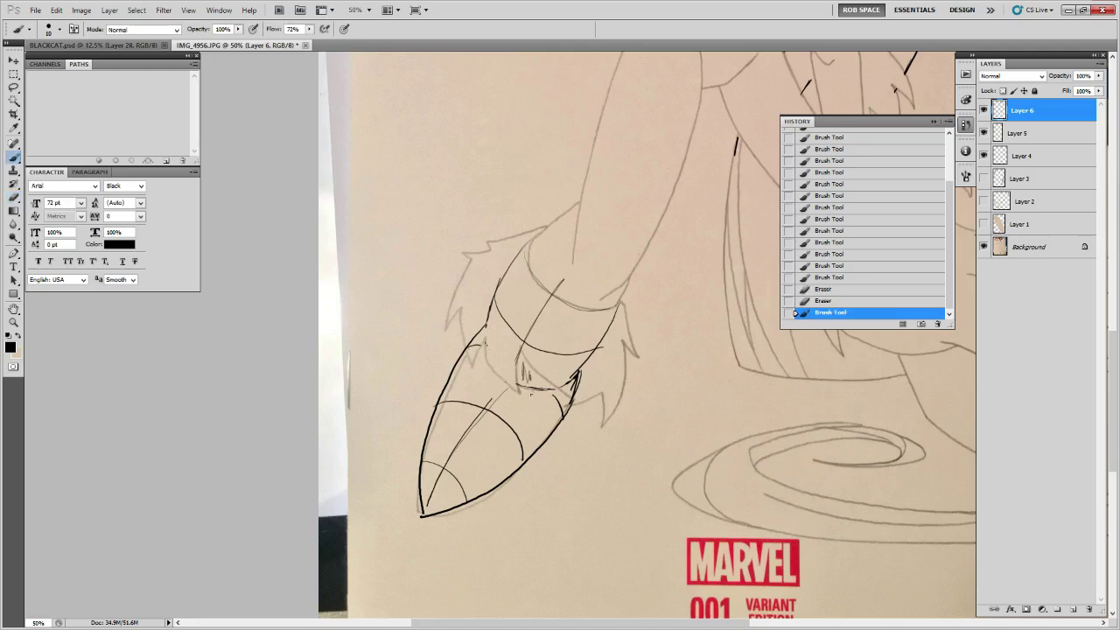
{"action": "left_click_drag", "start_coordinate": [483, 447], "coordinate": [462, 483]}
{"action": "left_click_drag", "start_coordinate": [504, 423], "coordinate": [476, 460]}
{"action": "left_click_drag", "start_coordinate": [465, 474], "coordinate": [456, 492]}
{"action": "left_click_drag", "start_coordinate": [470, 372], "coordinate": [440, 450]}
{"action": "left_click_drag", "start_coordinate": [557, 446], "coordinate": [474, 446]}
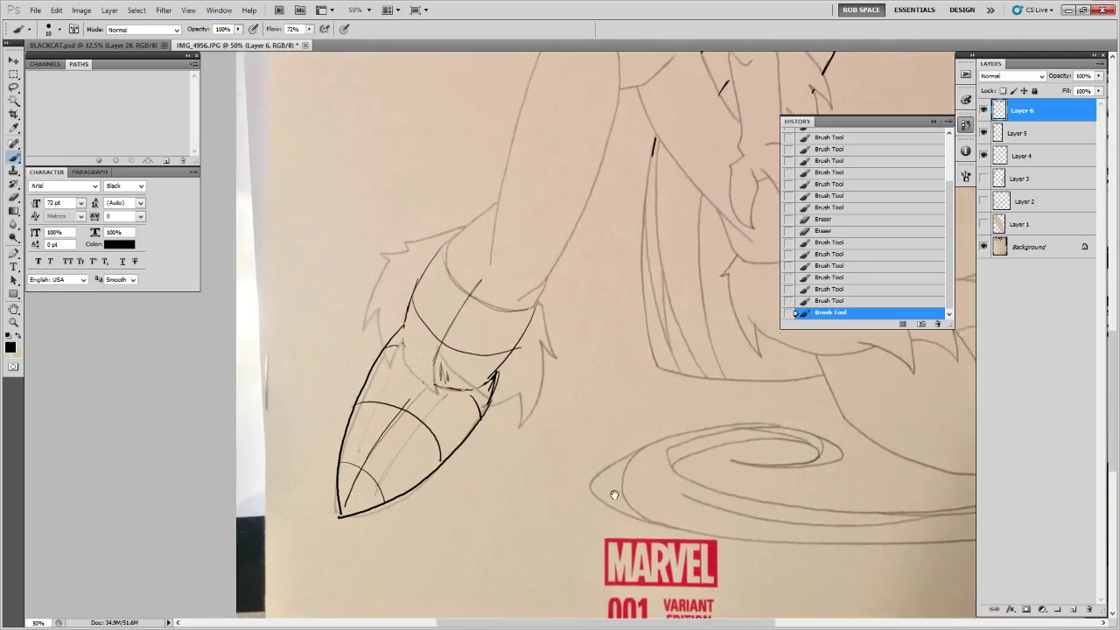
- Hide Layer 6, add a new layer, try a black scribble over the foot and revert that scribble
{"action": "left_click", "coordinate": [983, 110]}
{"action": "left_click", "coordinate": [1073, 609]}
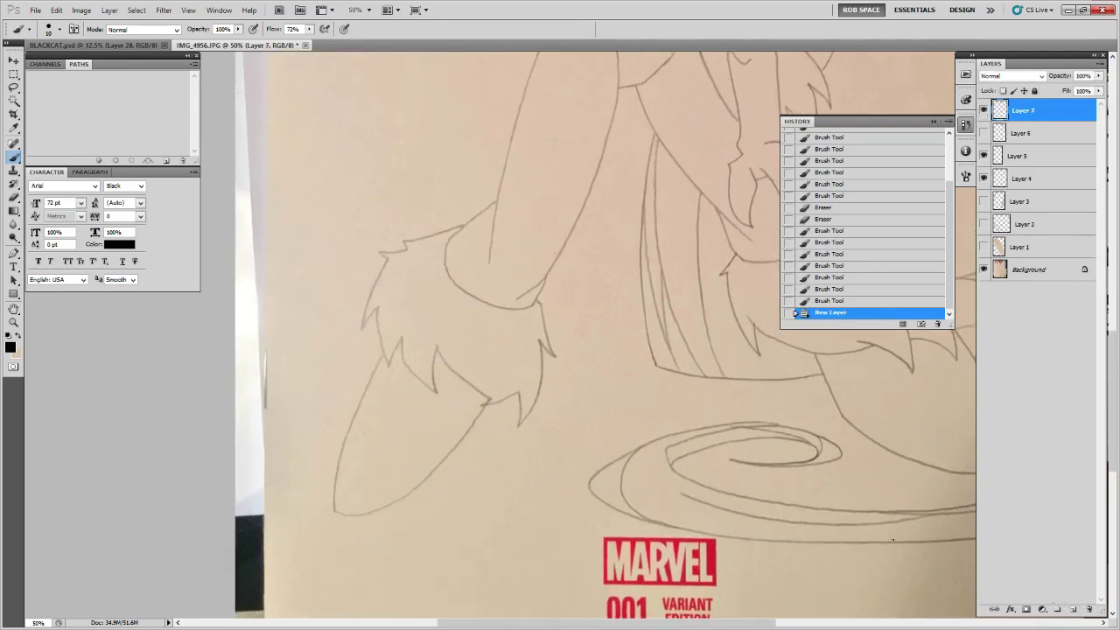
{"action": "mouse_move", "coordinate": [452, 391]}
{"action": "left_mouse_down"}
{"action": "mouse_move", "coordinate": [362, 477]}
{"action": "mouse_move", "coordinate": [395, 375]}
{"action": "mouse_move", "coordinate": [354, 476]}
{"action": "mouse_move", "coordinate": [411, 418]}
{"action": "mouse_move", "coordinate": [437, 411]}
{"action": "mouse_move", "coordinate": [404, 369]}
{"action": "mouse_move", "coordinate": [442, 372]}
{"action": "mouse_move", "coordinate": [402, 468]}
{"action": "mouse_move", "coordinate": [396, 363]}
{"action": "mouse_move", "coordinate": [389, 479]}
{"action": "mouse_move", "coordinate": [376, 446]}
{"action": "mouse_move", "coordinate": [380, 404]}
{"action": "left_mouse_up"}
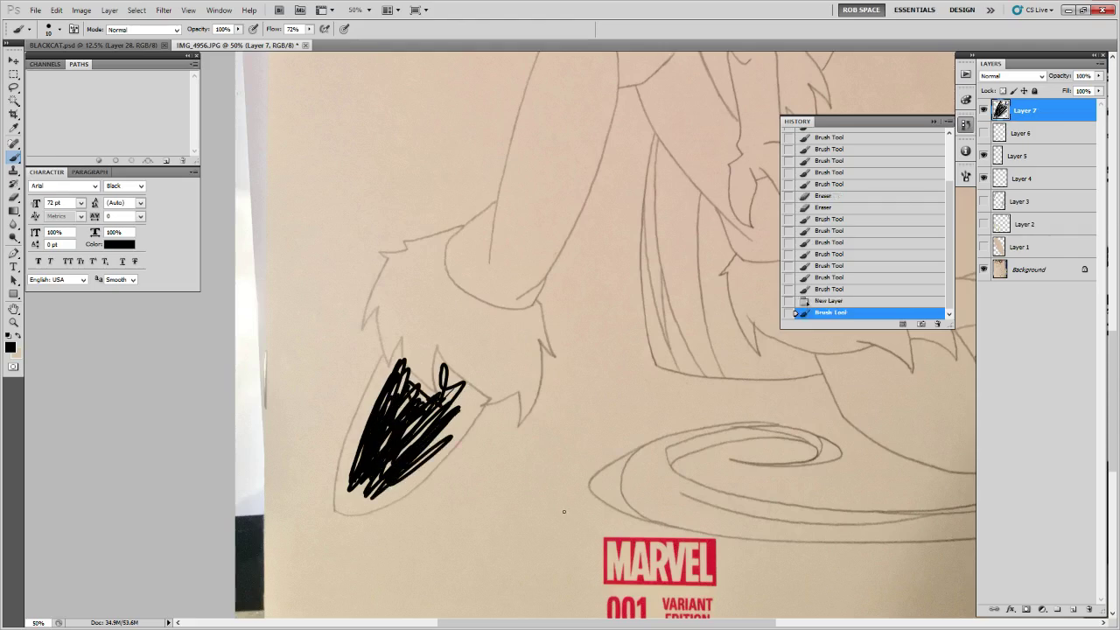
{"action": "left_click", "coordinate": [827, 301]}
- Show and select Layer 6, and erase the construction lines overlapping the fur cuff above the foot
{"action": "left_click", "coordinate": [983, 133]}
{"action": "left_click", "coordinate": [1021, 133]}
{"action": "left_click_drag", "start_coordinate": [790, 440], "coordinate": [750, 483]}
{"action": "key", "text": "e"}
{"action": "mouse_move", "coordinate": [450, 420]}
{"action": "left_mouse_down"}
{"action": "mouse_move", "coordinate": [475, 372]}
{"action": "mouse_move", "coordinate": [408, 376]}
{"action": "mouse_move", "coordinate": [411, 389]}
{"action": "mouse_move", "coordinate": [390, 394]}
{"action": "mouse_move", "coordinate": [359, 358]}
{"action": "mouse_move", "coordinate": [351, 378]}
{"action": "mouse_move", "coordinate": [387, 297]}
{"action": "mouse_move", "coordinate": [430, 351]}
{"action": "mouse_move", "coordinate": [418, 339]}
{"action": "mouse_move", "coordinate": [509, 351]}
{"action": "left_mouse_up"}
{"action": "left_click_drag", "start_coordinate": [749, 492], "coordinate": [532, 490]}
{"action": "left_click_drag", "start_coordinate": [711, 438], "coordinate": [705, 453]}
- Ink a long curved line beneath the Spider-Man title across the width of the cover
{"action": "key", "text": "z"}
{"action": "left_click", "coordinate": [705, 452], "text": "alt"}
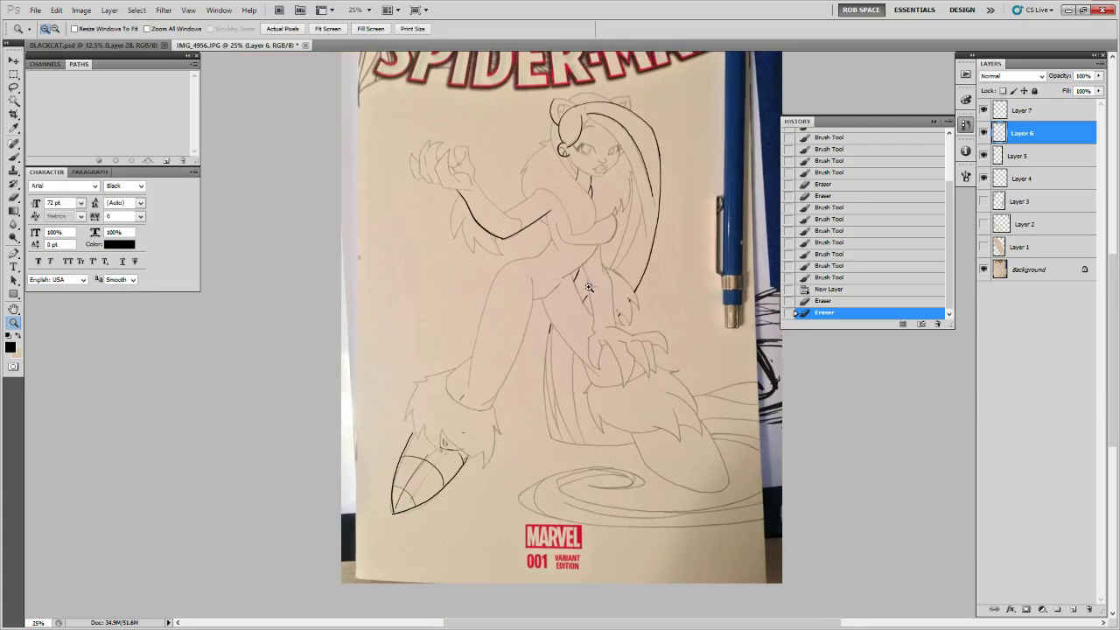
{"action": "left_click_drag", "start_coordinate": [595, 293], "coordinate": [567, 405]}
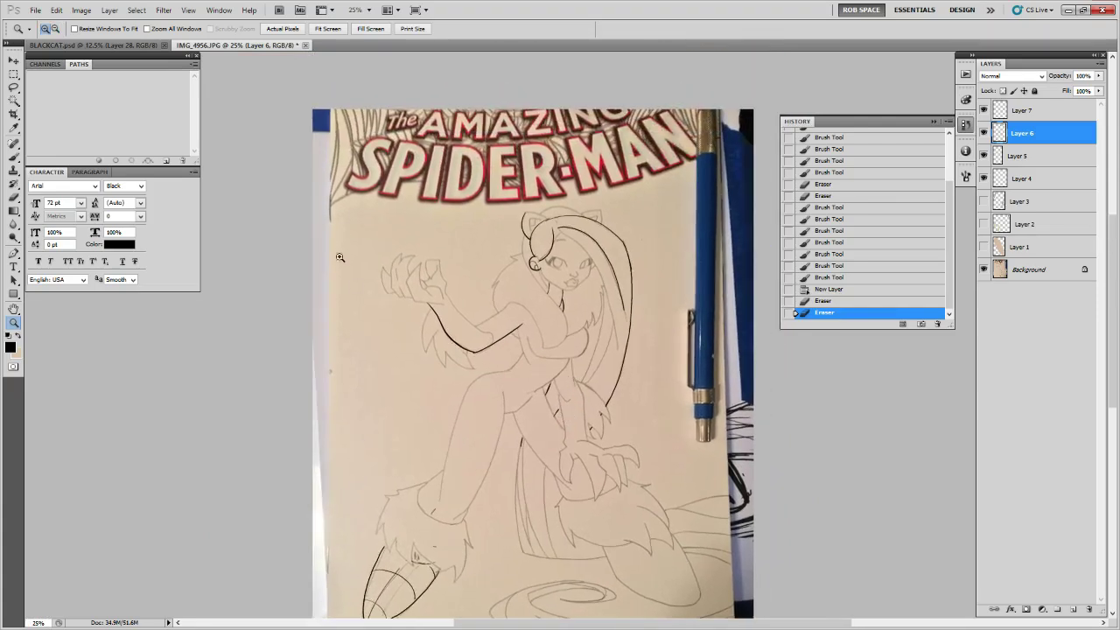
{"action": "mouse_move", "coordinate": [641, 502]}
{"action": "left_mouse_down"}
{"action": "mouse_move", "coordinate": [654, 372]}
{"action": "mouse_move", "coordinate": [646, 489]}
{"action": "left_mouse_up"}
{"action": "left_click_drag", "start_coordinate": [648, 323], "coordinate": [642, 359]}
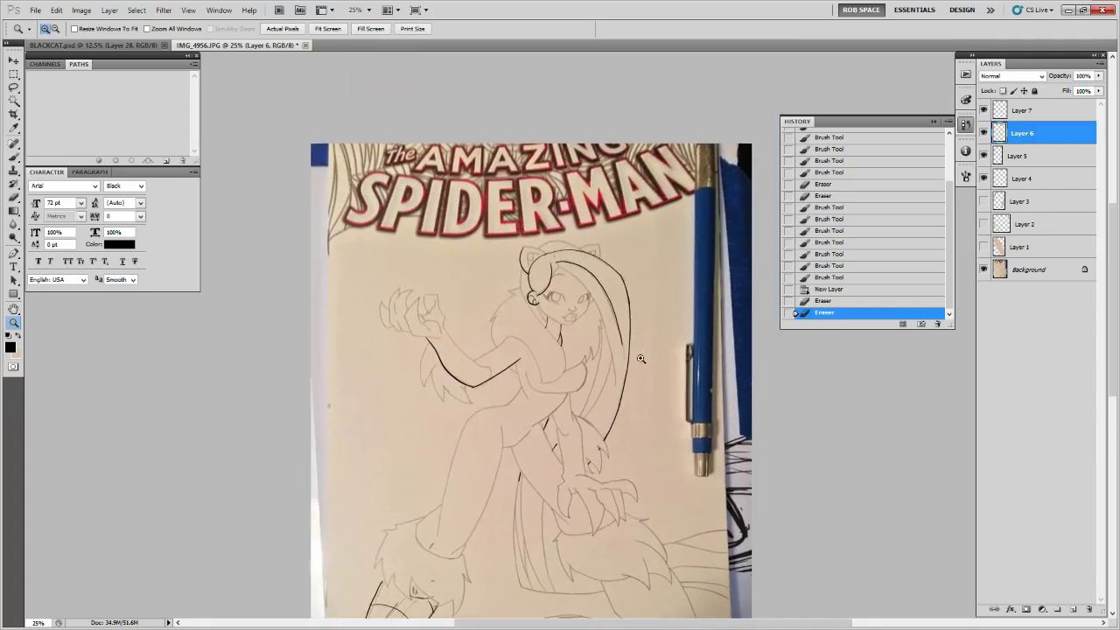
{"action": "mouse_move", "coordinate": [329, 249]}
{"action": "left_mouse_down"}
{"action": "mouse_move", "coordinate": [644, 214]}
{"action": "mouse_move", "coordinate": [700, 194]}
{"action": "left_mouse_up"}
{"action": "key", "text": "b"}
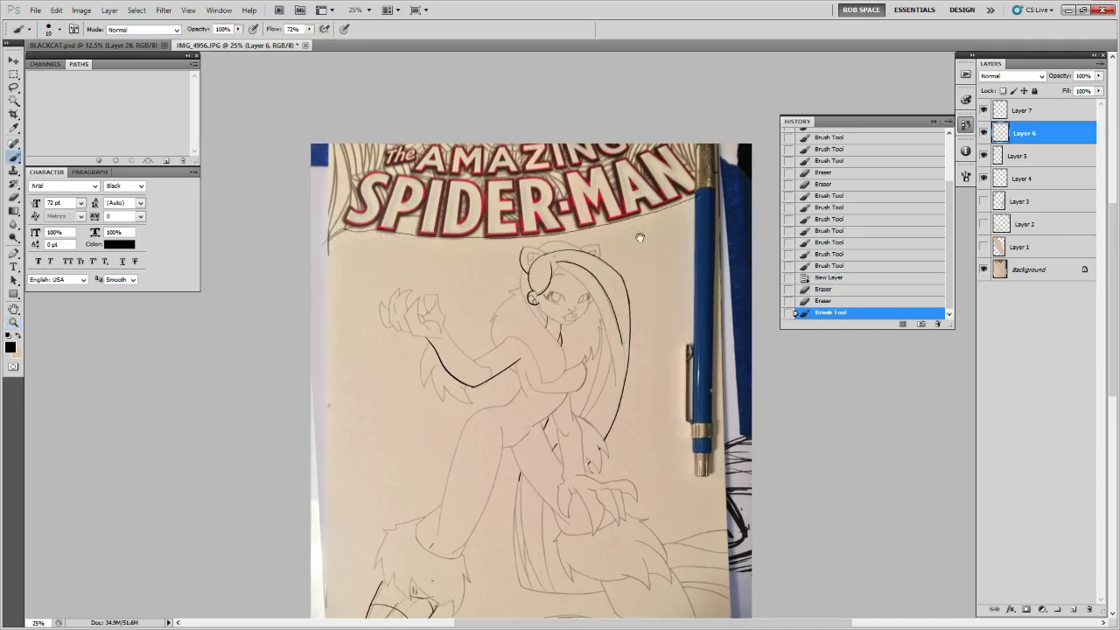
{"action": "scroll", "coordinate": [606, 374], "scroll_direction": "up", "scroll_amount": 4}
{"action": "scroll", "coordinate": [606, 373], "scroll_direction": "down", "scroll_amount": 5}
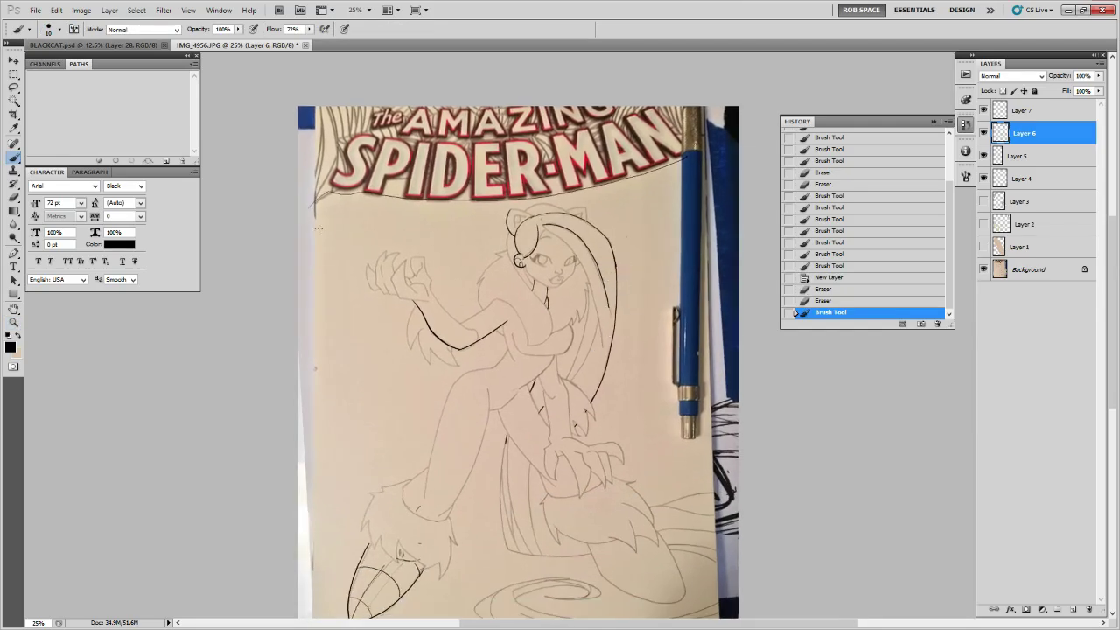
{"action": "scroll", "coordinate": [318, 229], "scroll_direction": "down", "scroll_amount": 3}
{"action": "left_click", "coordinate": [562, 559]}
{"action": "left_click_drag", "start_coordinate": [561, 560], "coordinate": [531, 516]}
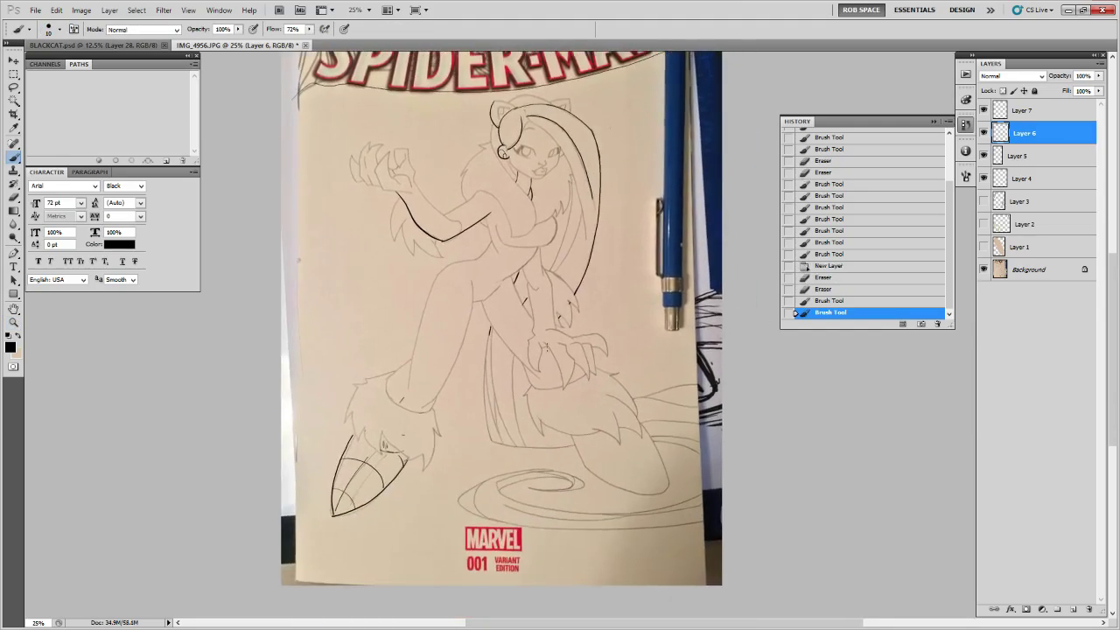
{"action": "left_click_drag", "start_coordinate": [573, 218], "coordinate": [567, 284]}
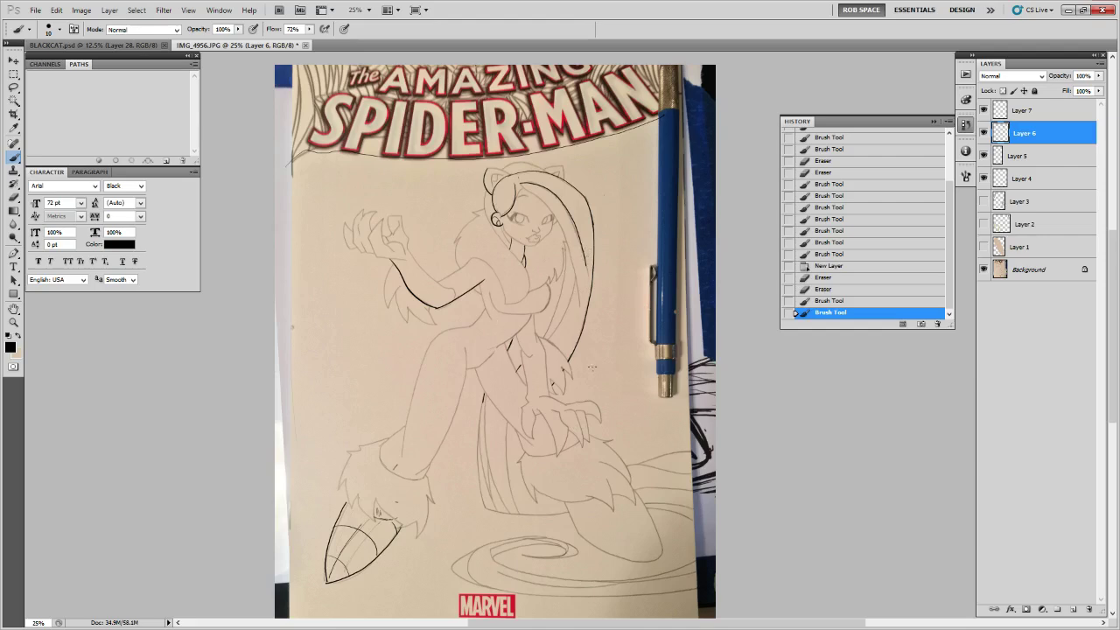
- Reset the drawing colour to black and add a new layer above Layer 6 for the facial features
{"action": "key", "text": "z"}
{"action": "left_click", "coordinate": [544, 236]}
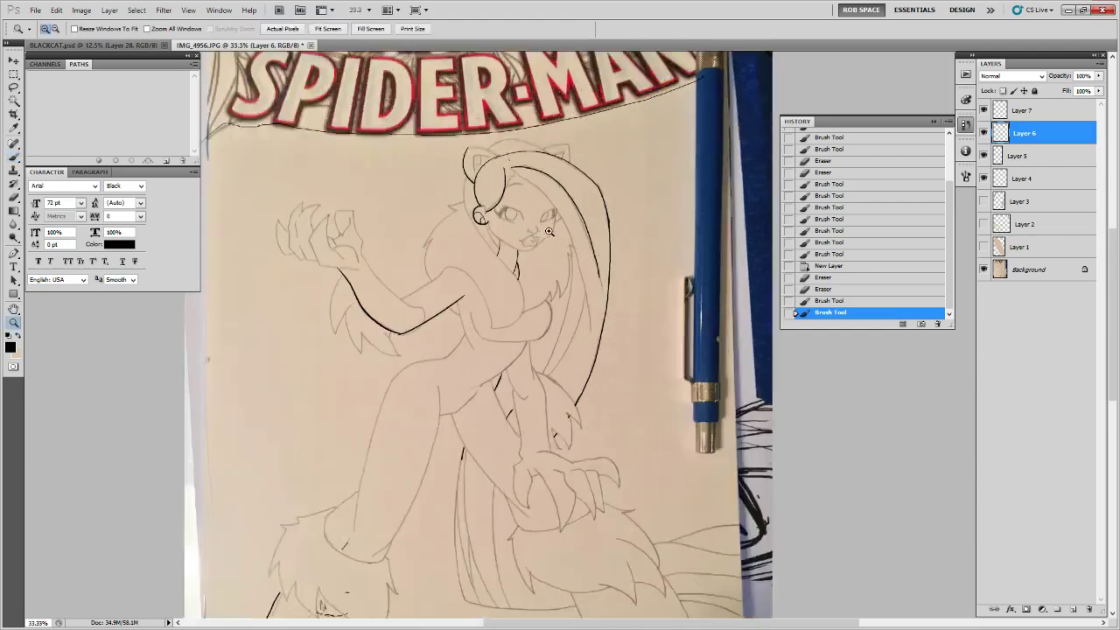
{"action": "left_click", "coordinate": [544, 236]}
{"action": "left_click", "coordinate": [544, 237]}
{"action": "left_click", "coordinate": [544, 236]}
{"action": "left_click", "coordinate": [544, 236]}
{"action": "left_click", "coordinate": [544, 236]}
{"action": "left_click_drag", "start_coordinate": [540, 236], "coordinate": [753, 440]}
{"action": "key", "text": "b"}
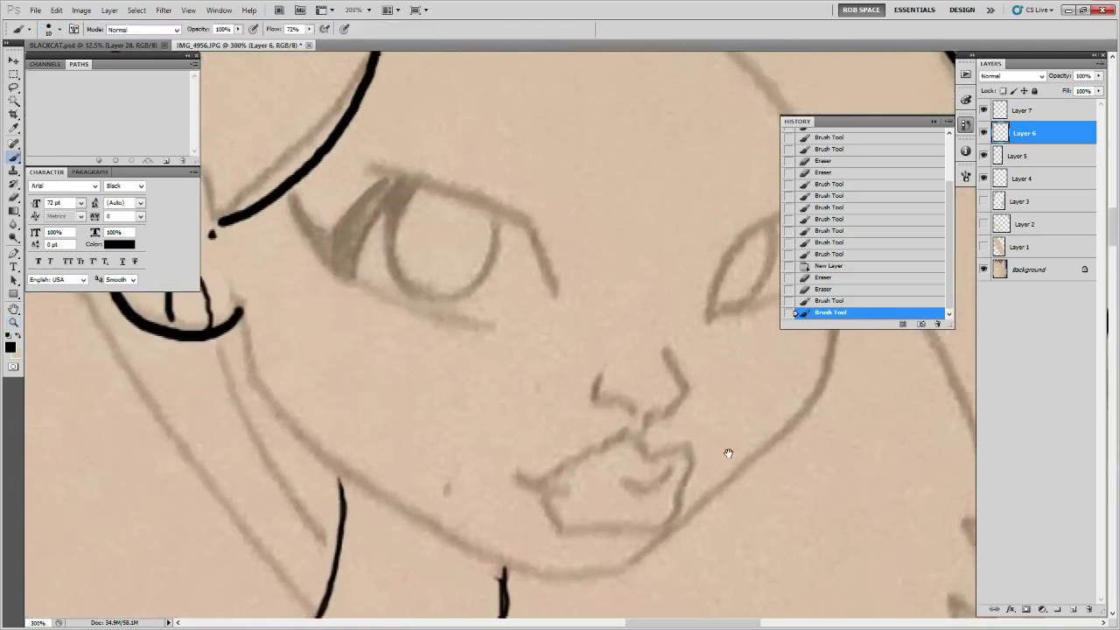
{"action": "left_click", "coordinate": [707, 429], "text": "alt"}
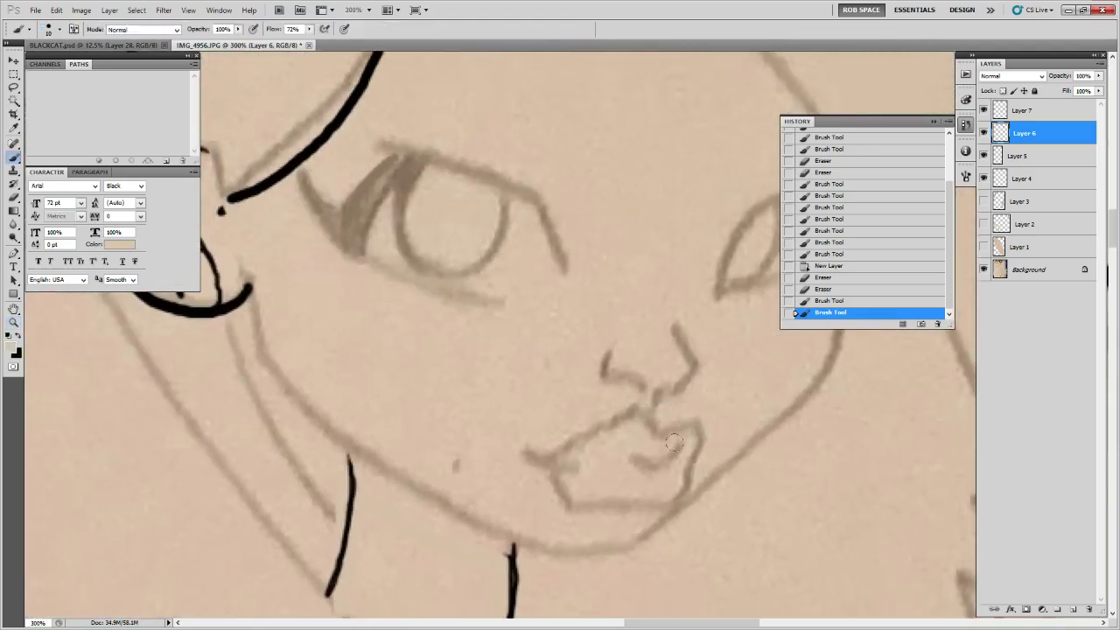
{"action": "left_click_drag", "start_coordinate": [658, 414], "coordinate": [621, 378]}
{"action": "key", "text": "d"}
{"action": "left_click", "coordinate": [1072, 610]}
- Draw the outline and parting of the lips in black on the blank area beside the jaw
{"action": "left_click_drag", "start_coordinate": [772, 513], "coordinate": [582, 412]}
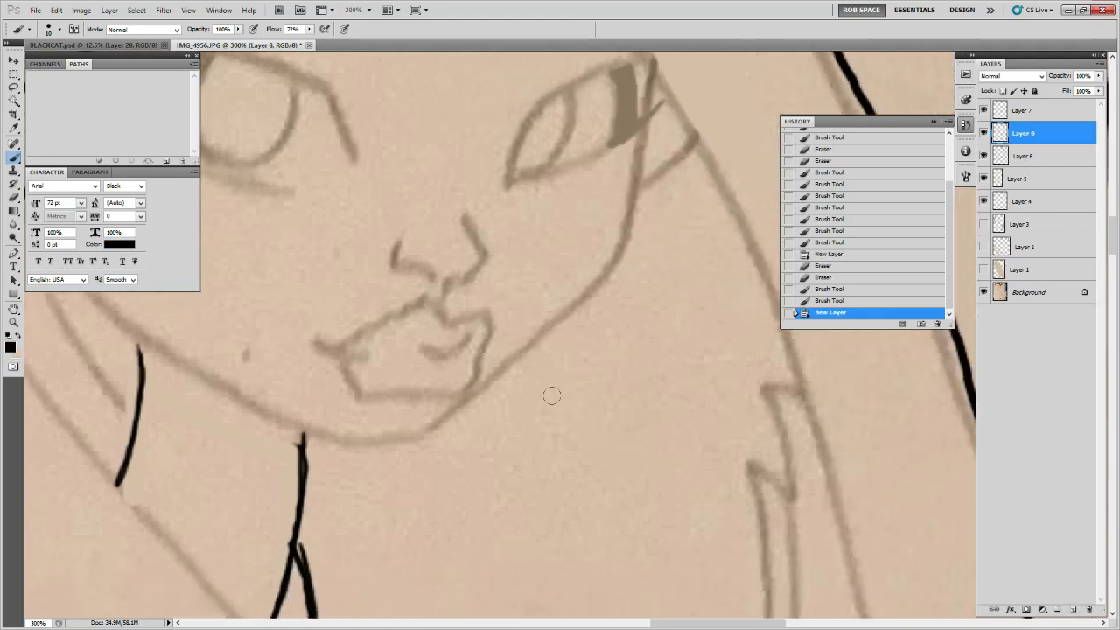
{"action": "mouse_move", "coordinate": [526, 391]}
{"action": "left_mouse_down"}
{"action": "mouse_move", "coordinate": [665, 411]}
{"action": "mouse_move", "coordinate": [652, 375]}
{"action": "left_mouse_up"}
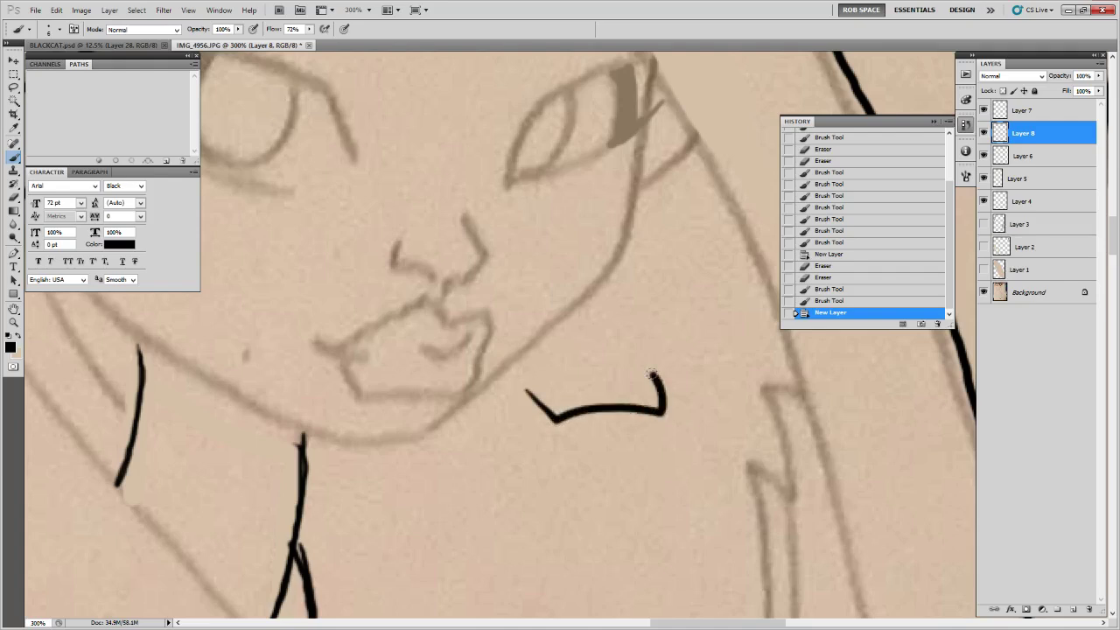
{"action": "mouse_move", "coordinate": [530, 375]}
{"action": "left_mouse_down"}
{"action": "mouse_move", "coordinate": [599, 316]}
{"action": "mouse_move", "coordinate": [619, 340]}
{"action": "mouse_move", "coordinate": [634, 322]}
{"action": "mouse_move", "coordinate": [655, 350]}
{"action": "mouse_move", "coordinate": [649, 371]}
{"action": "mouse_move", "coordinate": [593, 361]}
{"action": "left_mouse_up"}
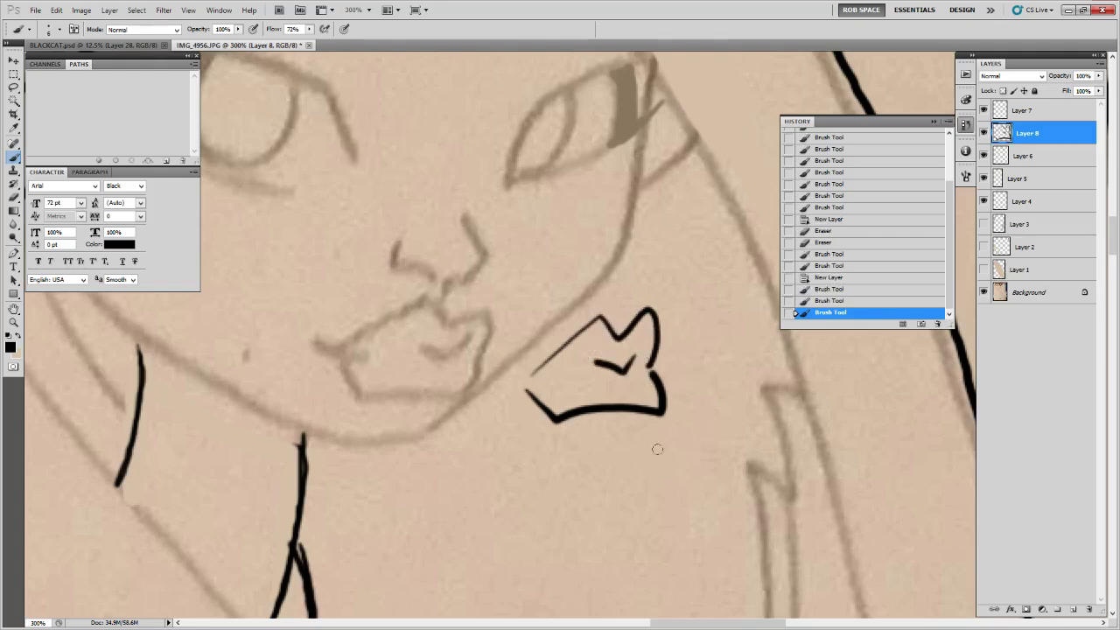
- Select the drawn lips beside the jaw with a freehand lasso outline
{"action": "scroll", "coordinate": [661, 469], "scroll_direction": "down", "scroll_amount": 3}
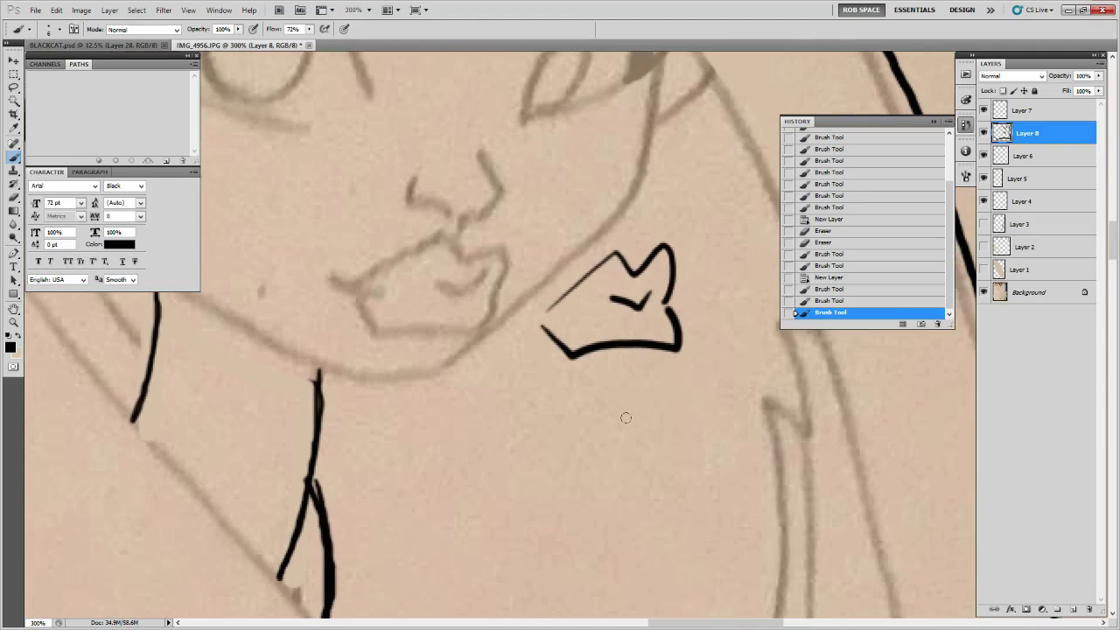
{"action": "key", "text": "l"}
{"action": "mouse_move", "coordinate": [627, 233]}
{"action": "left_mouse_down"}
{"action": "mouse_move", "coordinate": [516, 336]}
{"action": "mouse_move", "coordinate": [632, 234]}
{"action": "left_mouse_up"}
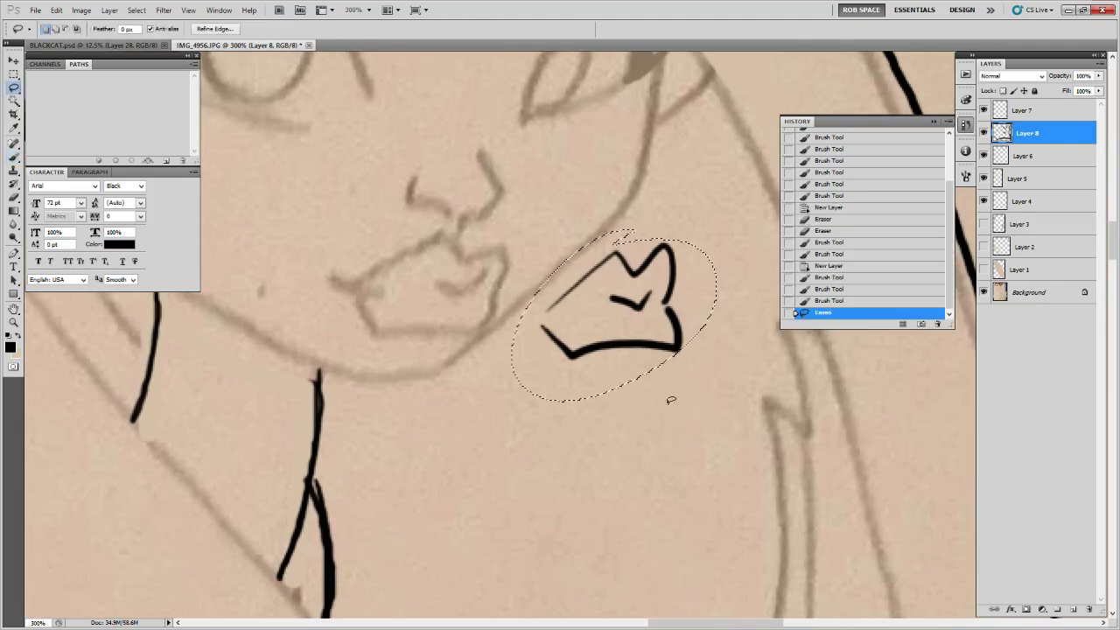
- Cut the selected lips from the area beside the jaw
{"action": "key", "text": "ctrl+x"}
{"action": "key", "text": "b"}
{"action": "left_click_drag", "start_coordinate": [665, 380], "coordinate": [658, 413]}
{"action": "key", "text": "z"}
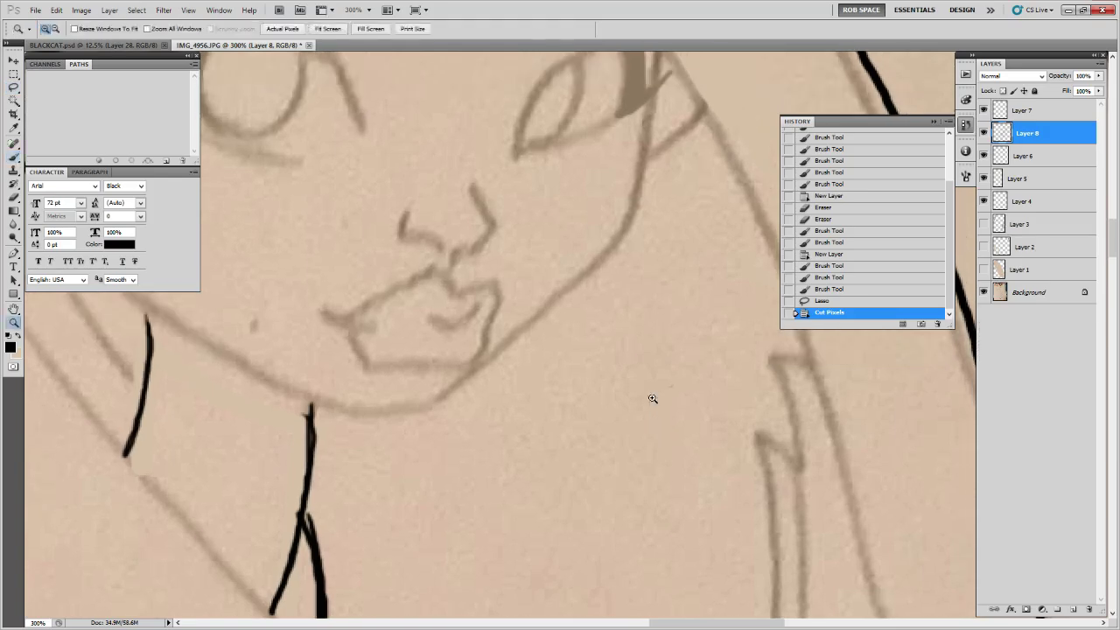
{"action": "left_click", "coordinate": [652, 398], "text": "alt"}
{"action": "left_click", "coordinate": [652, 398], "text": "alt"}
{"action": "left_click", "coordinate": [651, 397], "text": "alt"}
{"action": "left_click", "coordinate": [590, 369]}
{"action": "left_click", "coordinate": [591, 369]}
{"action": "key", "text": "b"}
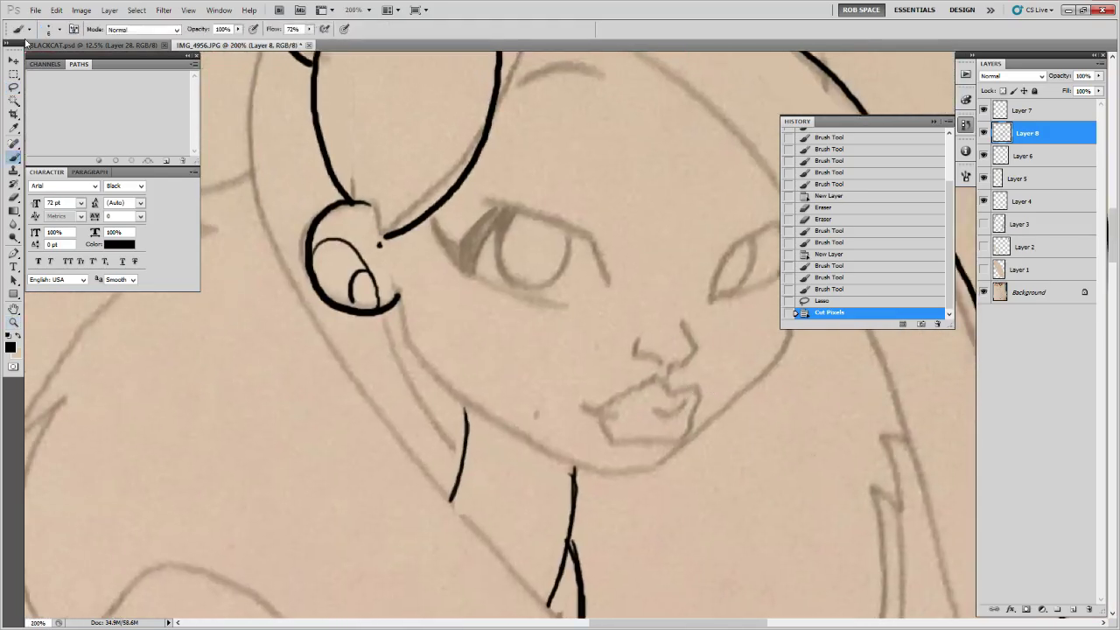
- Sample the surrounding skin tone and paint over the pencilled mouth on Layer 8
{"action": "left_click", "coordinate": [676, 398], "text": "alt"}
{"action": "key", "text": "x"}
{"action": "left_click_drag", "start_coordinate": [581, 408], "coordinate": [638, 381]}
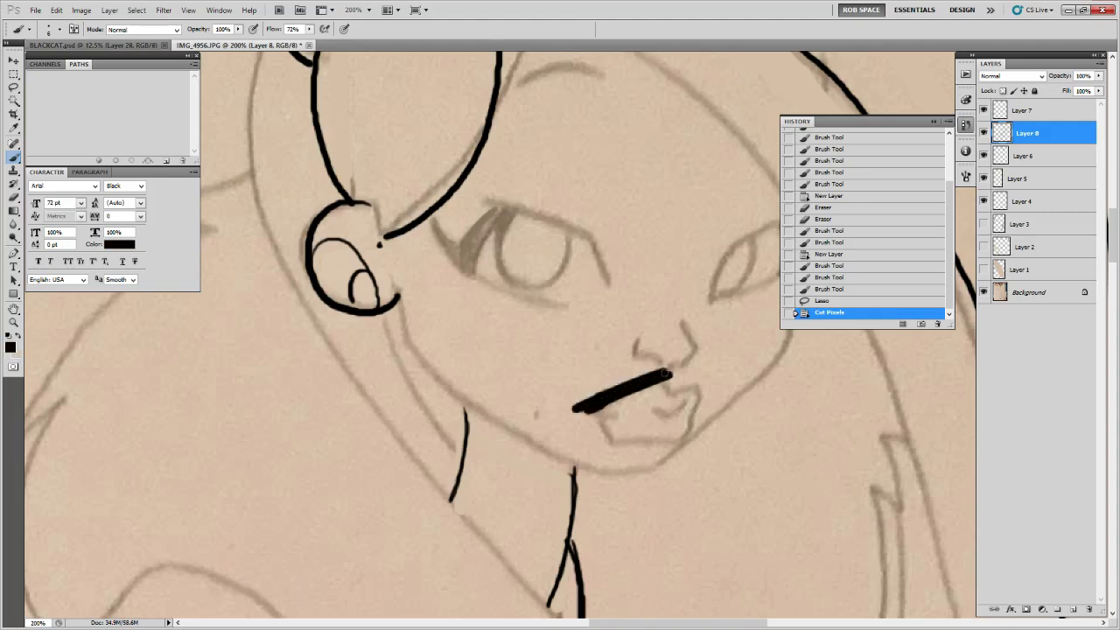
{"action": "key", "text": "ctrl+z"}
{"action": "key", "text": "x"}
{"action": "mouse_move", "coordinate": [585, 407]}
{"action": "left_mouse_down"}
{"action": "mouse_move", "coordinate": [636, 392]}
{"action": "mouse_move", "coordinate": [612, 429]}
{"action": "mouse_move", "coordinate": [665, 441]}
{"action": "mouse_move", "coordinate": [593, 430]}
{"action": "left_mouse_up"}
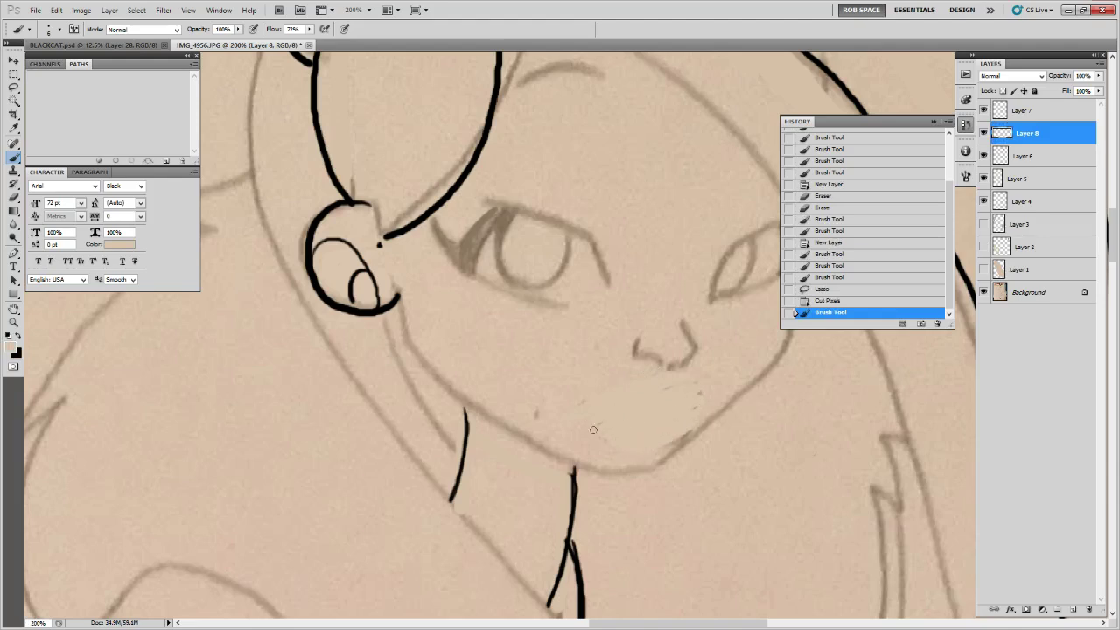
- Add a new layer above Layer 8 and ink a thin curved lower lip in black over the cleared mouth area
{"action": "left_click", "coordinate": [1073, 608]}
{"action": "key", "text": "z"}
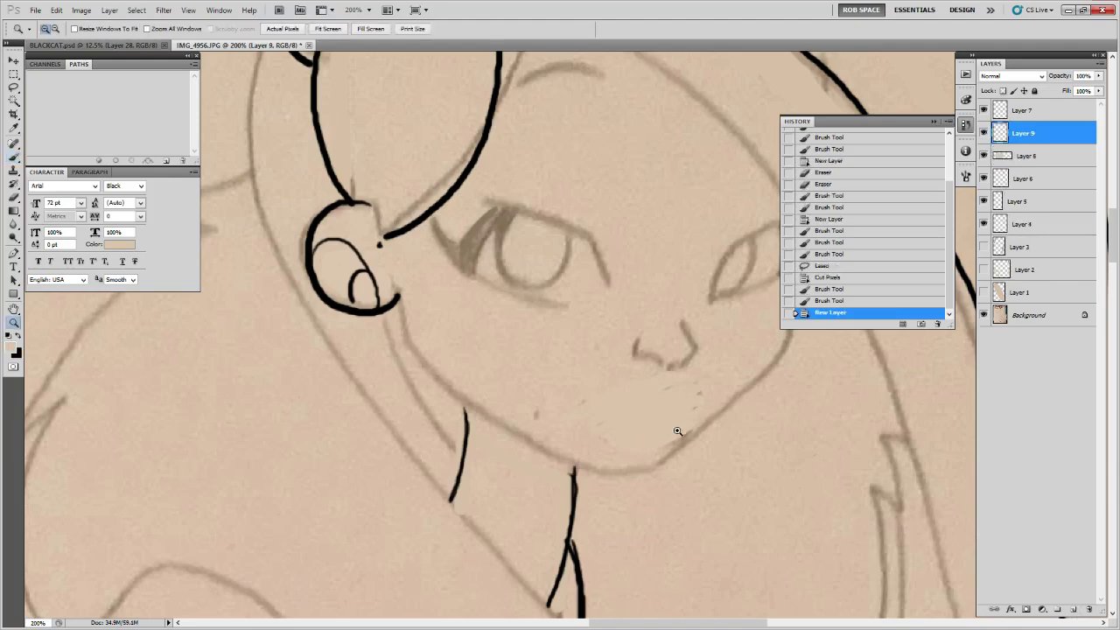
{"action": "left_click", "coordinate": [678, 433]}
{"action": "left_click", "coordinate": [679, 433]}
{"action": "left_click", "coordinate": [679, 432], "text": "alt"}
{"action": "left_click", "coordinate": [679, 433], "text": "alt"}
{"action": "left_click", "coordinate": [679, 432], "text": "alt"}
{"action": "left_click", "coordinate": [680, 429], "text": "alt"}
{"action": "left_click", "coordinate": [680, 428]}
{"action": "left_click", "coordinate": [680, 428]}
{"action": "key", "text": "b"}
{"action": "left_click_drag", "start_coordinate": [682, 436], "coordinate": [752, 426]}
{"action": "key", "text": "x"}
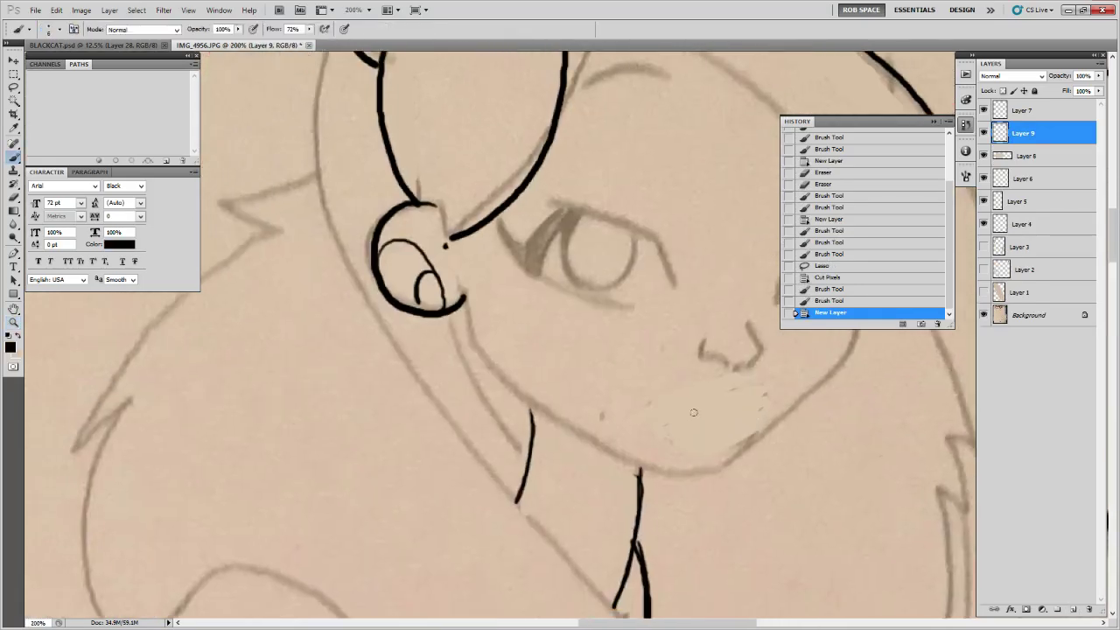
{"action": "mouse_move", "coordinate": [673, 418]}
{"action": "left_mouse_down"}
{"action": "mouse_move", "coordinate": [726, 409]}
{"action": "mouse_move", "coordinate": [678, 415]}
{"action": "mouse_move", "coordinate": [708, 396]}
{"action": "mouse_move", "coordinate": [743, 400]}
{"action": "mouse_move", "coordinate": [672, 418]}
{"action": "mouse_move", "coordinate": [741, 401]}
{"action": "mouse_move", "coordinate": [684, 418]}
{"action": "mouse_move", "coordinate": [745, 425]}
{"action": "mouse_move", "coordinate": [731, 439]}
{"action": "mouse_move", "coordinate": [673, 418]}
{"action": "mouse_move", "coordinate": [705, 415]}
{"action": "mouse_move", "coordinate": [673, 417]}
{"action": "mouse_move", "coordinate": [762, 395]}
{"action": "mouse_move", "coordinate": [707, 449]}
{"action": "left_mouse_up"}
{"action": "key", "text": "e"}
{"action": "key", "text": "b"}
{"action": "key", "text": "e"}
{"action": "key", "text": "b"}
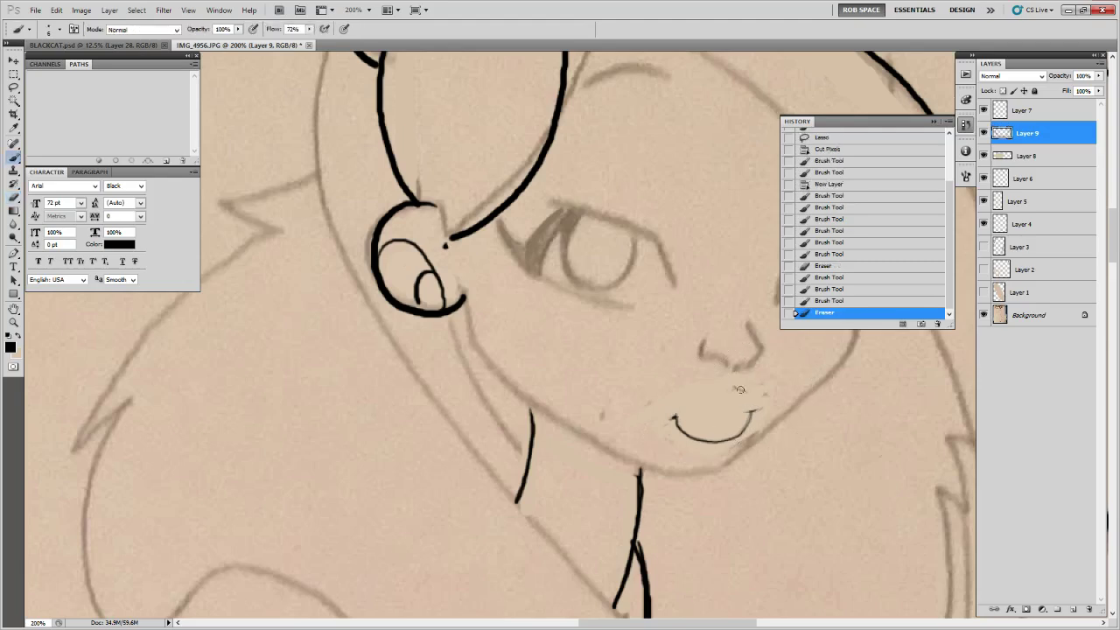
- Ink the pointed upper lip, the parting line and the inner lip fold in black, erasing stray marks
{"action": "mouse_move", "coordinate": [750, 396]}
{"action": "left_mouse_down"}
{"action": "mouse_move", "coordinate": [760, 389]}
{"action": "mouse_move", "coordinate": [674, 415]}
{"action": "left_mouse_up"}
{"action": "mouse_move", "coordinate": [674, 415]}
{"action": "left_mouse_down"}
{"action": "mouse_move", "coordinate": [712, 394]}
{"action": "mouse_move", "coordinate": [761, 391]}
{"action": "mouse_move", "coordinate": [713, 411]}
{"action": "mouse_move", "coordinate": [754, 395]}
{"action": "mouse_move", "coordinate": [729, 411]}
{"action": "mouse_move", "coordinate": [763, 406]}
{"action": "mouse_move", "coordinate": [746, 408]}
{"action": "mouse_move", "coordinate": [744, 428]}
{"action": "mouse_move", "coordinate": [750, 420]}
{"action": "mouse_move", "coordinate": [681, 426]}
{"action": "mouse_move", "coordinate": [672, 415]}
{"action": "left_mouse_up"}
{"action": "key", "text": "e"}
{"action": "key", "text": "b"}
{"action": "key", "text": "e"}
{"action": "key", "text": "b"}
{"action": "left_click_drag", "start_coordinate": [673, 414], "coordinate": [705, 395]}
{"action": "mouse_move", "coordinate": [796, 463]}
{"action": "left_mouse_down"}
{"action": "mouse_move", "coordinate": [720, 487]}
{"action": "mouse_move", "coordinate": [683, 470]}
{"action": "mouse_move", "coordinate": [674, 487]}
{"action": "left_mouse_up"}
{"action": "left_click_drag", "start_coordinate": [652, 380], "coordinate": [673, 408]}
{"action": "left_click_drag", "start_coordinate": [740, 451], "coordinate": [725, 446]}
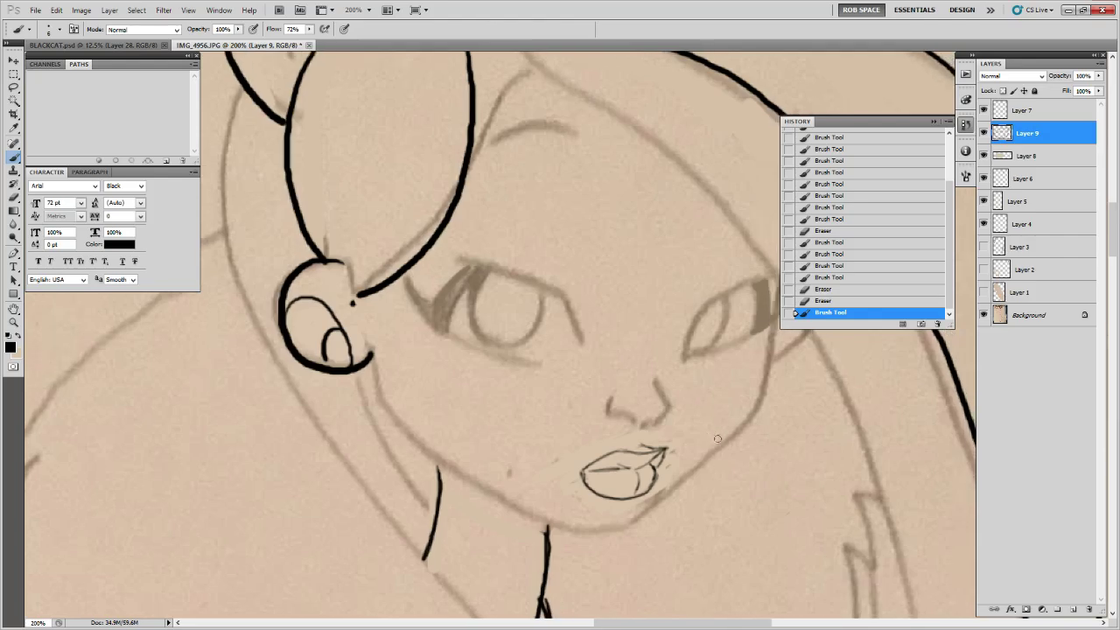
- Touch up the outer corner of the lips with the brush and reset the drawing colours to the default black
{"action": "key", "text": "z"}
{"action": "left_click", "coordinate": [690, 440], "text": "alt"}
{"action": "left_click", "coordinate": [690, 439], "text": "alt"}
{"action": "left_click", "coordinate": [690, 439], "text": "alt"}
{"action": "left_click", "coordinate": [692, 442]}
{"action": "left_click", "coordinate": [692, 443]}
{"action": "left_click", "coordinate": [692, 442]}
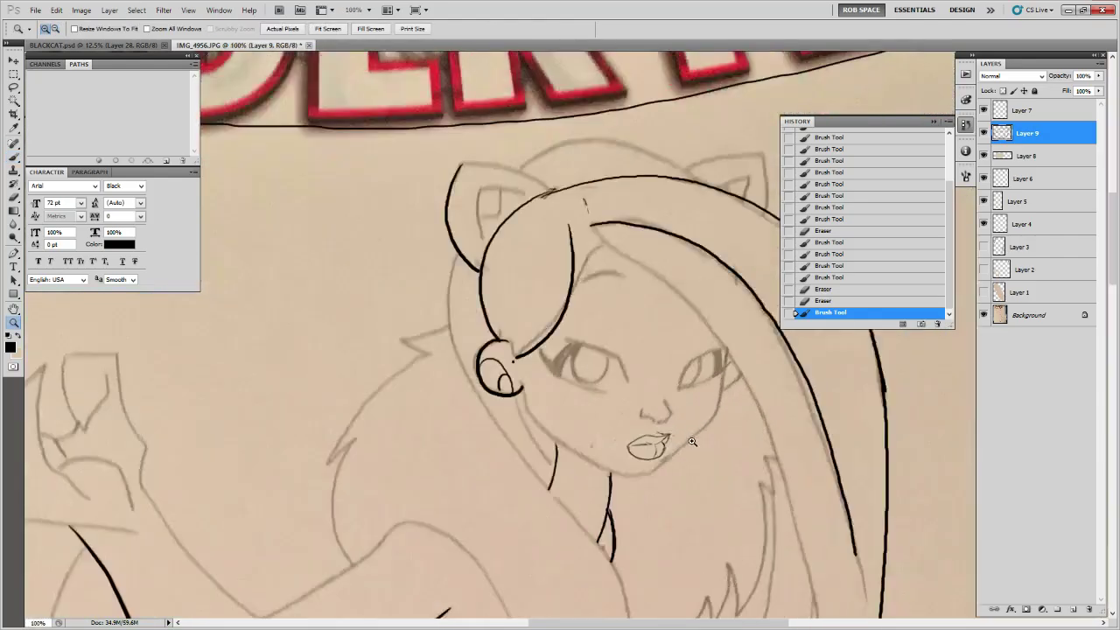
{"action": "left_click", "coordinate": [692, 443]}
{"action": "key", "text": "b"}
{"action": "key", "text": "x"}
{"action": "mouse_move", "coordinate": [575, 441]}
{"action": "left_mouse_down"}
{"action": "mouse_move", "coordinate": [564, 447]}
{"action": "mouse_move", "coordinate": [573, 467]}
{"action": "left_mouse_up"}
{"action": "key", "text": "d"}
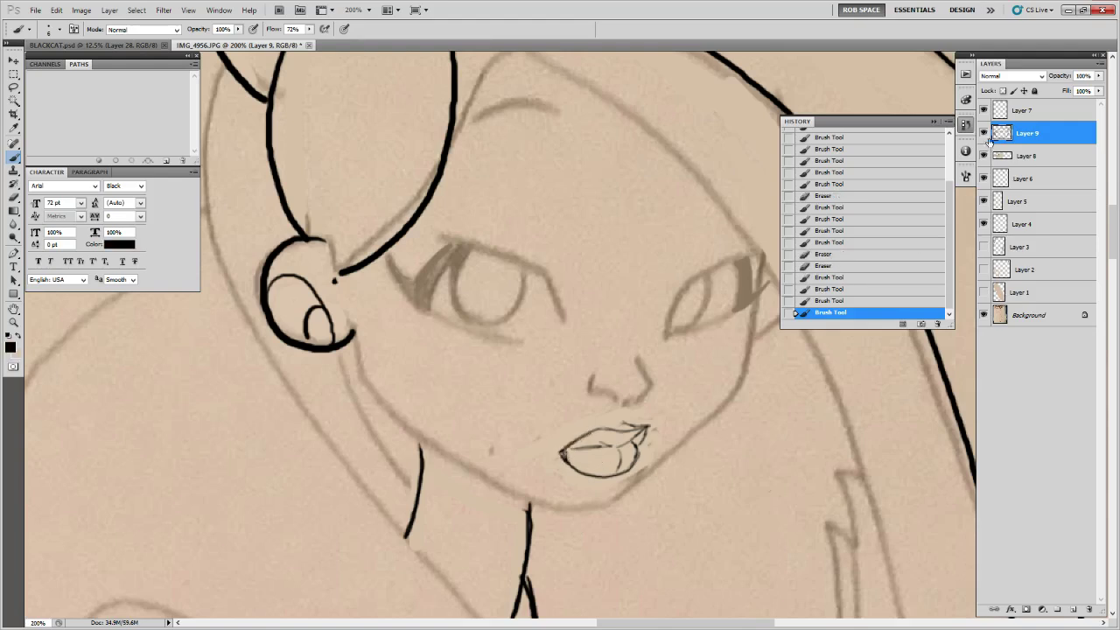
- Scale the lips on Layer 9 up to 106.88% with Free Transform
{"action": "left_click", "coordinate": [983, 134]}
{"action": "left_click", "coordinate": [983, 133]}
{"action": "key", "text": "ctrl+t"}
{"action": "left_click_drag", "start_coordinate": [653, 418], "coordinate": [657, 414]}
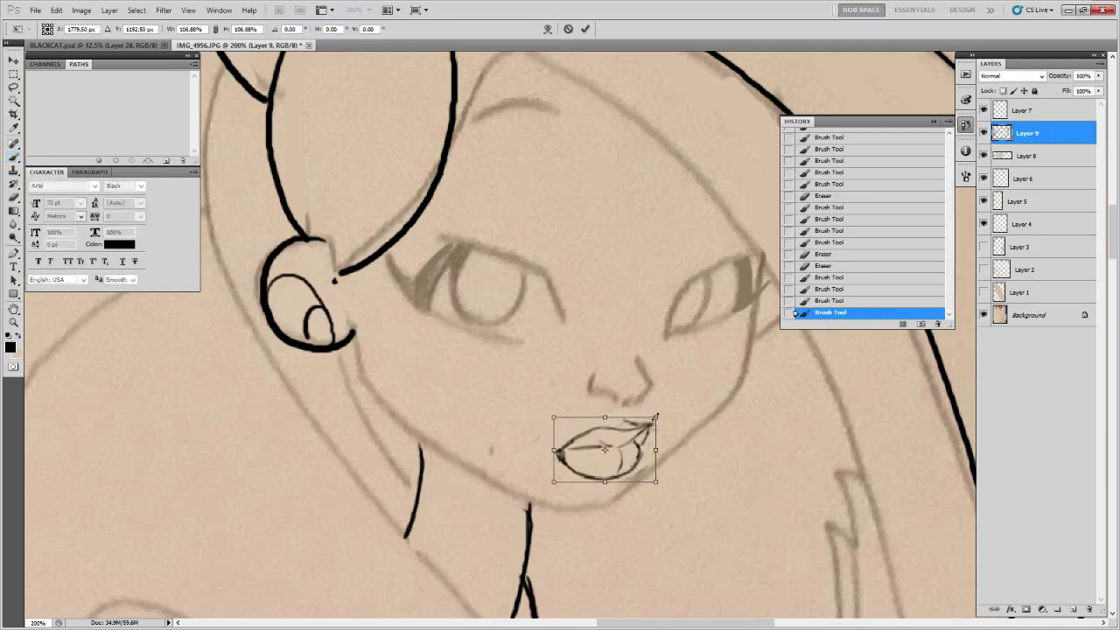
{"action": "key", "text": "Return"}
- Examine the proportions of the enlarged lips against the whole face and figure
{"action": "key", "text": "z"}
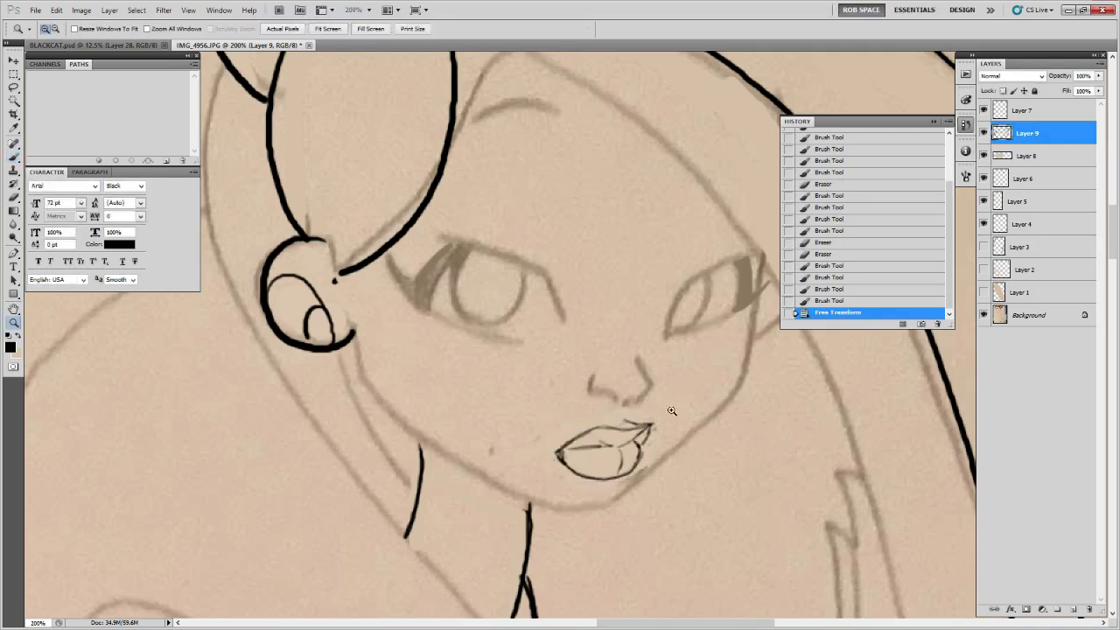
{"action": "left_click", "coordinate": [673, 412], "text": "alt"}
{"action": "left_click", "coordinate": [673, 412], "text": "alt"}
{"action": "left_click", "coordinate": [673, 412], "text": "alt"}
{"action": "left_click", "coordinate": [674, 412], "text": "alt"}
{"action": "left_click_drag", "start_coordinate": [691, 440], "coordinate": [709, 300]}
{"action": "left_click", "coordinate": [709, 300]}
{"action": "left_click", "coordinate": [685, 268]}
{"action": "left_click", "coordinate": [685, 265]}
{"action": "left_click", "coordinate": [684, 262]}
{"action": "mouse_move", "coordinate": [684, 252]}
{"action": "left_mouse_down"}
{"action": "mouse_move", "coordinate": [679, 368]}
{"action": "mouse_move", "coordinate": [691, 371]}
{"action": "left_mouse_up"}
{"action": "key", "text": "b"}
{"action": "left_click_drag", "start_coordinate": [667, 468], "coordinate": [670, 454]}
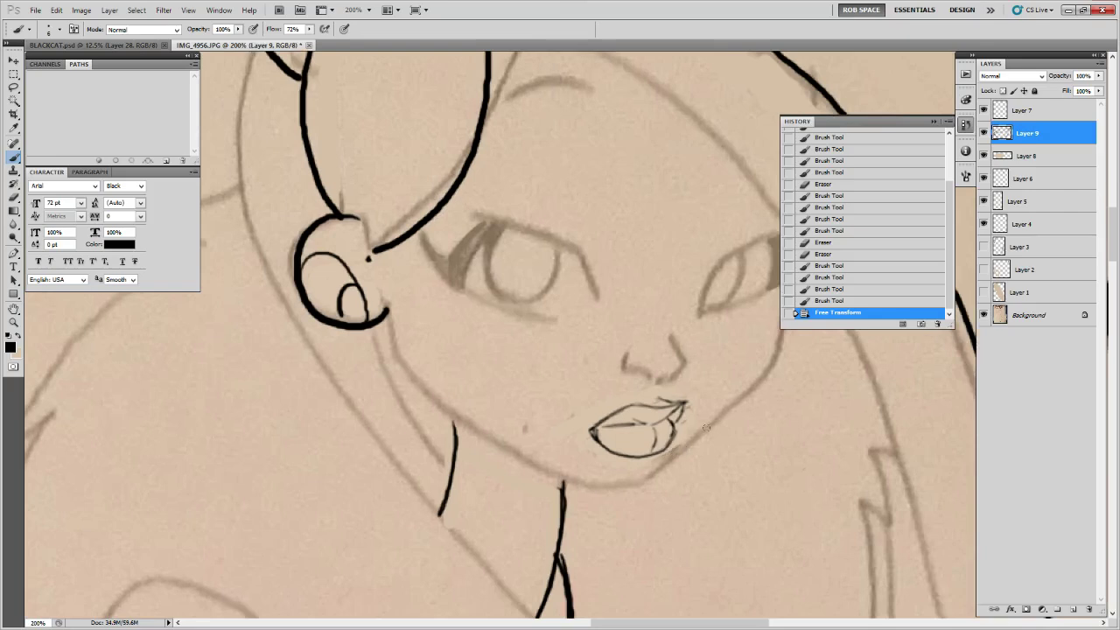
{"action": "left_click_drag", "start_coordinate": [769, 477], "coordinate": [747, 452]}
{"action": "left_click_drag", "start_coordinate": [697, 397], "coordinate": [678, 412]}
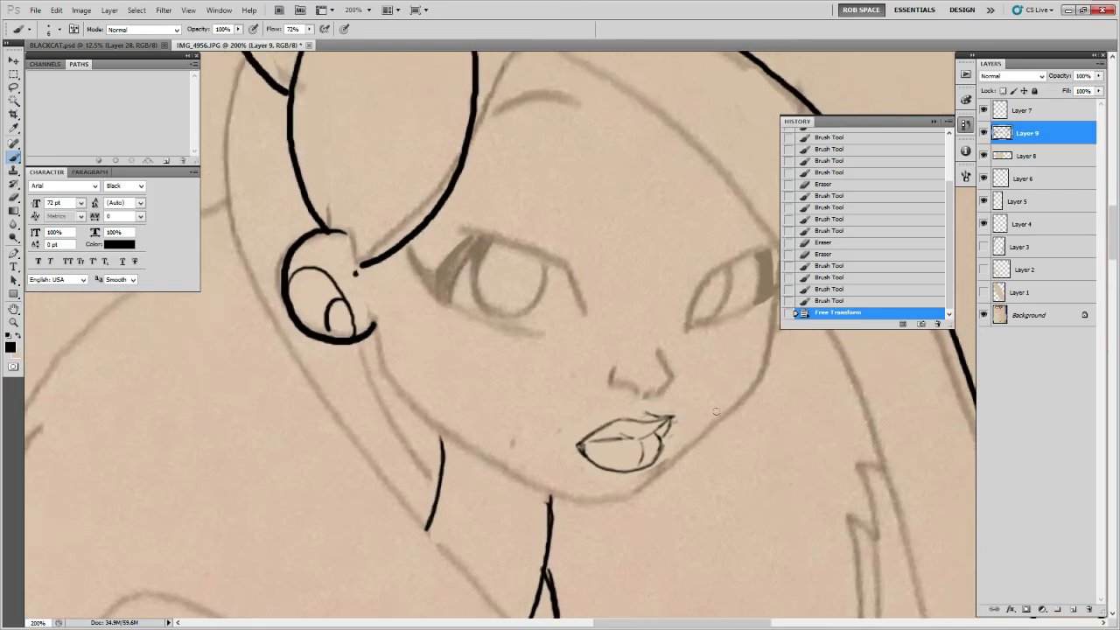
- Add a new layer above Layer 9 and draw a black diamond-shaped nose guide with a cross line and side plane over the pencilled nose
{"action": "left_click", "coordinate": [1072, 608]}
{"action": "left_click_drag", "start_coordinate": [645, 342], "coordinate": [605, 384]}
{"action": "mouse_move", "coordinate": [646, 342]}
{"action": "left_mouse_down"}
{"action": "mouse_move", "coordinate": [672, 378]}
{"action": "mouse_move", "coordinate": [636, 395]}
{"action": "mouse_move", "coordinate": [656, 395]}
{"action": "mouse_move", "coordinate": [675, 373]}
{"action": "mouse_move", "coordinate": [665, 387]}
{"action": "mouse_move", "coordinate": [625, 365]}
{"action": "mouse_move", "coordinate": [668, 353]}
{"action": "mouse_move", "coordinate": [607, 374]}
{"action": "mouse_move", "coordinate": [644, 335]}
{"action": "mouse_move", "coordinate": [640, 395]}
{"action": "mouse_move", "coordinate": [656, 346]}
{"action": "mouse_move", "coordinate": [685, 387]}
{"action": "mouse_move", "coordinate": [607, 378]}
{"action": "mouse_move", "coordinate": [679, 364]}
{"action": "mouse_move", "coordinate": [678, 378]}
{"action": "mouse_move", "coordinate": [612, 362]}
{"action": "mouse_move", "coordinate": [605, 383]}
{"action": "mouse_move", "coordinate": [639, 339]}
{"action": "mouse_move", "coordinate": [682, 378]}
{"action": "mouse_move", "coordinate": [647, 395]}
{"action": "mouse_move", "coordinate": [664, 365]}
{"action": "mouse_move", "coordinate": [675, 380]}
{"action": "left_mouse_up"}
{"action": "key", "text": "e"}
{"action": "key", "text": "b"}
{"action": "key", "text": "e"}
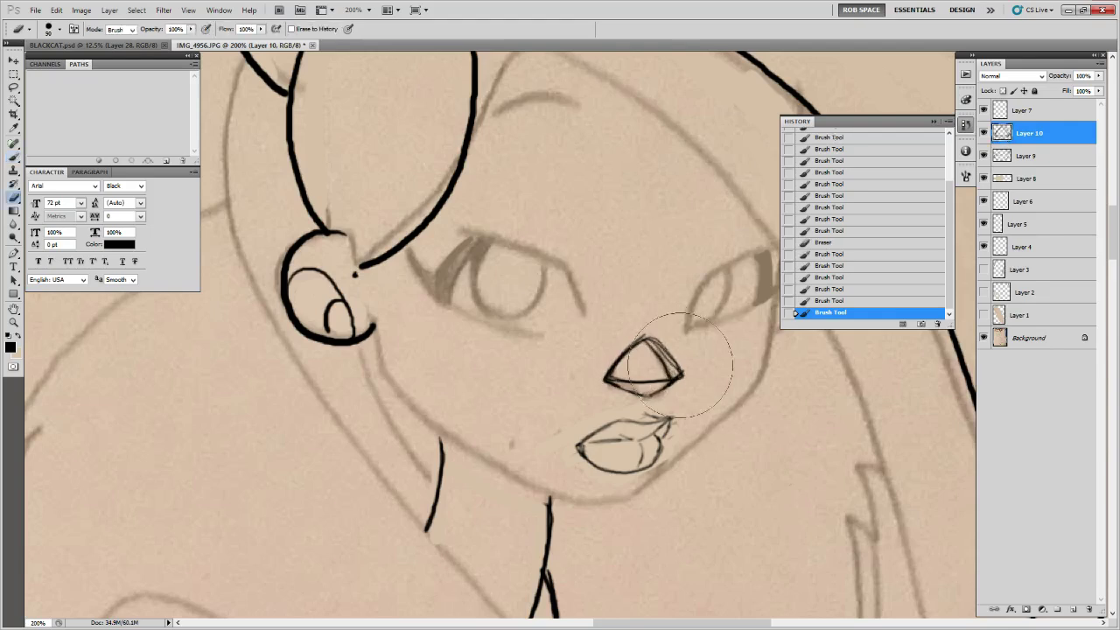
{"action": "left_click_drag", "start_coordinate": [651, 334], "coordinate": [656, 336]}
{"action": "key", "text": "b"}
{"action": "left_click_drag", "start_coordinate": [645, 336], "coordinate": [676, 373]}
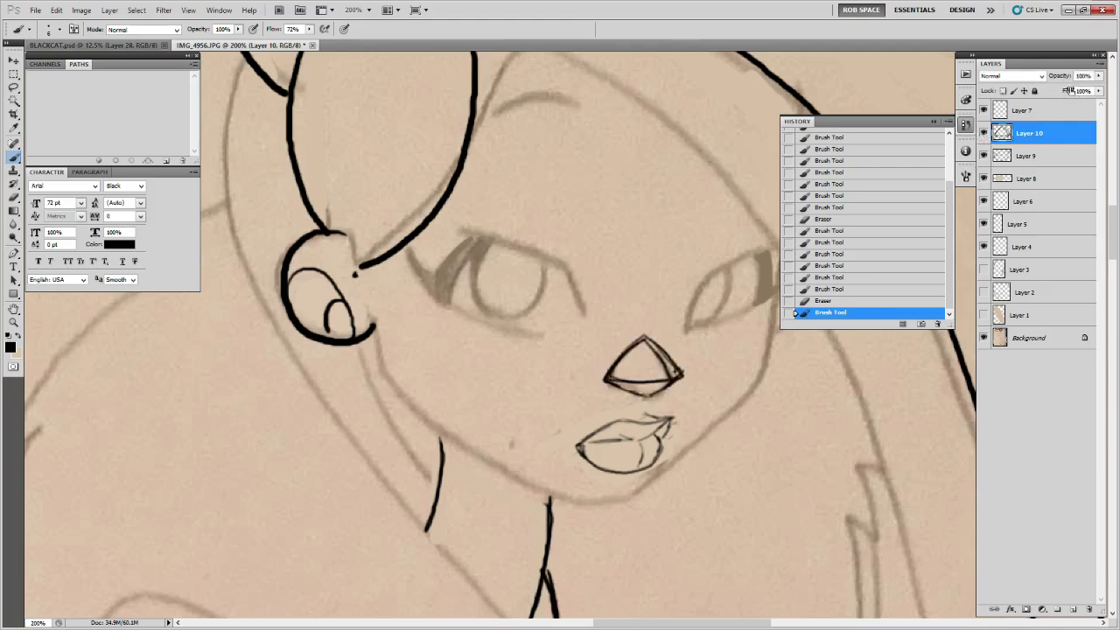
- Paint over the pencilled nose on Layer 8 with the sampled skin tone
{"action": "left_click", "coordinate": [1016, 158]}
{"action": "left_click", "coordinate": [1019, 179]}
{"action": "left_click", "coordinate": [643, 363], "text": "alt"}
{"action": "mouse_move", "coordinate": [612, 379]}
{"action": "left_mouse_down"}
{"action": "mouse_move", "coordinate": [640, 392]}
{"action": "mouse_move", "coordinate": [662, 380]}
{"action": "mouse_move", "coordinate": [640, 351]}
{"action": "left_mouse_up"}
- Lower the opacity of the nose guide on Layer 10 to a faint grey and add a new layer above it
{"action": "left_click", "coordinate": [1029, 133]}
{"action": "left_click_drag", "start_coordinate": [1098, 76], "coordinate": [1048, 95]}
{"action": "left_click", "coordinate": [1072, 608]}
{"action": "key", "text": "z"}
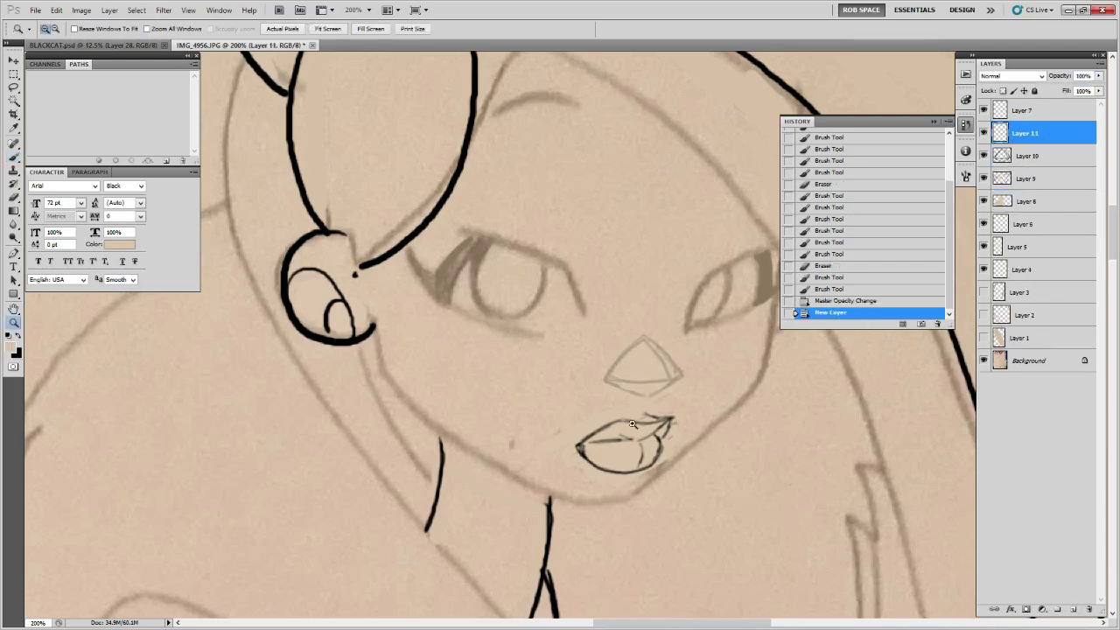
{"action": "left_click", "coordinate": [631, 423]}
{"action": "key", "text": "b"}
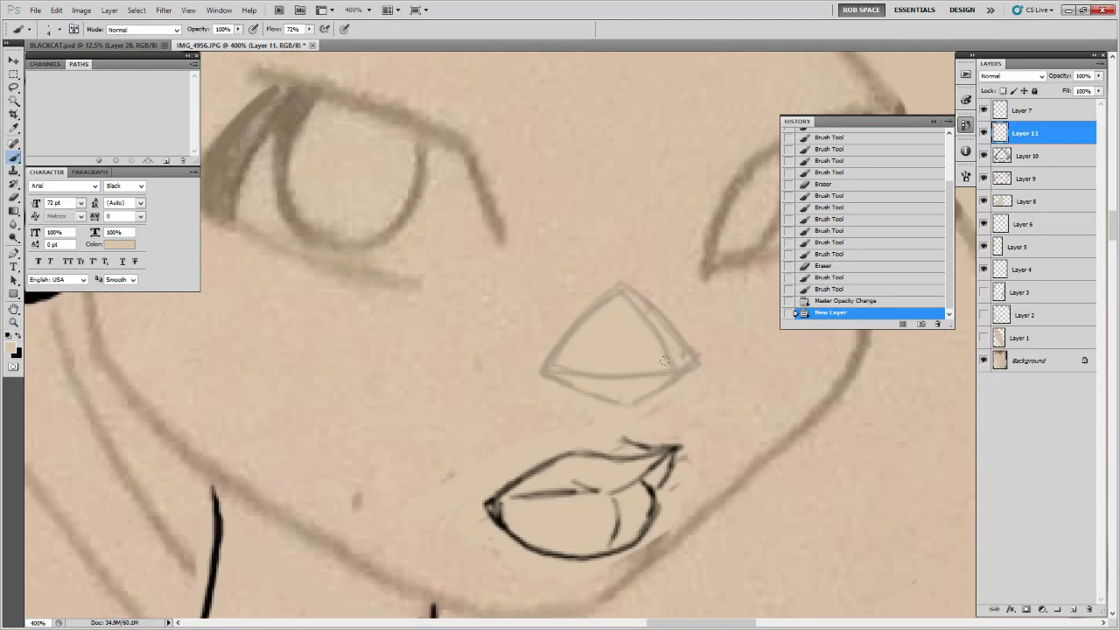
{"action": "left_click_drag", "start_coordinate": [678, 339], "coordinate": [689, 354]}
{"action": "key", "text": "x"}
{"action": "mouse_move", "coordinate": [629, 288]}
{"action": "left_mouse_down"}
{"action": "mouse_move", "coordinate": [681, 356]}
{"action": "mouse_move", "coordinate": [729, 372]}
{"action": "left_mouse_up"}
{"action": "left_click_drag", "start_coordinate": [683, 295], "coordinate": [741, 362]}
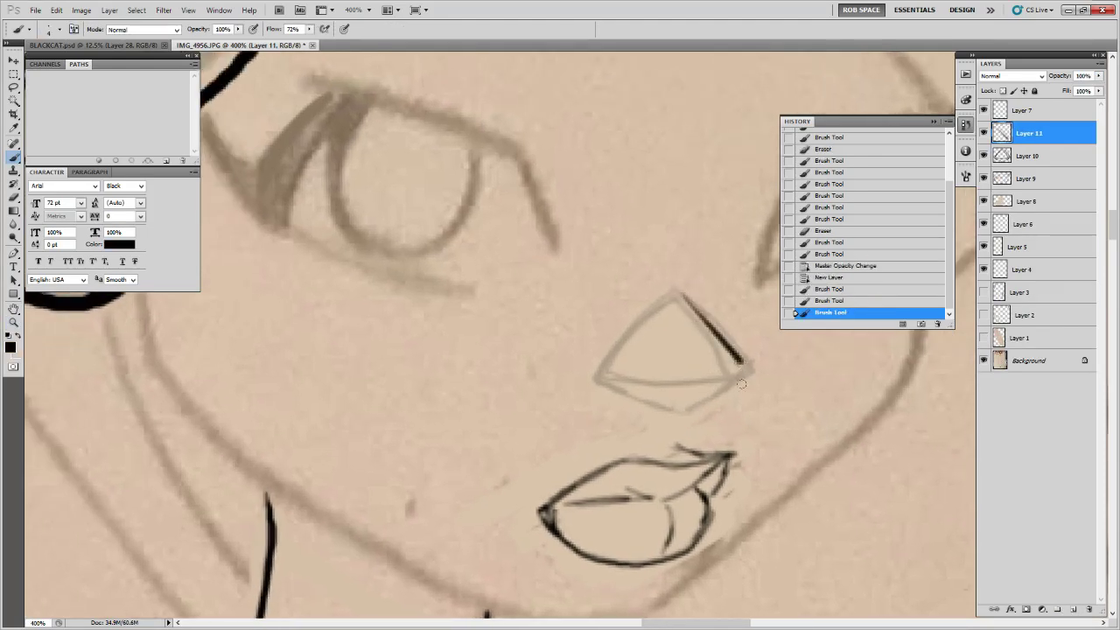
{"action": "key", "text": "ctrl+z"}
{"action": "key", "text": "x"}
- Ink the nose's far edge, nostril and underside in black on Layer 11, following the faded guide
{"action": "key", "text": "z"}
{"action": "left_click", "coordinate": [739, 380], "text": "alt"}
{"action": "left_click", "coordinate": [739, 380], "text": "alt"}
{"action": "left_click", "coordinate": [739, 380], "text": "alt"}
{"action": "left_click", "coordinate": [739, 380], "text": "alt"}
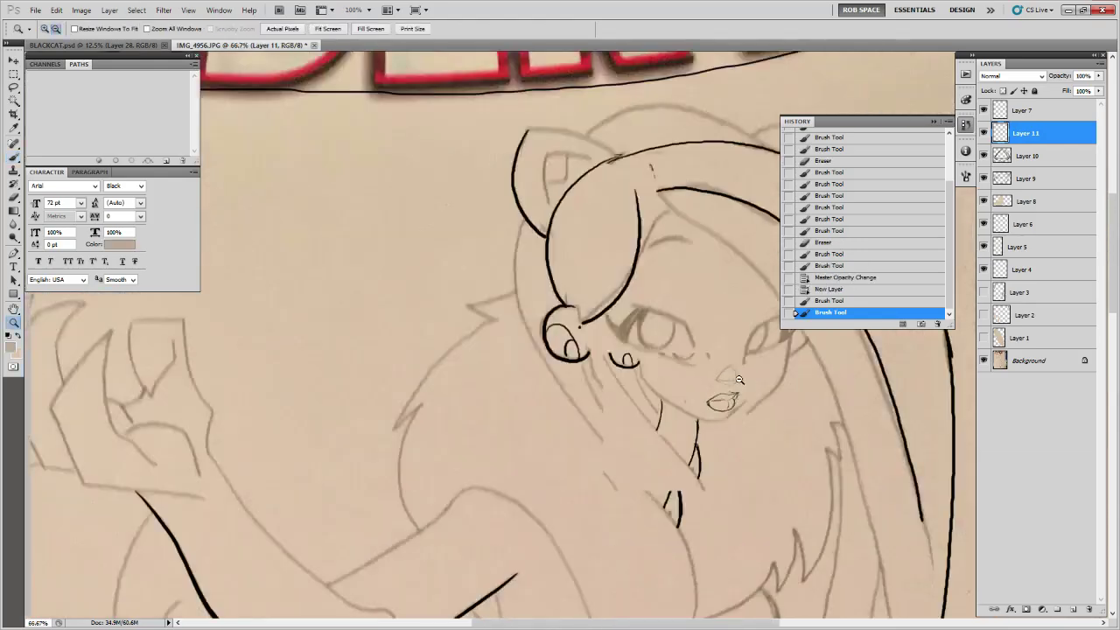
{"action": "left_click", "coordinate": [739, 380], "text": "alt"}
{"action": "left_click", "coordinate": [739, 379], "text": "alt"}
{"action": "left_click", "coordinate": [739, 379]}
{"action": "left_click", "coordinate": [739, 380]}
{"action": "left_click", "coordinate": [739, 380]}
{"action": "key", "text": "b"}
{"action": "left_click_drag", "start_coordinate": [734, 415], "coordinate": [725, 408]}
{"action": "key", "text": "x"}
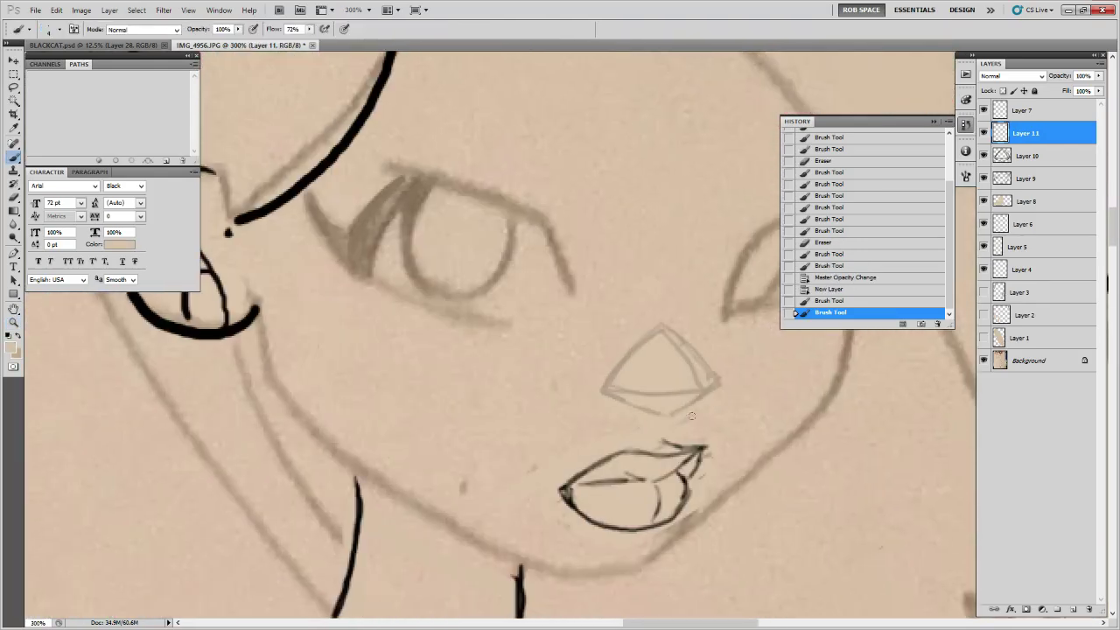
{"action": "key", "text": "x"}
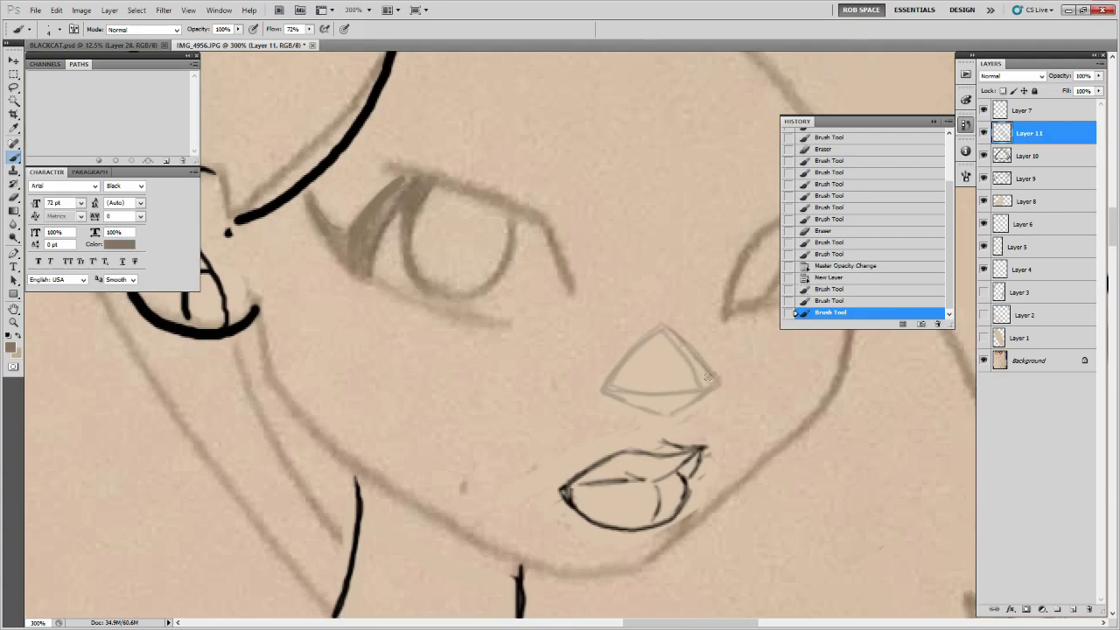
{"action": "key", "text": "d"}
{"action": "mouse_move", "coordinate": [664, 326]}
{"action": "left_mouse_down"}
{"action": "mouse_move", "coordinate": [721, 382]}
{"action": "mouse_move", "coordinate": [654, 405]}
{"action": "mouse_move", "coordinate": [614, 396]}
{"action": "mouse_move", "coordinate": [638, 405]}
{"action": "left_mouse_up"}
{"action": "mouse_move", "coordinate": [622, 369]}
{"action": "left_mouse_down"}
{"action": "mouse_move", "coordinate": [601, 393]}
{"action": "mouse_move", "coordinate": [642, 410]}
{"action": "left_mouse_up"}
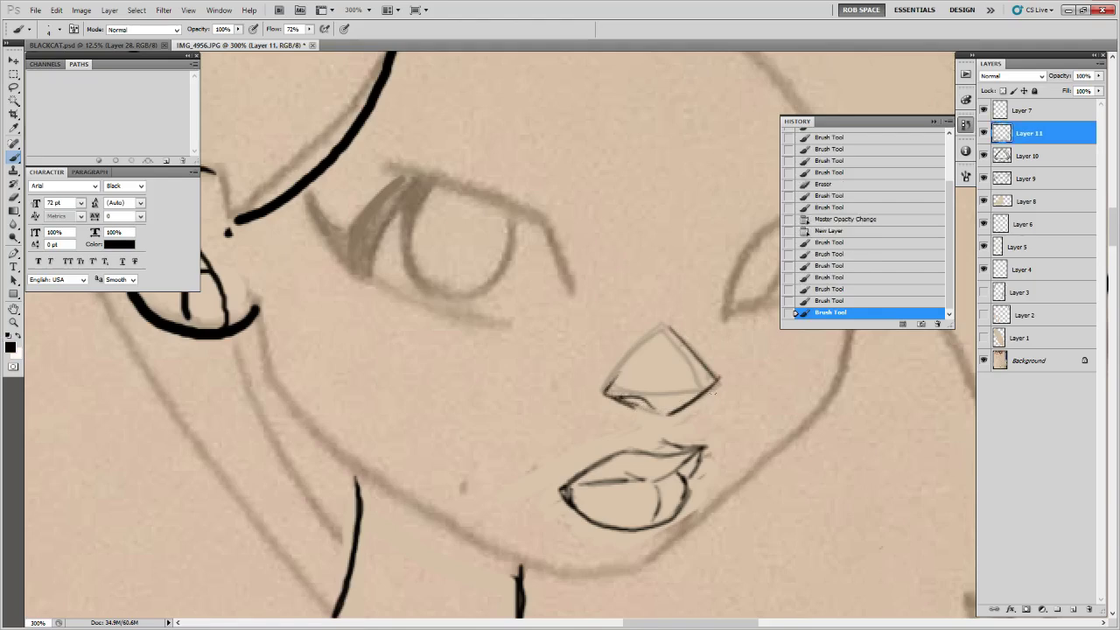
{"action": "mouse_move", "coordinate": [710, 374]}
{"action": "left_mouse_down"}
{"action": "mouse_move", "coordinate": [660, 375]}
{"action": "mouse_move", "coordinate": [663, 332]}
{"action": "mouse_move", "coordinate": [653, 374]}
{"action": "mouse_move", "coordinate": [709, 376]}
{"action": "left_mouse_up"}
- Hide the nose guide on Layer 10 and the skin-tone cover on Layer 8
{"action": "key", "text": "z"}
{"action": "left_click", "coordinate": [712, 400], "text": "alt"}
{"action": "left_click", "coordinate": [713, 401], "text": "alt"}
{"action": "left_click", "coordinate": [713, 401], "text": "alt"}
{"action": "left_click_drag", "start_coordinate": [735, 417], "coordinate": [695, 357]}
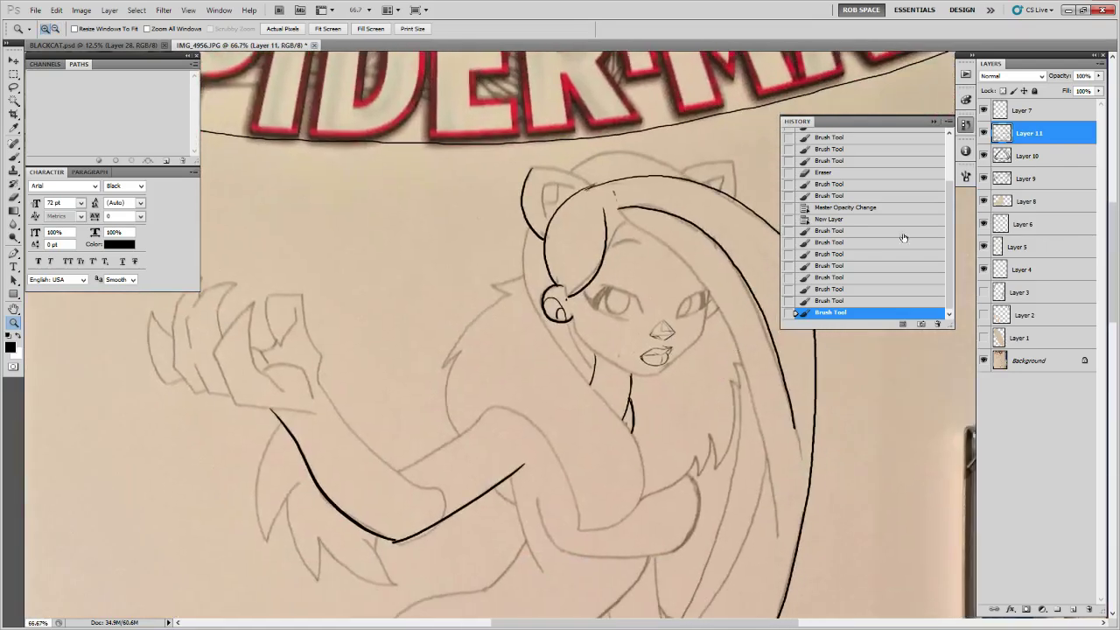
{"action": "left_click", "coordinate": [984, 178]}
{"action": "left_click", "coordinate": [984, 178]}
{"action": "left_click", "coordinate": [985, 157]}
{"action": "left_click", "coordinate": [984, 201]}
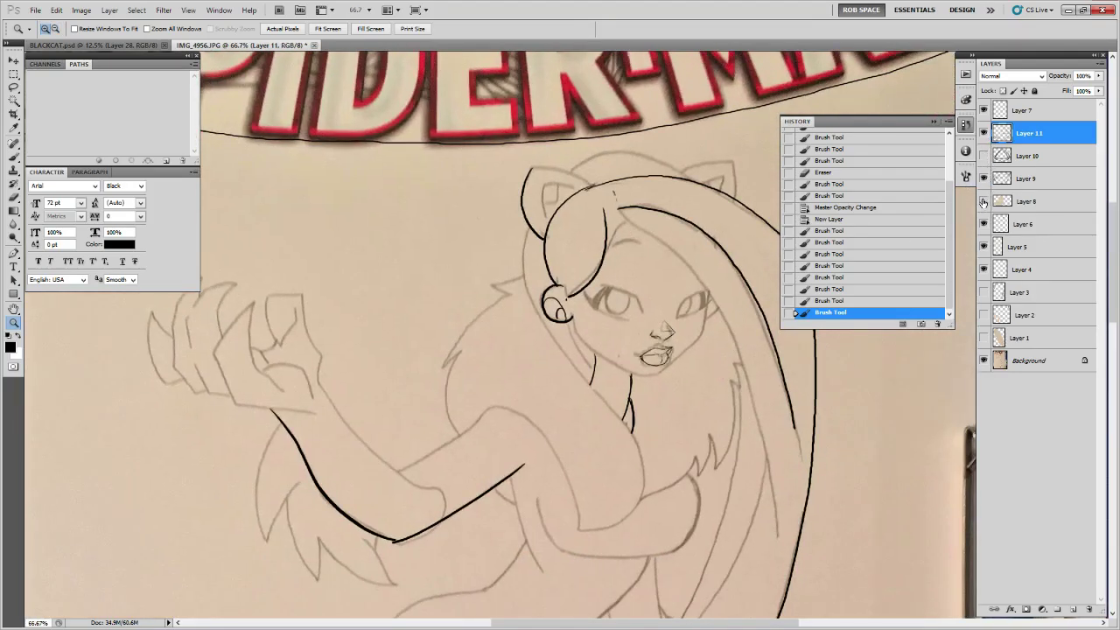
- Move Layer 10 above Layer 11 and merge the inked nose down into Layer 9 with the lips
{"action": "left_click_drag", "start_coordinate": [1007, 157], "coordinate": [985, 173]}
{"action": "key", "text": "ctrl+e"}
- Compare the inked nose and lips with the pencil sketch by toggling Layers 8, 9 and 10, leaving Layers 8 and 9 shown
{"action": "left_click", "coordinate": [984, 156]}
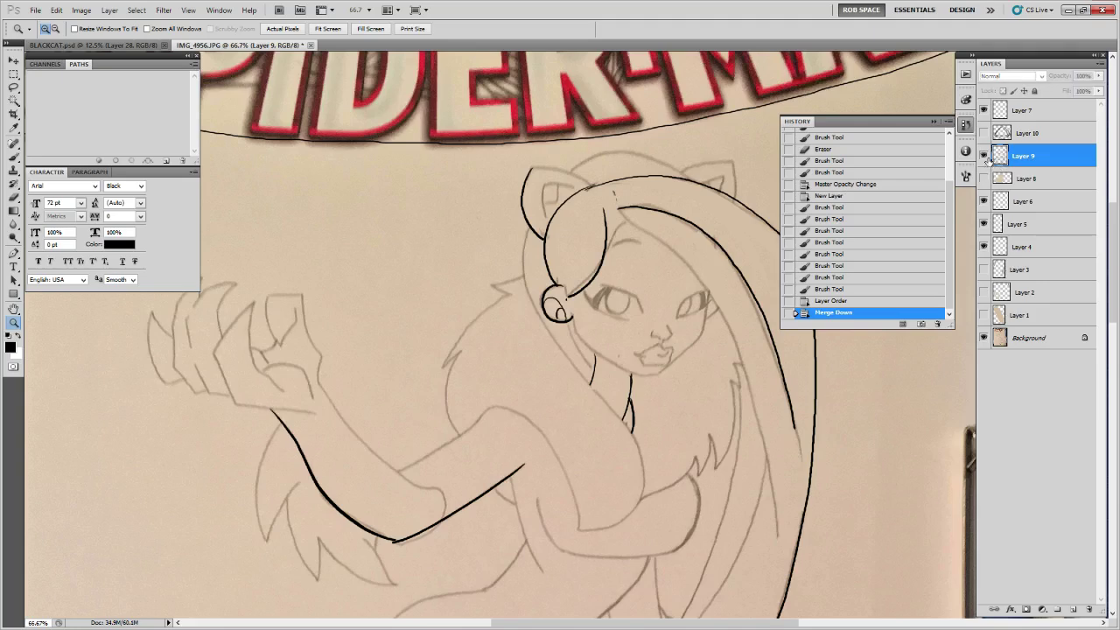
{"action": "left_click", "coordinate": [983, 133]}
{"action": "left_click", "coordinate": [984, 134]}
{"action": "left_click", "coordinate": [983, 155]}
{"action": "left_click", "coordinate": [984, 178]}
{"action": "left_click", "coordinate": [984, 177]}
{"action": "left_click", "coordinate": [983, 155]}
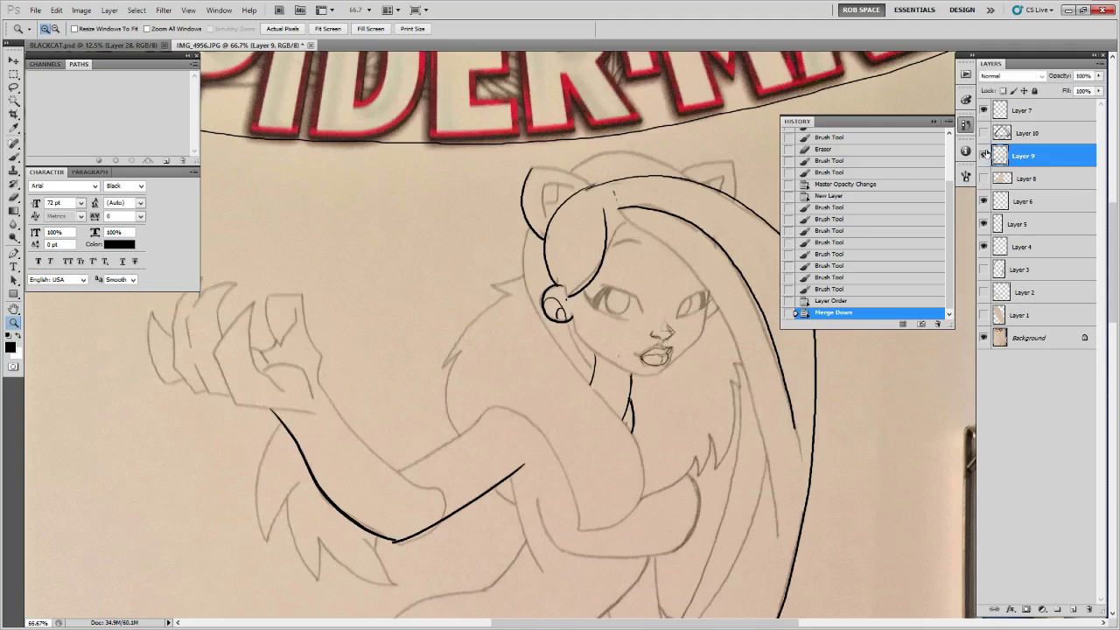
{"action": "left_click", "coordinate": [984, 178]}
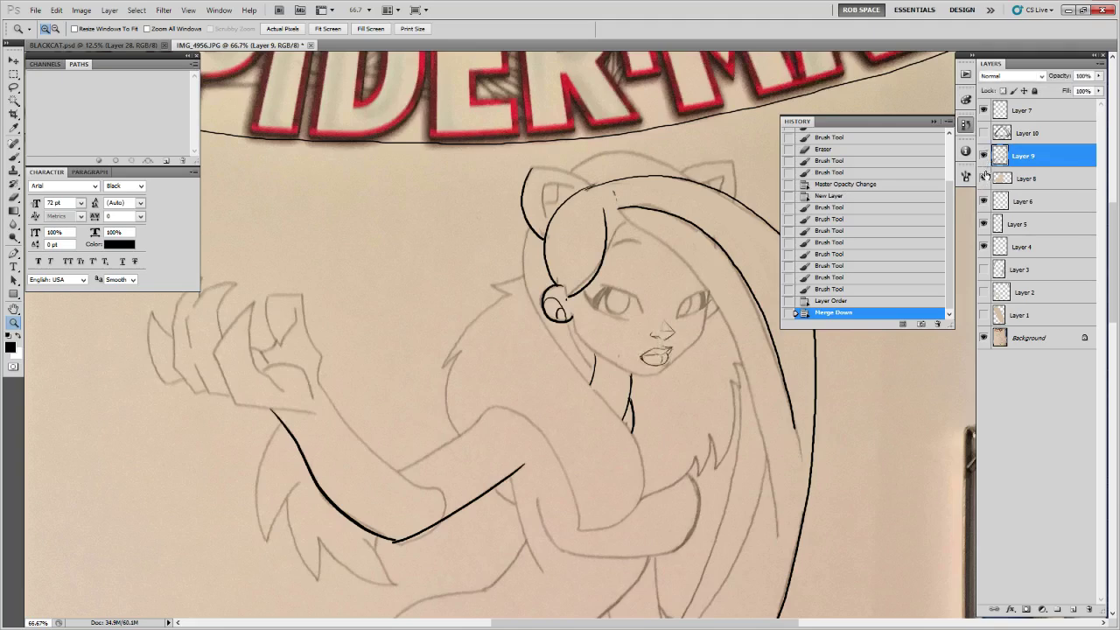
{"action": "left_click", "coordinate": [984, 178]}
{"action": "left_click", "coordinate": [984, 155]}
{"action": "left_click", "coordinate": [983, 154]}
{"action": "left_click", "coordinate": [984, 156]}
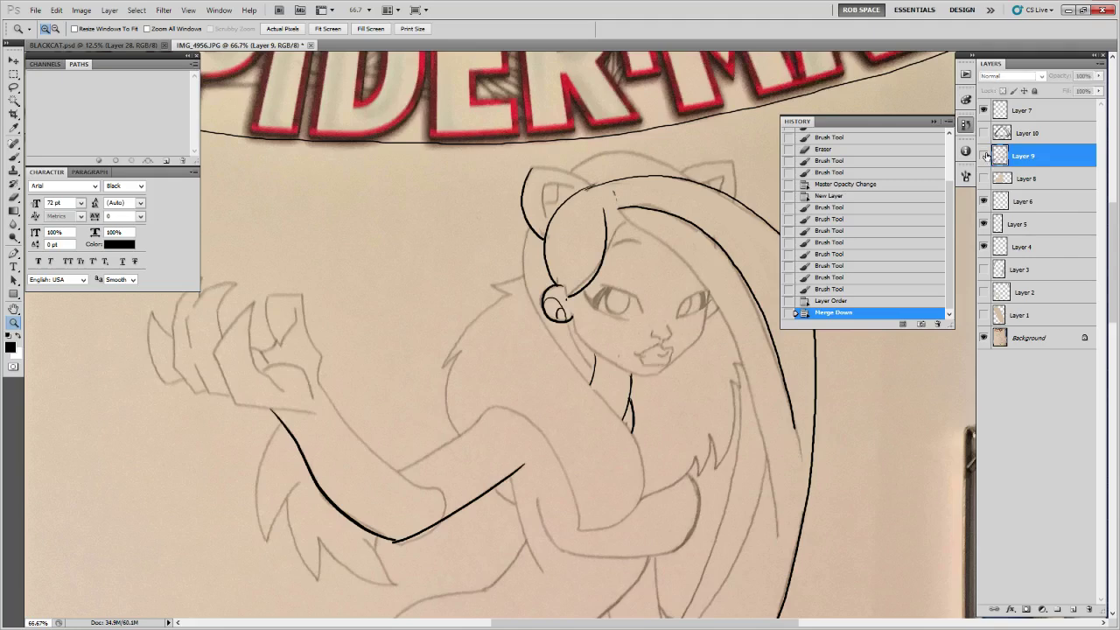
{"action": "left_click", "coordinate": [984, 156]}
{"action": "left_click", "coordinate": [984, 156]}
{"action": "left_click", "coordinate": [984, 156]}
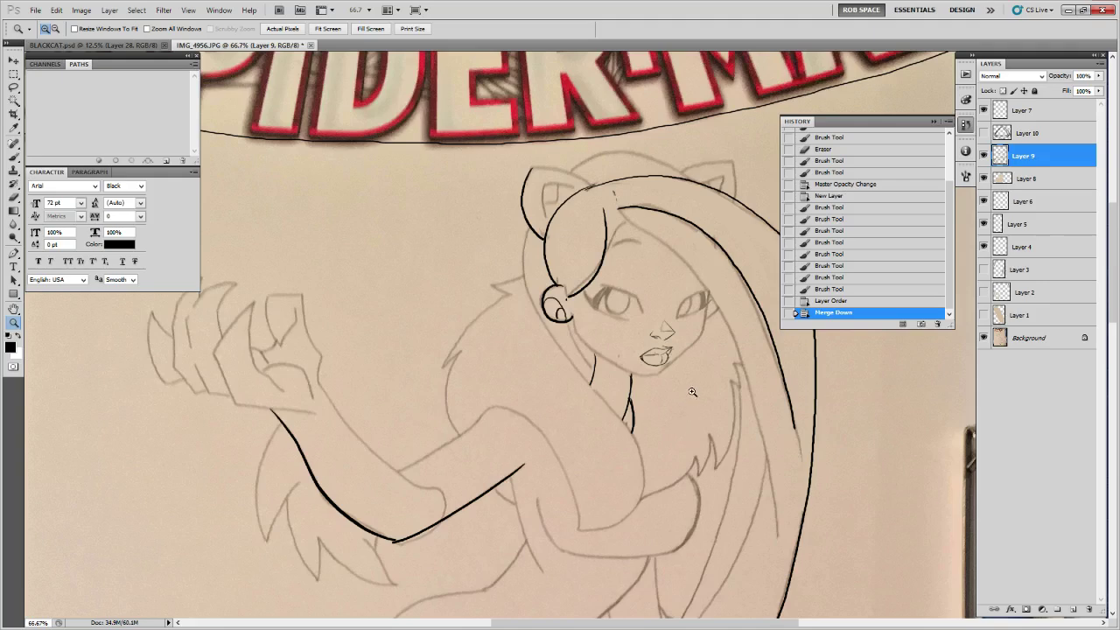
- Add a new layer above Layer 9 and sketch a simplified angular jaw outline on the blank paper beside the figure
{"action": "left_click", "coordinate": [1074, 610]}
{"action": "key", "text": "b"}
{"action": "left_click_drag", "start_coordinate": [751, 457], "coordinate": [741, 471]}
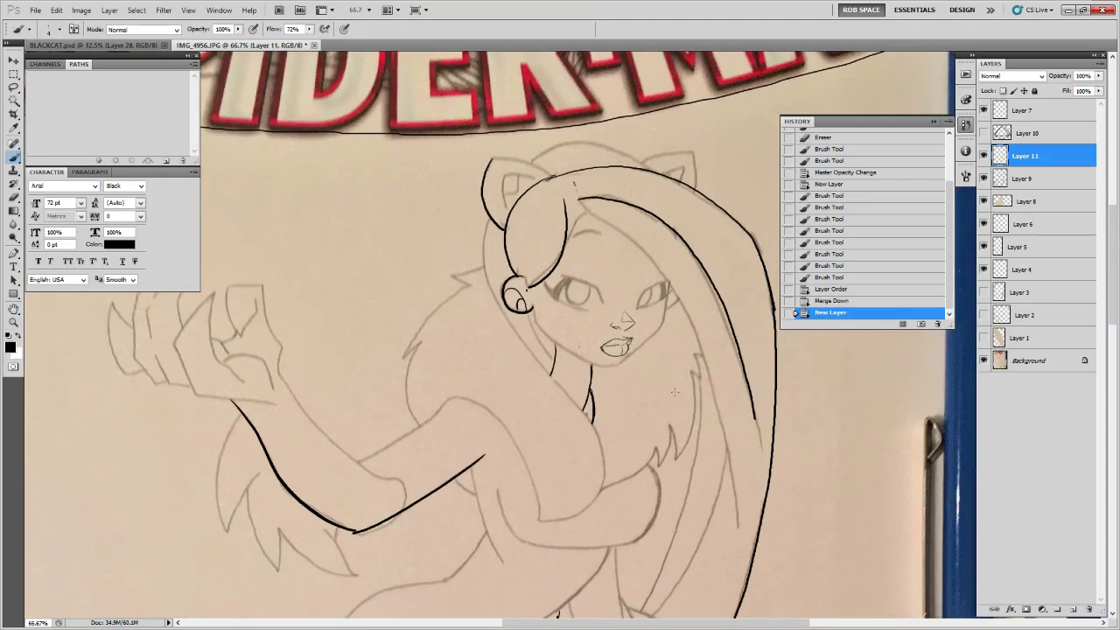
{"action": "scroll", "coordinate": [648, 371], "scroll_direction": "right", "scroll_amount": 5}
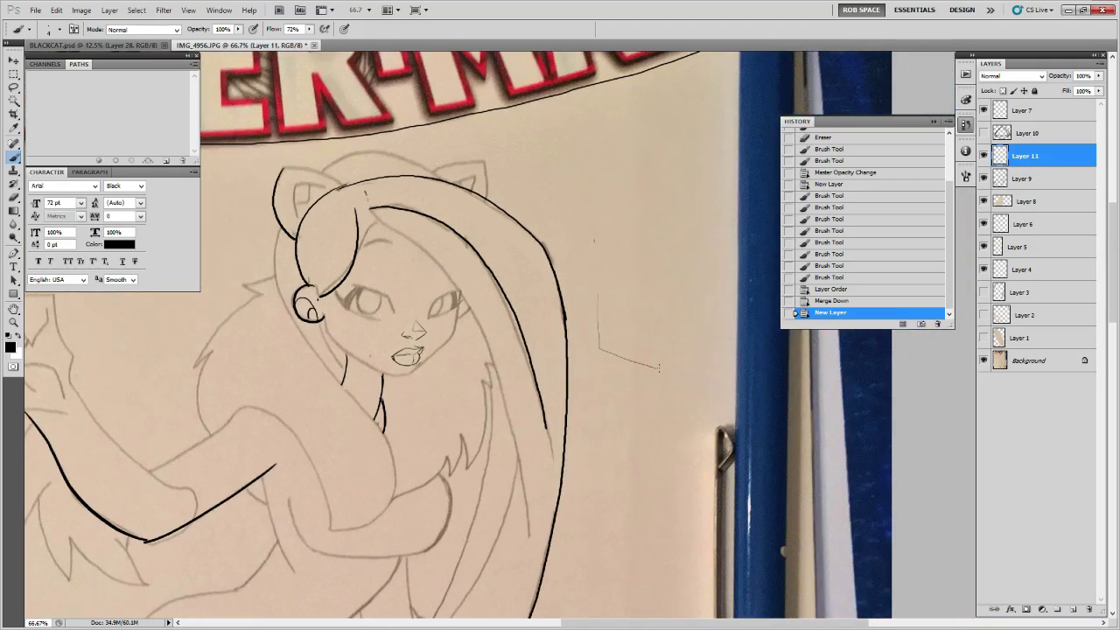
{"action": "mouse_move", "coordinate": [698, 315]}
{"action": "left_mouse_down"}
{"action": "mouse_move", "coordinate": [681, 272]}
{"action": "mouse_move", "coordinate": [696, 294]}
{"action": "left_mouse_up"}
- Draw a thin vertical guideline down the face through the nose and trace the angular jawline from ear to chin
{"action": "mouse_move", "coordinate": [439, 339]}
{"action": "left_mouse_down"}
{"action": "mouse_move", "coordinate": [563, 363]}
{"action": "mouse_move", "coordinate": [620, 355]}
{"action": "left_mouse_up"}
{"action": "mouse_move", "coordinate": [598, 259]}
{"action": "left_mouse_down"}
{"action": "mouse_move", "coordinate": [601, 354]}
{"action": "mouse_move", "coordinate": [590, 386]}
{"action": "left_mouse_up"}
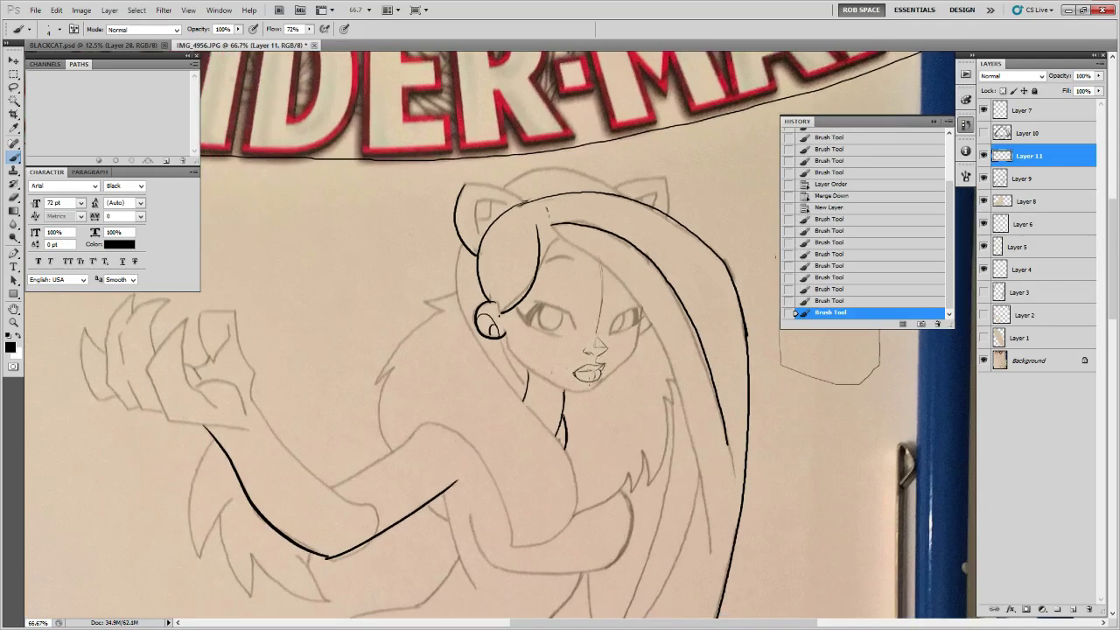
{"action": "mouse_move", "coordinate": [626, 353]}
{"action": "left_mouse_down"}
{"action": "mouse_move", "coordinate": [675, 359]}
{"action": "mouse_move", "coordinate": [652, 346]}
{"action": "mouse_move", "coordinate": [678, 329]}
{"action": "mouse_move", "coordinate": [683, 351]}
{"action": "mouse_move", "coordinate": [632, 354]}
{"action": "mouse_move", "coordinate": [623, 396]}
{"action": "mouse_move", "coordinate": [707, 397]}
{"action": "left_mouse_up"}
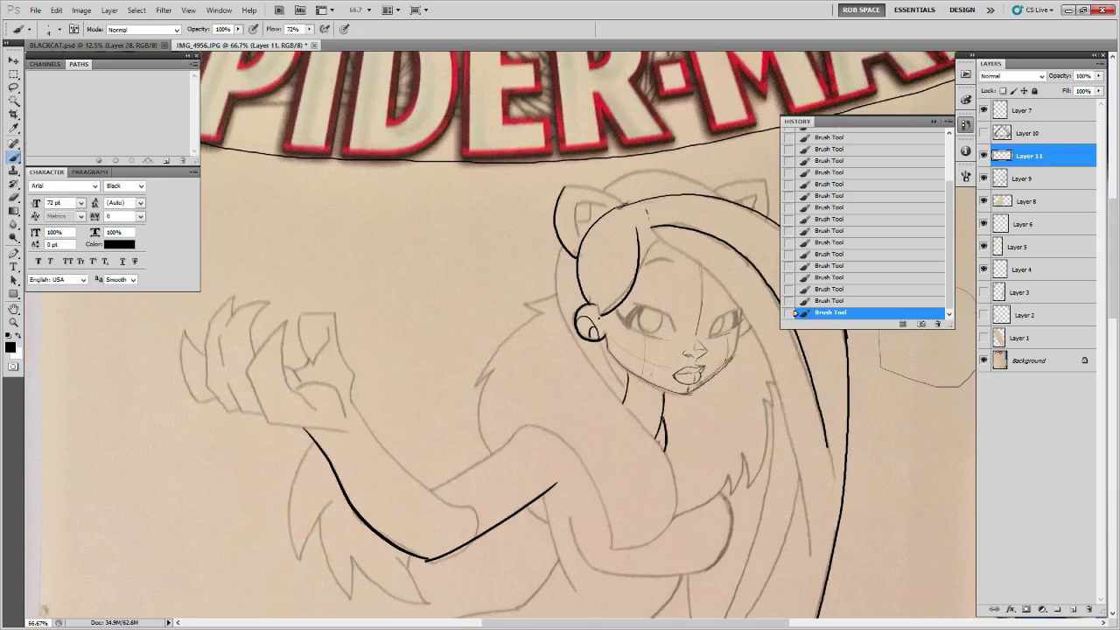
- Clean up and redraw the far side of the jawline from the far ear down to the chin
{"action": "key", "text": "e"}
{"action": "mouse_move", "coordinate": [714, 374]}
{"action": "left_mouse_down"}
{"action": "mouse_move", "coordinate": [697, 388]}
{"action": "mouse_move", "coordinate": [728, 361]}
{"action": "left_mouse_up"}
{"action": "key", "text": "b"}
{"action": "left_click_drag", "start_coordinate": [737, 339], "coordinate": [730, 360]}
{"action": "mouse_move", "coordinate": [730, 357]}
{"action": "left_mouse_down"}
{"action": "mouse_move", "coordinate": [705, 383]}
{"action": "mouse_move", "coordinate": [714, 372]}
{"action": "left_mouse_up"}
{"action": "key", "text": "e"}
{"action": "left_click_drag", "start_coordinate": [726, 368], "coordinate": [735, 350]}
{"action": "key", "text": "b"}
{"action": "left_click_drag", "start_coordinate": [711, 374], "coordinate": [716, 380]}
{"action": "key", "text": "ctrl+minus"}
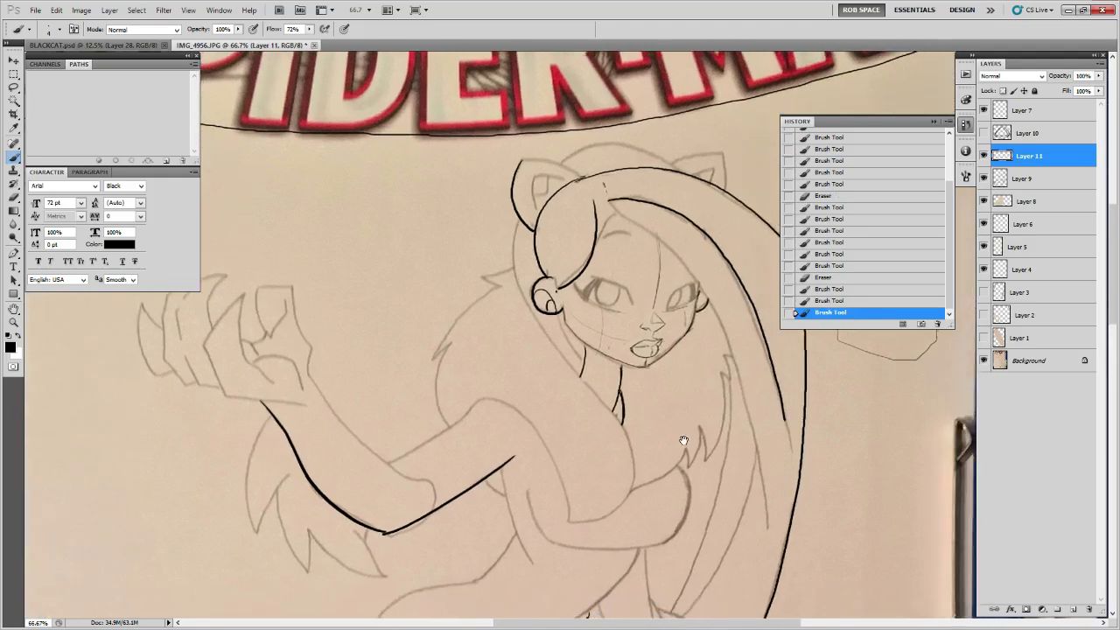
- Ink the arched eyebrow above the eye nearest the inked ear
{"action": "key", "text": "z"}
{"action": "left_click", "coordinate": [687, 367]}
{"action": "key", "text": "b"}
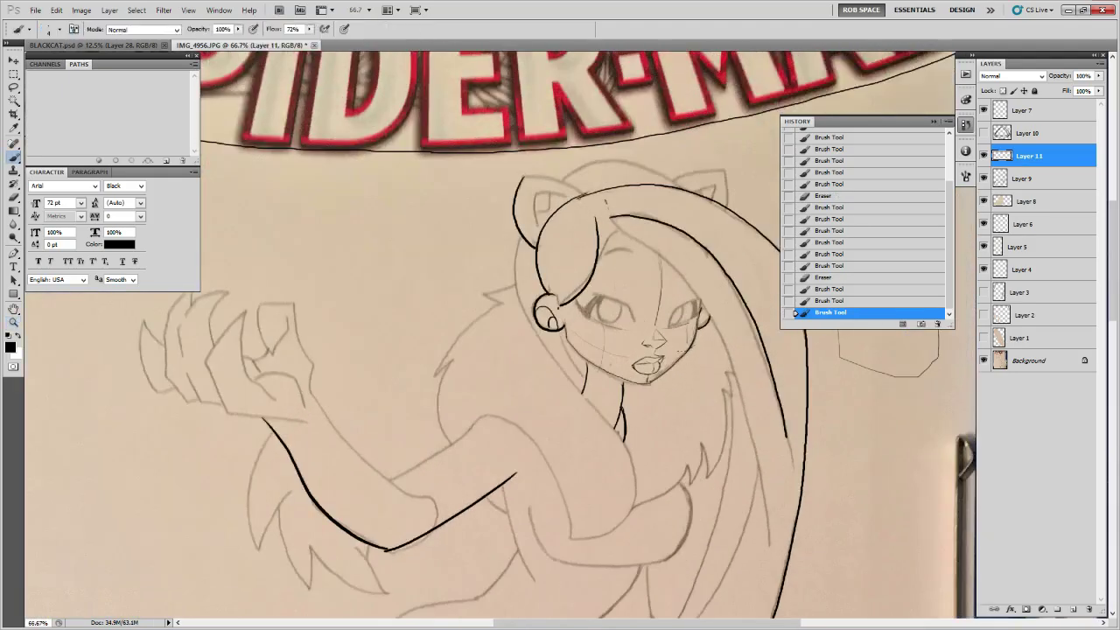
{"action": "left_click_drag", "start_coordinate": [648, 306], "coordinate": [660, 321]}
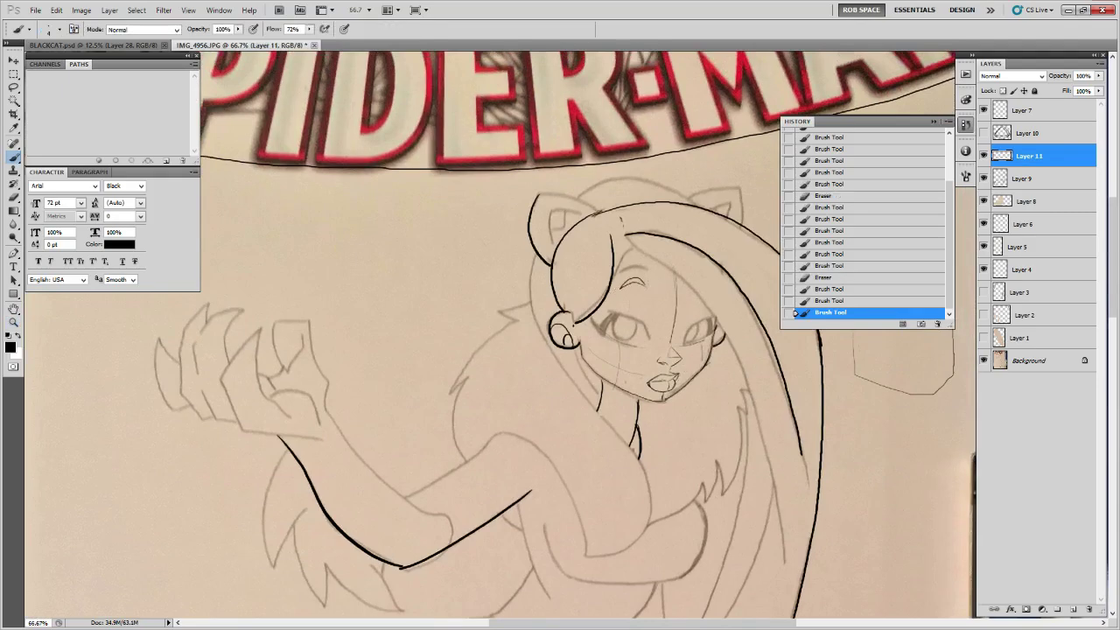
{"action": "left_click_drag", "start_coordinate": [633, 282], "coordinate": [647, 280]}
- Ink the long inner hair strand from the parting past the face and erase the rough ends of the hair lines
{"action": "left_click_drag", "start_coordinate": [733, 354], "coordinate": [515, 298]}
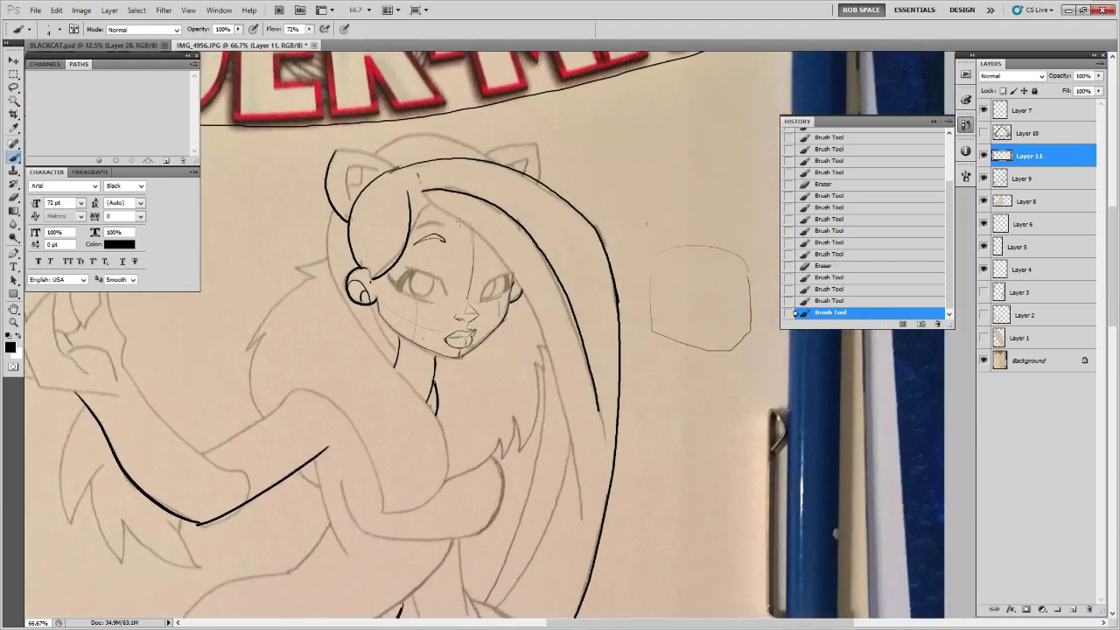
{"action": "mouse_move", "coordinate": [418, 186]}
{"action": "left_mouse_down"}
{"action": "mouse_move", "coordinate": [530, 311]}
{"action": "mouse_move", "coordinate": [562, 430]}
{"action": "mouse_move", "coordinate": [571, 523]}
{"action": "mouse_move", "coordinate": [593, 445]}
{"action": "left_mouse_up"}
{"action": "key", "text": "e"}
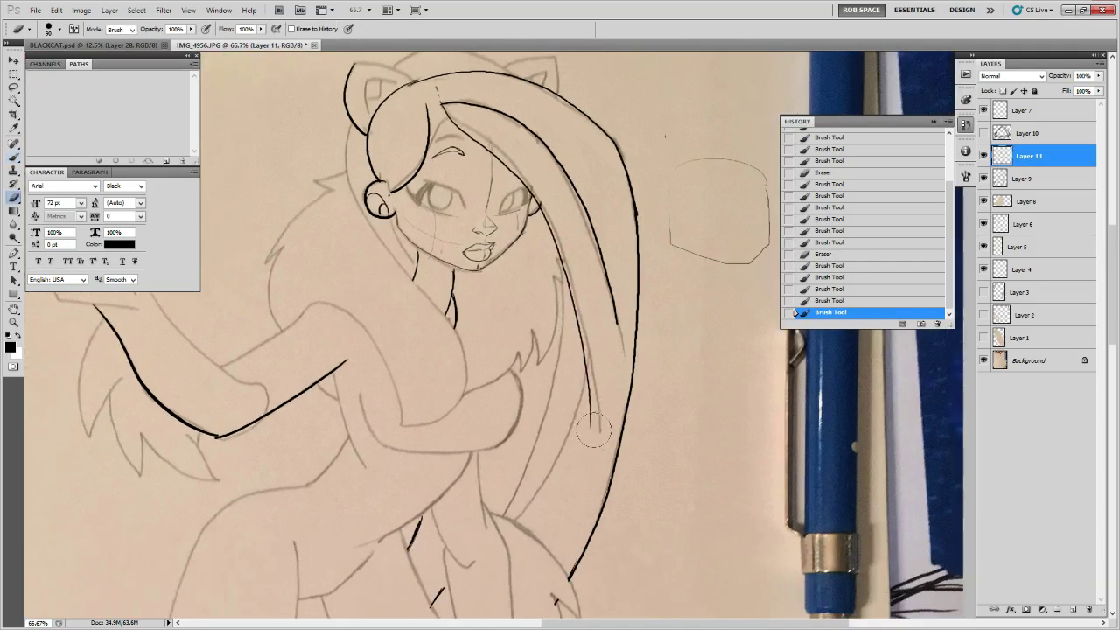
{"action": "left_click_drag", "start_coordinate": [593, 395], "coordinate": [585, 419]}
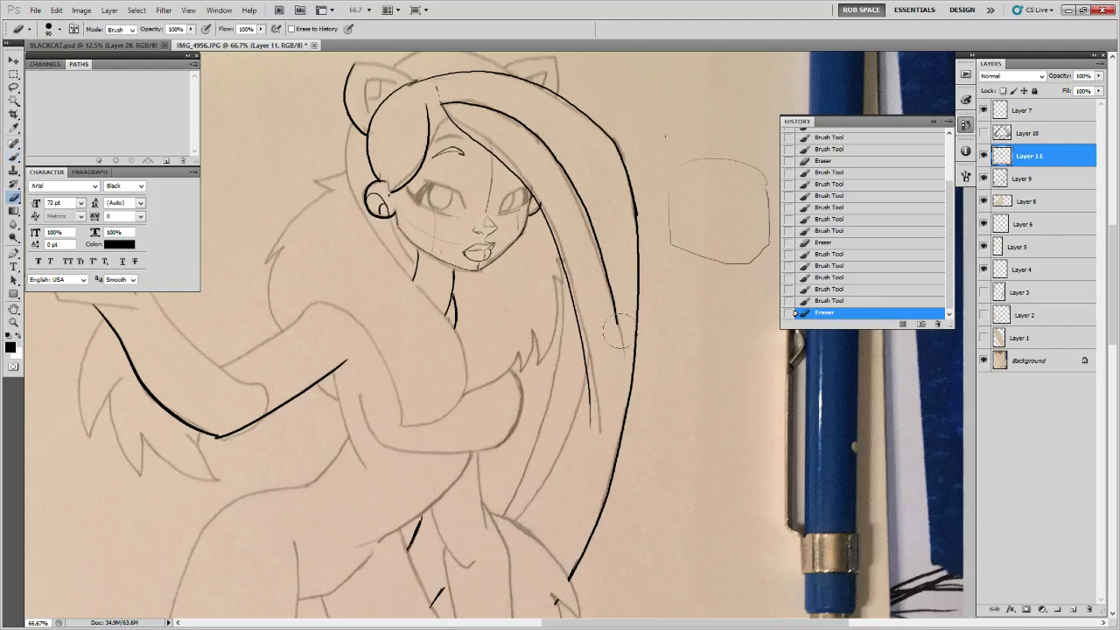
{"action": "left_click_drag", "start_coordinate": [618, 327], "coordinate": [615, 343]}
- Touch up the hair strand's end with the sampled paper colour and resample black for the linework
{"action": "key", "text": "b"}
{"action": "key", "text": "x"}
{"action": "left_click", "coordinate": [625, 281], "text": "alt"}
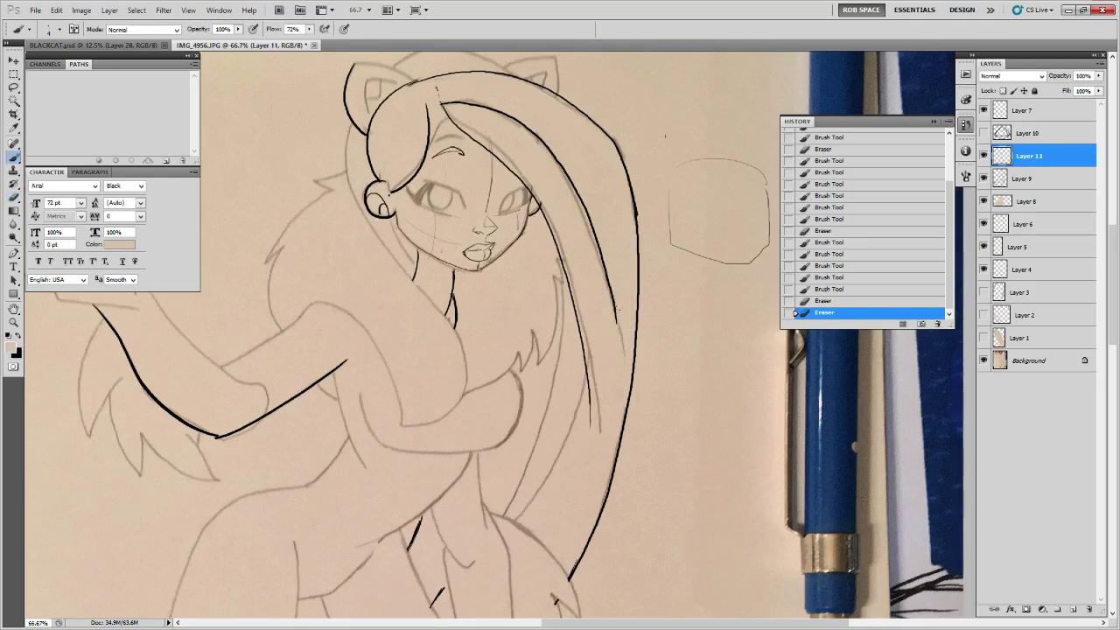
{"action": "left_click_drag", "start_coordinate": [614, 367], "coordinate": [626, 336]}
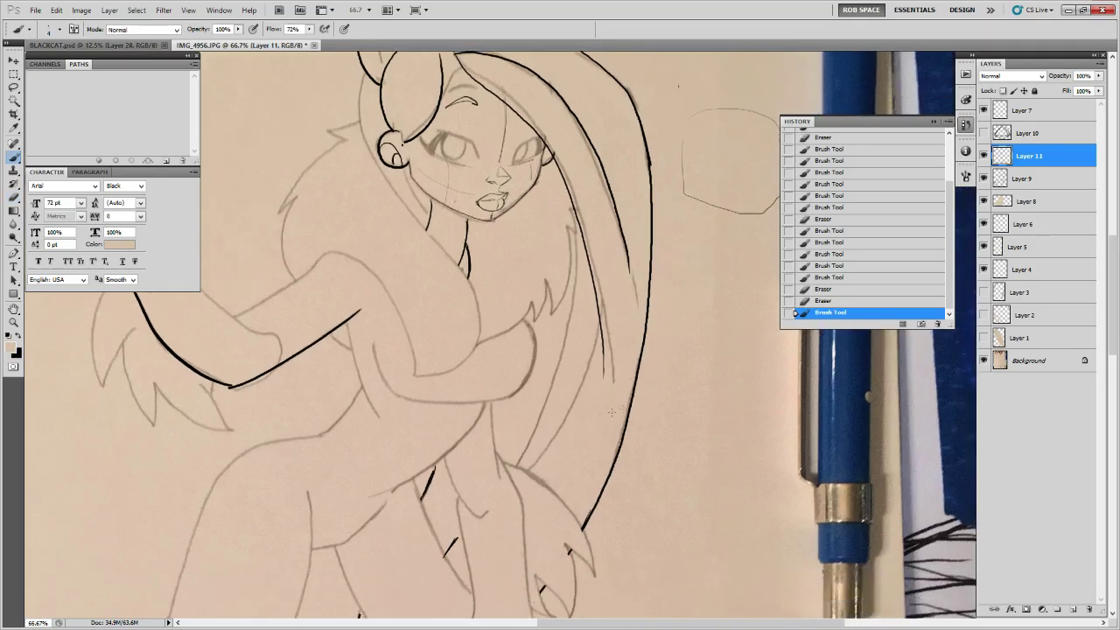
{"action": "key", "text": "x"}
{"action": "left_click", "coordinate": [221, 382], "text": "alt"}
- Try short brush strokes of varying thickness on the blank paper beside the hair and cut them away
{"action": "left_click_drag", "start_coordinate": [606, 426], "coordinate": [533, 422]}
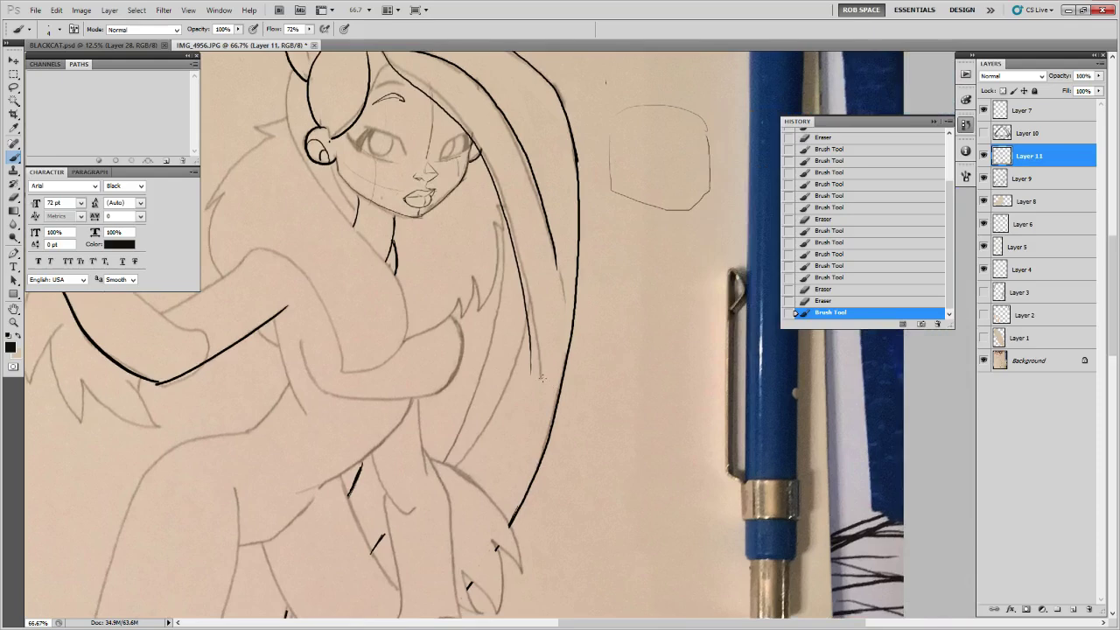
{"action": "left_click", "coordinate": [543, 377]}
{"action": "left_click_drag", "start_coordinate": [588, 385], "coordinate": [586, 429]}
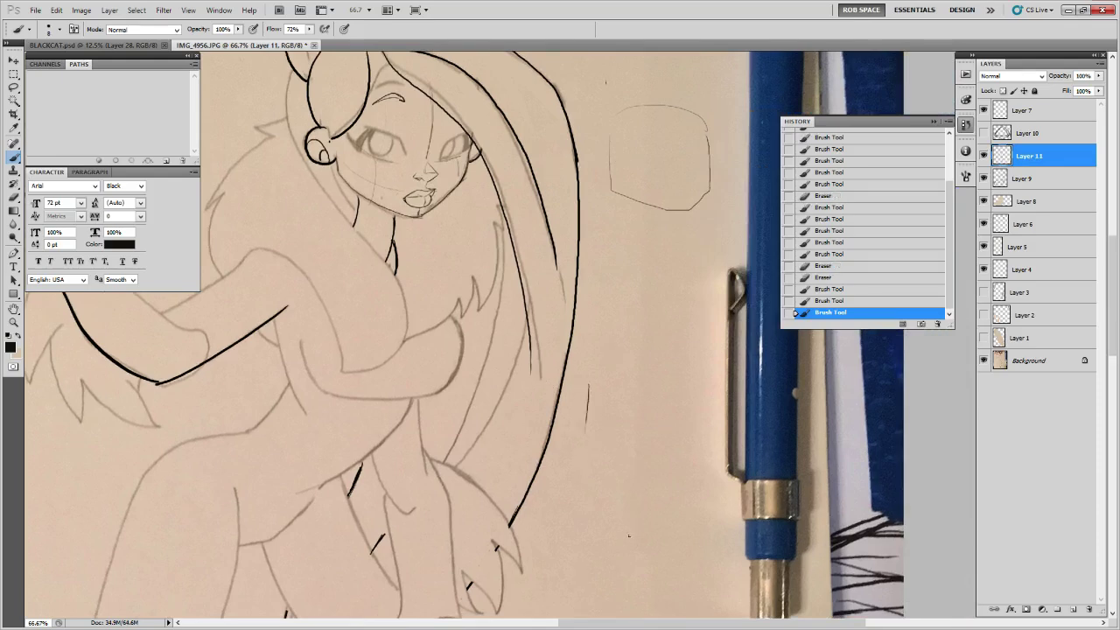
{"action": "left_click_drag", "start_coordinate": [600, 394], "coordinate": [597, 389]}
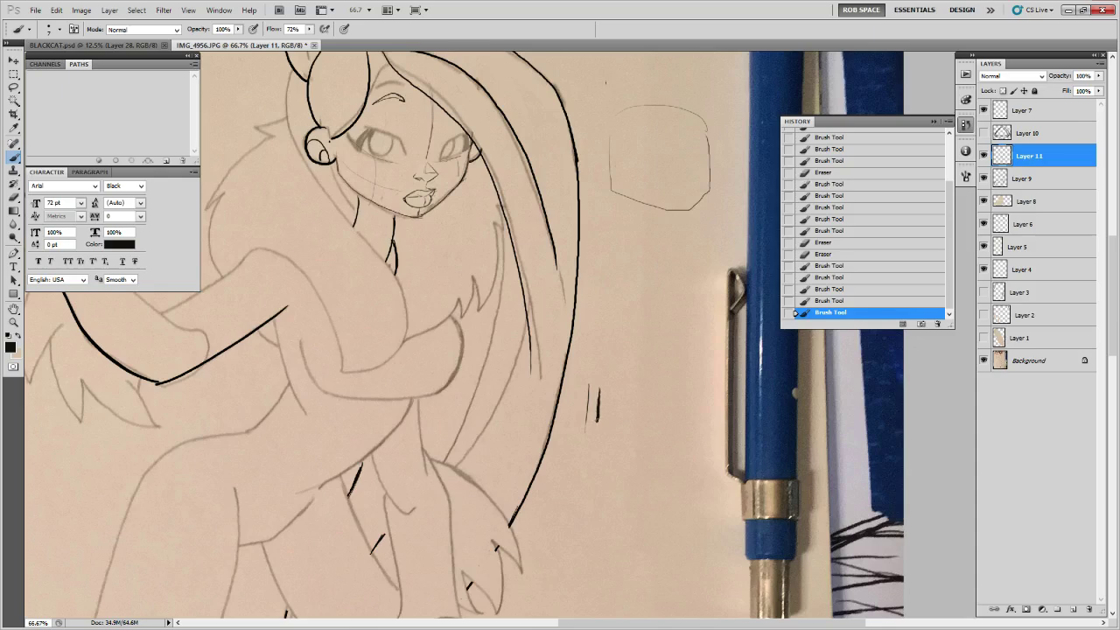
{"action": "mouse_move", "coordinate": [599, 390]}
{"action": "left_mouse_down"}
{"action": "mouse_move", "coordinate": [598, 421]}
{"action": "mouse_move", "coordinate": [609, 386]}
{"action": "mouse_move", "coordinate": [617, 442]}
{"action": "mouse_move", "coordinate": [612, 359]}
{"action": "mouse_move", "coordinate": [587, 450]}
{"action": "left_mouse_up"}
{"action": "key", "text": "l"}
{"action": "key", "text": "ctrl+x"}
{"action": "left_click_drag", "start_coordinate": [581, 348], "coordinate": [661, 487]}
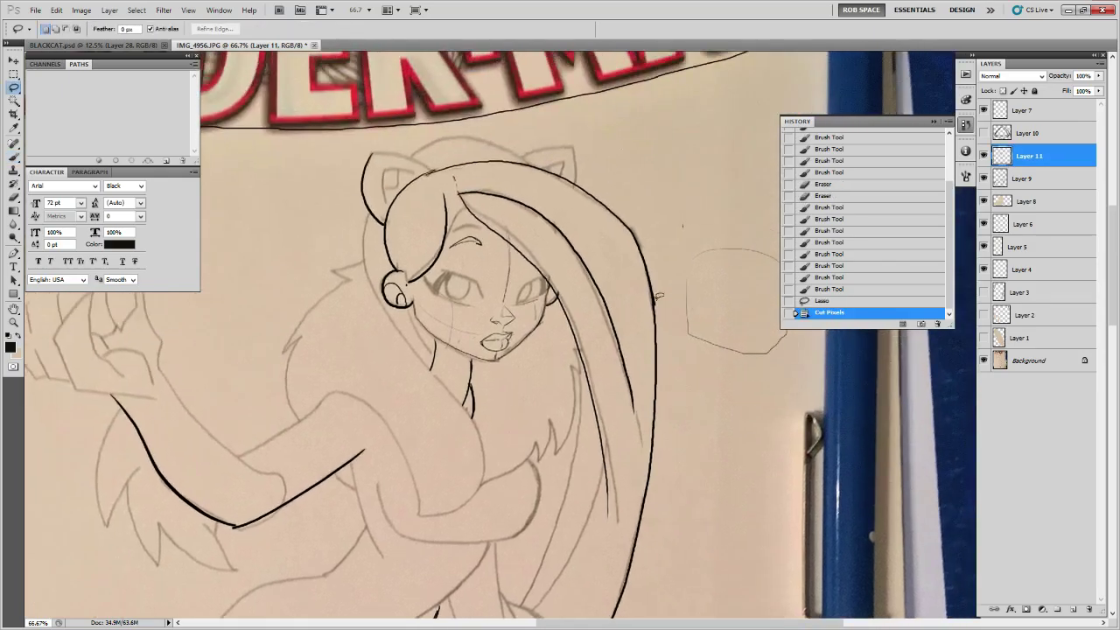
- Ink the domed crown of hair between the two cat ears, including the short curved line inside it
{"action": "key", "text": "b"}
{"action": "left_click_drag", "start_coordinate": [658, 304], "coordinate": [737, 367]}
{"action": "left_click", "coordinate": [738, 367]}
{"action": "key", "text": "b"}
{"action": "mouse_move", "coordinate": [673, 288]}
{"action": "left_mouse_down"}
{"action": "mouse_move", "coordinate": [714, 357]}
{"action": "mouse_move", "coordinate": [701, 364]}
{"action": "left_mouse_up"}
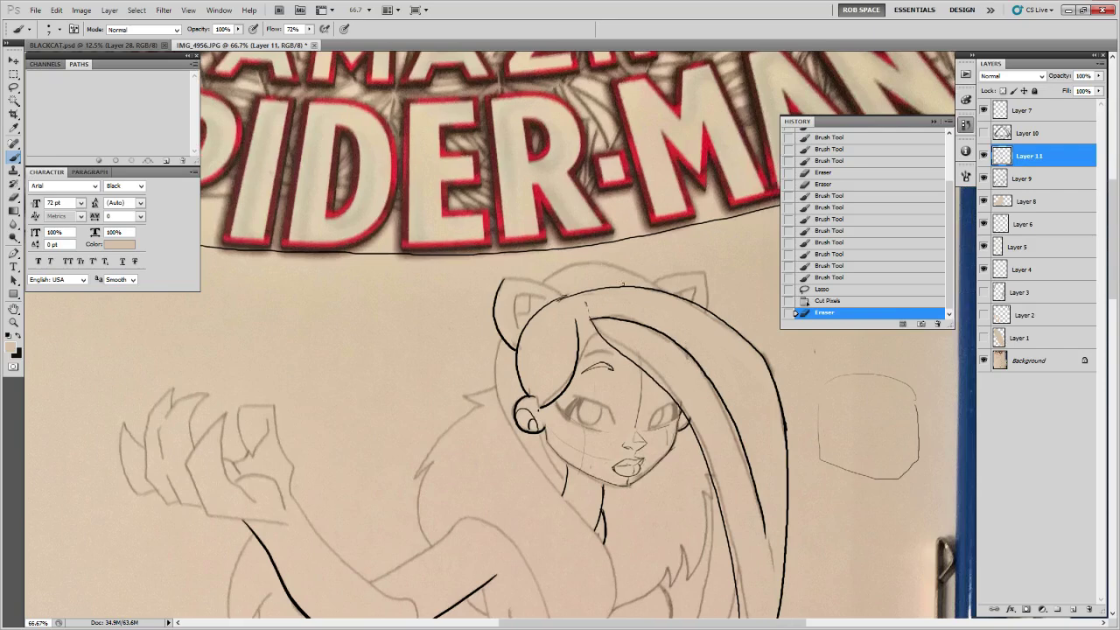
{"action": "key", "text": "x"}
{"action": "left_click_drag", "start_coordinate": [576, 261], "coordinate": [537, 281]}
{"action": "left_click_drag", "start_coordinate": [663, 292], "coordinate": [583, 260]}
{"action": "mouse_move", "coordinate": [534, 334]}
{"action": "left_mouse_down"}
{"action": "mouse_move", "coordinate": [495, 225]}
{"action": "mouse_move", "coordinate": [459, 243]}
{"action": "left_mouse_up"}
{"action": "left_click_drag", "start_coordinate": [547, 262], "coordinate": [574, 260]}
- Ink the back hair outline from behind the near cat ear down past the human ear to the neck
{"action": "mouse_move", "coordinate": [463, 226]}
{"action": "left_mouse_down"}
{"action": "mouse_move", "coordinate": [438, 310]}
{"action": "mouse_move", "coordinate": [456, 329]}
{"action": "left_mouse_up"}
{"action": "mouse_move", "coordinate": [435, 291]}
{"action": "left_mouse_down"}
{"action": "mouse_move", "coordinate": [447, 325]}
{"action": "mouse_move", "coordinate": [519, 383]}
{"action": "mouse_move", "coordinate": [439, 314]}
{"action": "mouse_move", "coordinate": [459, 228]}
{"action": "mouse_move", "coordinate": [438, 288]}
{"action": "mouse_move", "coordinate": [444, 312]}
{"action": "left_mouse_up"}
{"action": "key", "text": "e"}
{"action": "key", "text": "b"}
{"action": "mouse_move", "coordinate": [455, 224]}
{"action": "left_mouse_down"}
{"action": "mouse_move", "coordinate": [441, 313]}
{"action": "mouse_move", "coordinate": [443, 250]}
{"action": "mouse_move", "coordinate": [445, 265]}
{"action": "left_mouse_up"}
- Strengthen the short neck line below the chin
{"action": "left_click_drag", "start_coordinate": [704, 466], "coordinate": [687, 318]}
{"action": "key", "text": "z"}
{"action": "left_click", "coordinate": [680, 341], "text": "alt"}
{"action": "left_click", "coordinate": [679, 341], "text": "alt"}
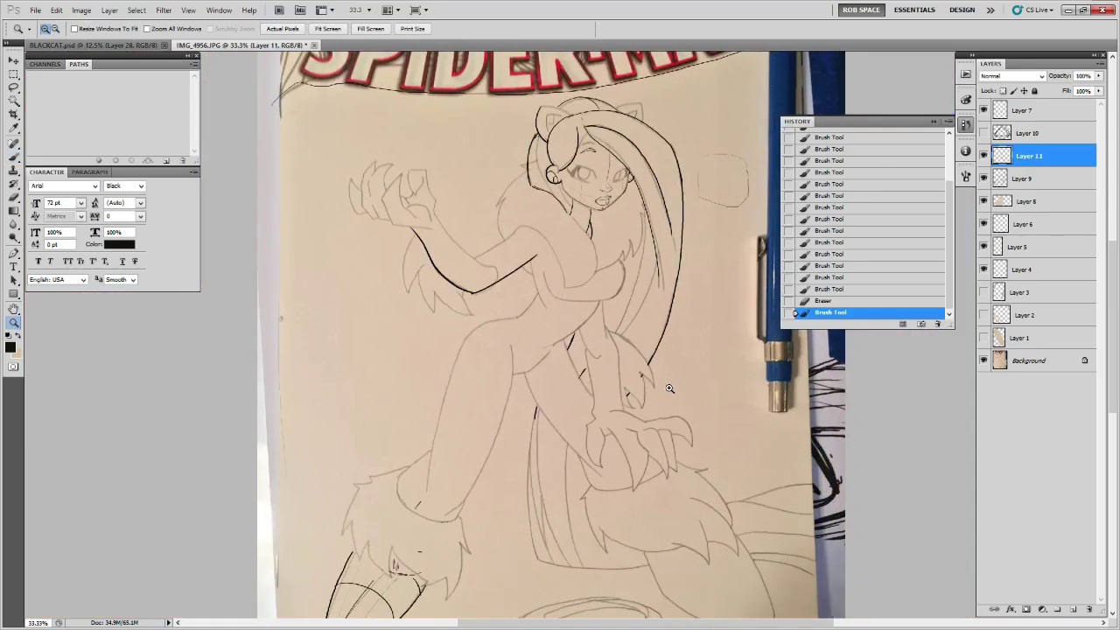
{"action": "left_click", "coordinate": [590, 209]}
{"action": "key", "text": "b"}
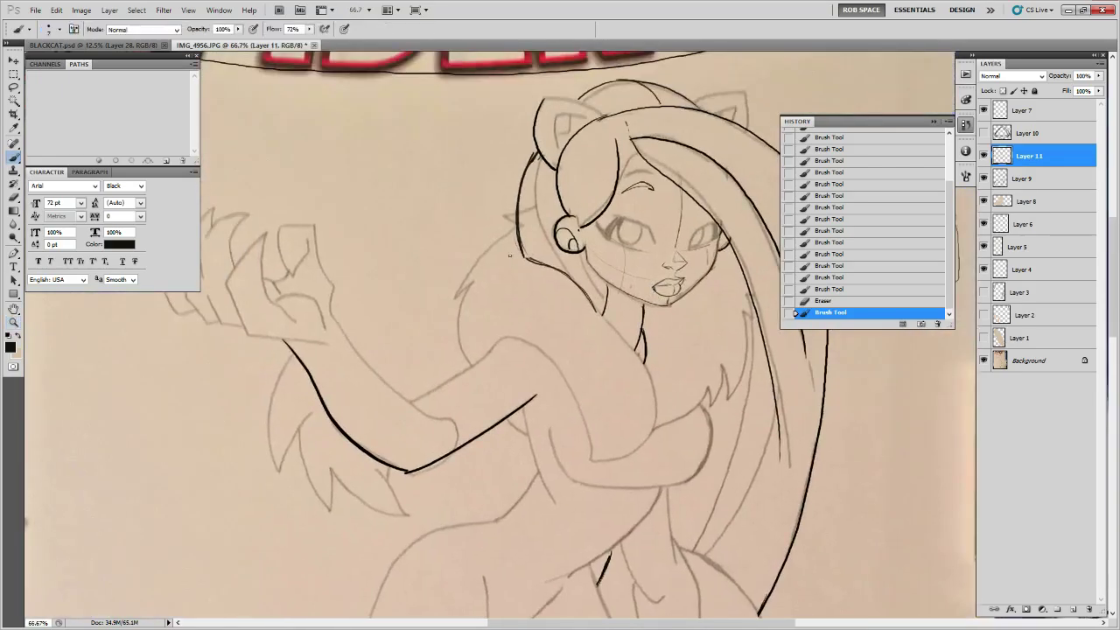
{"action": "left_click_drag", "start_coordinate": [642, 330], "coordinate": [645, 362]}
- Ink the fur collar's front roll over the shoulder and its jagged outer edge behind the neck
{"action": "key", "text": "z"}
{"action": "left_click", "coordinate": [677, 362], "text": "alt"}
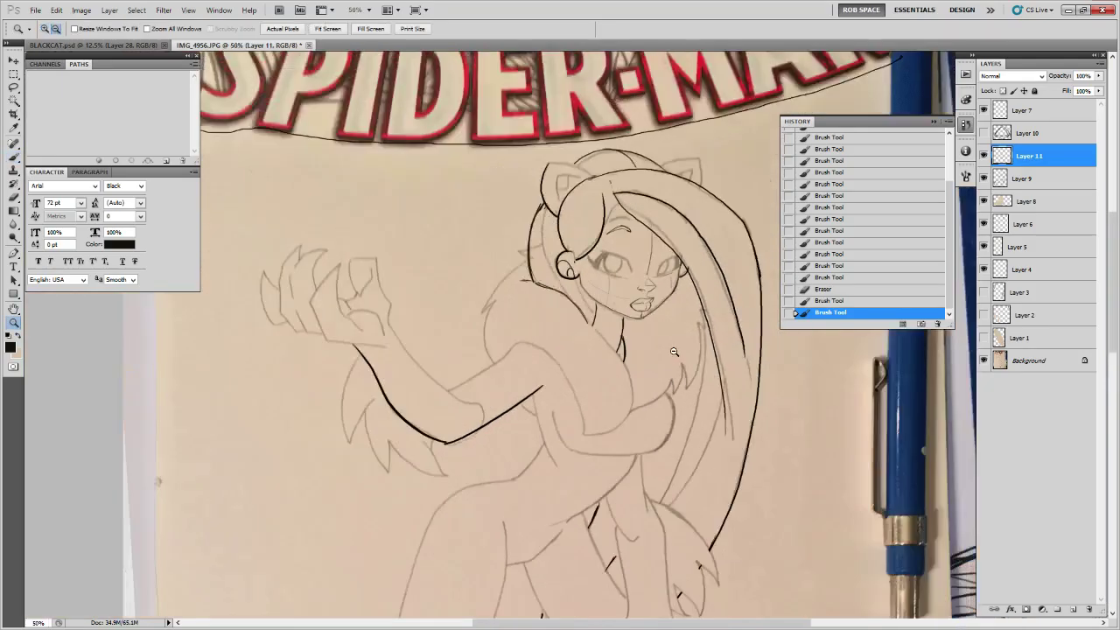
{"action": "left_click", "coordinate": [677, 362], "text": "alt"}
{"action": "left_click", "coordinate": [677, 362], "text": "alt"}
{"action": "left_click", "coordinate": [682, 360]}
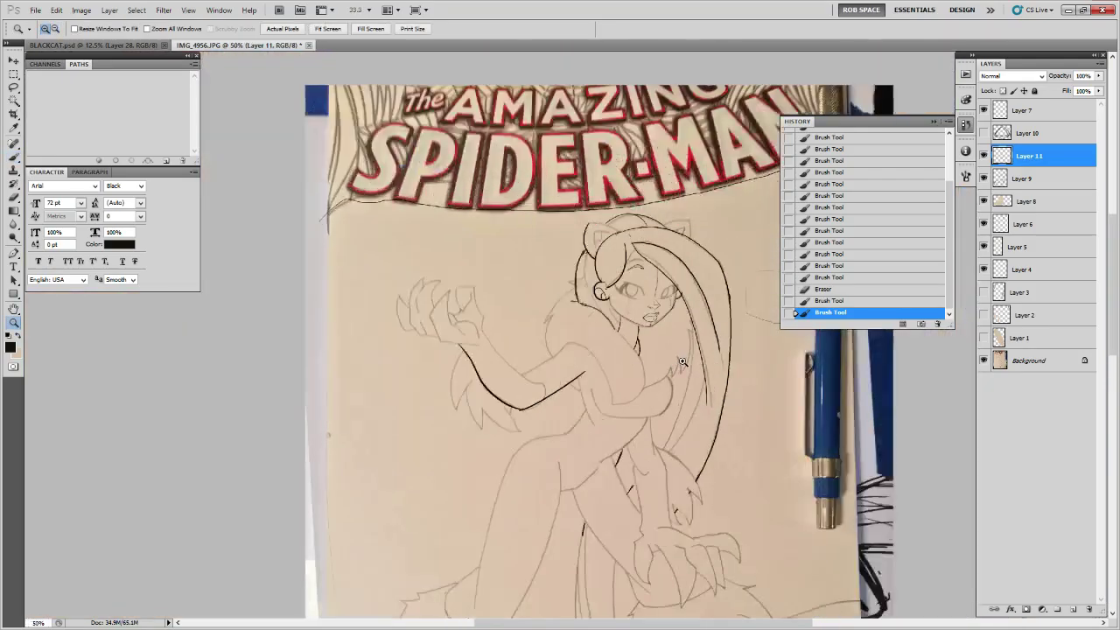
{"action": "left_click", "coordinate": [682, 360]}
{"action": "left_click", "coordinate": [681, 361]}
{"action": "key", "text": "b"}
{"action": "left_click_drag", "start_coordinate": [615, 337], "coordinate": [581, 327]}
{"action": "mouse_move", "coordinate": [519, 298]}
{"action": "left_mouse_down"}
{"action": "mouse_move", "coordinate": [570, 367]}
{"action": "mouse_move", "coordinate": [574, 412]}
{"action": "mouse_move", "coordinate": [555, 440]}
{"action": "left_mouse_up"}
{"action": "mouse_move", "coordinate": [397, 319]}
{"action": "left_mouse_down"}
{"action": "mouse_move", "coordinate": [439, 330]}
{"action": "mouse_move", "coordinate": [486, 365]}
{"action": "mouse_move", "coordinate": [516, 442]}
{"action": "mouse_move", "coordinate": [556, 434]}
{"action": "left_mouse_up"}
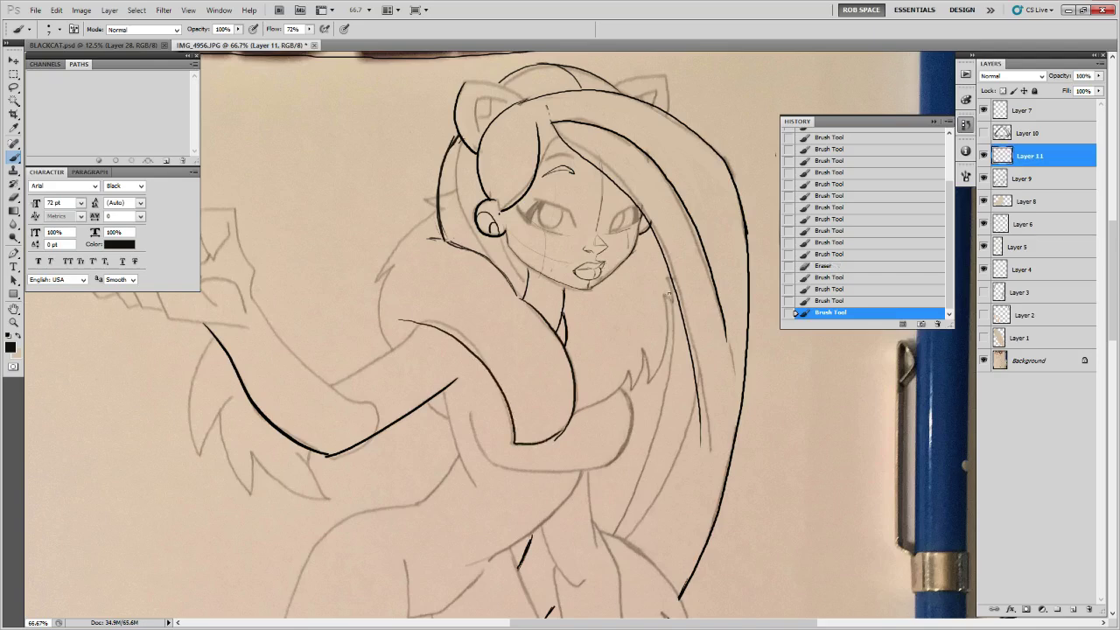
{"action": "mouse_move", "coordinate": [413, 198]}
{"action": "left_mouse_down"}
{"action": "mouse_move", "coordinate": [371, 276]}
{"action": "mouse_move", "coordinate": [391, 351]}
{"action": "left_mouse_up"}
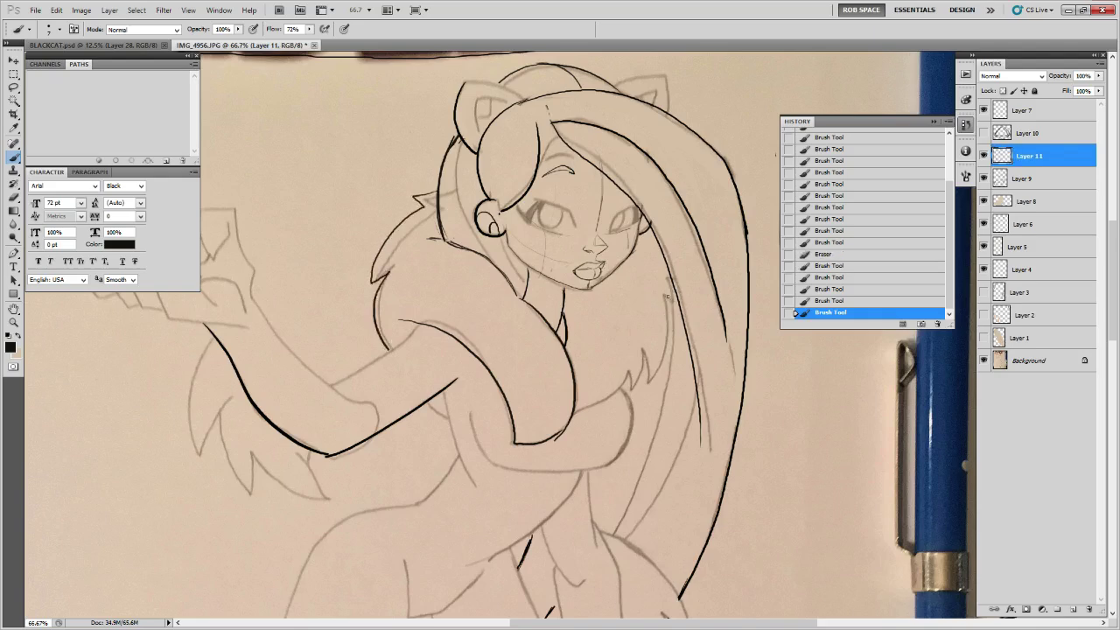
- Try out fur tuft strokes, including a pointed one on the blank paper, and erase them
{"action": "left_click_drag", "start_coordinate": [642, 357], "coordinate": [643, 353]}
{"action": "mouse_move", "coordinate": [643, 353]}
{"action": "left_mouse_down"}
{"action": "mouse_move", "coordinate": [630, 388]}
{"action": "mouse_move", "coordinate": [645, 360]}
{"action": "mouse_move", "coordinate": [647, 371]}
{"action": "left_mouse_up"}
{"action": "key", "text": "e"}
{"action": "key", "text": "b"}
{"action": "left_click_drag", "start_coordinate": [693, 458], "coordinate": [526, 470]}
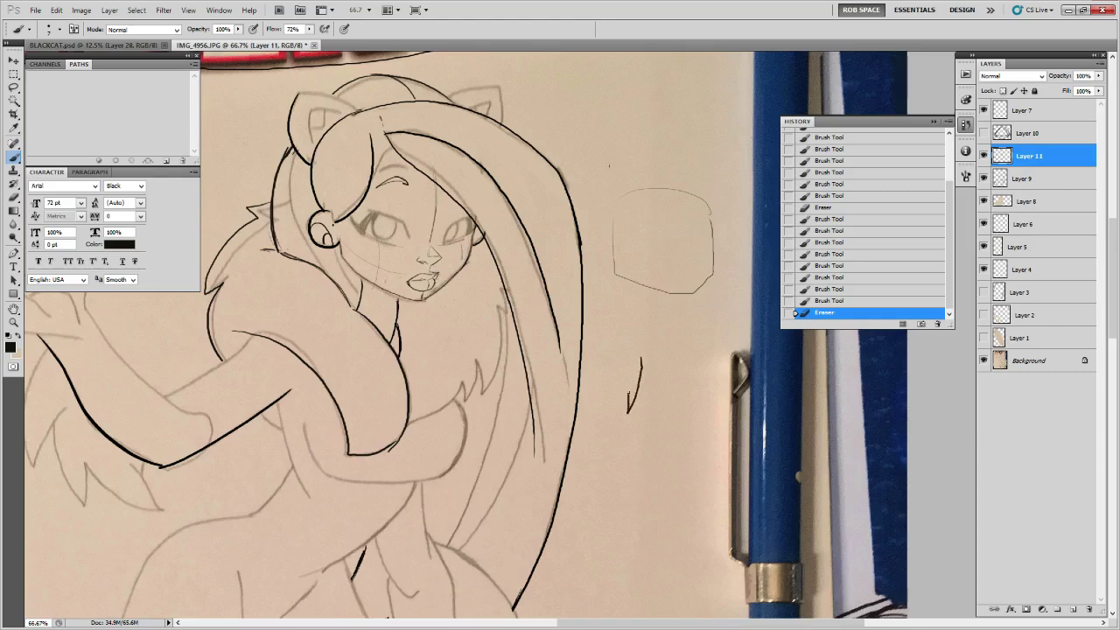
{"action": "mouse_move", "coordinate": [641, 357]}
{"action": "left_mouse_down"}
{"action": "mouse_move", "coordinate": [652, 401]}
{"action": "mouse_move", "coordinate": [652, 302]}
{"action": "mouse_move", "coordinate": [642, 368]}
{"action": "mouse_move", "coordinate": [621, 387]}
{"action": "mouse_move", "coordinate": [686, 391]}
{"action": "left_mouse_up"}
{"action": "key", "text": "e"}
{"action": "key", "text": "space"}
{"action": "key", "text": "b"}
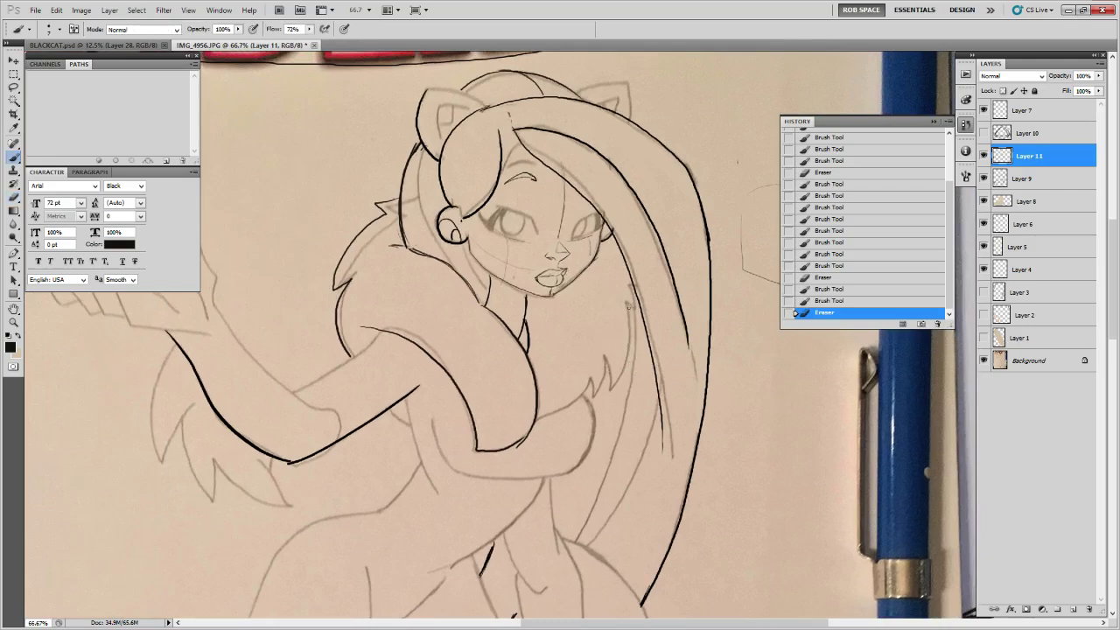
- Ink the collar's far edge, the pointed fur tufts over the chest and the lower edge joining the front roll
{"action": "left_click_drag", "start_coordinate": [625, 302], "coordinate": [612, 390]}
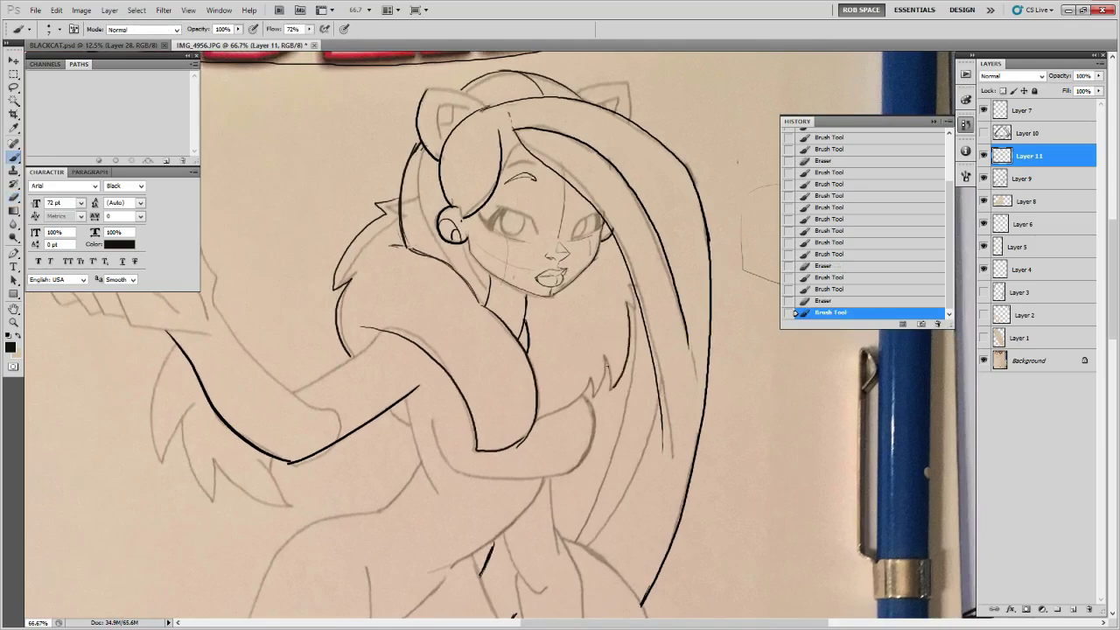
{"action": "mouse_move", "coordinate": [602, 353]}
{"action": "left_mouse_down"}
{"action": "mouse_move", "coordinate": [610, 387]}
{"action": "mouse_move", "coordinate": [591, 392]}
{"action": "mouse_move", "coordinate": [586, 378]}
{"action": "mouse_move", "coordinate": [535, 422]}
{"action": "left_mouse_up"}
{"action": "key", "text": "e"}
{"action": "mouse_move", "coordinate": [594, 377]}
{"action": "left_mouse_down"}
{"action": "mouse_move", "coordinate": [609, 381]}
{"action": "mouse_move", "coordinate": [592, 394]}
{"action": "mouse_move", "coordinate": [610, 361]}
{"action": "mouse_move", "coordinate": [607, 396]}
{"action": "left_mouse_up"}
{"action": "key", "text": "b"}
{"action": "key", "text": "e"}
{"action": "key", "text": "b"}
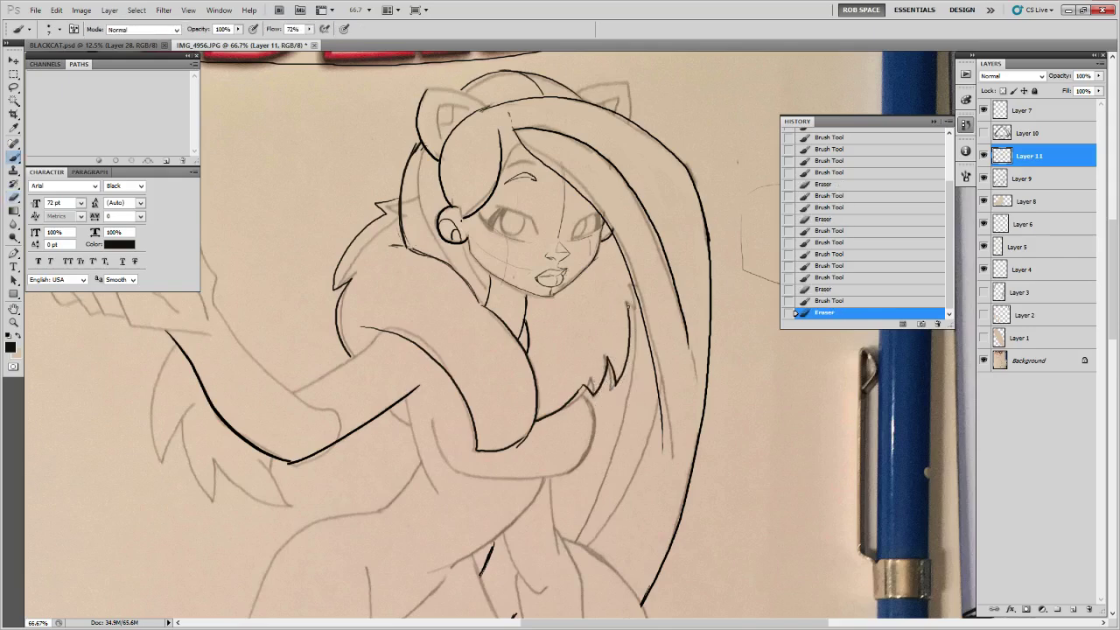
- Ink the collar's upper edge from the jaw to the far side and undo the extra stroke
{"action": "mouse_move", "coordinate": [603, 262]}
{"action": "left_mouse_down"}
{"action": "mouse_move", "coordinate": [628, 290]}
{"action": "mouse_move", "coordinate": [601, 259]}
{"action": "mouse_move", "coordinate": [628, 291]}
{"action": "mouse_move", "coordinate": [625, 309]}
{"action": "mouse_move", "coordinate": [615, 279]}
{"action": "mouse_move", "coordinate": [630, 291]}
{"action": "mouse_move", "coordinate": [604, 269]}
{"action": "mouse_move", "coordinate": [629, 320]}
{"action": "left_mouse_up"}
{"action": "key", "text": "e"}
{"action": "key", "text": "b"}
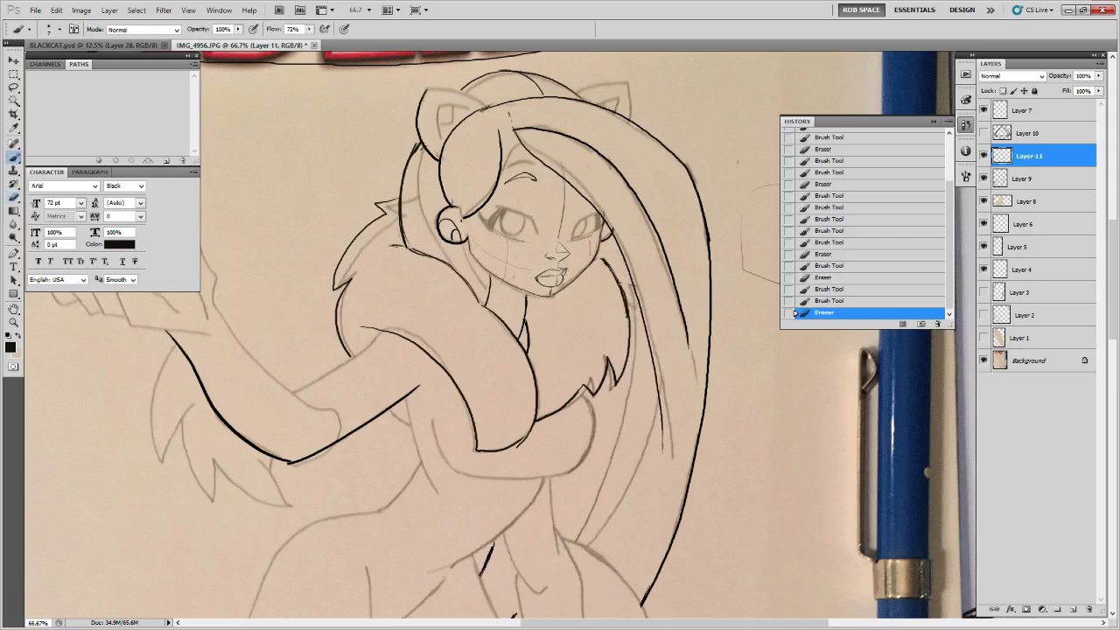
{"action": "left_click_drag", "start_coordinate": [618, 281], "coordinate": [637, 293]}
{"action": "key", "text": "ctrl+z"}
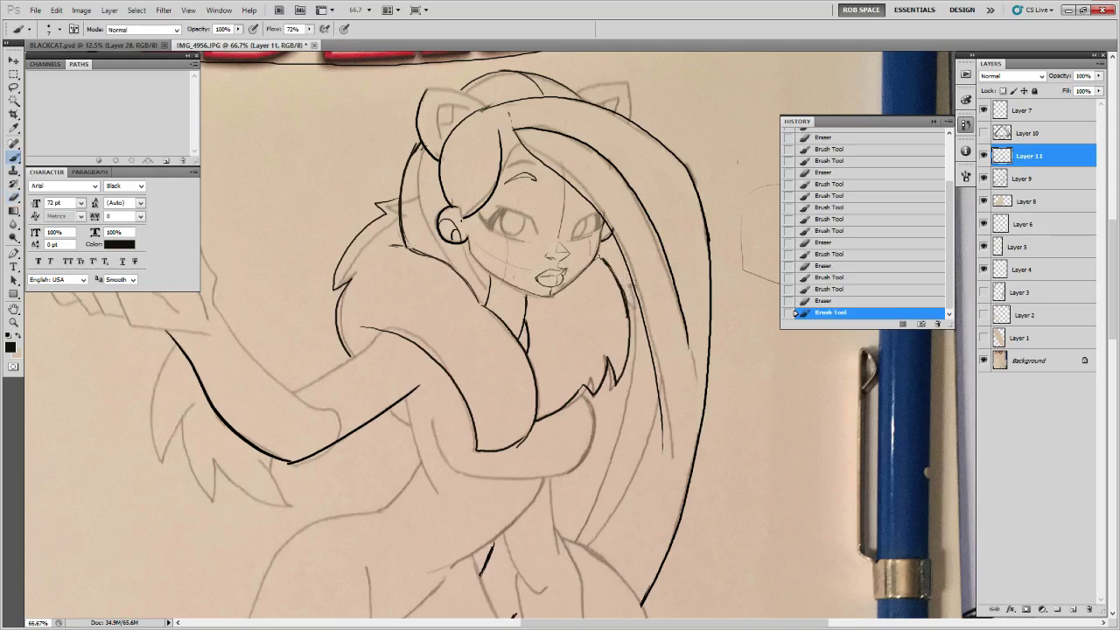
- Ink the upper arm edge at the collar and the fur tufts below the armpit, clearing stray strokes
{"action": "key", "text": "z"}
{"action": "mouse_move", "coordinate": [627, 285]}
{"action": "left_mouse_down"}
{"action": "mouse_move", "coordinate": [630, 306]}
{"action": "mouse_move", "coordinate": [668, 201]}
{"action": "mouse_move", "coordinate": [692, 264]}
{"action": "left_mouse_up"}
{"action": "left_click", "coordinate": [629, 304], "text": "alt"}
{"action": "left_click", "coordinate": [632, 306], "text": "alt"}
{"action": "left_click", "coordinate": [669, 205]}
{"action": "left_click_drag", "start_coordinate": [589, 328], "coordinate": [644, 359]}
{"action": "key", "text": "b"}
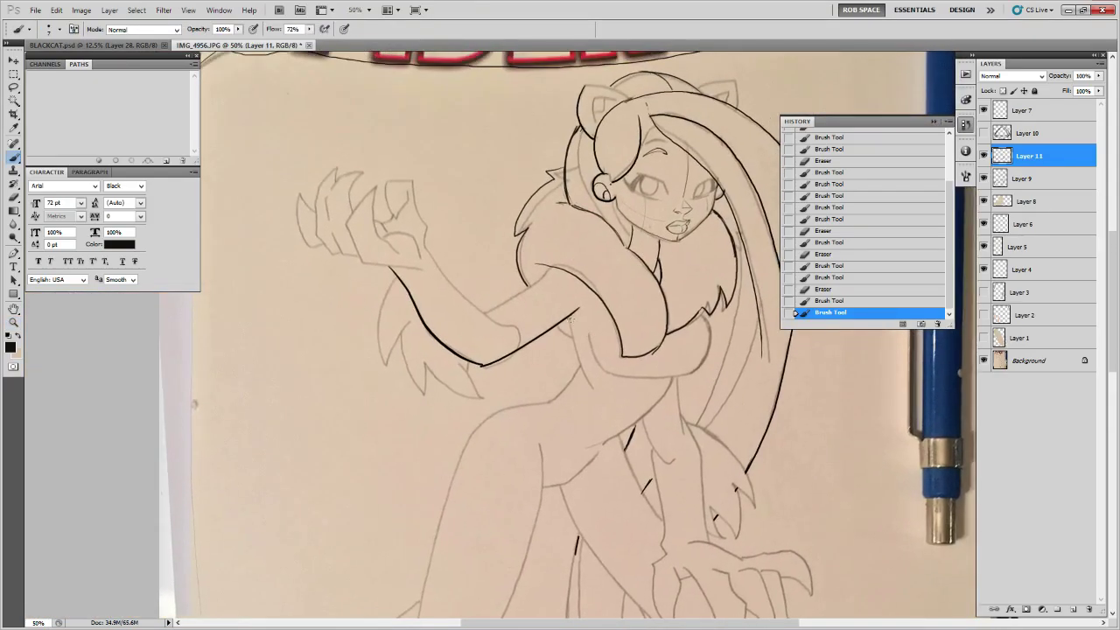
{"action": "left_click_drag", "start_coordinate": [525, 282], "coordinate": [528, 286]}
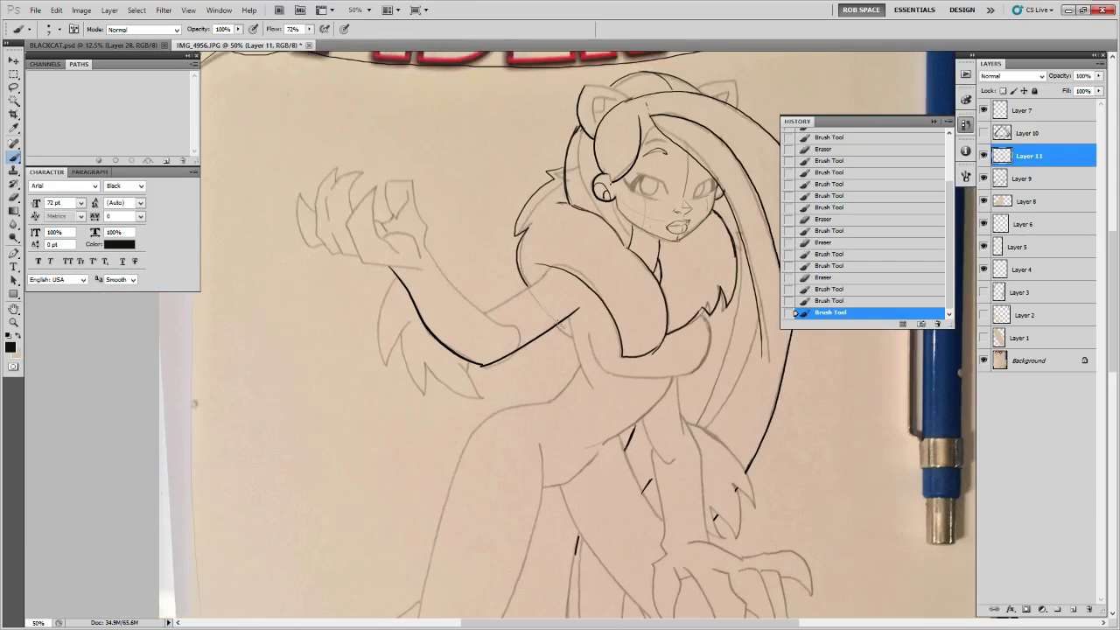
{"action": "left_click_drag", "start_coordinate": [562, 328], "coordinate": [573, 334]}
{"action": "mouse_move", "coordinate": [729, 393]}
{"action": "left_mouse_down"}
{"action": "mouse_move", "coordinate": [695, 382]}
{"action": "mouse_move", "coordinate": [744, 370]}
{"action": "left_mouse_up"}
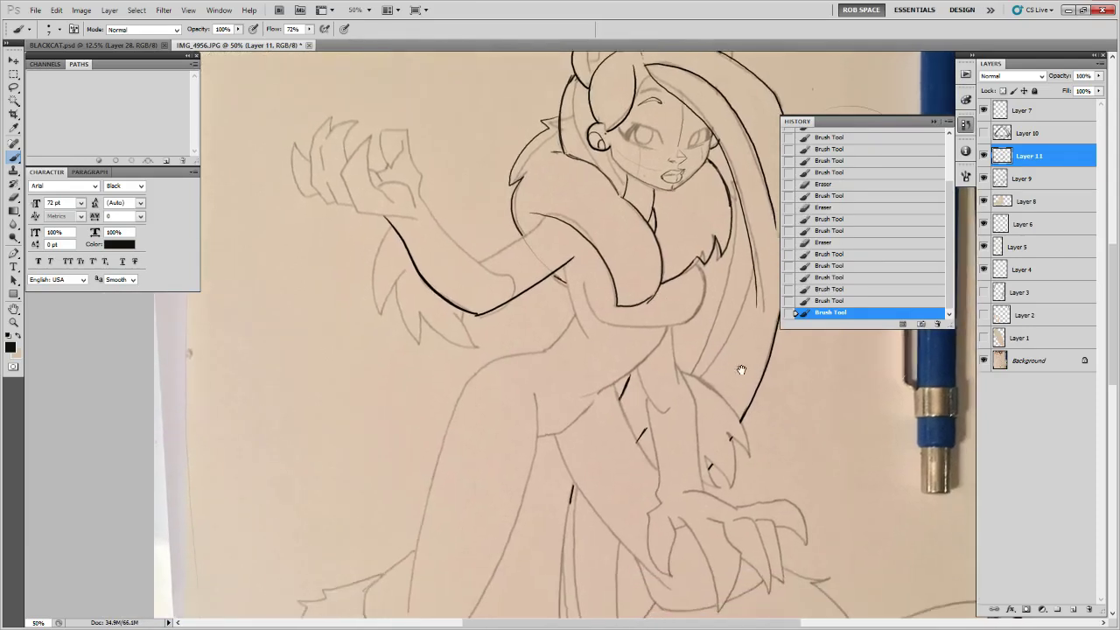
{"action": "mouse_move", "coordinate": [543, 279]}
{"action": "left_mouse_down"}
{"action": "mouse_move", "coordinate": [570, 324]}
{"action": "mouse_move", "coordinate": [564, 287]}
{"action": "mouse_move", "coordinate": [573, 298]}
{"action": "mouse_move", "coordinate": [558, 310]}
{"action": "mouse_move", "coordinate": [571, 320]}
{"action": "left_mouse_up"}
{"action": "key", "text": "ctrl+z"}
{"action": "key", "text": "e"}
{"action": "key", "text": "b"}
- Ink the outer outline of the far cat ear
{"action": "mouse_move", "coordinate": [760, 441]}
{"action": "left_mouse_down"}
{"action": "mouse_move", "coordinate": [557, 565]}
{"action": "mouse_move", "coordinate": [583, 516]}
{"action": "mouse_move", "coordinate": [645, 470]}
{"action": "left_mouse_up"}
{"action": "left_click_drag", "start_coordinate": [629, 347], "coordinate": [626, 542]}
{"action": "key", "text": "z"}
{"action": "left_click", "coordinate": [616, 262]}
{"action": "mouse_move", "coordinate": [617, 261]}
{"action": "left_mouse_down"}
{"action": "mouse_move", "coordinate": [652, 305]}
{"action": "mouse_move", "coordinate": [637, 289]}
{"action": "mouse_move", "coordinate": [634, 336]}
{"action": "left_mouse_up"}
{"action": "key", "text": "b"}
{"action": "left_click_drag", "start_coordinate": [645, 344], "coordinate": [746, 380]}
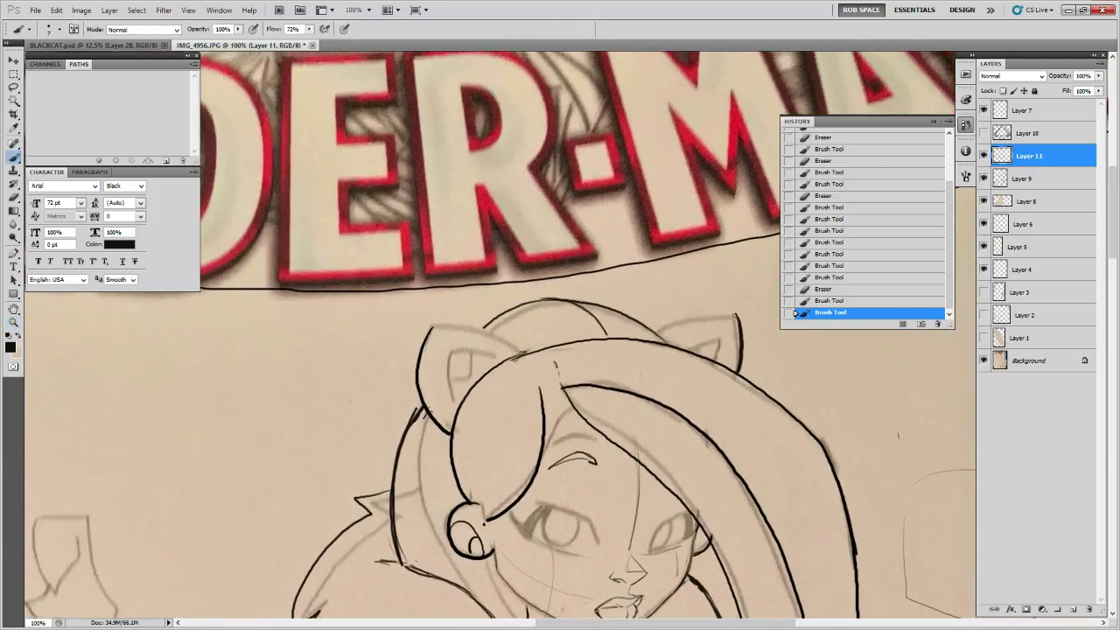
{"action": "mouse_move", "coordinate": [723, 311]}
{"action": "left_mouse_down"}
{"action": "mouse_move", "coordinate": [659, 332]}
{"action": "mouse_move", "coordinate": [734, 311]}
{"action": "left_mouse_up"}
{"action": "left_click_drag", "start_coordinate": [659, 334], "coordinate": [682, 320]}
{"action": "left_click_drag", "start_coordinate": [736, 486], "coordinate": [600, 445]}
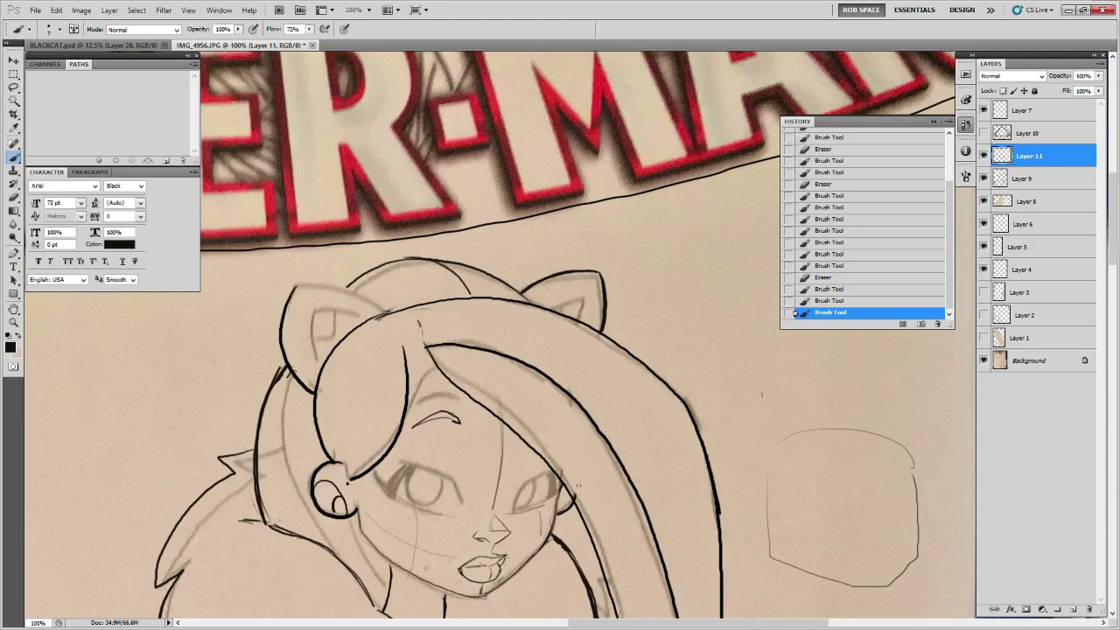
- Ink the top edge of the near cat ear down to the hairline, redoing the first stroke
{"action": "left_click_drag", "start_coordinate": [761, 394], "coordinate": [685, 406]}
{"action": "left_click_drag", "start_coordinate": [217, 297], "coordinate": [283, 305]}
{"action": "key", "text": "ctrl+z"}
{"action": "mouse_move", "coordinate": [217, 297]}
{"action": "left_mouse_down"}
{"action": "mouse_move", "coordinate": [274, 299]}
{"action": "mouse_move", "coordinate": [308, 320]}
{"action": "left_mouse_up"}
{"action": "left_click_drag", "start_coordinate": [685, 405], "coordinate": [789, 398]}
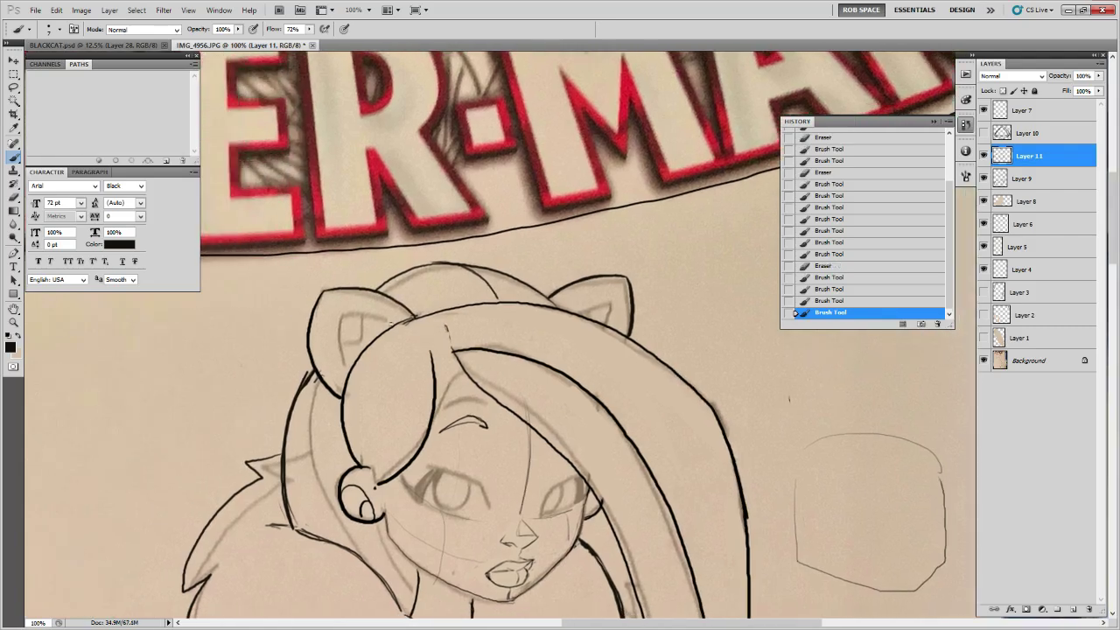
- Ink the inner ear shapes of both cat ears
{"action": "mouse_move", "coordinate": [343, 322]}
{"action": "left_mouse_down"}
{"action": "mouse_move", "coordinate": [471, 250]}
{"action": "mouse_move", "coordinate": [476, 292]}
{"action": "mouse_move", "coordinate": [501, 239]}
{"action": "left_mouse_up"}
{"action": "left_click_drag", "start_coordinate": [776, 522], "coordinate": [754, 540]}
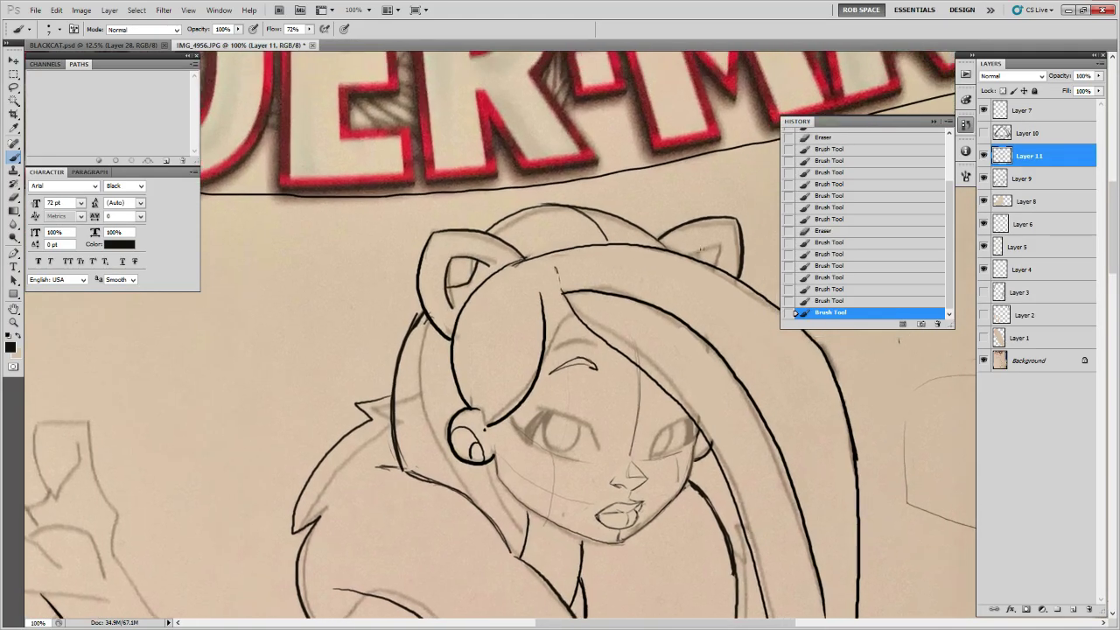
{"action": "left_click_drag", "start_coordinate": [689, 252], "coordinate": [719, 245]}
- Add a new layer above Layer 11
{"action": "key", "text": "z"}
{"action": "left_click", "coordinate": [712, 387], "text": "alt"}
{"action": "left_click", "coordinate": [714, 390], "text": "alt"}
{"action": "left_click", "coordinate": [714, 390], "text": "alt"}
{"action": "left_click_drag", "start_coordinate": [777, 507], "coordinate": [672, 306]}
{"action": "left_click", "coordinate": [654, 288], "text": "alt"}
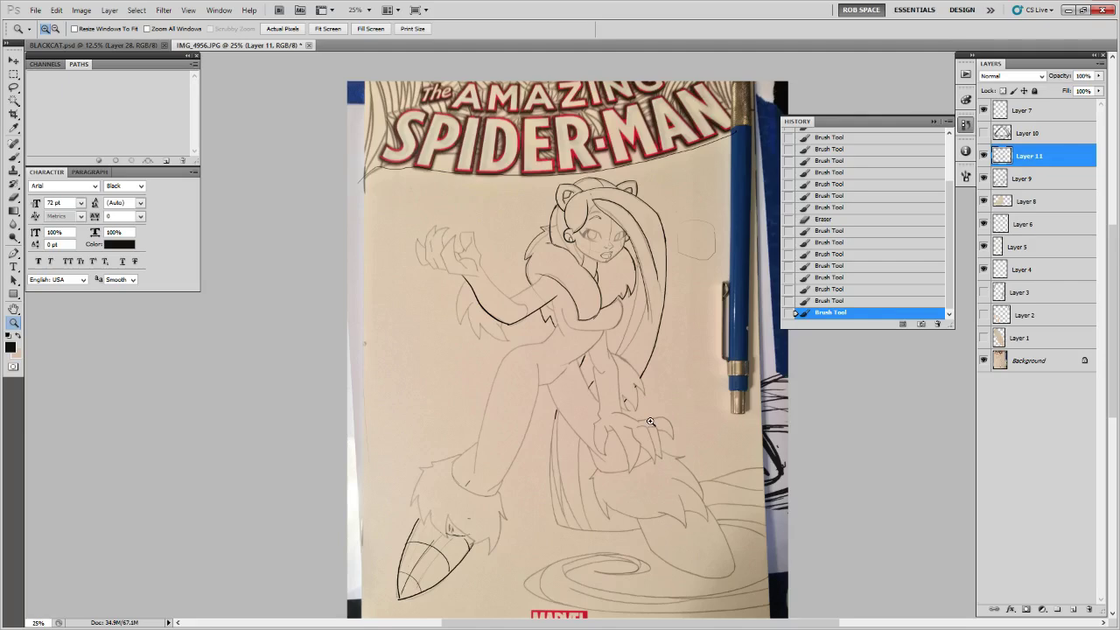
{"action": "left_click", "coordinate": [703, 491]}
{"action": "left_click_drag", "start_coordinate": [727, 492], "coordinate": [718, 412]}
{"action": "key", "text": "b"}
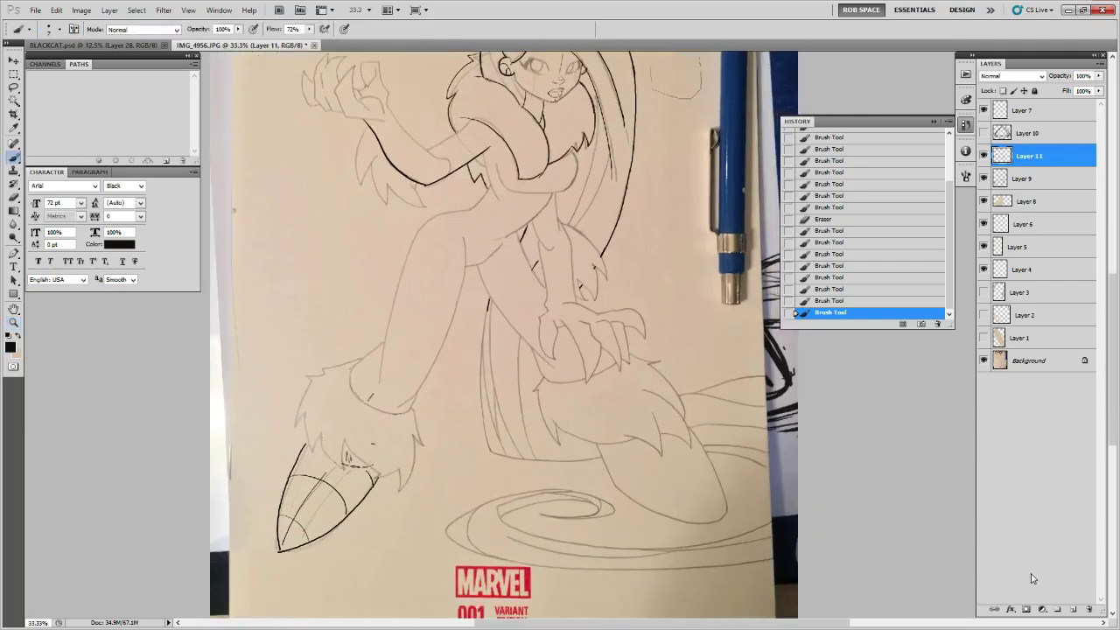
{"action": "left_click", "coordinate": [1072, 609]}
{"action": "scroll", "coordinate": [773, 459], "scroll_direction": "right", "scroll_amount": 1}
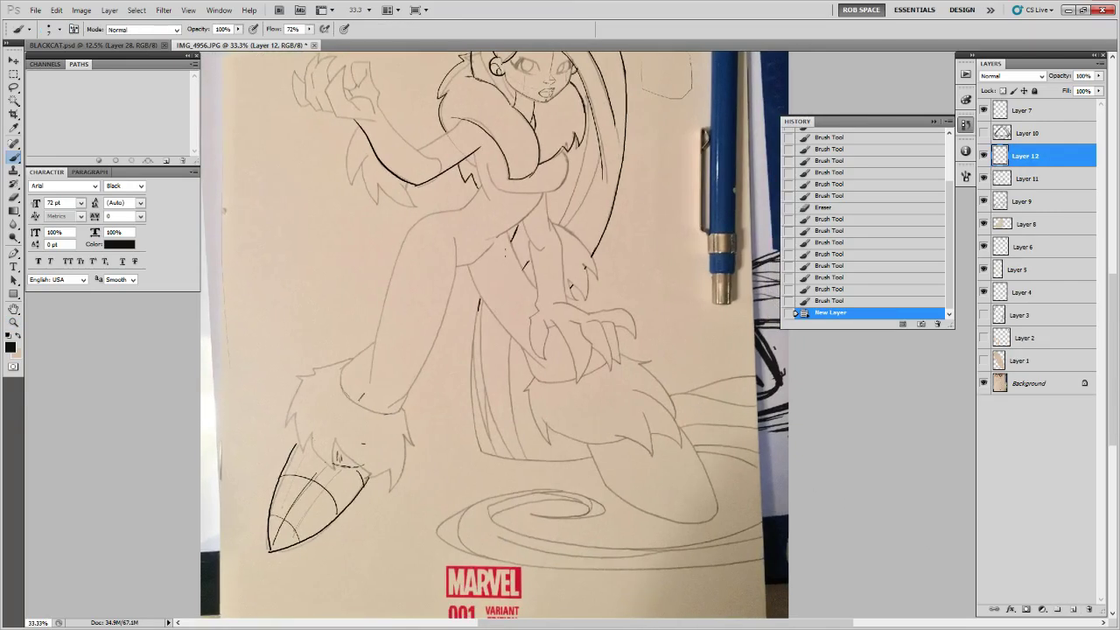
- Ink the outer contour of the long hair down to the ground and trailing behind the furry boot, erasing overlapping ink
{"action": "mouse_move", "coordinate": [481, 288]}
{"action": "left_mouse_down"}
{"action": "mouse_move", "coordinate": [474, 451]}
{"action": "mouse_move", "coordinate": [701, 453]}
{"action": "mouse_move", "coordinate": [761, 466]}
{"action": "mouse_move", "coordinate": [715, 503]}
{"action": "left_mouse_up"}
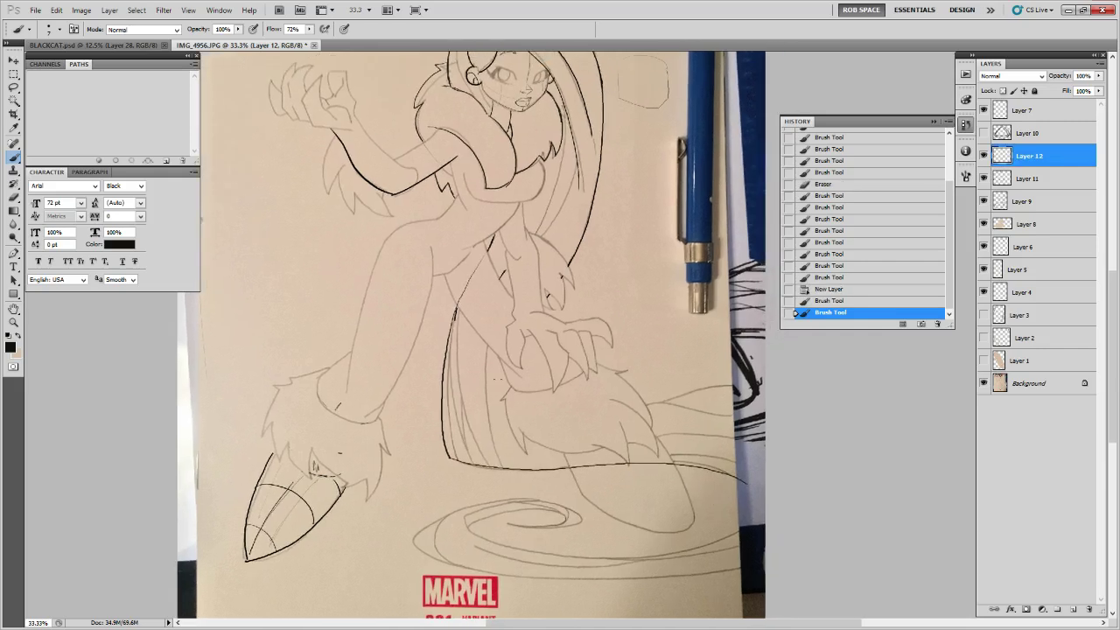
{"action": "left_click", "coordinate": [522, 406]}
{"action": "left_click_drag", "start_coordinate": [544, 409], "coordinate": [749, 381]}
{"action": "key", "text": "e"}
{"action": "mouse_move", "coordinate": [636, 398]}
{"action": "left_mouse_down"}
{"action": "mouse_move", "coordinate": [529, 405]}
{"action": "mouse_move", "coordinate": [522, 364]}
{"action": "left_mouse_up"}
{"action": "left_click_drag", "start_coordinate": [571, 407], "coordinate": [560, 404]}
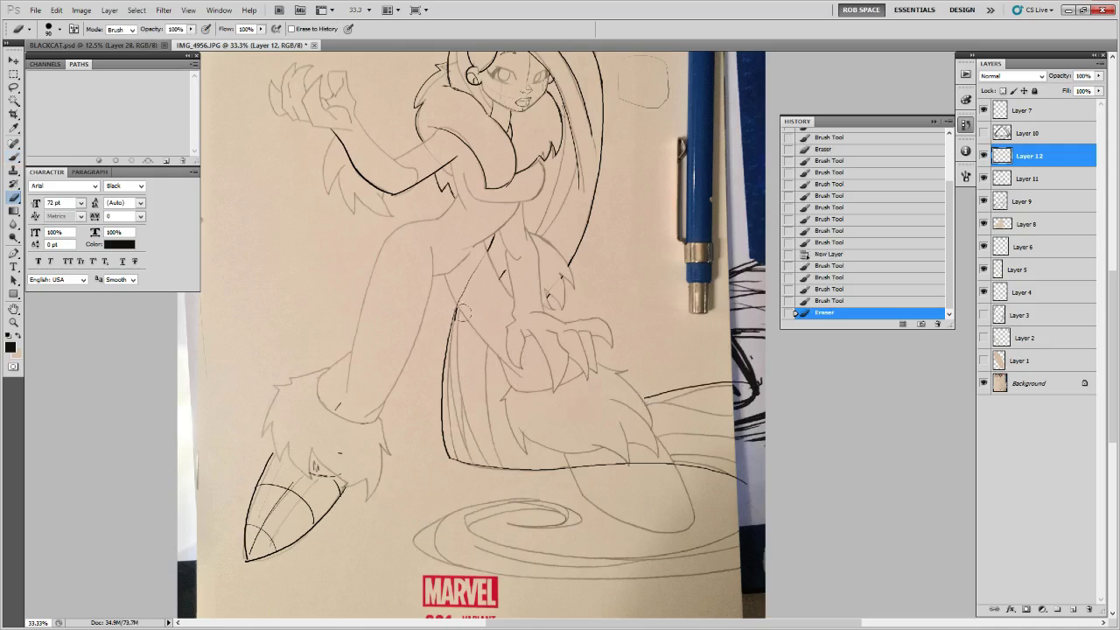
- Ink two inner strands beside the outer edge of the hanging hair, redoing the second stroke
{"action": "key", "text": "b"}
{"action": "mouse_move", "coordinate": [458, 303]}
{"action": "left_mouse_down"}
{"action": "mouse_move", "coordinate": [467, 283]}
{"action": "mouse_move", "coordinate": [453, 314]}
{"action": "mouse_move", "coordinate": [451, 378]}
{"action": "mouse_move", "coordinate": [489, 464]}
{"action": "left_mouse_up"}
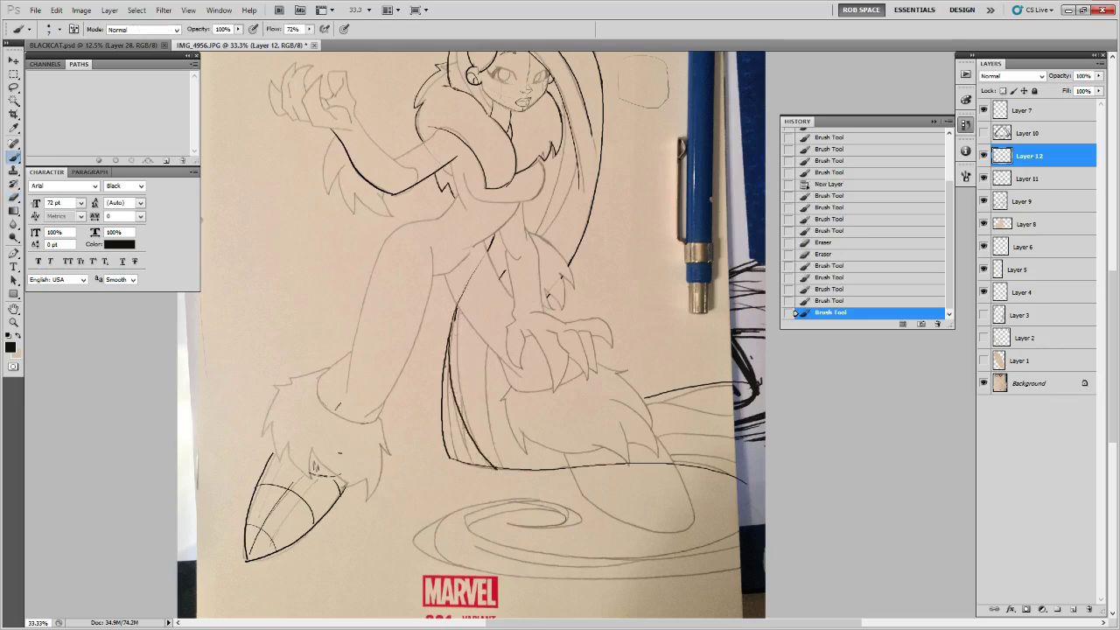
{"action": "left_click_drag", "start_coordinate": [444, 385], "coordinate": [472, 463]}
{"action": "key", "text": "ctrl+z"}
{"action": "left_click_drag", "start_coordinate": [444, 358], "coordinate": [464, 457]}
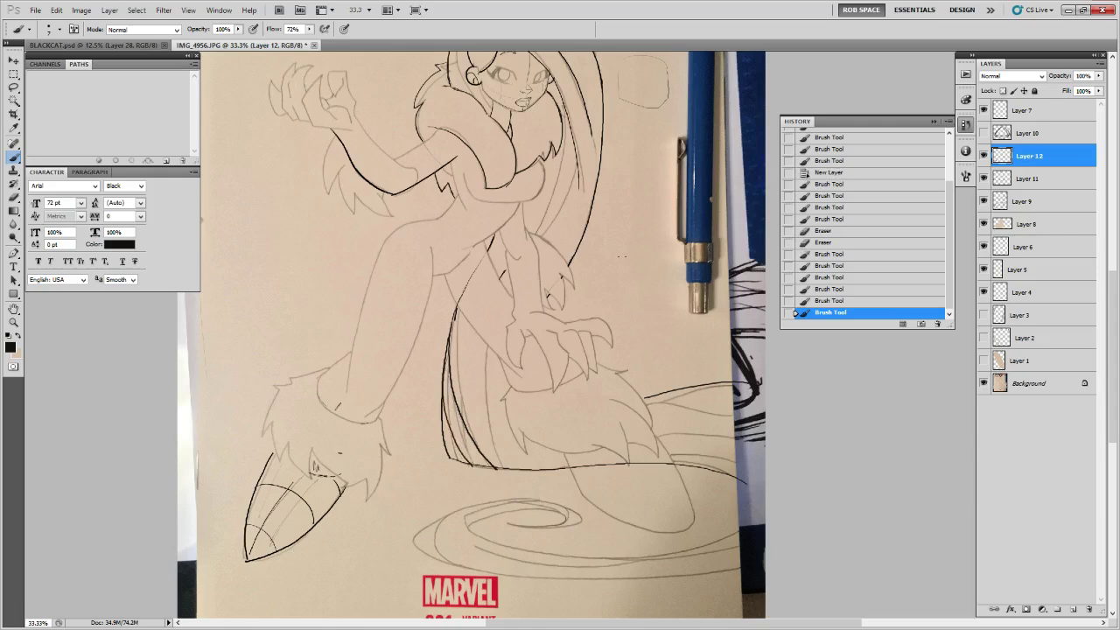
- Ink another long strand of the hanging hair running from behind the thigh, redoing the first attempt
{"action": "mouse_move", "coordinate": [479, 334]}
{"action": "left_mouse_down"}
{"action": "mouse_move", "coordinate": [491, 381]}
{"action": "mouse_move", "coordinate": [551, 456]}
{"action": "left_mouse_up"}
{"action": "key", "text": "ctrl+z"}
{"action": "mouse_move", "coordinate": [501, 271]}
{"action": "left_mouse_down"}
{"action": "mouse_move", "coordinate": [481, 315]}
{"action": "mouse_move", "coordinate": [472, 395]}
{"action": "left_mouse_up"}
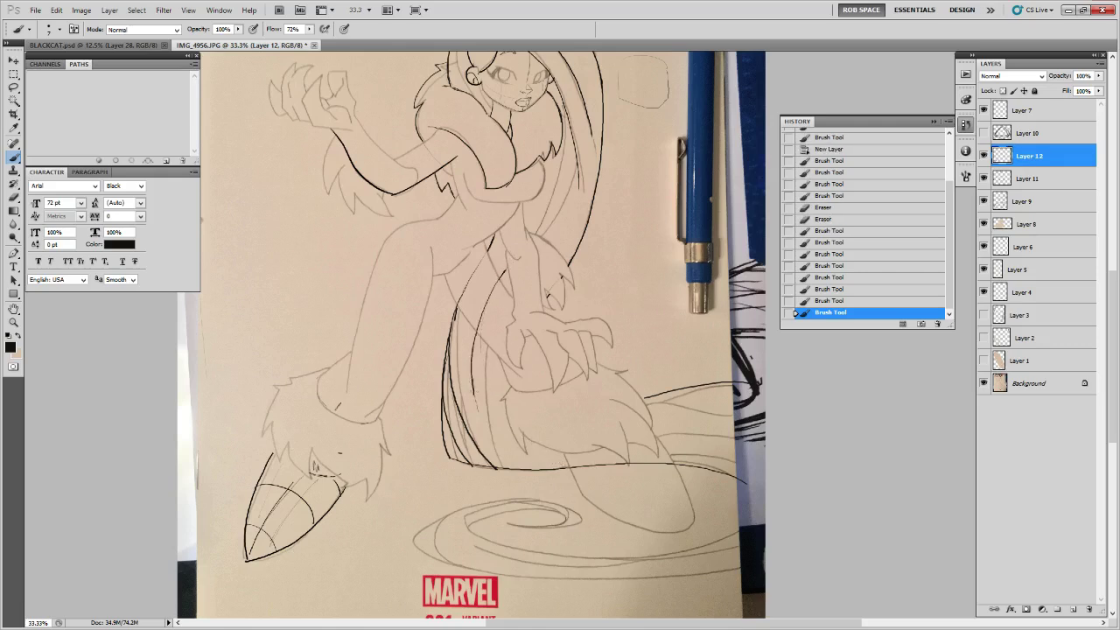
{"action": "left_click_drag", "start_coordinate": [477, 406], "coordinate": [489, 427]}
{"action": "mouse_move", "coordinate": [511, 365]}
{"action": "left_mouse_down"}
{"action": "mouse_move", "coordinate": [565, 276]}
{"action": "mouse_move", "coordinate": [532, 319]}
{"action": "mouse_move", "coordinate": [522, 398]}
{"action": "left_mouse_up"}
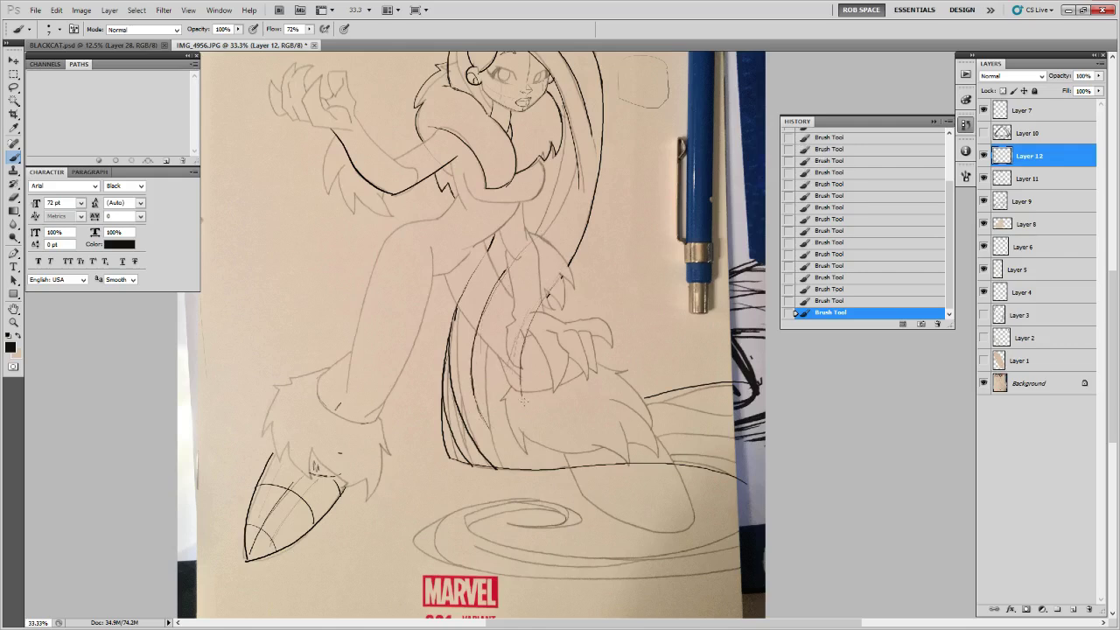
- Redraw the innermost hair strand down to the ground and erase the hair ink that overlaps the leg and hand
{"action": "key", "text": "e"}
{"action": "mouse_move", "coordinate": [472, 363]}
{"action": "left_mouse_down"}
{"action": "mouse_move", "coordinate": [481, 417]}
{"action": "mouse_move", "coordinate": [481, 326]}
{"action": "mouse_move", "coordinate": [524, 468]}
{"action": "left_mouse_up"}
{"action": "key", "text": "b"}
{"action": "key", "text": "ctrl+z"}
{"action": "mouse_move", "coordinate": [485, 304]}
{"action": "left_mouse_down"}
{"action": "mouse_move", "coordinate": [483, 404]}
{"action": "mouse_move", "coordinate": [522, 469]}
{"action": "left_mouse_up"}
{"action": "left_click_drag", "start_coordinate": [667, 358], "coordinate": [662, 404]}
{"action": "key", "text": "e"}
{"action": "mouse_move", "coordinate": [465, 346]}
{"action": "left_mouse_down"}
{"action": "mouse_move", "coordinate": [491, 365]}
{"action": "mouse_move", "coordinate": [477, 313]}
{"action": "mouse_move", "coordinate": [494, 382]}
{"action": "left_mouse_up"}
{"action": "mouse_move", "coordinate": [696, 475]}
{"action": "left_mouse_down"}
{"action": "mouse_move", "coordinate": [652, 372]}
{"action": "mouse_move", "coordinate": [590, 416]}
{"action": "mouse_move", "coordinate": [535, 405]}
{"action": "left_mouse_up"}
{"action": "mouse_move", "coordinate": [480, 332]}
{"action": "left_mouse_down"}
{"action": "mouse_move", "coordinate": [465, 284]}
{"action": "mouse_move", "coordinate": [479, 277]}
{"action": "mouse_move", "coordinate": [485, 250]}
{"action": "left_mouse_up"}
{"action": "key", "text": "b"}
- Ink the thumb claw and the outer finger claws of the hand resting on the knee, erasing and redoing rough strokes
{"action": "left_click_drag", "start_coordinate": [612, 347], "coordinate": [635, 376]}
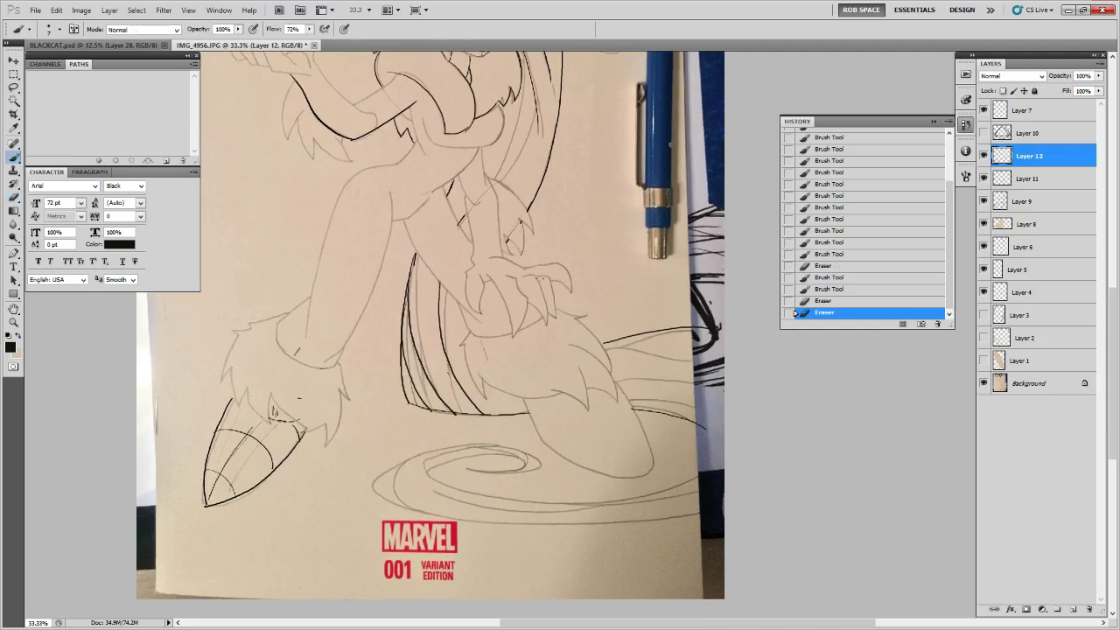
{"action": "left_click_drag", "start_coordinate": [546, 308], "coordinate": [554, 320]}
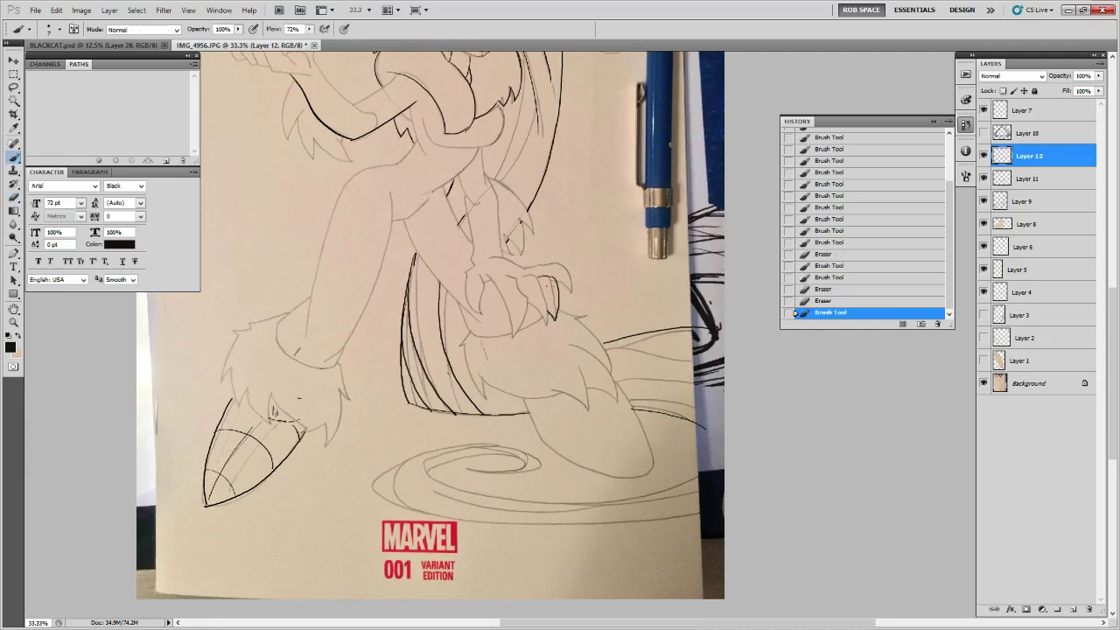
{"action": "key", "text": "ctrl+z"}
{"action": "mouse_move", "coordinate": [538, 276]}
{"action": "left_mouse_down"}
{"action": "mouse_move", "coordinate": [549, 277]}
{"action": "mouse_move", "coordinate": [558, 319]}
{"action": "mouse_move", "coordinate": [547, 261]}
{"action": "mouse_move", "coordinate": [561, 294]}
{"action": "mouse_move", "coordinate": [559, 255]}
{"action": "mouse_move", "coordinate": [568, 285]}
{"action": "mouse_move", "coordinate": [521, 266]}
{"action": "mouse_move", "coordinate": [561, 297]}
{"action": "mouse_move", "coordinate": [560, 282]}
{"action": "mouse_move", "coordinate": [525, 285]}
{"action": "mouse_move", "coordinate": [525, 311]}
{"action": "mouse_move", "coordinate": [483, 287]}
{"action": "mouse_move", "coordinate": [481, 322]}
{"action": "mouse_move", "coordinate": [462, 294]}
{"action": "mouse_move", "coordinate": [474, 316]}
{"action": "left_mouse_up"}
{"action": "key", "text": "e"}
{"action": "key", "text": "b"}
{"action": "key", "text": "b"}
{"action": "key", "text": "e"}
{"action": "key", "text": "b"}
{"action": "key", "text": "e"}
{"action": "key", "text": "b"}
{"action": "key", "text": "ctrl+z"}
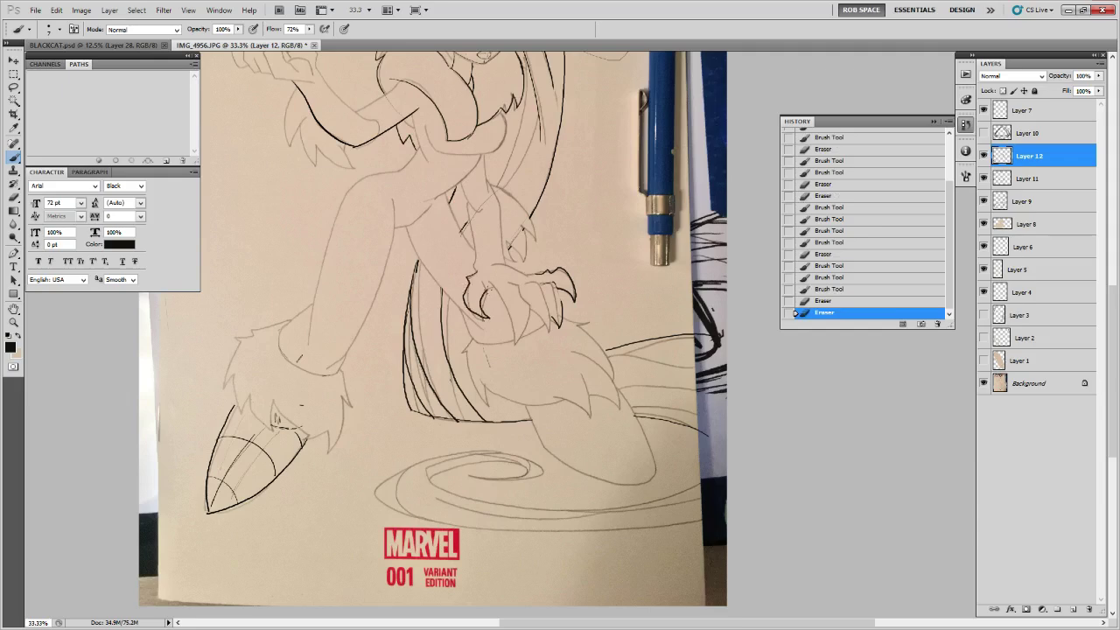
- Ink the remaining claws and finger edges of the hand on the knee and erase the overlapping ink
{"action": "mouse_move", "coordinate": [576, 326]}
{"action": "left_mouse_down"}
{"action": "mouse_move", "coordinate": [599, 579]}
{"action": "mouse_move", "coordinate": [594, 329]}
{"action": "mouse_move", "coordinate": [573, 330]}
{"action": "mouse_move", "coordinate": [574, 367]}
{"action": "left_mouse_up"}
{"action": "key", "text": "e"}
{"action": "key", "text": "b"}
{"action": "left_click_drag", "start_coordinate": [572, 303], "coordinate": [589, 298]}
{"action": "mouse_move", "coordinate": [530, 239]}
{"action": "left_mouse_down"}
{"action": "mouse_move", "coordinate": [529, 324]}
{"action": "mouse_move", "coordinate": [516, 319]}
{"action": "mouse_move", "coordinate": [525, 313]}
{"action": "left_mouse_up"}
{"action": "key", "text": "e"}
{"action": "left_click_drag", "start_coordinate": [629, 428], "coordinate": [629, 366]}
{"action": "key", "text": "b"}
{"action": "left_click_drag", "start_coordinate": [635, 472], "coordinate": [630, 376]}
- Toggle Layer 12's visibility to compare its ink with the pencil sketch, and review the whole figure
{"action": "left_click", "coordinate": [982, 156]}
{"action": "left_click", "coordinate": [983, 156]}
{"action": "left_click", "coordinate": [982, 155]}
{"action": "left_click", "coordinate": [982, 156]}
{"action": "left_click", "coordinate": [982, 156]}
{"action": "left_click", "coordinate": [982, 155]}
{"action": "left_click_drag", "start_coordinate": [679, 447], "coordinate": [670, 444]}
{"action": "left_click_drag", "start_coordinate": [649, 391], "coordinate": [642, 390]}
{"action": "mouse_move", "coordinate": [573, 251]}
{"action": "left_mouse_down"}
{"action": "mouse_move", "coordinate": [583, 252]}
{"action": "mouse_move", "coordinate": [575, 234]}
{"action": "left_mouse_up"}
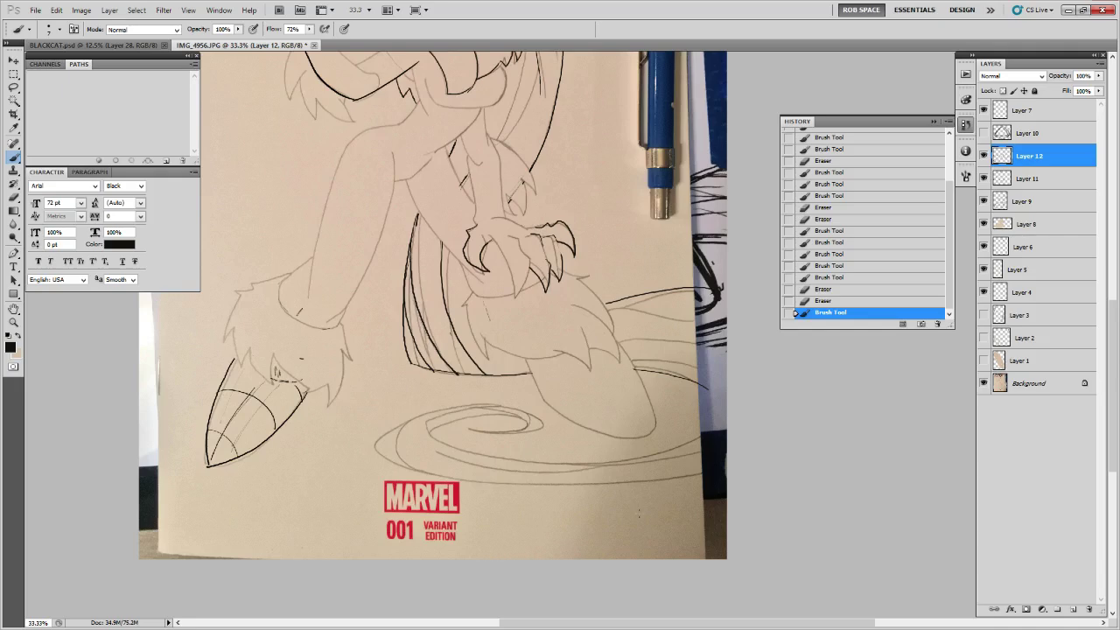
{"action": "left_click_drag", "start_coordinate": [625, 364], "coordinate": [635, 520]}
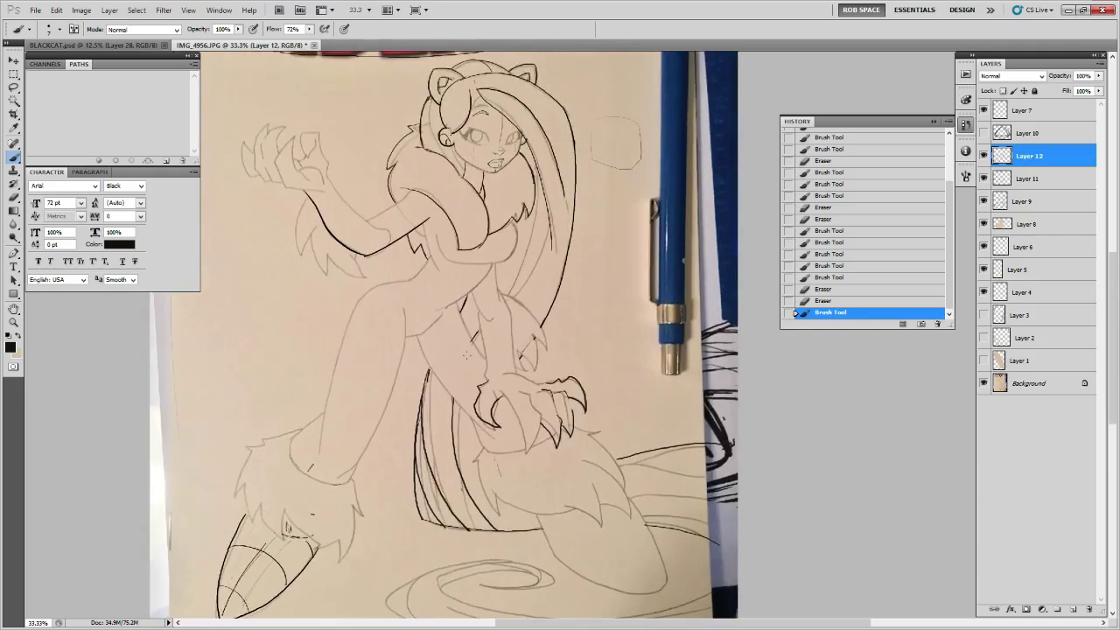
{"action": "left_click_drag", "start_coordinate": [571, 331], "coordinate": [604, 414]}
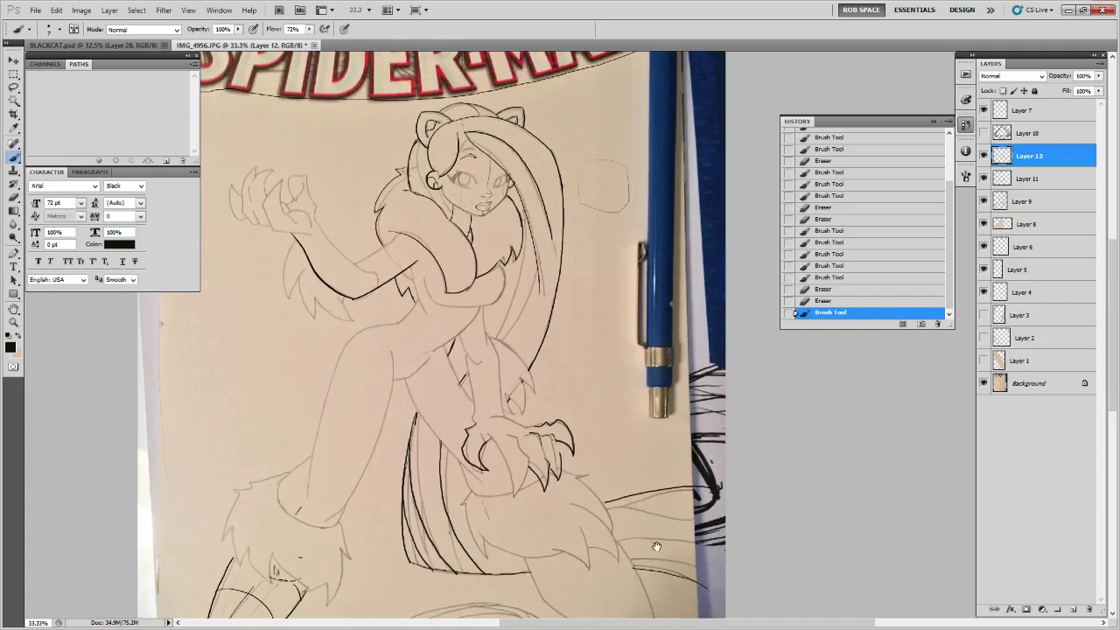
{"action": "left_click_drag", "start_coordinate": [656, 546], "coordinate": [644, 412]}
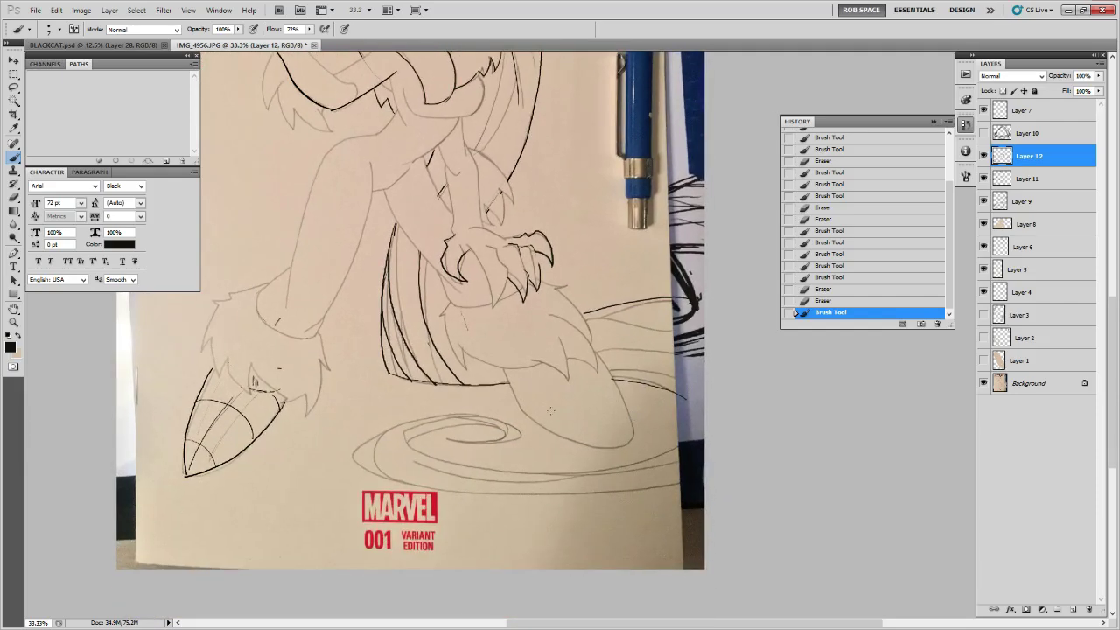
- Ink the ankle line across the boot beneath the clawed hand and the start of its inner edge, redoing the first stroke
{"action": "mouse_move", "coordinate": [523, 410]}
{"action": "left_mouse_down"}
{"action": "mouse_move", "coordinate": [548, 380]}
{"action": "mouse_move", "coordinate": [600, 359]}
{"action": "left_mouse_up"}
{"action": "key", "text": "ctrl+z"}
{"action": "left_click", "coordinate": [529, 403]}
{"action": "left_click", "coordinate": [525, 405]}
{"action": "mouse_move", "coordinate": [537, 395]}
{"action": "left_mouse_down"}
{"action": "mouse_move", "coordinate": [586, 365]}
{"action": "mouse_move", "coordinate": [535, 399]}
{"action": "mouse_move", "coordinate": [561, 437]}
{"action": "left_mouse_up"}
{"action": "left_click", "coordinate": [520, 394]}
{"action": "left_click", "coordinate": [522, 399]}
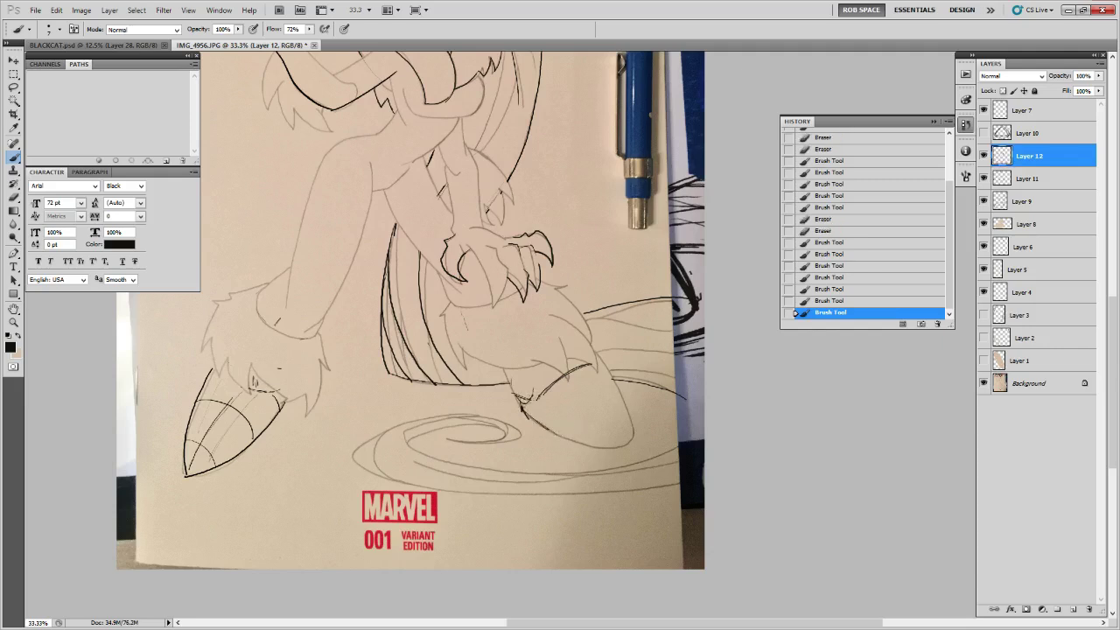
- Erase the rough ankle strokes and draw the curved toe-cap bands and contour lines on the boot beneath the clawed hand
{"action": "key", "text": "e"}
{"action": "key", "text": "b"}
{"action": "mouse_move", "coordinate": [511, 383]}
{"action": "left_mouse_down"}
{"action": "mouse_move", "coordinate": [530, 401]}
{"action": "mouse_move", "coordinate": [525, 389]}
{"action": "mouse_move", "coordinate": [531, 419]}
{"action": "left_mouse_up"}
{"action": "key", "text": "e"}
{"action": "mouse_move", "coordinate": [525, 376]}
{"action": "left_mouse_down"}
{"action": "mouse_move", "coordinate": [525, 411]}
{"action": "mouse_move", "coordinate": [592, 364]}
{"action": "mouse_move", "coordinate": [568, 359]}
{"action": "mouse_move", "coordinate": [591, 365]}
{"action": "left_mouse_up"}
{"action": "key", "text": "b"}
{"action": "mouse_move", "coordinate": [583, 372]}
{"action": "left_mouse_down"}
{"action": "mouse_move", "coordinate": [622, 434]}
{"action": "mouse_move", "coordinate": [612, 433]}
{"action": "mouse_move", "coordinate": [612, 380]}
{"action": "mouse_move", "coordinate": [587, 365]}
{"action": "left_mouse_up"}
{"action": "key", "text": "e"}
{"action": "mouse_move", "coordinate": [527, 412]}
{"action": "left_mouse_down"}
{"action": "mouse_move", "coordinate": [532, 425]}
{"action": "mouse_move", "coordinate": [579, 364]}
{"action": "mouse_move", "coordinate": [601, 378]}
{"action": "mouse_move", "coordinate": [598, 364]}
{"action": "left_mouse_up"}
{"action": "key", "text": "b"}
{"action": "key", "text": "e"}
{"action": "key", "text": "b"}
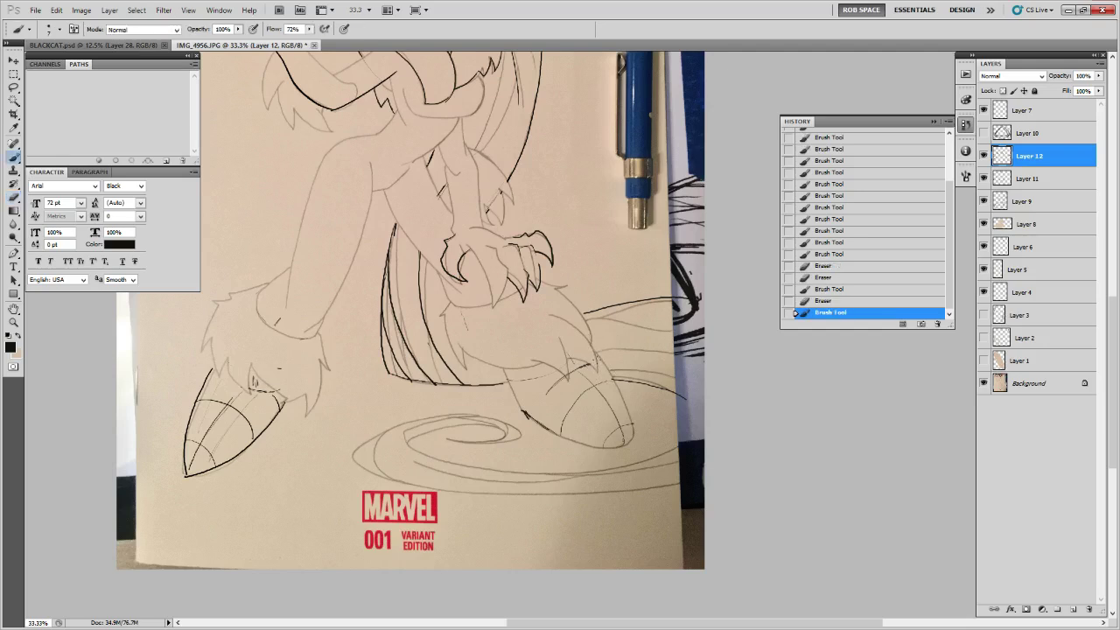
- Ink the bold outer edge of the boot beneath the clawed hand and erase the stray ink
{"action": "mouse_move", "coordinate": [593, 357]}
{"action": "left_mouse_down"}
{"action": "mouse_move", "coordinate": [628, 404]}
{"action": "mouse_move", "coordinate": [633, 437]}
{"action": "mouse_move", "coordinate": [616, 385]}
{"action": "left_mouse_up"}
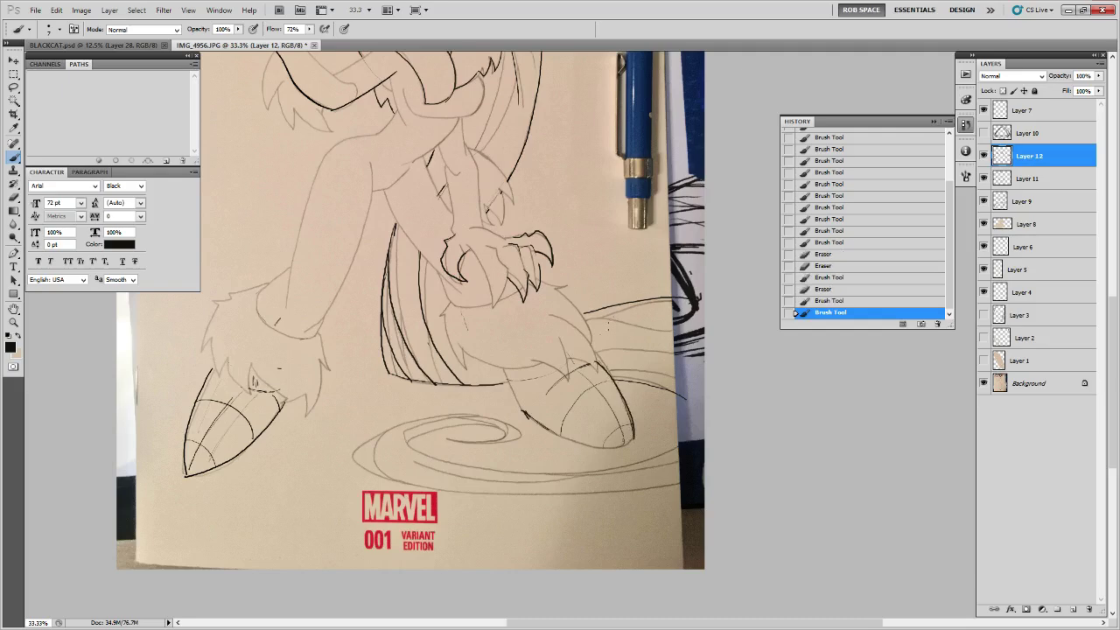
{"action": "left_click_drag", "start_coordinate": [617, 325], "coordinate": [645, 350]}
{"action": "key", "text": "e"}
{"action": "left_click_drag", "start_coordinate": [239, 440], "coordinate": [258, 419]}
{"action": "left_click_drag", "start_coordinate": [662, 375], "coordinate": [662, 396]}
- Ink the inner edge of the boot beneath the clawed hand, from the fur cuff toward the toe
{"action": "key", "text": "z"}
{"action": "left_click", "coordinate": [650, 440], "text": "alt"}
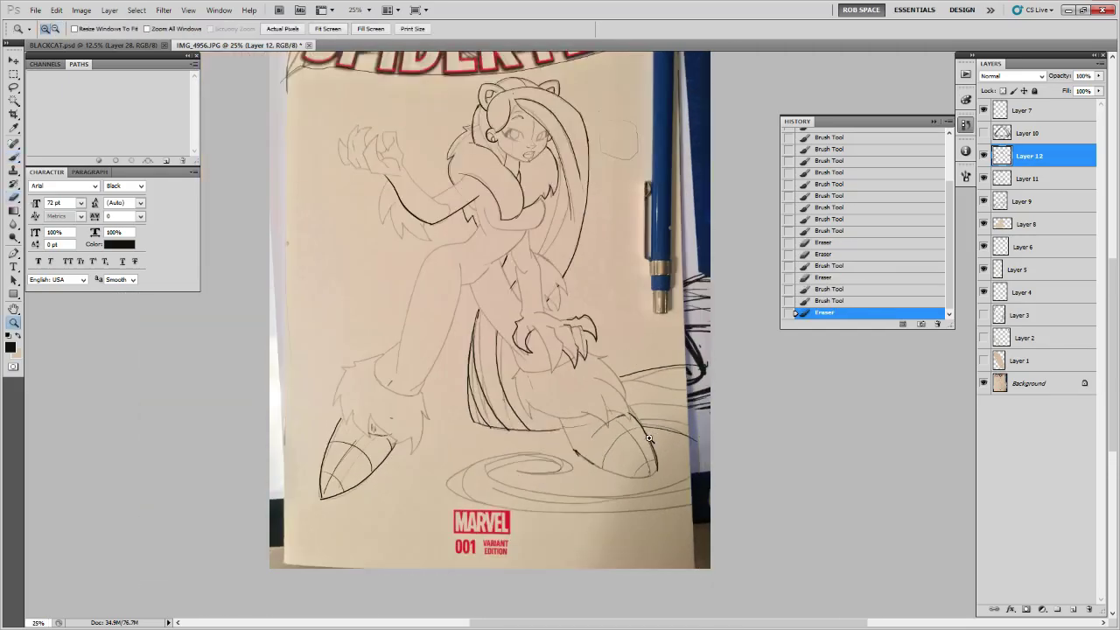
{"action": "left_click", "coordinate": [648, 437]}
{"action": "key", "text": "b"}
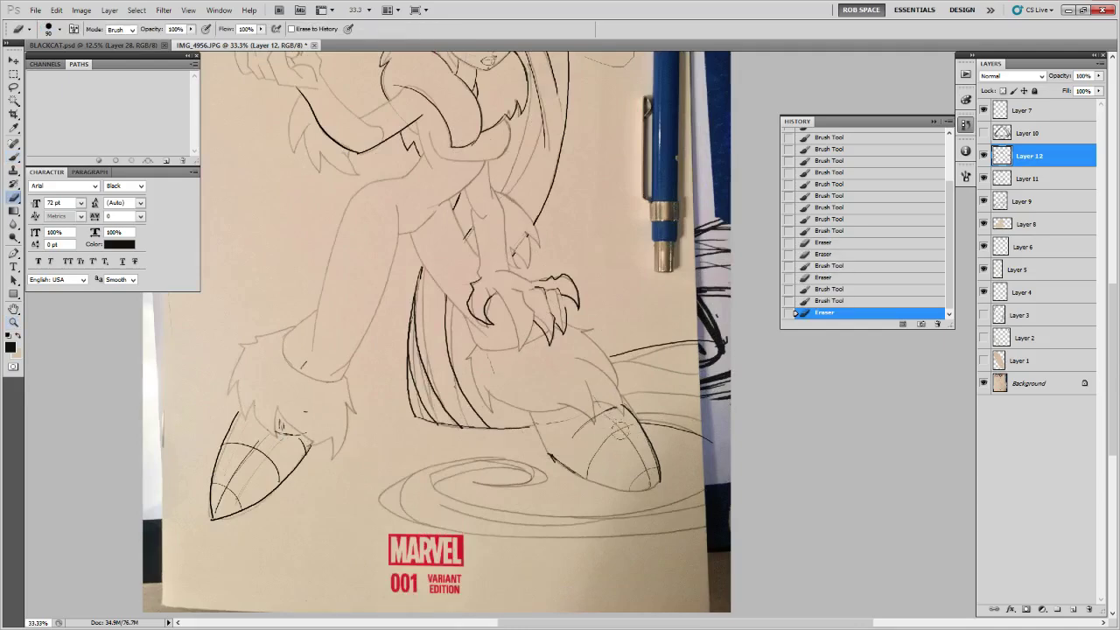
{"action": "key", "text": "b"}
{"action": "scroll", "coordinate": [629, 410], "scroll_direction": "up", "scroll_amount": 2}
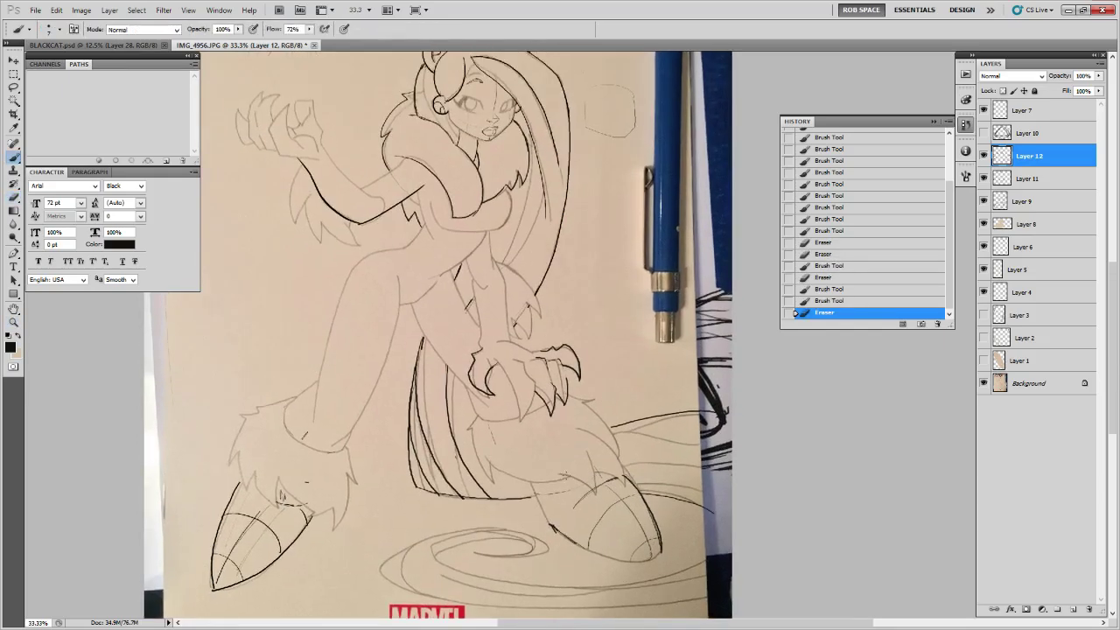
{"action": "mouse_move", "coordinate": [663, 465]}
{"action": "left_mouse_down"}
{"action": "mouse_move", "coordinate": [628, 362]}
{"action": "mouse_move", "coordinate": [564, 376]}
{"action": "mouse_move", "coordinate": [562, 393]}
{"action": "mouse_move", "coordinate": [554, 378]}
{"action": "left_mouse_up"}
{"action": "left_click", "coordinate": [512, 386]}
{"action": "left_click", "coordinate": [514, 385]}
{"action": "scroll", "coordinate": [517, 385], "scroll_direction": "up", "scroll_amount": 1}
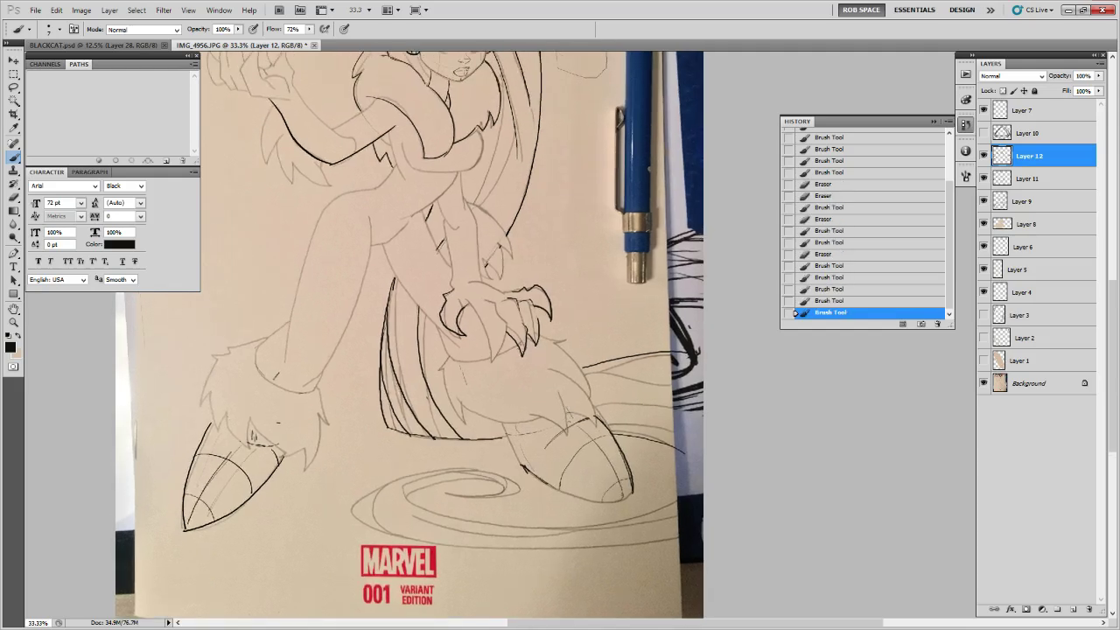
- Ink the inner side and lower fringe of the fur cuff beneath the clawed hand, redoing the first stroke
{"action": "scroll", "coordinate": [445, 362], "scroll_direction": "up", "scroll_amount": 3}
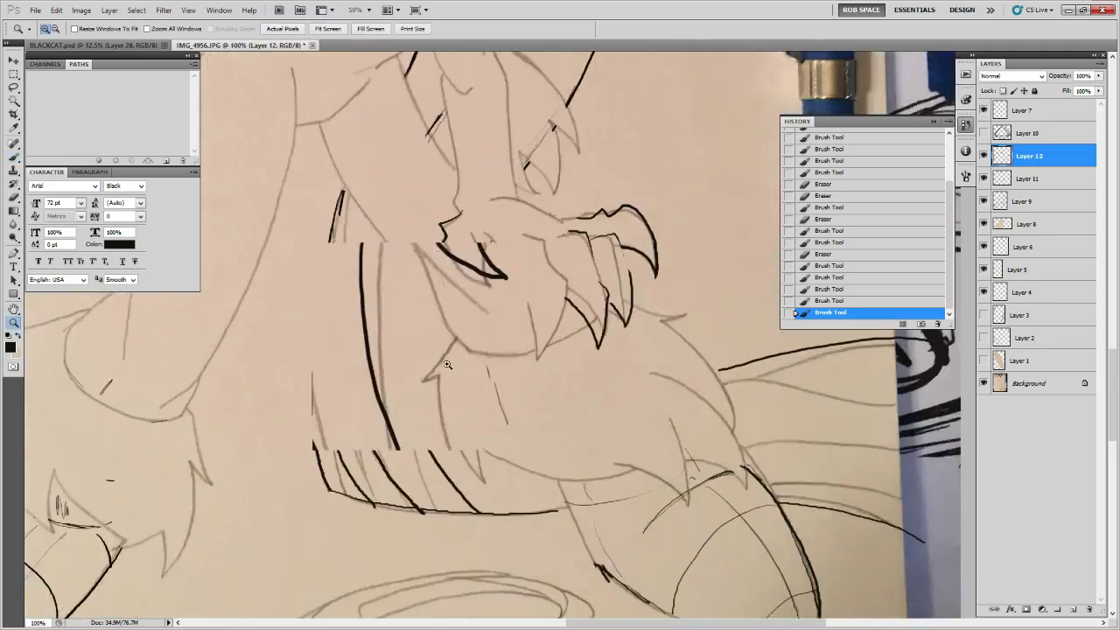
{"action": "mouse_move", "coordinate": [455, 341]}
{"action": "left_mouse_down"}
{"action": "mouse_move", "coordinate": [420, 383]}
{"action": "mouse_move", "coordinate": [448, 369]}
{"action": "mouse_move", "coordinate": [416, 378]}
{"action": "mouse_move", "coordinate": [440, 374]}
{"action": "left_mouse_up"}
{"action": "key", "text": "ctrl+z"}
{"action": "left_click_drag", "start_coordinate": [558, 408], "coordinate": [503, 300]}
{"action": "mouse_move", "coordinate": [384, 261]}
{"action": "left_mouse_down"}
{"action": "mouse_move", "coordinate": [406, 376]}
{"action": "mouse_move", "coordinate": [451, 430]}
{"action": "mouse_move", "coordinate": [461, 394]}
{"action": "mouse_move", "coordinate": [266, 428]}
{"action": "left_mouse_up"}
{"action": "mouse_move", "coordinate": [214, 397]}
{"action": "left_mouse_down"}
{"action": "mouse_move", "coordinate": [280, 441]}
{"action": "mouse_move", "coordinate": [391, 460]}
{"action": "mouse_move", "coordinate": [469, 447]}
{"action": "mouse_move", "coordinate": [540, 494]}
{"action": "mouse_move", "coordinate": [556, 422]}
{"action": "mouse_move", "coordinate": [543, 375]}
{"action": "left_mouse_up"}
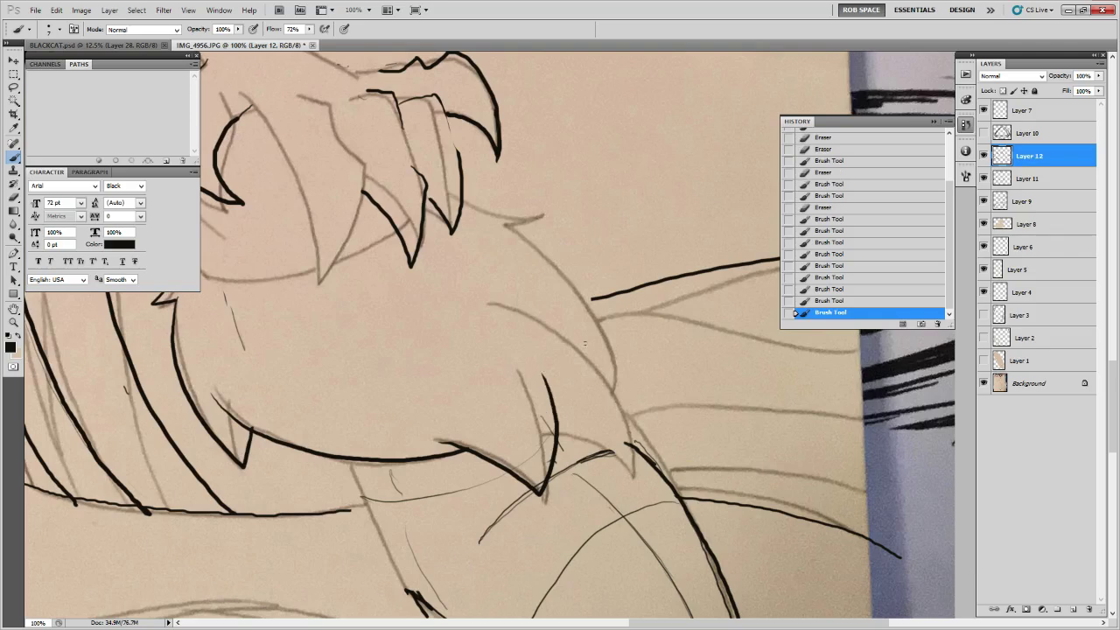
- Ink the outer tuft and upper outer edge of the same fur cuff, erasing ink that overlaps at the tuft's tip
{"action": "mouse_move", "coordinate": [520, 309]}
{"action": "left_mouse_down"}
{"action": "mouse_move", "coordinate": [617, 385]}
{"action": "mouse_move", "coordinate": [637, 448]}
{"action": "mouse_move", "coordinate": [623, 461]}
{"action": "mouse_move", "coordinate": [564, 436]}
{"action": "left_mouse_up"}
{"action": "key", "text": "e"}
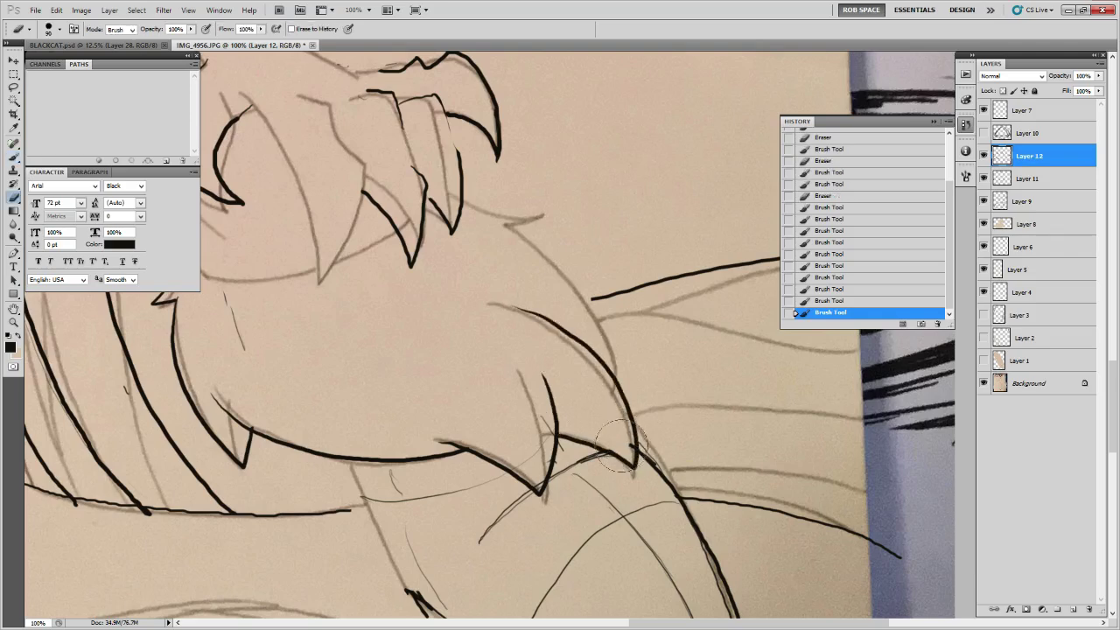
{"action": "left_click", "coordinate": [501, 303]}
{"action": "key", "text": "b"}
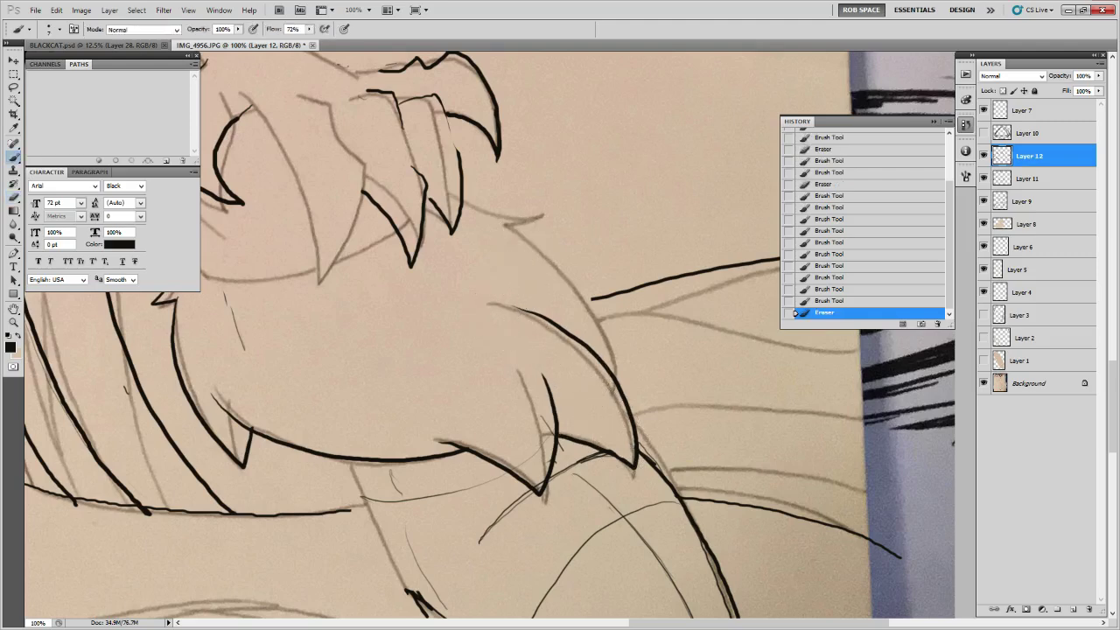
{"action": "mouse_move", "coordinate": [463, 194]}
{"action": "left_mouse_down"}
{"action": "mouse_move", "coordinate": [538, 213]}
{"action": "mouse_move", "coordinate": [513, 229]}
{"action": "mouse_move", "coordinate": [592, 300]}
{"action": "mouse_move", "coordinate": [615, 377]}
{"action": "left_mouse_up"}
- Ink the pointed fur tufts along the outer side and lower front of the other boot's cuff
{"action": "key", "text": "z"}
{"action": "left_click", "coordinate": [633, 318], "text": "alt"}
{"action": "left_click", "coordinate": [633, 318], "text": "alt"}
{"action": "left_click", "coordinate": [635, 318], "text": "alt"}
{"action": "left_click", "coordinate": [643, 316], "text": "alt"}
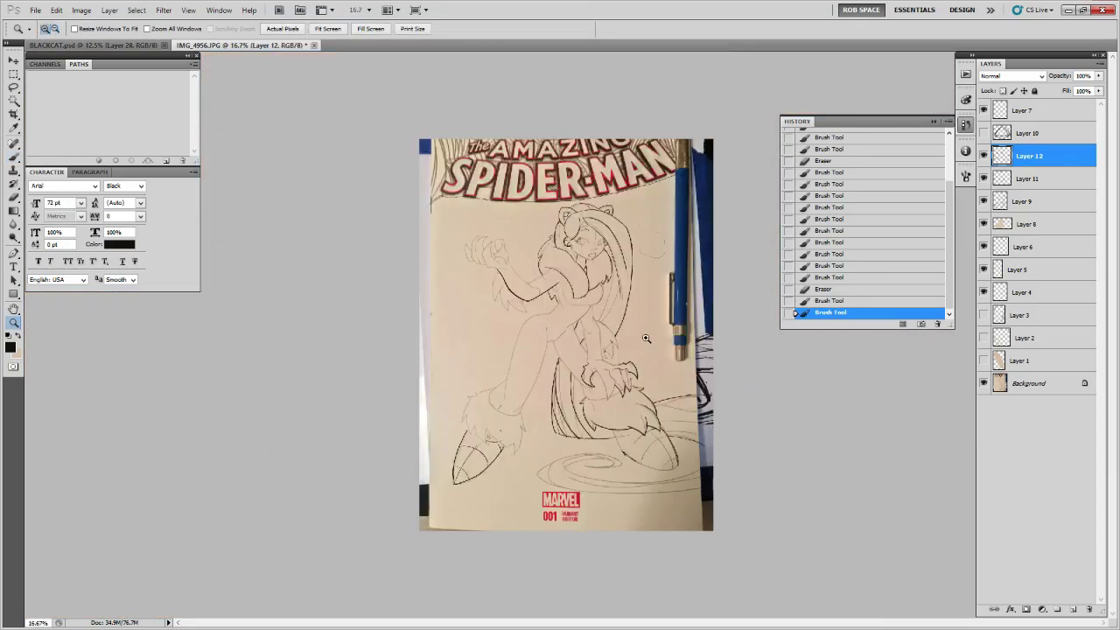
{"action": "left_click", "coordinate": [648, 342]}
{"action": "left_click_drag", "start_coordinate": [649, 348], "coordinate": [662, 315]}
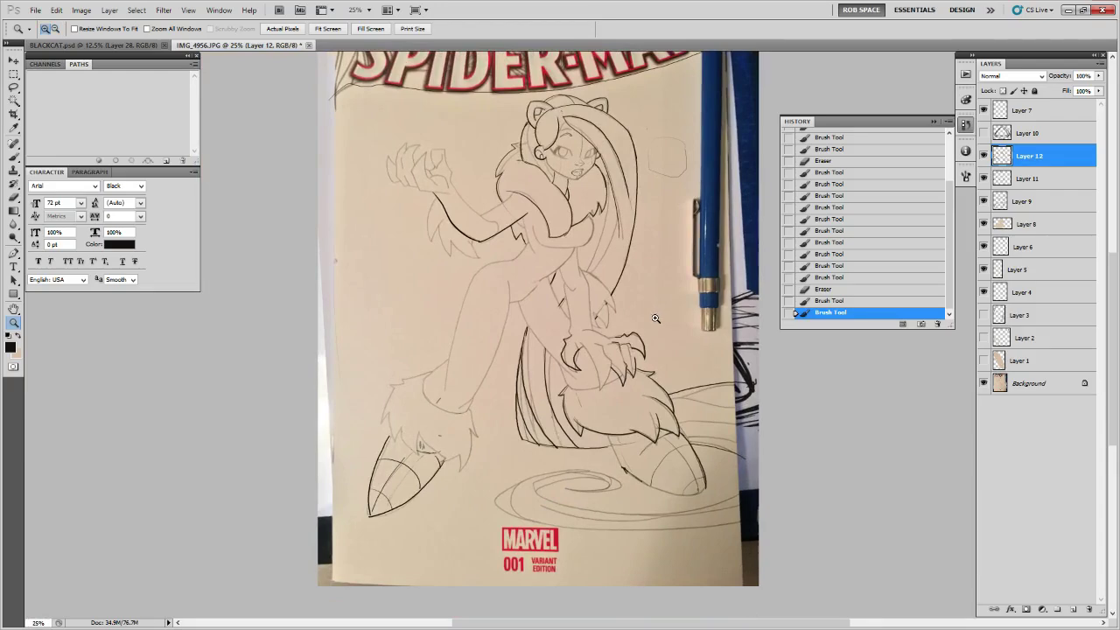
{"action": "left_click_drag", "start_coordinate": [451, 435], "coordinate": [455, 435]}
{"action": "key", "text": "b"}
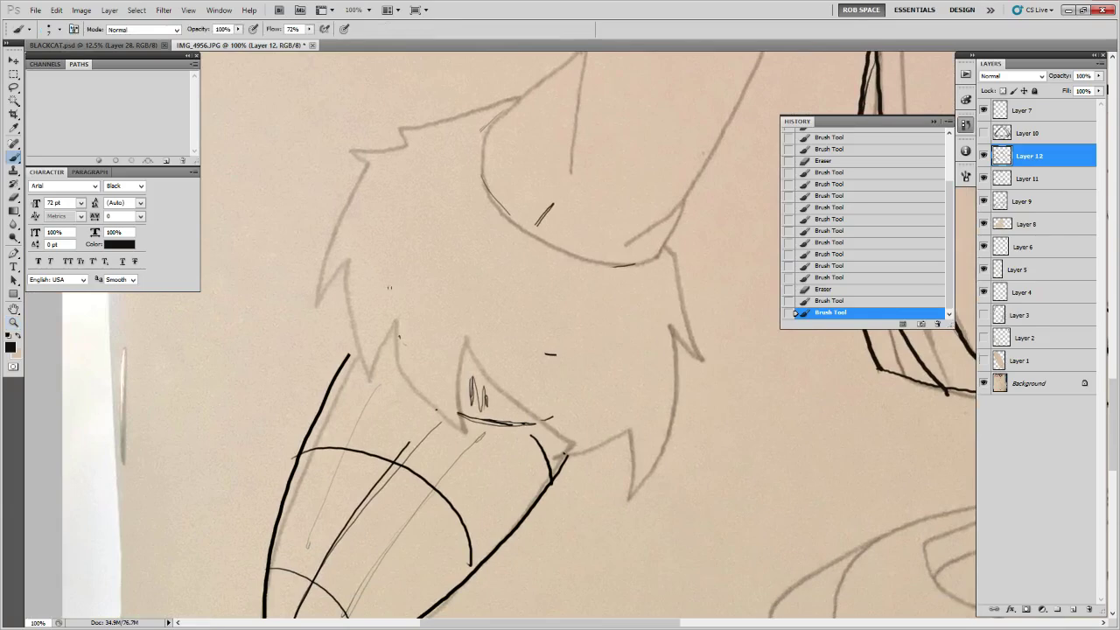
{"action": "mouse_move", "coordinate": [383, 282]}
{"action": "left_mouse_down"}
{"action": "mouse_move", "coordinate": [398, 372]}
{"action": "mouse_move", "coordinate": [436, 425]}
{"action": "mouse_move", "coordinate": [465, 435]}
{"action": "left_mouse_up"}
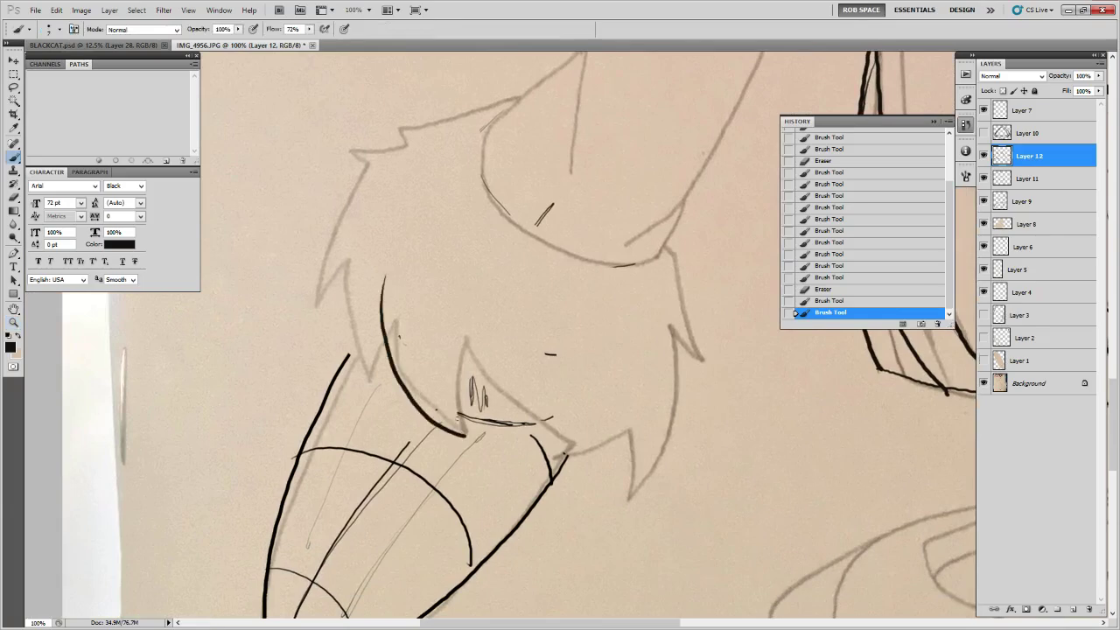
{"action": "left_click_drag", "start_coordinate": [470, 341], "coordinate": [466, 435]}
{"action": "left_click_drag", "start_coordinate": [377, 305], "coordinate": [431, 338]}
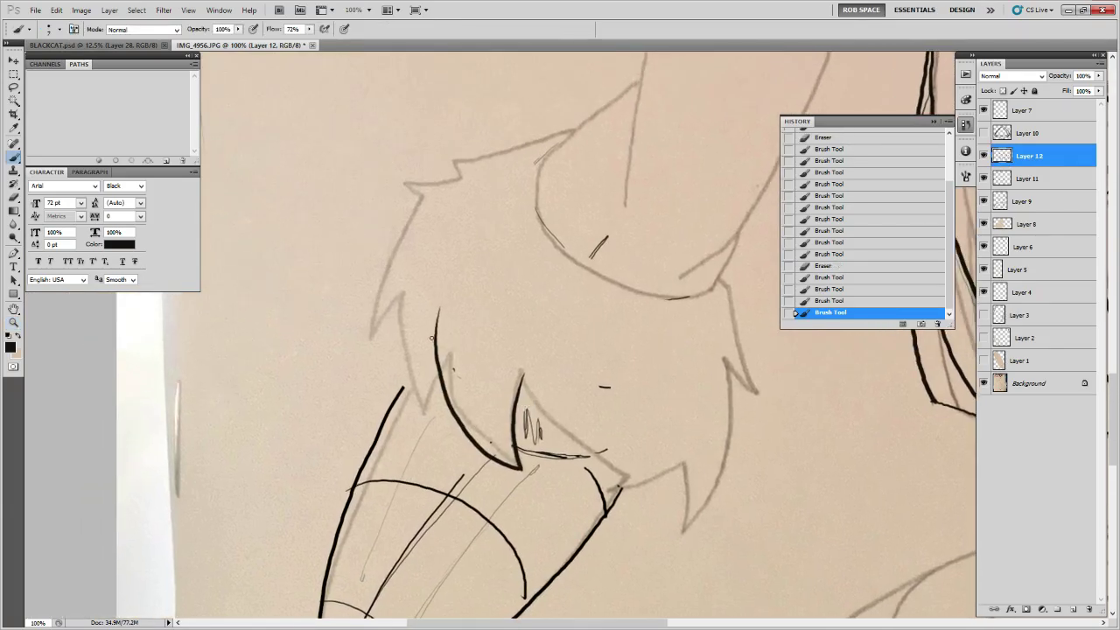
{"action": "mouse_move", "coordinate": [403, 282]}
{"action": "left_mouse_down"}
{"action": "mouse_move", "coordinate": [396, 352]}
{"action": "mouse_move", "coordinate": [419, 407]}
{"action": "mouse_move", "coordinate": [440, 377]}
{"action": "left_mouse_up"}
{"action": "left_click_drag", "start_coordinate": [456, 306], "coordinate": [493, 337]}
{"action": "mouse_move", "coordinate": [444, 238]}
{"action": "left_mouse_down"}
{"action": "mouse_move", "coordinate": [409, 317]}
{"action": "mouse_move", "coordinate": [411, 350]}
{"action": "left_mouse_up"}
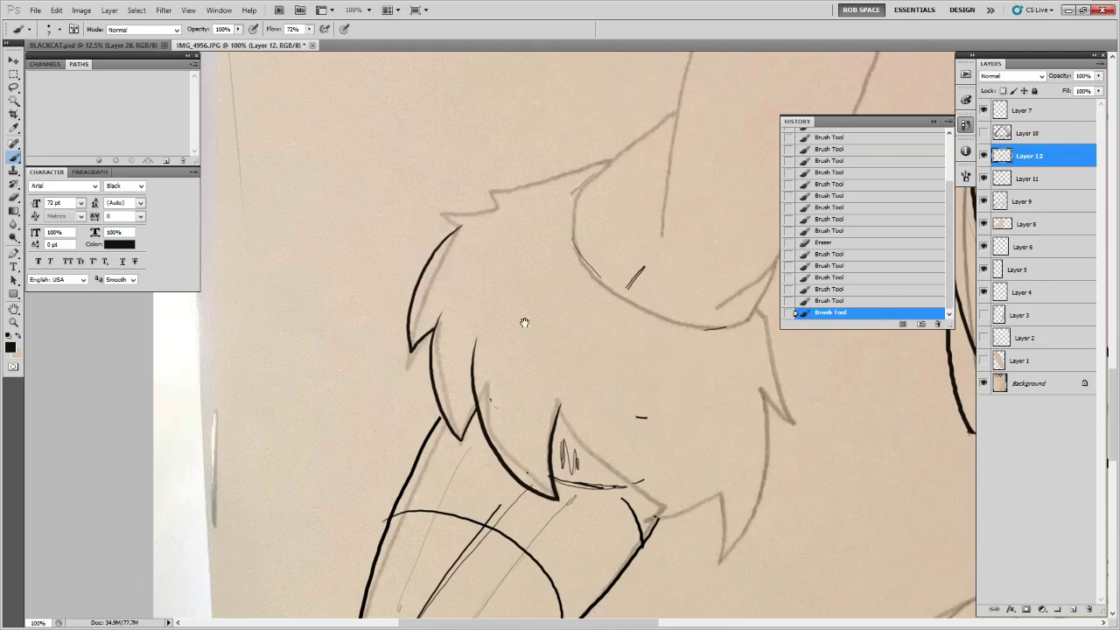
- Ink the jagged upper edge of that fur cuff up to the leg
{"action": "left_click_drag", "start_coordinate": [537, 276], "coordinate": [605, 425]}
{"action": "mouse_move", "coordinate": [665, 310]}
{"action": "left_mouse_down"}
{"action": "mouse_move", "coordinate": [552, 331]}
{"action": "mouse_move", "coordinate": [563, 355]}
{"action": "mouse_move", "coordinate": [503, 350]}
{"action": "mouse_move", "coordinate": [516, 383]}
{"action": "left_mouse_up"}
{"action": "left_click_drag", "start_coordinate": [820, 518], "coordinate": [525, 302]}
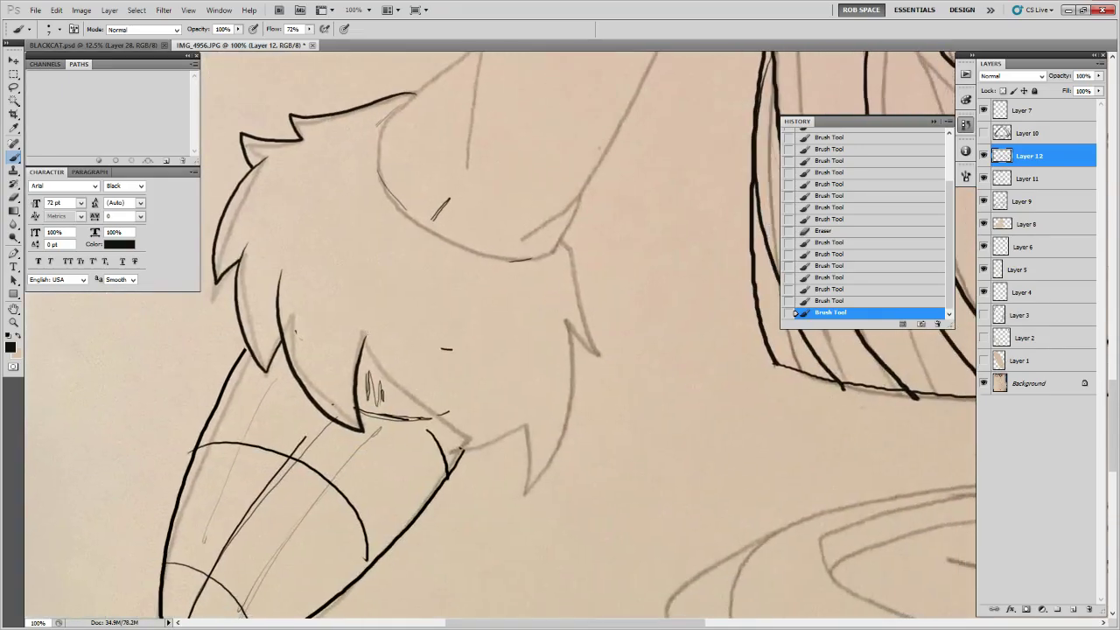
- Ink the lower fringe and the inner-side tufts of the extended leg's fur cuff, cleaning up the overlap
{"action": "mouse_move", "coordinate": [364, 335]}
{"action": "left_mouse_down"}
{"action": "mouse_move", "coordinate": [424, 409]}
{"action": "mouse_move", "coordinate": [464, 436]}
{"action": "mouse_move", "coordinate": [556, 422]}
{"action": "mouse_move", "coordinate": [574, 430]}
{"action": "mouse_move", "coordinate": [615, 412]}
{"action": "left_mouse_up"}
{"action": "key", "text": "e"}
{"action": "key", "text": "b"}
{"action": "left_click_drag", "start_coordinate": [699, 390], "coordinate": [654, 418]}
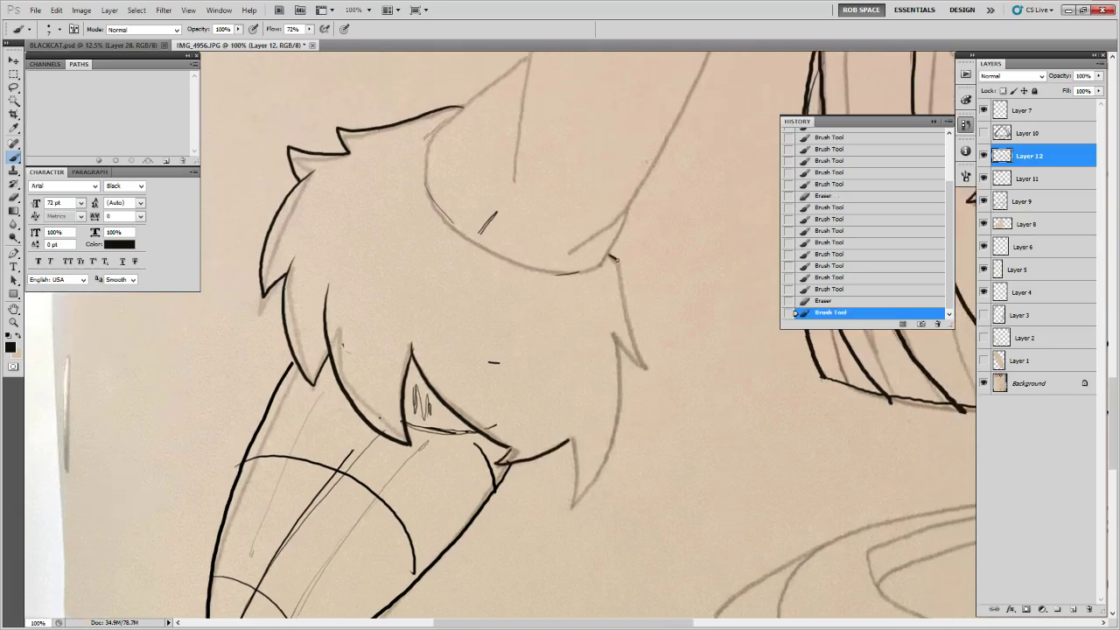
{"action": "mouse_move", "coordinate": [626, 283]}
{"action": "left_mouse_down"}
{"action": "mouse_move", "coordinate": [662, 361]}
{"action": "mouse_move", "coordinate": [617, 349]}
{"action": "mouse_move", "coordinate": [604, 467]}
{"action": "mouse_move", "coordinate": [568, 505]}
{"action": "left_mouse_up"}
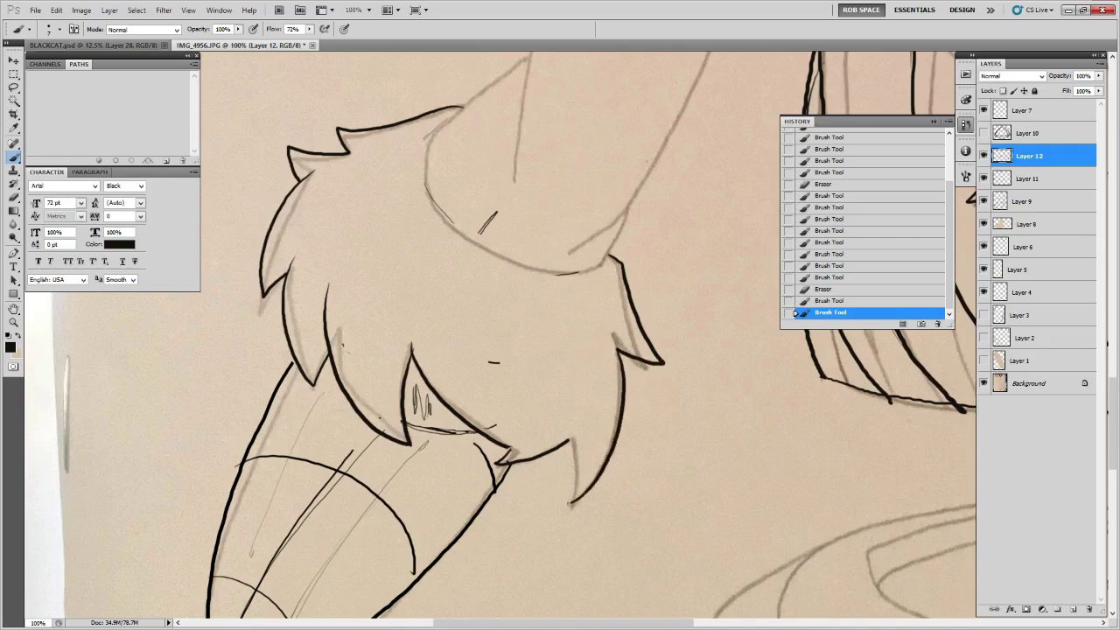
- Ink the fur tuft nearest the elbow beneath the raised forearm, including its short inner line
{"action": "left_click_drag", "start_coordinate": [655, 316], "coordinate": [427, 592]}
{"action": "mouse_move", "coordinate": [595, 252]}
{"action": "left_mouse_down"}
{"action": "mouse_move", "coordinate": [522, 470]}
{"action": "mouse_move", "coordinate": [722, 280]}
{"action": "left_mouse_up"}
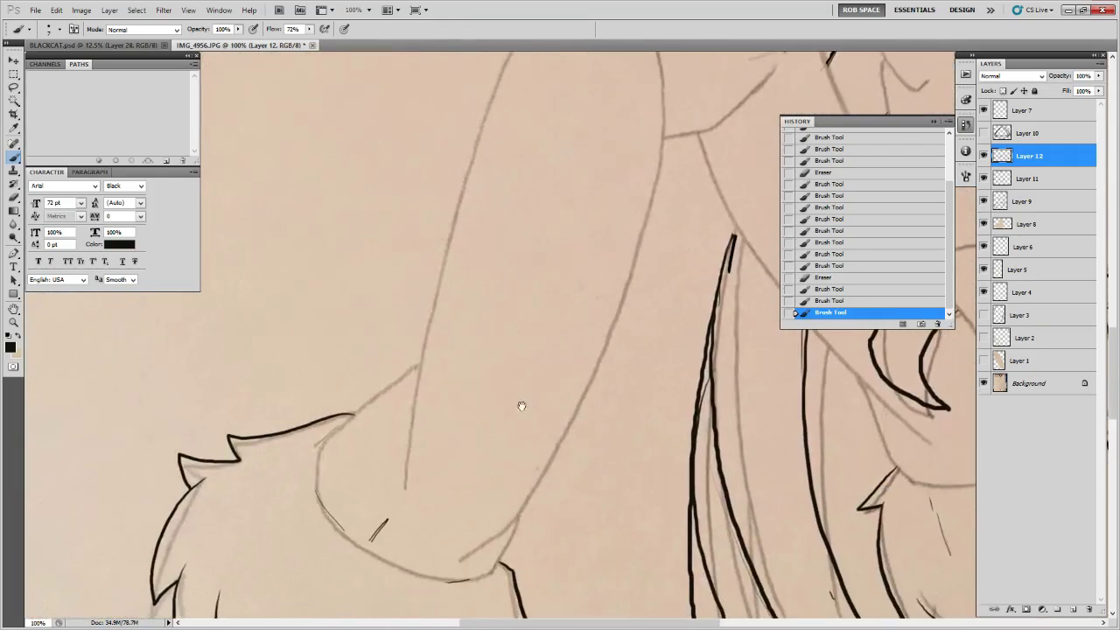
{"action": "left_click_drag", "start_coordinate": [481, 372], "coordinate": [406, 546]}
{"action": "mouse_move", "coordinate": [628, 177]}
{"action": "left_mouse_down"}
{"action": "mouse_move", "coordinate": [575, 344]}
{"action": "mouse_move", "coordinate": [568, 461]}
{"action": "mouse_move", "coordinate": [637, 491]}
{"action": "left_mouse_up"}
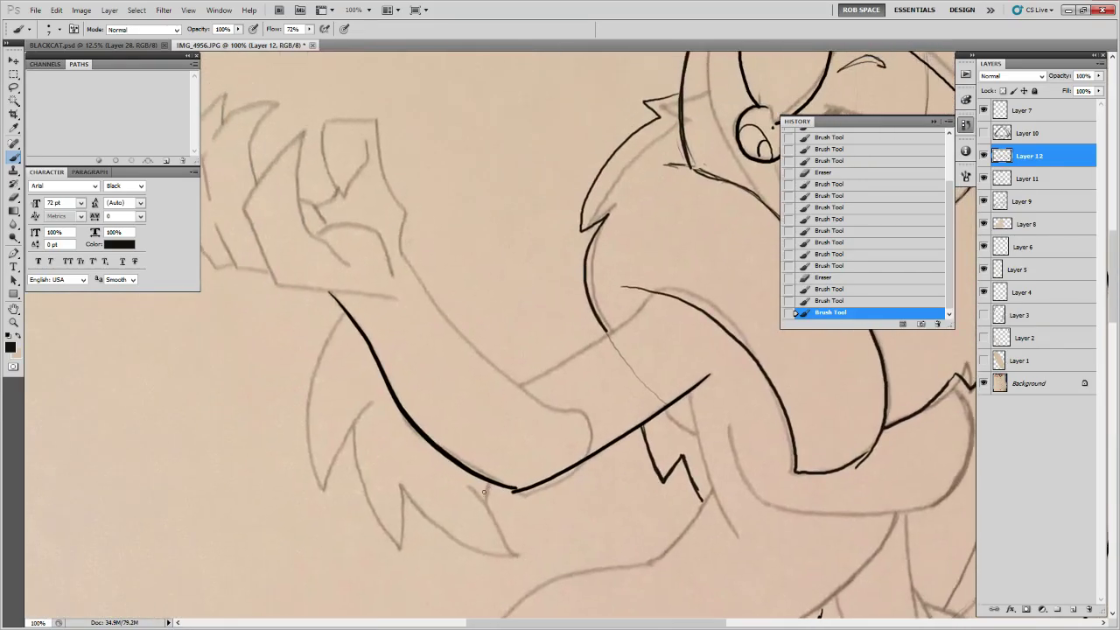
{"action": "left_click_drag", "start_coordinate": [472, 490], "coordinate": [514, 555]}
{"action": "mouse_move", "coordinate": [400, 484]}
{"action": "left_mouse_down"}
{"action": "mouse_move", "coordinate": [462, 543]}
{"action": "mouse_move", "coordinate": [516, 556]}
{"action": "left_mouse_up"}
{"action": "left_click_drag", "start_coordinate": [488, 483], "coordinate": [487, 520]}
- Find the layer holding the thin construction lines across the face, select Layer 11, and erase them
{"action": "left_click_drag", "start_coordinate": [554, 430], "coordinate": [600, 467]}
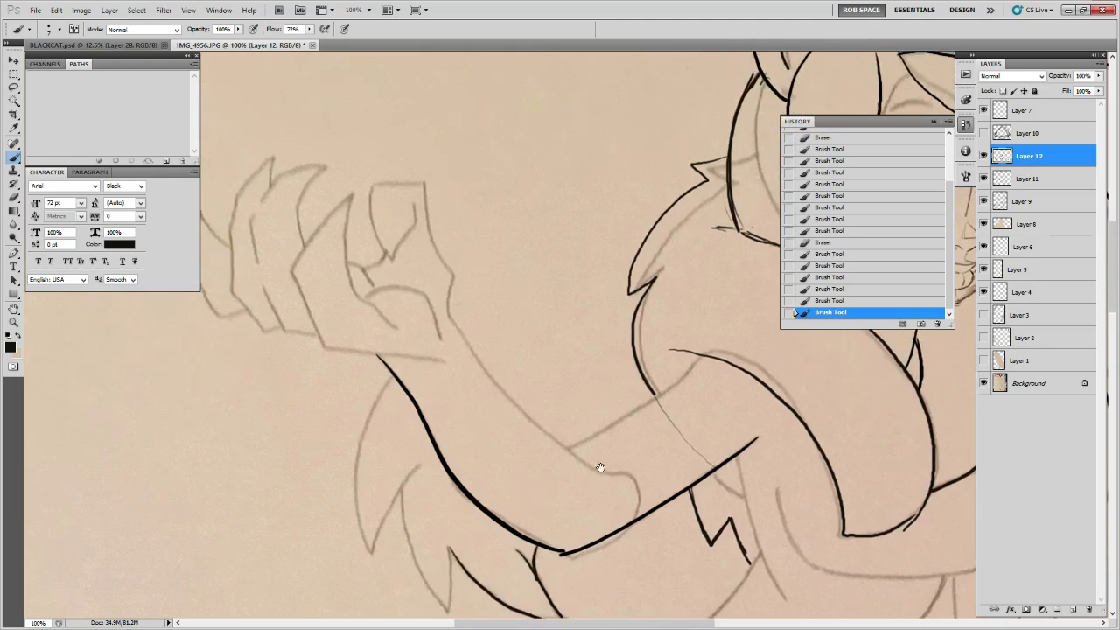
{"action": "left_click_drag", "start_coordinate": [771, 466], "coordinate": [564, 500]}
{"action": "left_click_drag", "start_coordinate": [473, 474], "coordinate": [315, 516]}
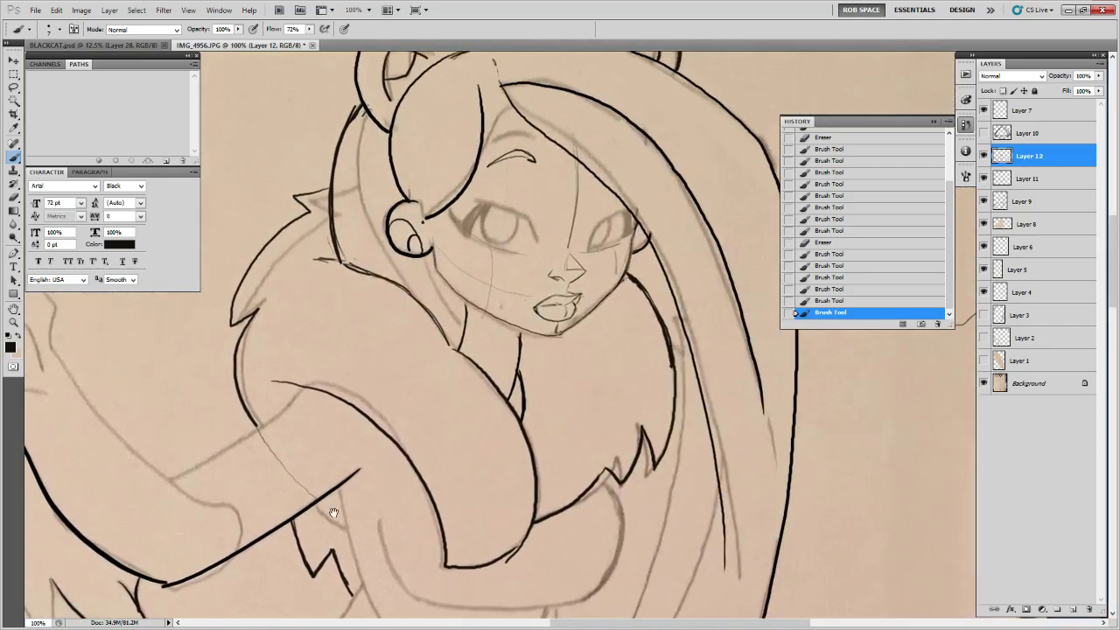
{"action": "key", "text": "e"}
{"action": "left_click_drag", "start_coordinate": [500, 236], "coordinate": [612, 209]}
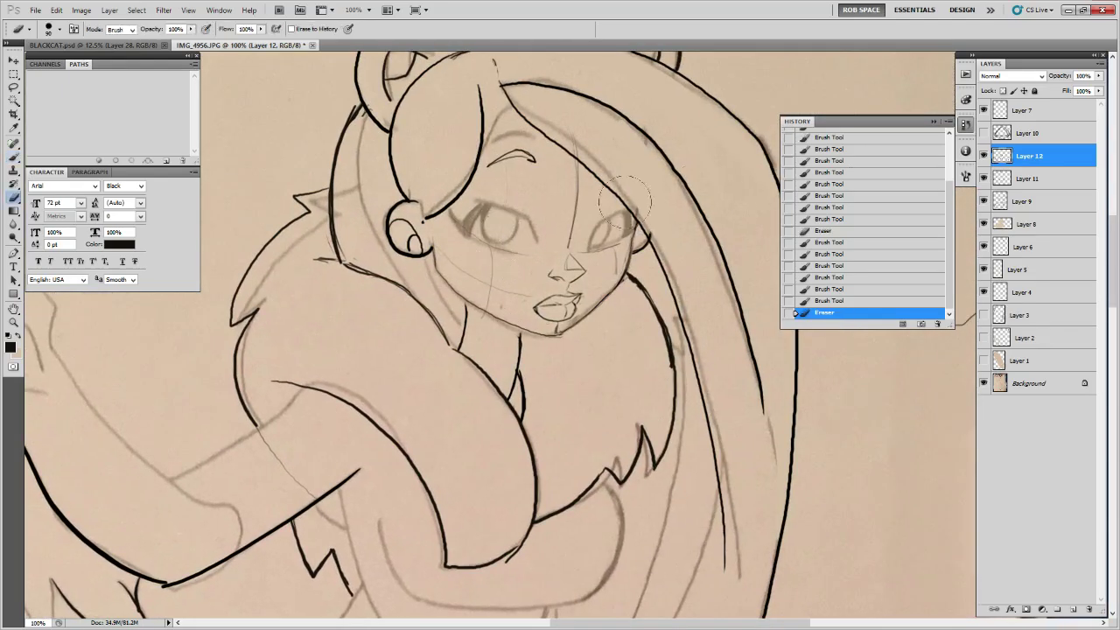
{"action": "left_click", "coordinate": [984, 202]}
{"action": "left_click", "coordinate": [984, 202]}
{"action": "left_click", "coordinate": [984, 180]}
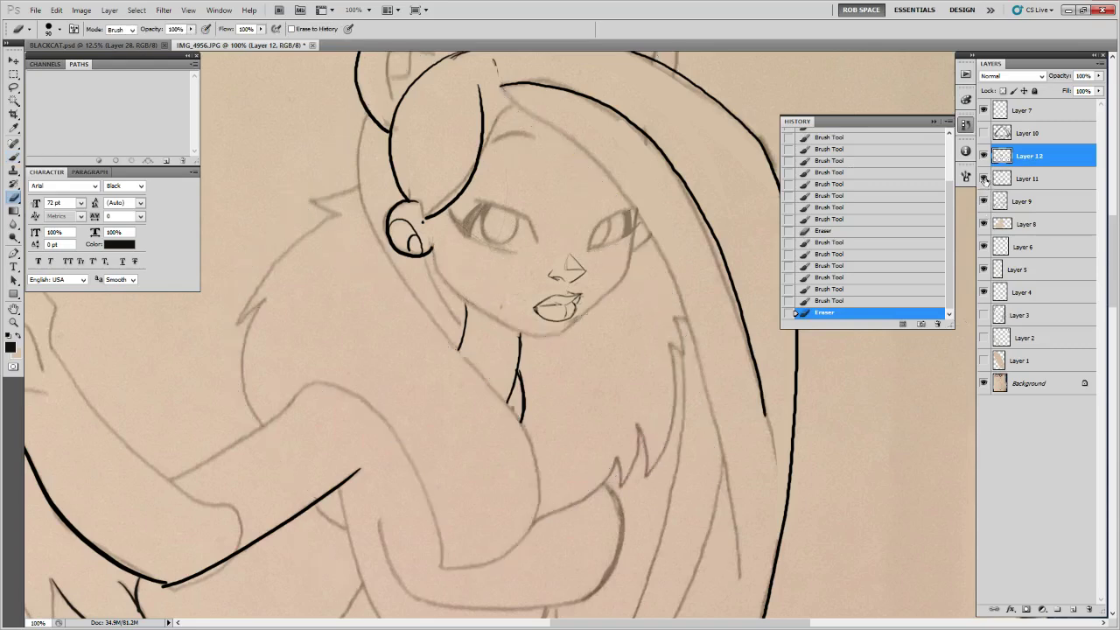
{"action": "left_click", "coordinate": [984, 180]}
{"action": "left_click", "coordinate": [1027, 179]}
{"action": "mouse_move", "coordinate": [483, 269]}
{"action": "left_mouse_down"}
{"action": "mouse_move", "coordinate": [468, 237]}
{"action": "mouse_move", "coordinate": [534, 289]}
{"action": "mouse_move", "coordinate": [598, 251]}
{"action": "left_mouse_up"}
{"action": "left_click_drag", "start_coordinate": [602, 260], "coordinate": [609, 272]}
- Ink the upper arc and innermost curl of the swirl on the ground between the boots
{"action": "key", "text": "z"}
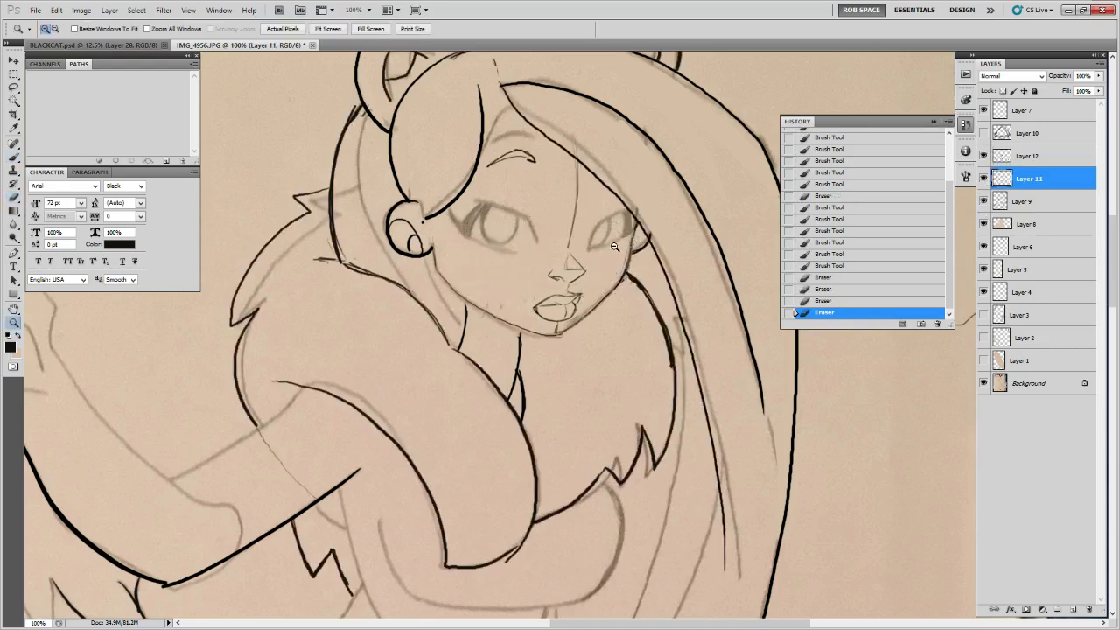
{"action": "left_click", "coordinate": [617, 253], "text": "alt"}
{"action": "left_click", "coordinate": [617, 255], "text": "alt"}
{"action": "left_click", "coordinate": [620, 259], "text": "alt"}
{"action": "left_click", "coordinate": [627, 269], "text": "alt"}
{"action": "left_click_drag", "start_coordinate": [650, 319], "coordinate": [636, 215]}
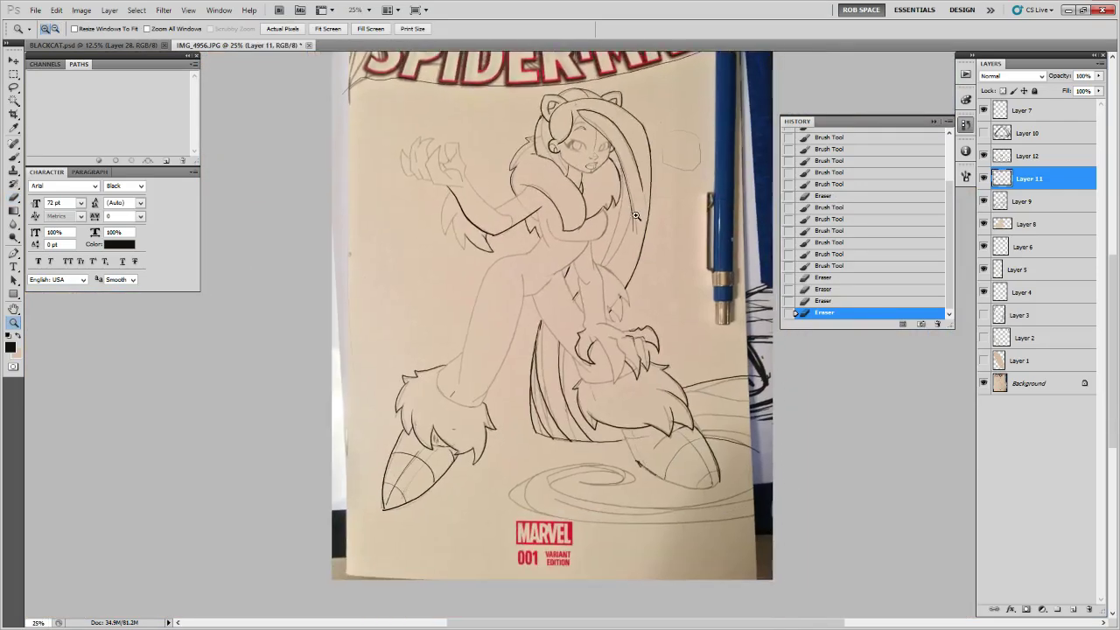
{"action": "left_click", "coordinate": [680, 481]}
{"action": "left_click", "coordinate": [685, 483]}
{"action": "key", "text": "b"}
{"action": "key", "text": "z"}
{"action": "left_click", "coordinate": [568, 466]}
{"action": "left_click_drag", "start_coordinate": [574, 441], "coordinate": [708, 367]}
{"action": "key", "text": "b"}
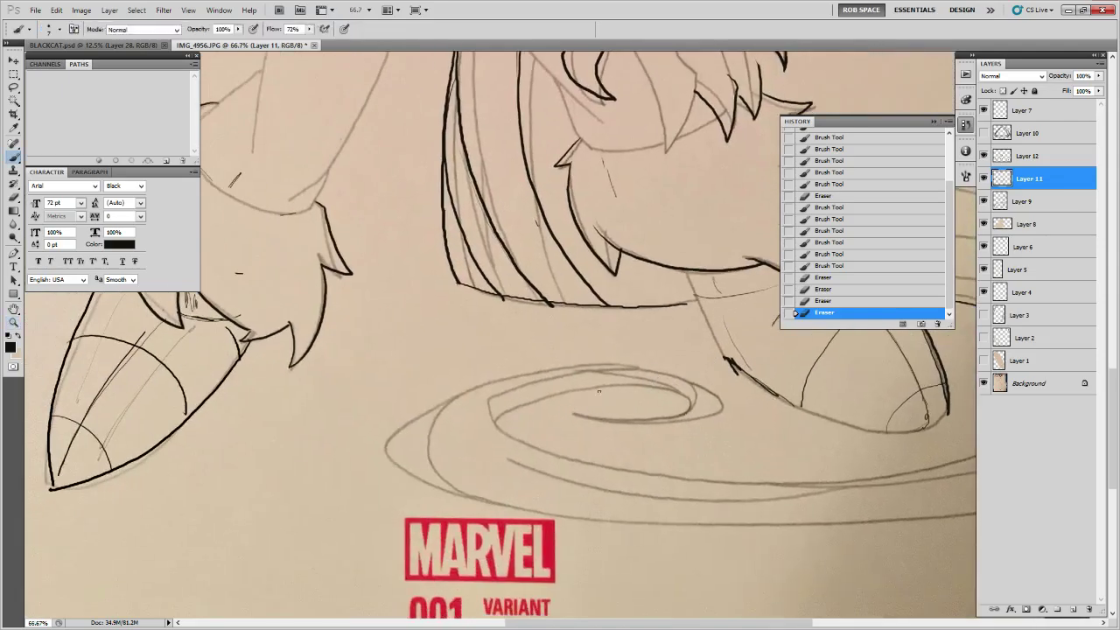
{"action": "left_click_drag", "start_coordinate": [491, 397], "coordinate": [621, 364]}
{"action": "mouse_move", "coordinate": [685, 418]}
{"action": "left_mouse_down"}
{"action": "mouse_move", "coordinate": [570, 415]}
{"action": "mouse_move", "coordinate": [691, 390]}
{"action": "mouse_move", "coordinate": [657, 369]}
{"action": "mouse_move", "coordinate": [557, 365]}
{"action": "mouse_move", "coordinate": [492, 379]}
{"action": "left_mouse_up"}
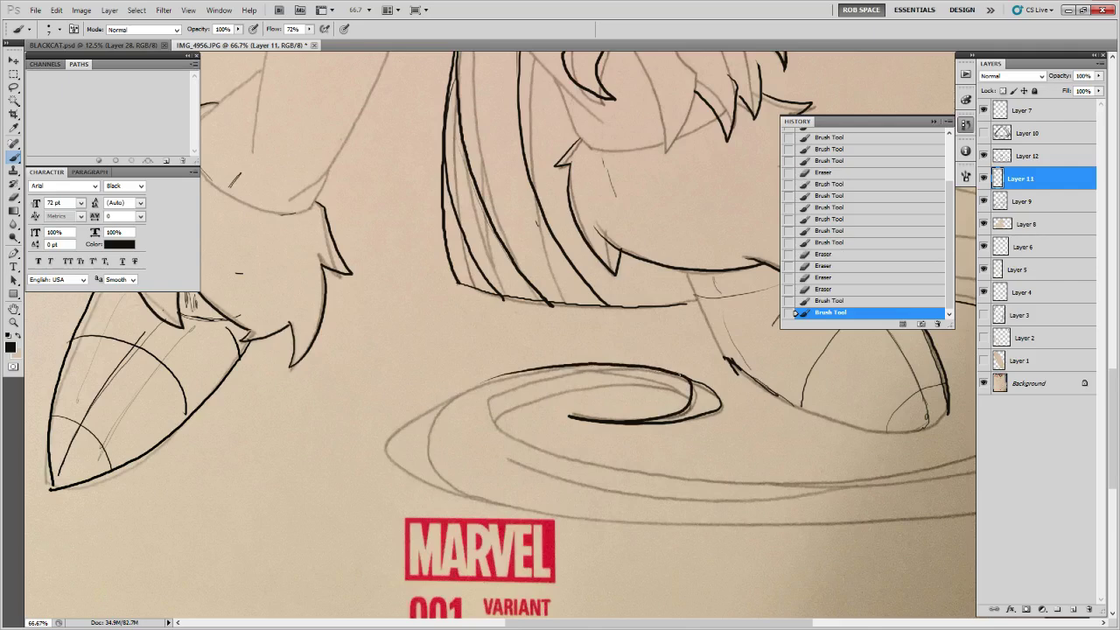
- Ink the inner loop of the ground swirl around its curl, erasing excess ink at the curl's inner end
{"action": "mouse_move", "coordinate": [594, 365]}
{"action": "left_mouse_down"}
{"action": "mouse_move", "coordinate": [495, 387]}
{"action": "mouse_move", "coordinate": [493, 418]}
{"action": "mouse_move", "coordinate": [512, 437]}
{"action": "left_mouse_up"}
{"action": "left_click_drag", "start_coordinate": [529, 399], "coordinate": [680, 396]}
{"action": "mouse_move", "coordinate": [745, 533]}
{"action": "left_mouse_down"}
{"action": "mouse_move", "coordinate": [702, 294]}
{"action": "mouse_move", "coordinate": [697, 396]}
{"action": "left_mouse_up"}
{"action": "key", "text": "e"}
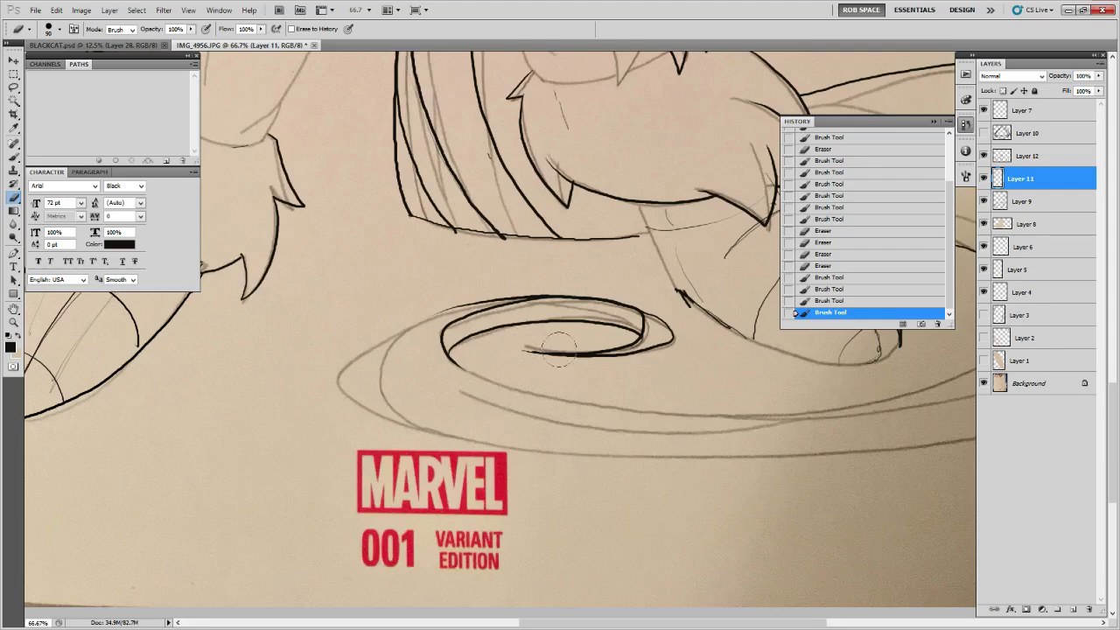
{"action": "left_click_drag", "start_coordinate": [557, 349], "coordinate": [567, 351]}
- Ink the long lower curve of the ground swirl, sweeping beneath the boot to the cover's edge
{"action": "key", "text": "z"}
{"action": "left_click", "coordinate": [692, 370], "text": "alt"}
{"action": "left_click", "coordinate": [692, 370], "text": "alt"}
{"action": "left_click", "coordinate": [692, 370], "text": "alt"}
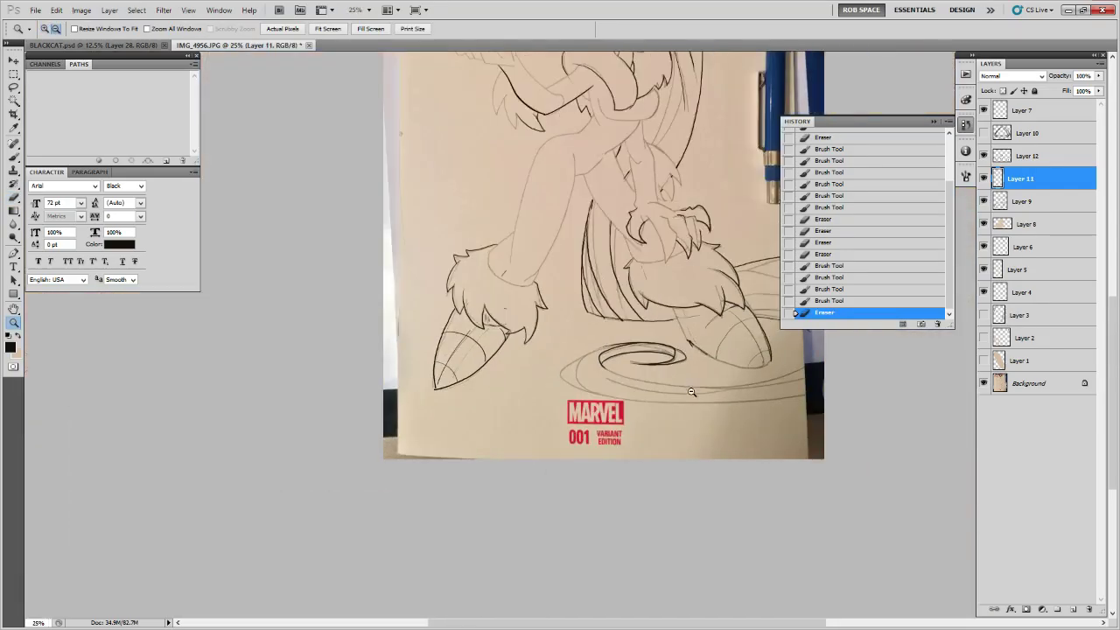
{"action": "left_click_drag", "start_coordinate": [737, 415], "coordinate": [642, 445]}
{"action": "key", "text": "b"}
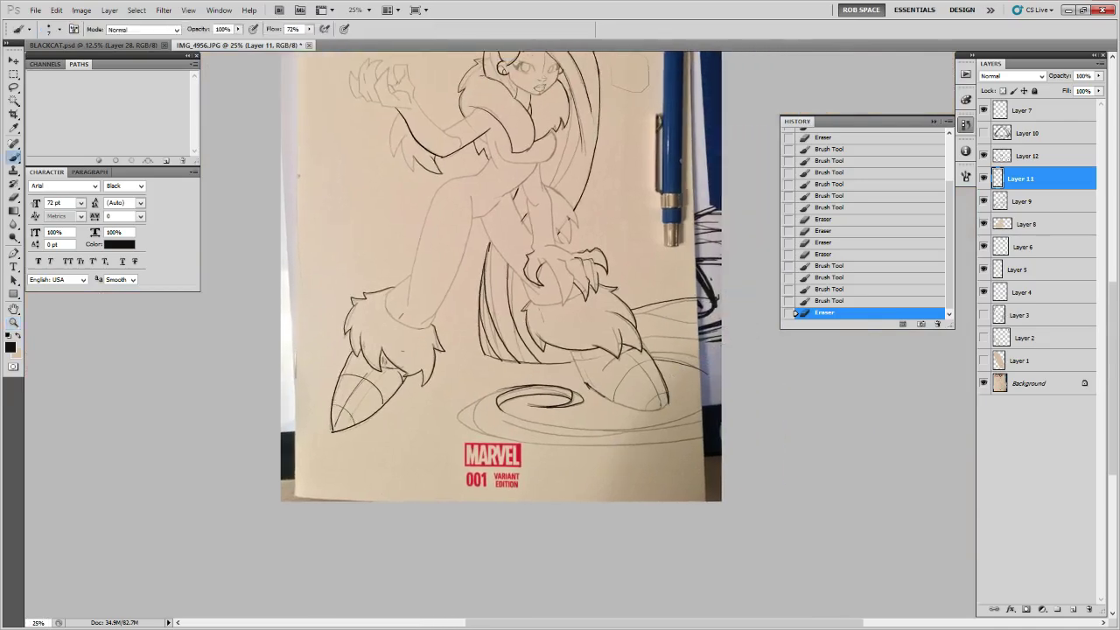
{"action": "left_click_drag", "start_coordinate": [703, 372], "coordinate": [707, 373]}
{"action": "left_click_drag", "start_coordinate": [638, 310], "coordinate": [698, 299]}
{"action": "mouse_move", "coordinate": [696, 432]}
{"action": "left_mouse_down"}
{"action": "mouse_move", "coordinate": [709, 427]}
{"action": "mouse_move", "coordinate": [639, 466]}
{"action": "left_mouse_up"}
{"action": "key", "text": "z"}
{"action": "left_click", "coordinate": [679, 429]}
{"action": "key", "text": "b"}
{"action": "key", "text": "z"}
{"action": "left_click", "coordinate": [688, 431]}
{"action": "key", "text": "b"}
{"action": "mouse_move", "coordinate": [687, 411]}
{"action": "left_mouse_down"}
{"action": "mouse_move", "coordinate": [511, 448]}
{"action": "mouse_move", "coordinate": [283, 430]}
{"action": "left_mouse_up"}
{"action": "left_click", "coordinate": [637, 453], "text": "ctrl"}
{"action": "left_click_drag", "start_coordinate": [559, 494], "coordinate": [540, 530]}
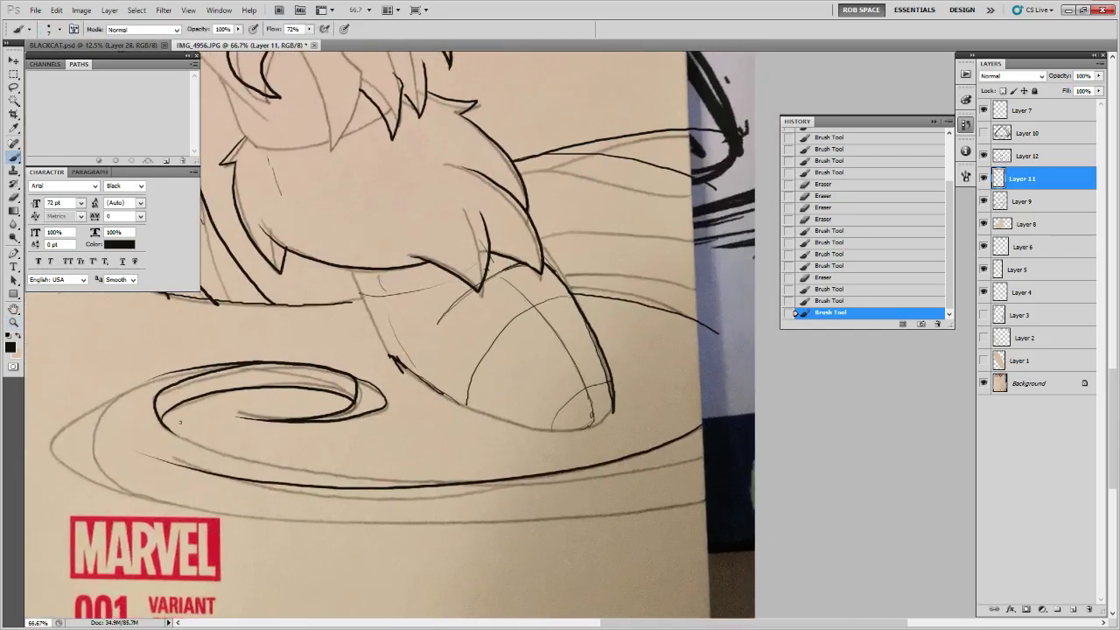
- Ink the curve running from the swirl's inner loop into the long lower curve, redoing unsatisfactory strokes
{"action": "mouse_move", "coordinate": [168, 429]}
{"action": "left_mouse_down"}
{"action": "mouse_move", "coordinate": [236, 457]}
{"action": "mouse_move", "coordinate": [416, 476]}
{"action": "mouse_move", "coordinate": [498, 471]}
{"action": "left_mouse_up"}
{"action": "key", "text": "ctrl+z"}
{"action": "mouse_move", "coordinate": [163, 424]}
{"action": "left_mouse_down"}
{"action": "mouse_move", "coordinate": [274, 462]}
{"action": "mouse_move", "coordinate": [488, 480]}
{"action": "mouse_move", "coordinate": [296, 444]}
{"action": "mouse_move", "coordinate": [306, 442]}
{"action": "left_mouse_up"}
{"action": "left_click_drag", "start_coordinate": [275, 441], "coordinate": [534, 401]}
{"action": "key", "text": "ctrl+z"}
{"action": "left_click_drag", "start_coordinate": [279, 441], "coordinate": [320, 440]}
{"action": "left_click_drag", "start_coordinate": [275, 422], "coordinate": [511, 383]}
- Touch up the inked lower edge of the hair hanging between the boots
{"action": "key", "text": "z"}
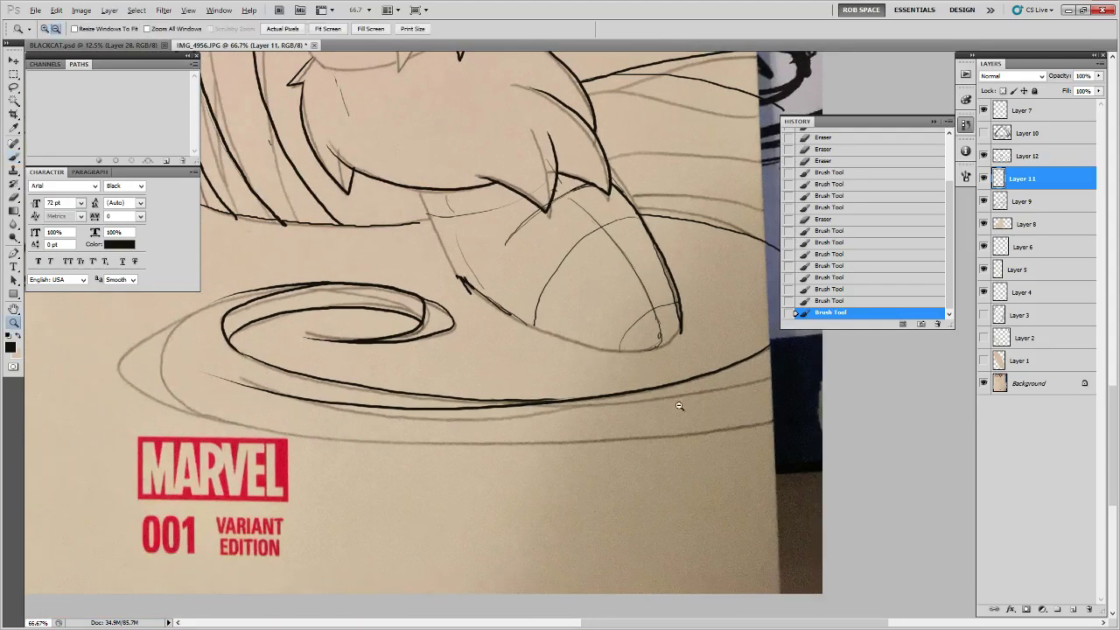
{"action": "left_click", "coordinate": [680, 406], "text": "alt"}
{"action": "left_click", "coordinate": [695, 442], "text": "alt"}
{"action": "left_click_drag", "start_coordinate": [693, 428], "coordinate": [655, 493]}
{"action": "left_click", "coordinate": [652, 442]}
{"action": "left_click", "coordinate": [626, 435]}
{"action": "key", "text": "b"}
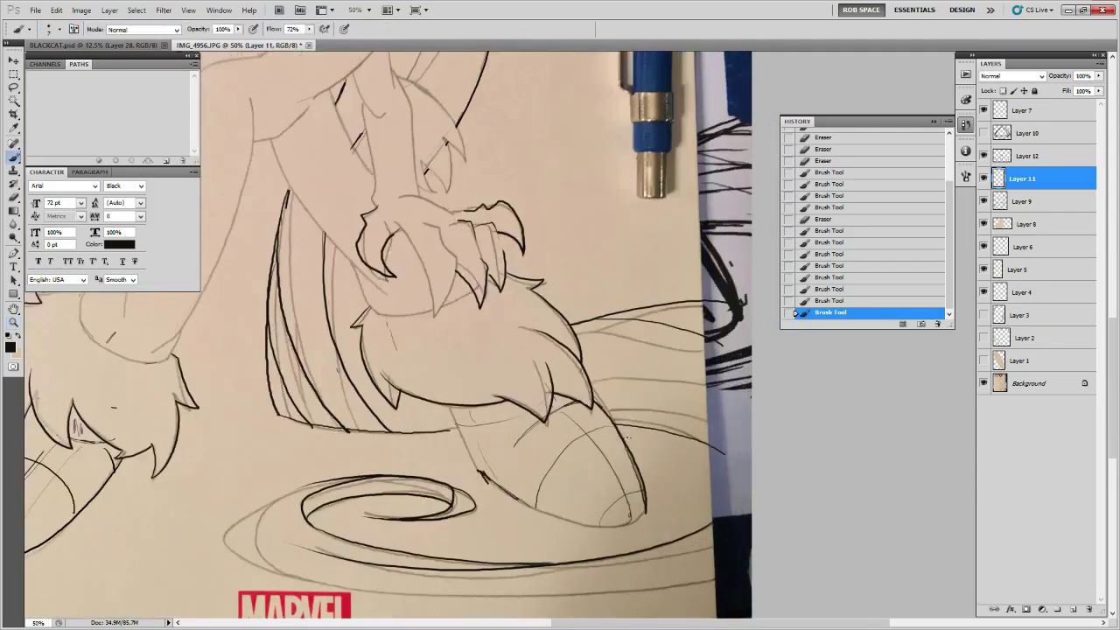
{"action": "left_click_drag", "start_coordinate": [662, 432], "coordinate": [798, 434]}
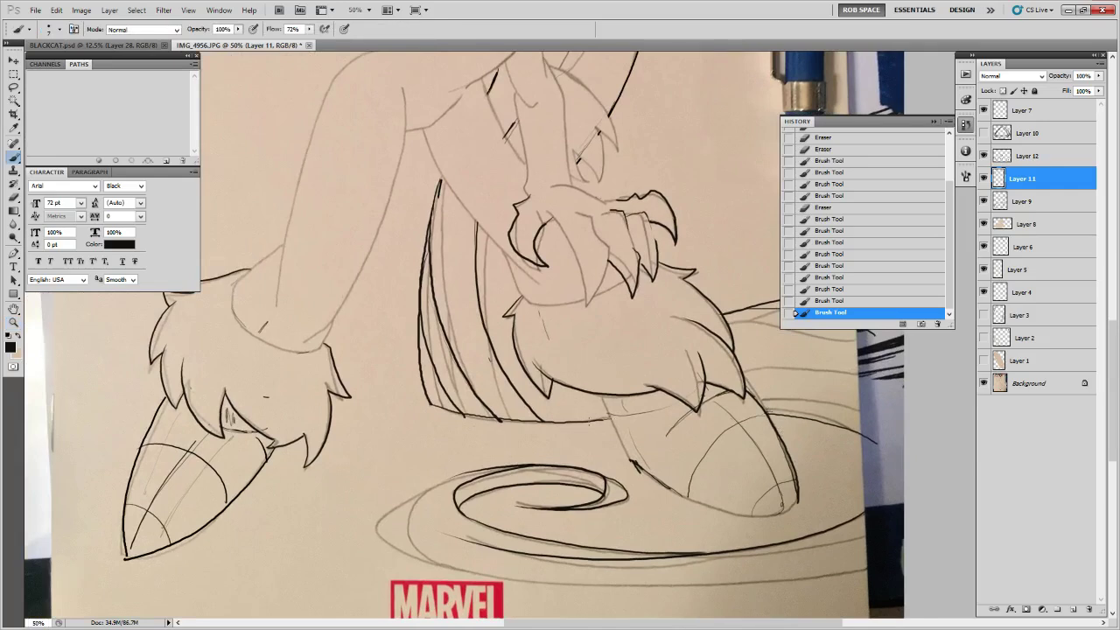
{"action": "key", "text": "e"}
{"action": "key", "text": "b"}
{"action": "mouse_move", "coordinate": [433, 405]}
{"action": "left_mouse_down"}
{"action": "mouse_move", "coordinate": [428, 396]}
{"action": "mouse_move", "coordinate": [464, 414]}
{"action": "left_mouse_up"}
{"action": "mouse_move", "coordinate": [466, 224]}
{"action": "left_mouse_down"}
{"action": "mouse_move", "coordinate": [460, 312]}
{"action": "mouse_move", "coordinate": [478, 527]}
{"action": "left_mouse_up"}
- Ink the inner edge of the long hair falling beside the torso down to the lowered arm
{"action": "left_click_drag", "start_coordinate": [642, 344], "coordinate": [610, 421]}
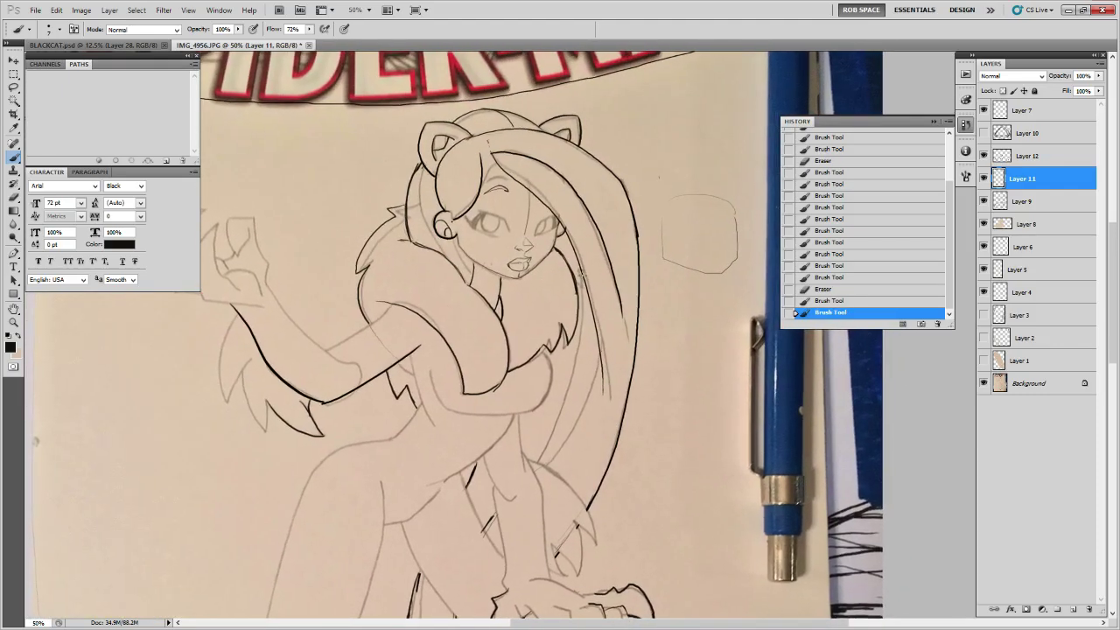
{"action": "left_click_drag", "start_coordinate": [576, 345], "coordinate": [532, 464]}
{"action": "mouse_move", "coordinate": [644, 497]}
{"action": "left_mouse_down"}
{"action": "mouse_move", "coordinate": [644, 270]}
{"action": "mouse_move", "coordinate": [639, 359]}
{"action": "left_mouse_up"}
{"action": "key", "text": "z"}
{"action": "left_click", "coordinate": [644, 270], "text": "alt"}
{"action": "left_click", "coordinate": [645, 297], "text": "alt"}
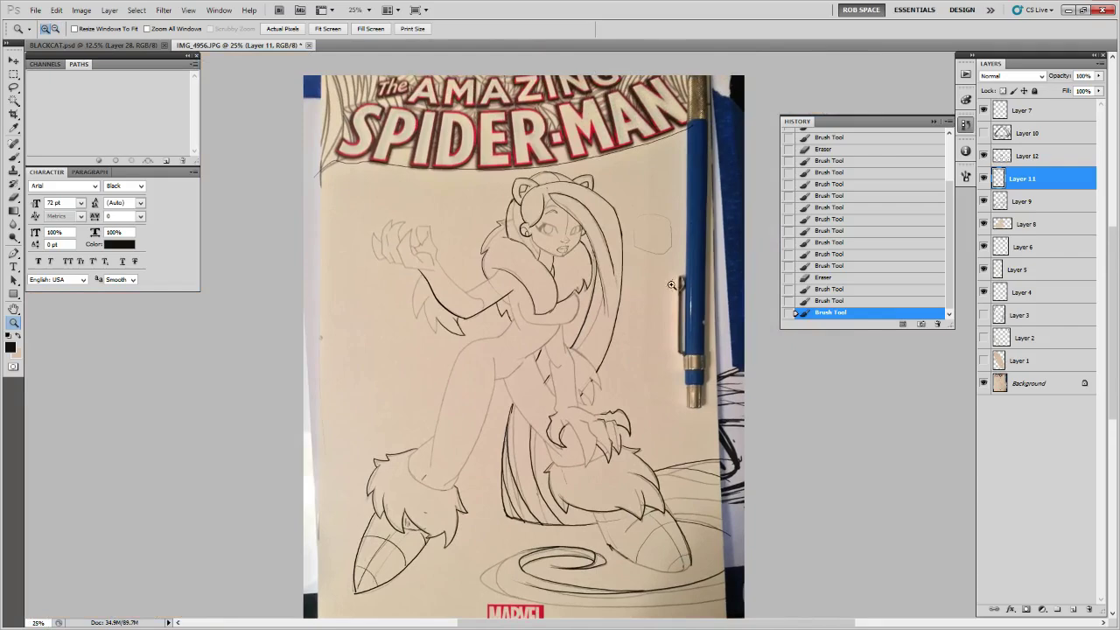
- Ink the short strand curving down from the hair parting, covering stray ink above it with sampled paper colour before resampling black
{"action": "left_click", "coordinate": [627, 245]}
{"action": "left_click", "coordinate": [627, 245]}
{"action": "left_click", "coordinate": [627, 244]}
{"action": "left_click_drag", "start_coordinate": [627, 245], "coordinate": [753, 476]}
{"action": "left_click", "coordinate": [753, 477]}
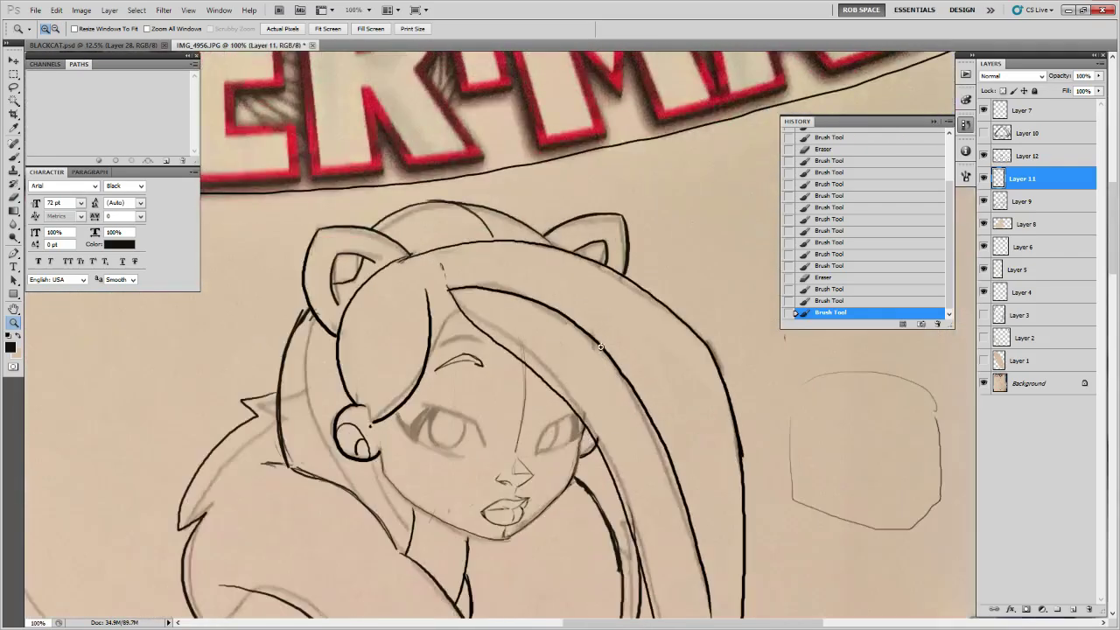
{"action": "key", "text": "b"}
{"action": "mouse_move", "coordinate": [441, 266]}
{"action": "left_mouse_down"}
{"action": "mouse_move", "coordinate": [450, 295]}
{"action": "mouse_move", "coordinate": [431, 343]}
{"action": "left_mouse_up"}
{"action": "left_click", "coordinate": [441, 268], "text": "alt"}
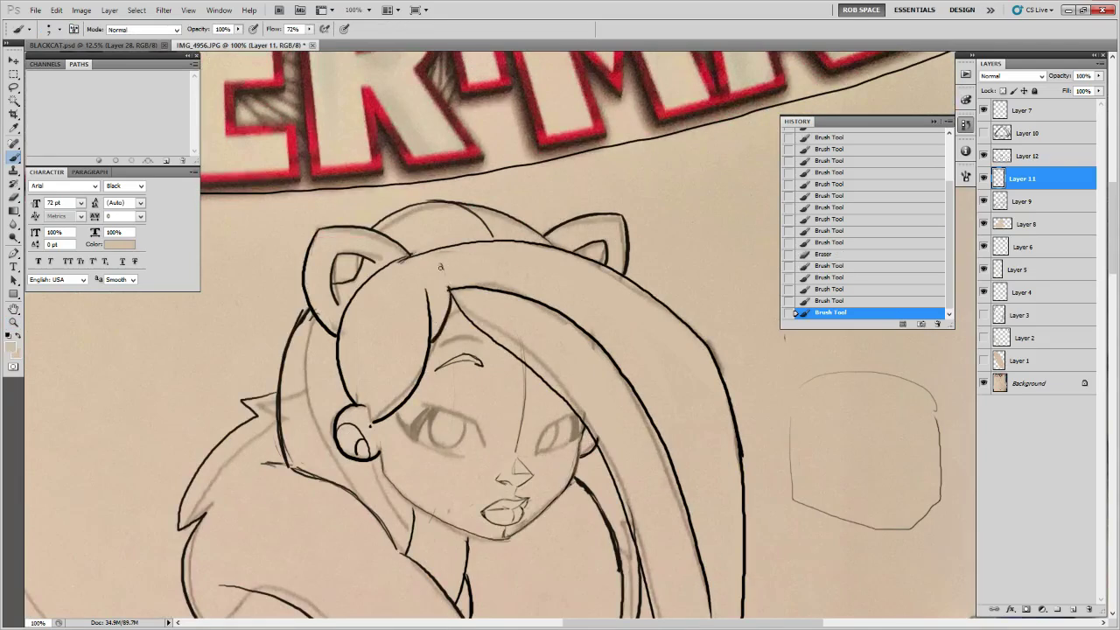
{"action": "left_click_drag", "start_coordinate": [441, 265], "coordinate": [445, 275]}
{"action": "left_click", "coordinate": [447, 316], "text": "alt"}
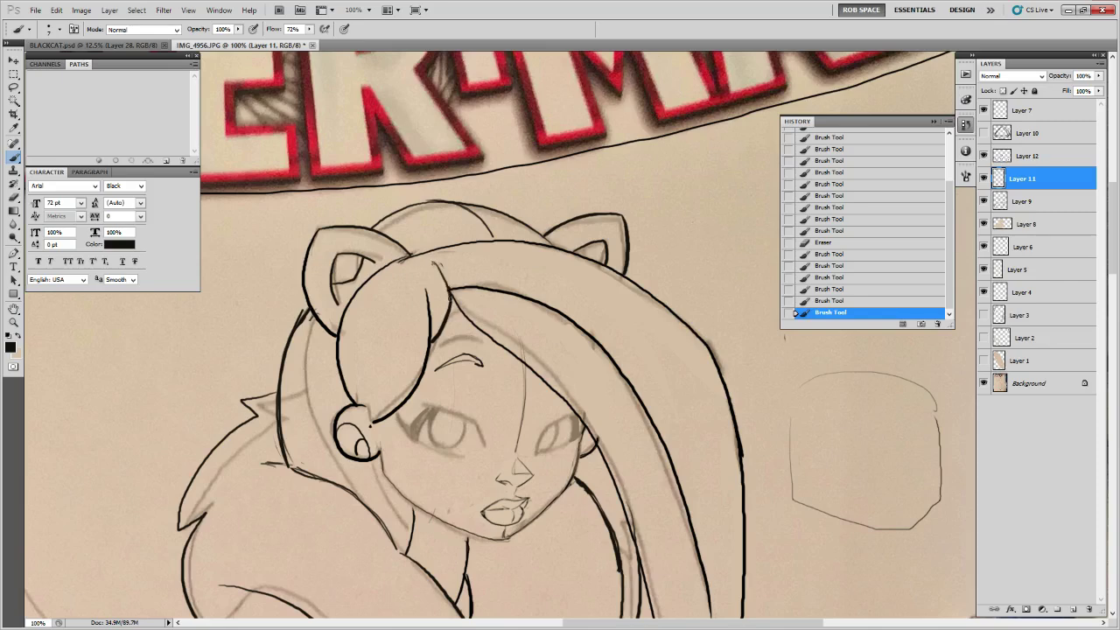
- Paint over the inner line of the long hair with sampled skin-toned paper colour, and restore black as the brush colour
{"action": "left_click_drag", "start_coordinate": [628, 344], "coordinate": [528, 251]}
{"action": "left_click", "coordinate": [417, 186], "text": "alt"}
{"action": "mouse_move", "coordinate": [353, 197]}
{"action": "left_mouse_down"}
{"action": "mouse_move", "coordinate": [476, 235]}
{"action": "mouse_move", "coordinate": [439, 208]}
{"action": "mouse_move", "coordinate": [551, 354]}
{"action": "mouse_move", "coordinate": [538, 293]}
{"action": "mouse_move", "coordinate": [610, 540]}
{"action": "left_mouse_up"}
{"action": "mouse_move", "coordinate": [489, 248]}
{"action": "left_mouse_down"}
{"action": "mouse_move", "coordinate": [573, 374]}
{"action": "mouse_move", "coordinate": [577, 418]}
{"action": "left_mouse_up"}
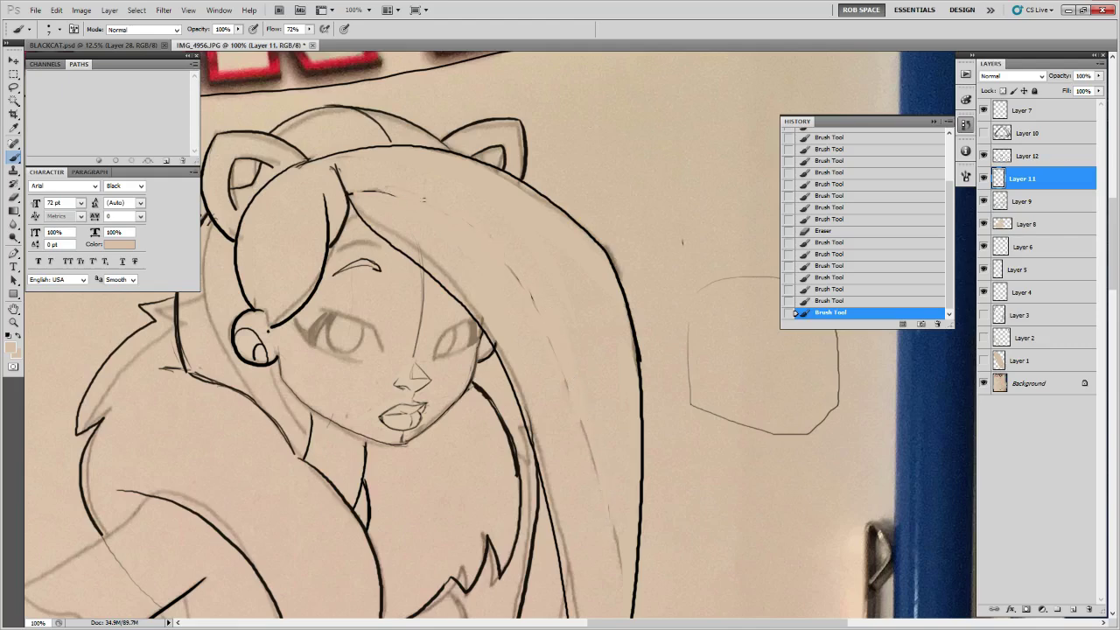
{"action": "key", "text": "z"}
{"action": "left_click", "coordinate": [430, 228], "text": "alt"}
{"action": "left_click", "coordinate": [430, 228], "text": "alt"}
{"action": "left_click", "coordinate": [429, 228], "text": "alt"}
{"action": "left_click", "coordinate": [497, 273], "text": "alt"}
{"action": "mouse_move", "coordinate": [533, 317]}
{"action": "left_mouse_down"}
{"action": "mouse_move", "coordinate": [629, 259]}
{"action": "mouse_move", "coordinate": [624, 303]}
{"action": "mouse_move", "coordinate": [654, 360]}
{"action": "left_mouse_up"}
{"action": "left_click", "coordinate": [611, 241]}
{"action": "left_click", "coordinate": [611, 242]}
{"action": "left_click", "coordinate": [610, 241]}
{"action": "key", "text": "b"}
{"action": "key", "text": "x"}
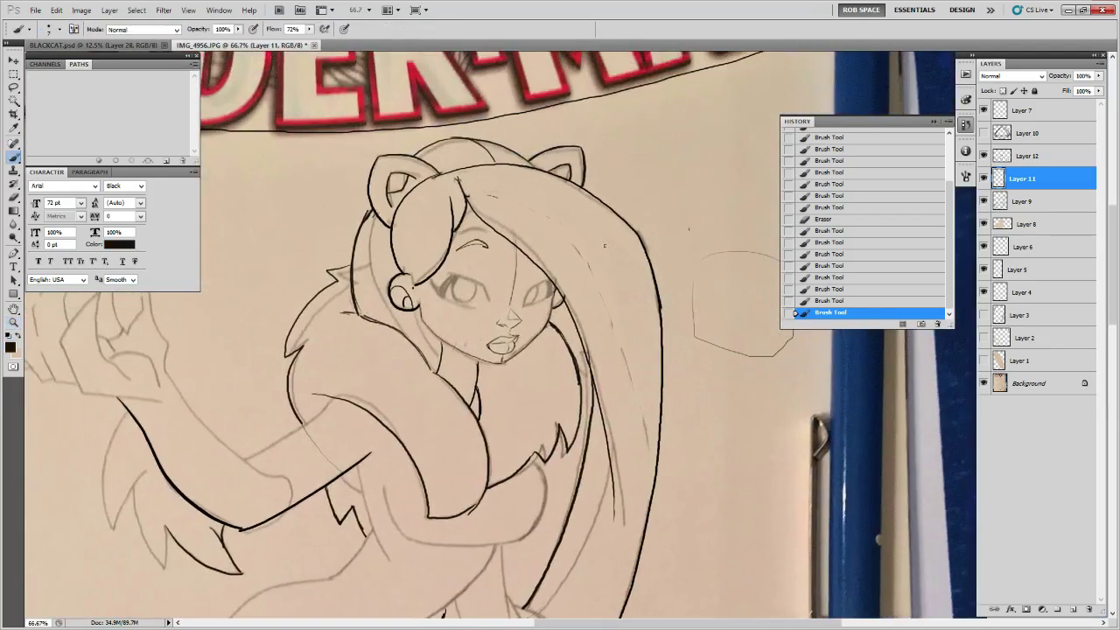
- Try inking a new inner strand line down the length of the long hair
{"action": "left_click_drag", "start_coordinate": [657, 461], "coordinate": [612, 369]}
{"action": "left_click_drag", "start_coordinate": [539, 110], "coordinate": [614, 282]}
{"action": "key", "text": "z"}
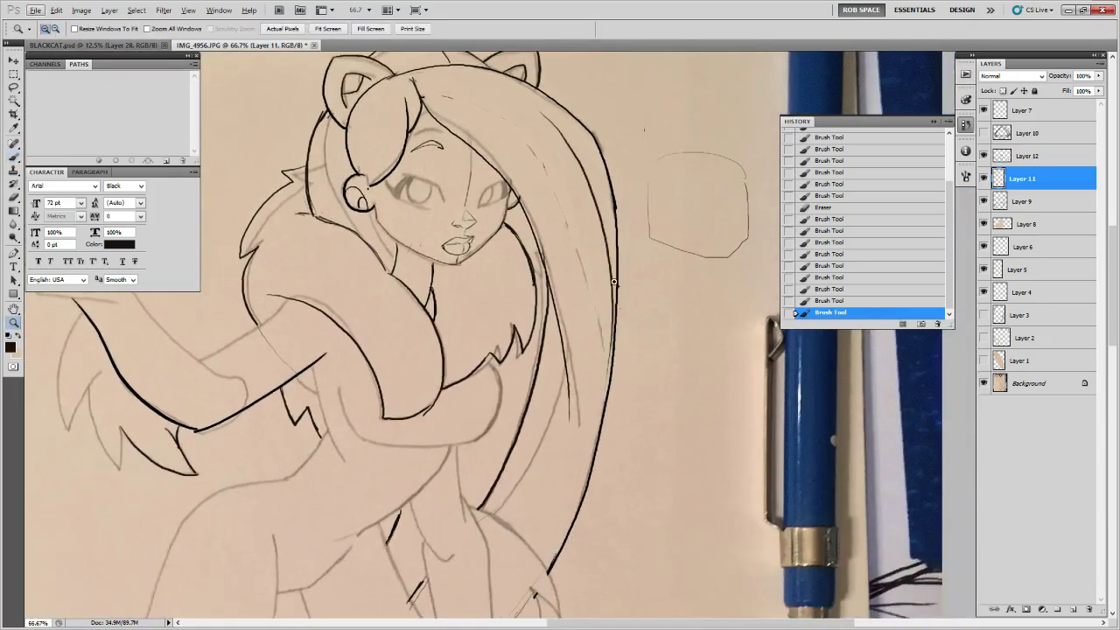
{"action": "key", "text": "b"}
{"action": "left_click", "coordinate": [563, 136]}
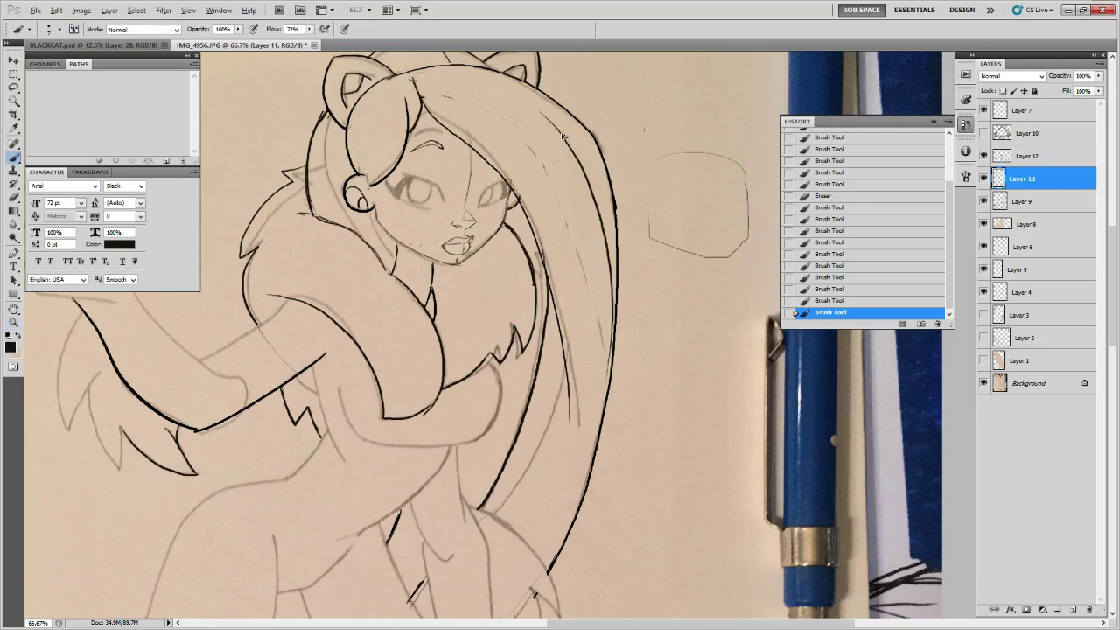
{"action": "key", "text": "ctrl+alt+z"}
{"action": "key", "text": "ctrl+alt+z"}
{"action": "mouse_move", "coordinate": [539, 109]}
{"action": "left_mouse_down"}
{"action": "mouse_move", "coordinate": [578, 154]}
{"action": "mouse_move", "coordinate": [612, 325]}
{"action": "mouse_move", "coordinate": [612, 397]}
{"action": "mouse_move", "coordinate": [629, 225]}
{"action": "mouse_move", "coordinate": [575, 385]}
{"action": "left_mouse_up"}
{"action": "key", "text": "z"}
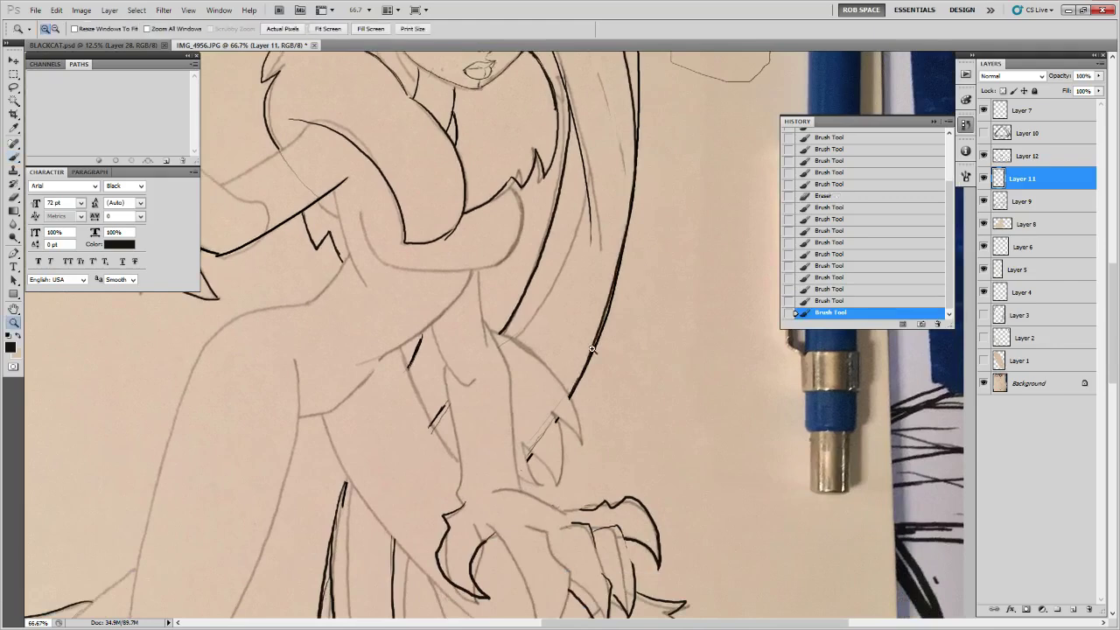
{"action": "left_click", "coordinate": [597, 351], "text": "alt"}
{"action": "left_click", "coordinate": [597, 351], "text": "alt"}
{"action": "left_click", "coordinate": [597, 352], "text": "alt"}
{"action": "left_click", "coordinate": [597, 352], "text": "alt"}
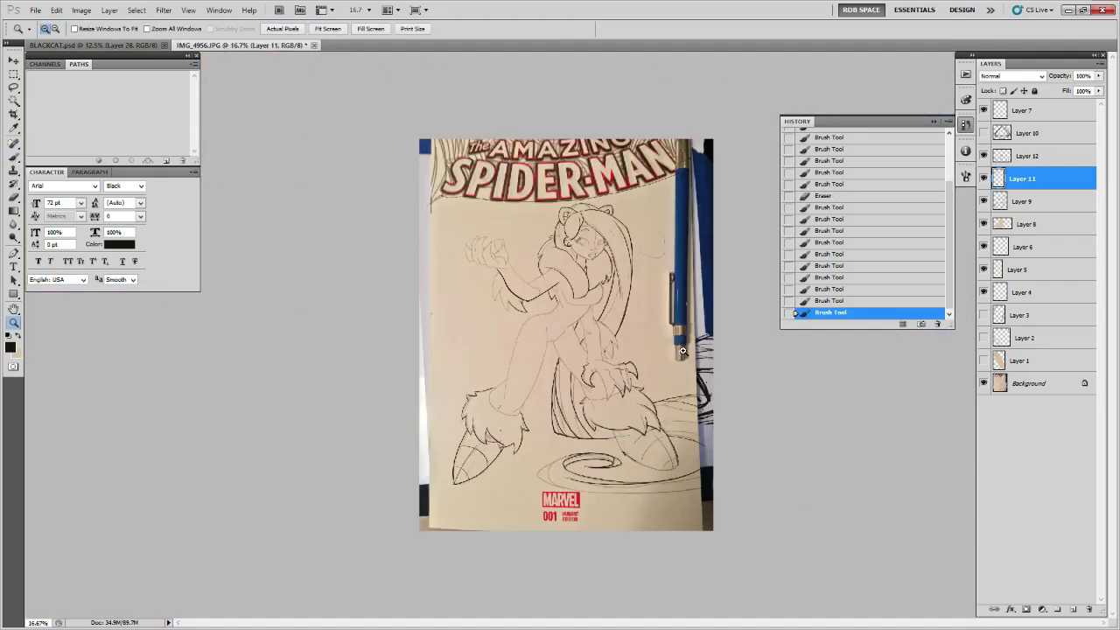
- Undo the latest inner strand strokes in the long hair, comparing the drawing with and without them
{"action": "left_click", "coordinate": [636, 332]}
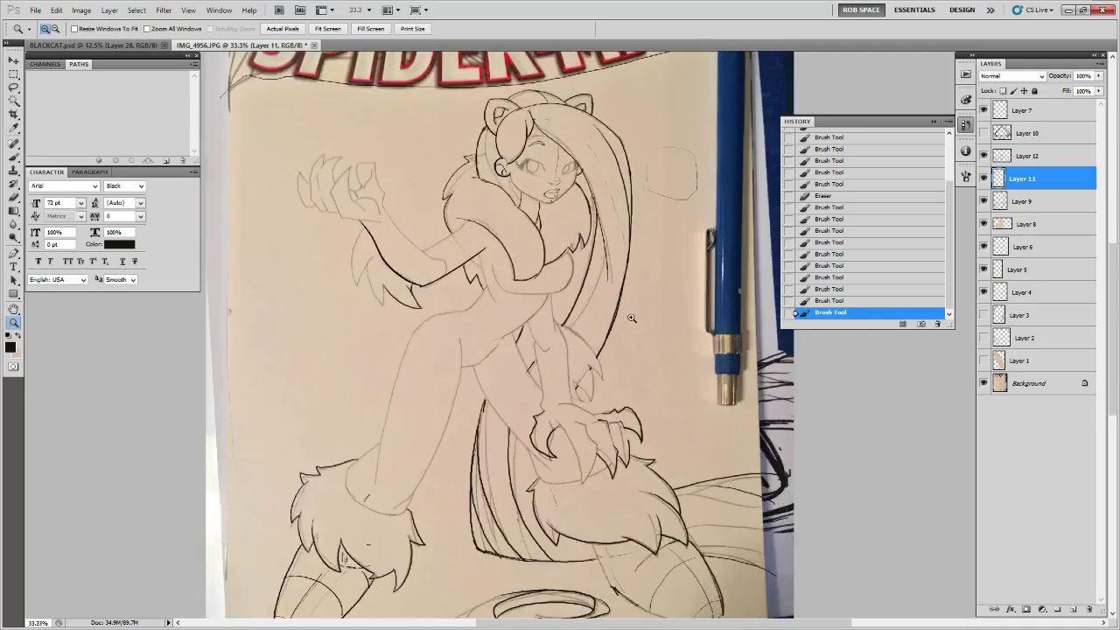
{"action": "key", "text": "ctrl+alt+z"}
{"action": "key", "text": "ctrl+alt+z"}
{"action": "key", "text": "ctrl+alt+z"}
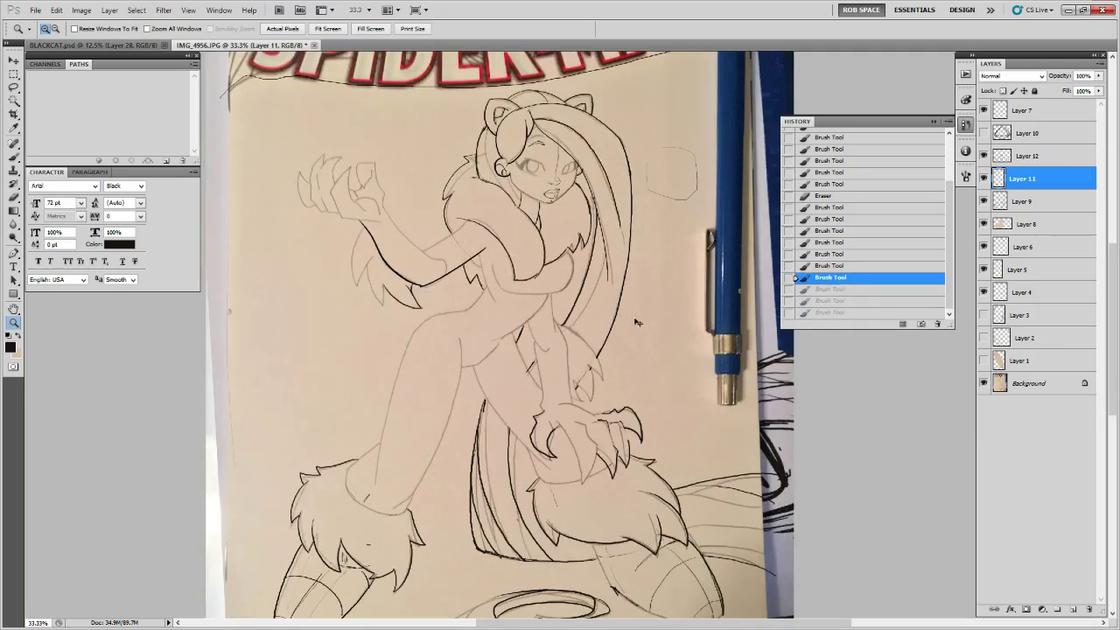
{"action": "key", "text": "ctrl+shift+z"}
{"action": "key", "text": "ctrl+shift+z"}
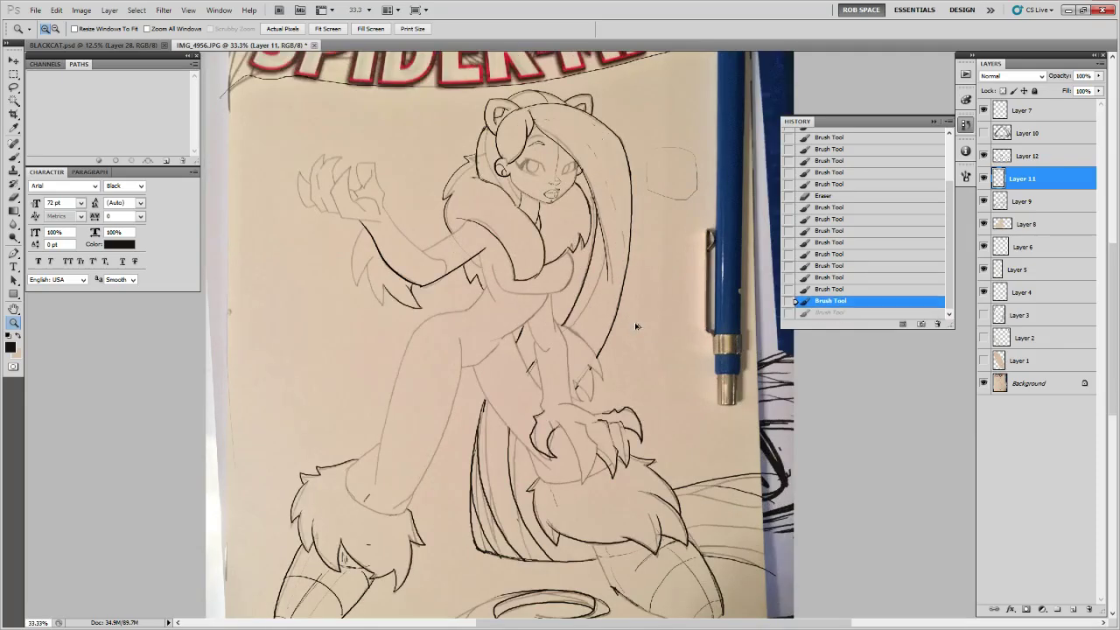
{"action": "key", "text": "ctrl+alt+z"}
- Ink the inner strand line from the crown down through the long hair, replacing the first pass with a new stroke
{"action": "left_click", "coordinate": [628, 178]}
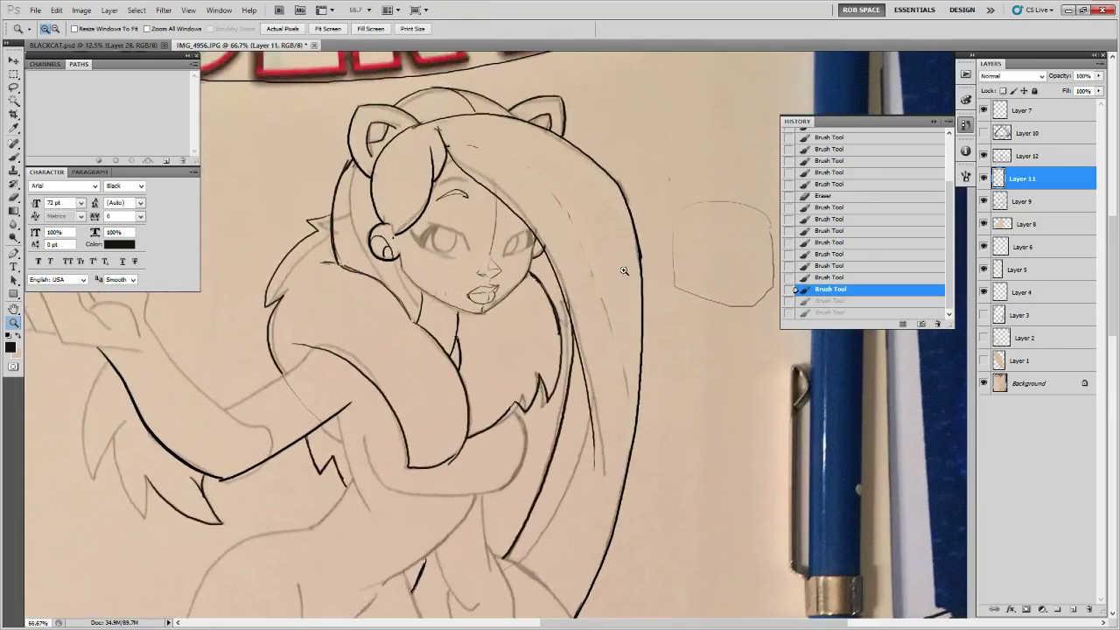
{"action": "key", "text": "b"}
{"action": "mouse_move", "coordinate": [520, 153]}
{"action": "left_mouse_down"}
{"action": "mouse_move", "coordinate": [562, 203]}
{"action": "mouse_move", "coordinate": [623, 461]}
{"action": "left_mouse_up"}
{"action": "key", "text": "ctrl+z"}
{"action": "mouse_move", "coordinate": [526, 161]}
{"action": "left_mouse_down"}
{"action": "mouse_move", "coordinate": [547, 183]}
{"action": "mouse_move", "coordinate": [625, 423]}
{"action": "mouse_move", "coordinate": [595, 569]}
{"action": "mouse_move", "coordinate": [652, 380]}
{"action": "left_mouse_up"}
{"action": "key", "text": "z"}
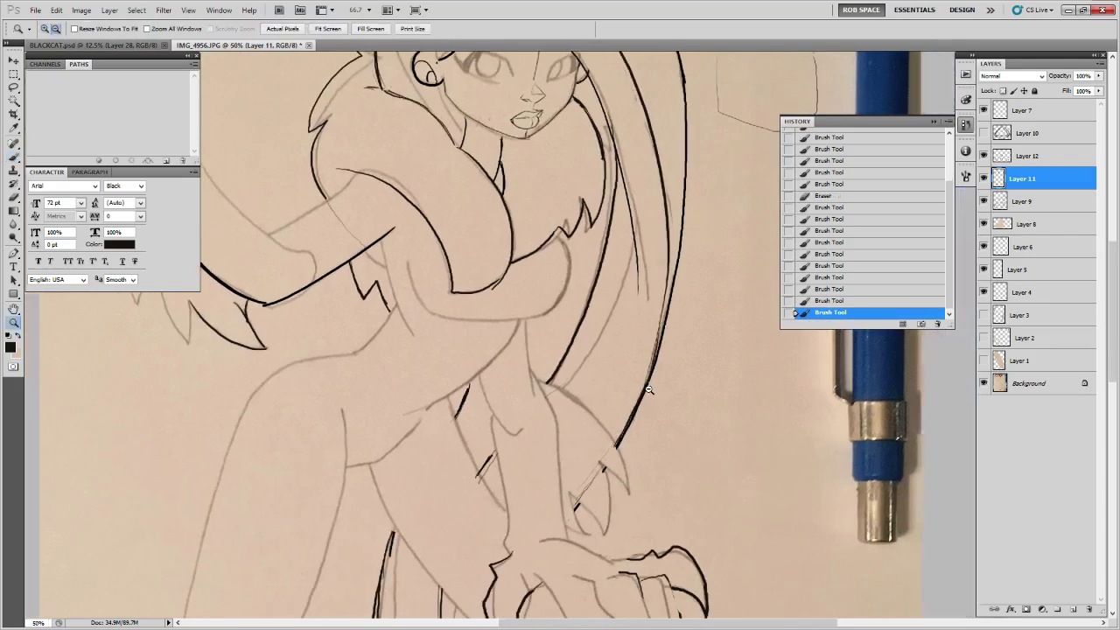
{"action": "left_click", "coordinate": [649, 389], "text": "alt"}
{"action": "left_click", "coordinate": [649, 389], "text": "alt"}
{"action": "key", "text": "v"}
{"action": "key", "text": "b"}
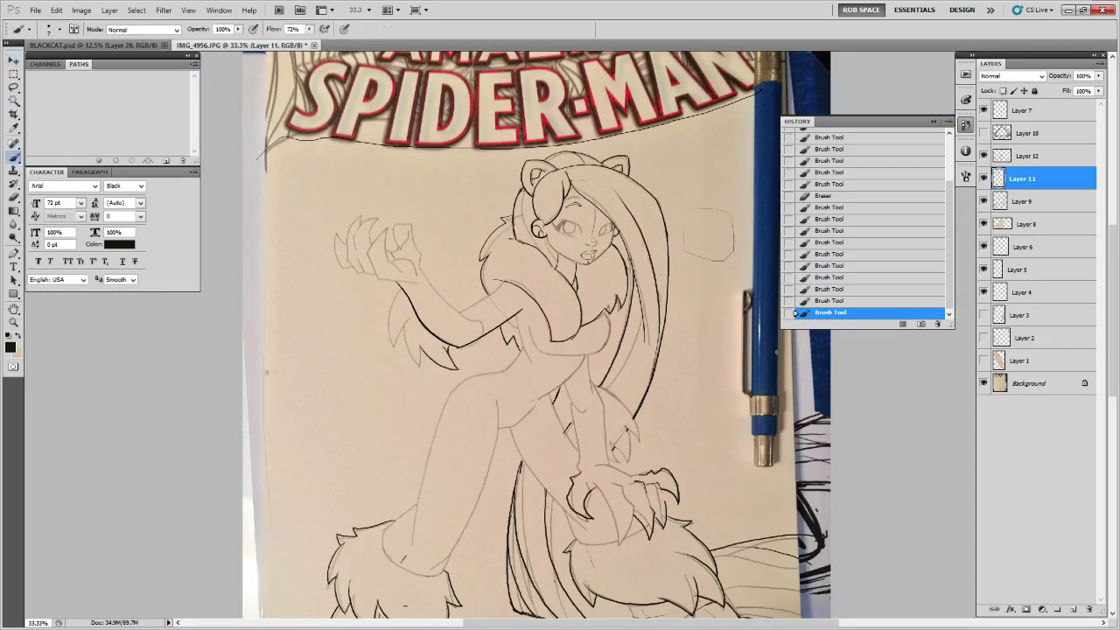
{"action": "left_click_drag", "start_coordinate": [581, 428], "coordinate": [572, 440]}
{"action": "mouse_move", "coordinate": [601, 386]}
{"action": "left_mouse_down"}
{"action": "mouse_move", "coordinate": [632, 343]}
{"action": "mouse_move", "coordinate": [635, 386]}
{"action": "left_mouse_up"}
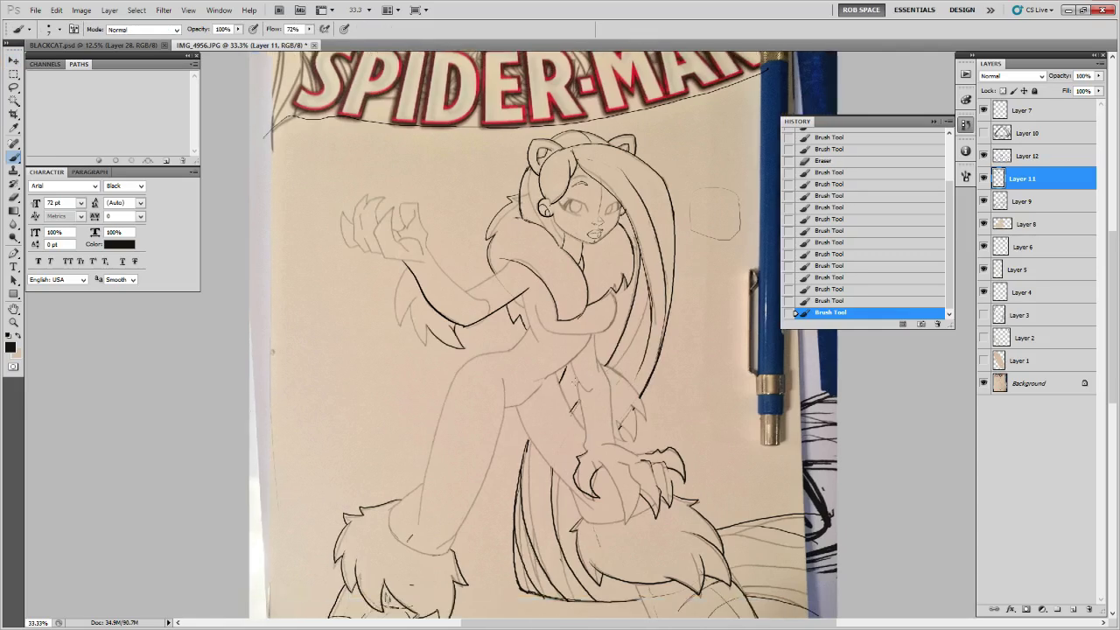
- Ink the short hair edge showing between the torso and lowered arm, and erase excess ink at the top of the lower hair
{"action": "left_click_drag", "start_coordinate": [566, 367], "coordinate": [558, 380]}
{"action": "key", "text": "e"}
{"action": "left_click_drag", "start_coordinate": [532, 424], "coordinate": [525, 446]}
{"action": "key", "text": "b"}
{"action": "mouse_move", "coordinate": [570, 361]}
{"action": "left_mouse_down"}
{"action": "mouse_move", "coordinate": [596, 313]}
{"action": "mouse_move", "coordinate": [558, 381]}
{"action": "left_mouse_up"}
{"action": "key", "text": "e"}
{"action": "key", "text": "b"}
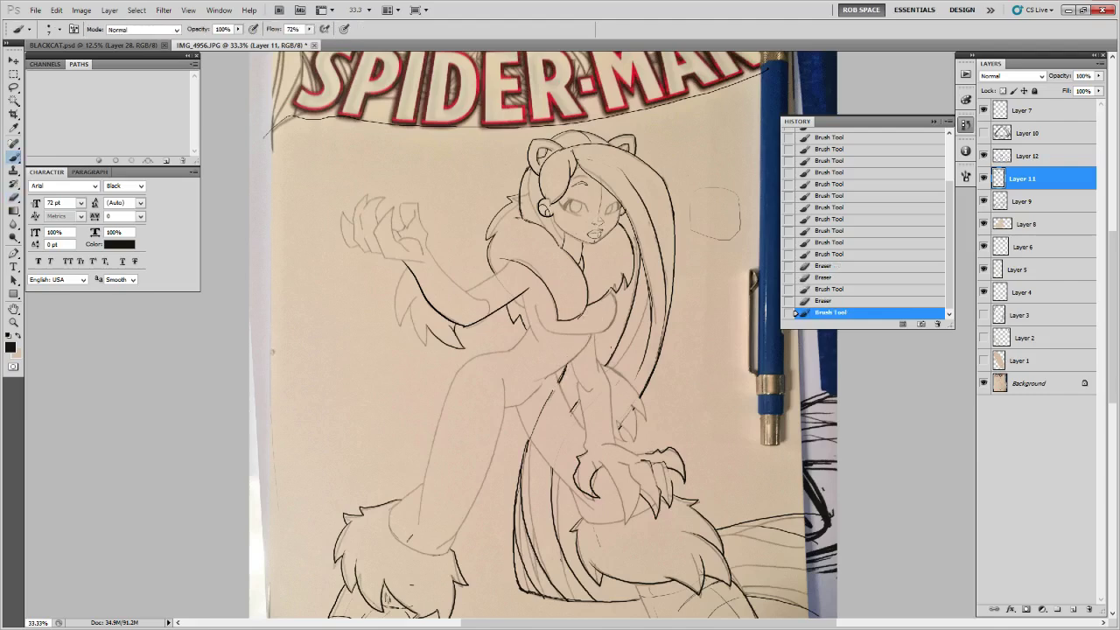
- Ink the hair strand behind the woman's ear, from below the cat ear down to the fur collar, redoing the second stroke
{"action": "left_click", "coordinate": [628, 355], "text": "alt"}
{"action": "left_click", "coordinate": [593, 261], "text": "ctrl"}
{"action": "left_click", "coordinate": [585, 222], "text": "ctrl"}
{"action": "left_click", "coordinate": [585, 222], "text": "ctrl"}
{"action": "left_click", "coordinate": [583, 223], "text": "ctrl"}
{"action": "left_click_drag", "start_coordinate": [467, 162], "coordinate": [453, 257]}
{"action": "left_click_drag", "start_coordinate": [457, 204], "coordinate": [471, 324]}
{"action": "key", "text": "ctrl+z"}
{"action": "mouse_move", "coordinate": [473, 173]}
{"action": "left_mouse_down"}
{"action": "mouse_move", "coordinate": [456, 250]}
{"action": "mouse_move", "coordinate": [490, 341]}
{"action": "mouse_move", "coordinate": [536, 382]}
{"action": "left_mouse_up"}
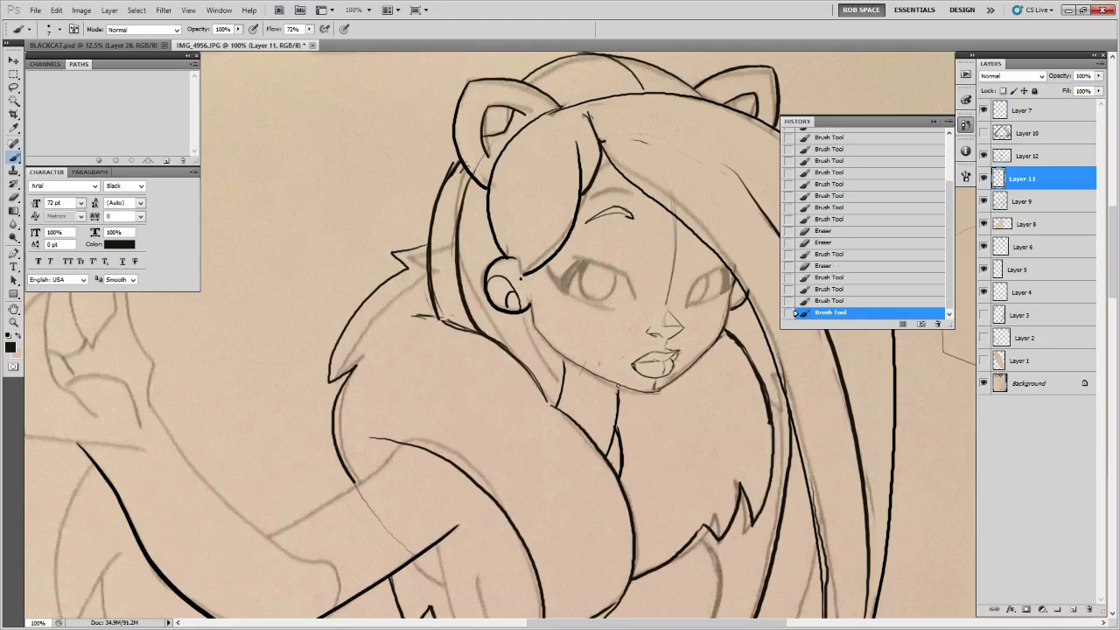
- Ink the hair lock's inner edge from below the ear along the jaw to the fur collar, redoing the first attempt
{"action": "mouse_move", "coordinate": [534, 322]}
{"action": "left_mouse_down"}
{"action": "mouse_move", "coordinate": [530, 301]}
{"action": "mouse_move", "coordinate": [558, 408]}
{"action": "left_mouse_up"}
{"action": "key", "text": "ctrl+z"}
{"action": "left_click_drag", "start_coordinate": [531, 302], "coordinate": [532, 316]}
{"action": "left_click_drag", "start_coordinate": [521, 278], "coordinate": [525, 274]}
{"action": "mouse_move", "coordinate": [530, 305]}
{"action": "left_mouse_down"}
{"action": "mouse_move", "coordinate": [552, 339]}
{"action": "mouse_move", "coordinate": [562, 409]}
{"action": "left_mouse_up"}
- Clean up the lock tip at the fur collar by erasing excess and painting sampled paper colour, and touch it up in black
{"action": "key", "text": "e"}
{"action": "left_click_drag", "start_coordinate": [550, 342], "coordinate": [530, 315]}
{"action": "key", "text": "b"}
{"action": "left_click", "coordinate": [549, 323], "text": "alt"}
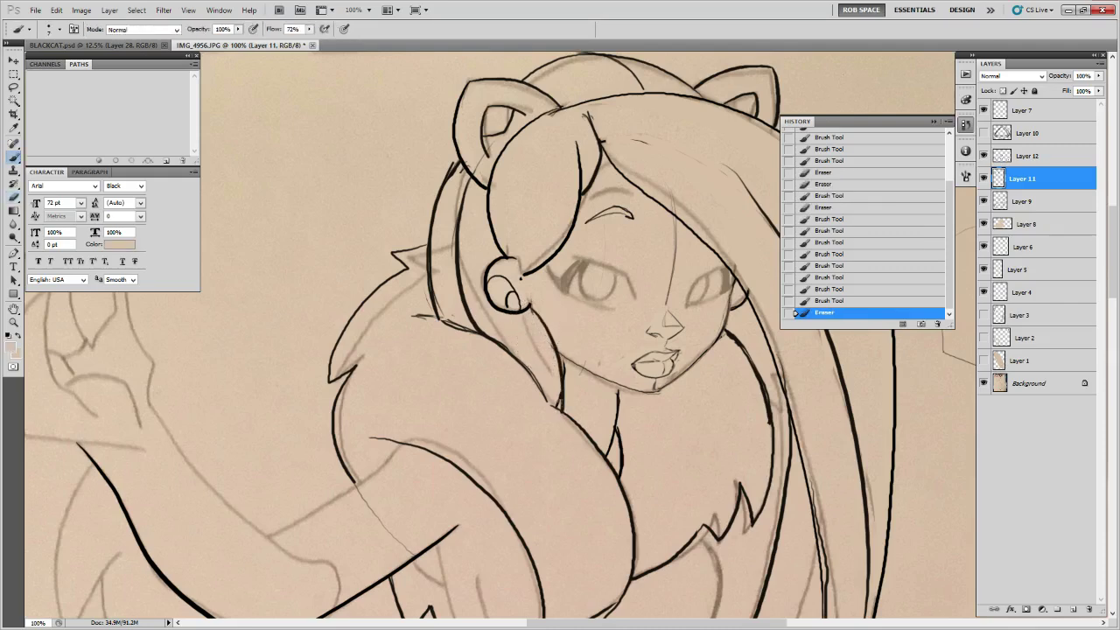
{"action": "mouse_move", "coordinate": [553, 387]}
{"action": "left_mouse_down"}
{"action": "mouse_move", "coordinate": [552, 403]}
{"action": "mouse_move", "coordinate": [564, 359]}
{"action": "left_mouse_up"}
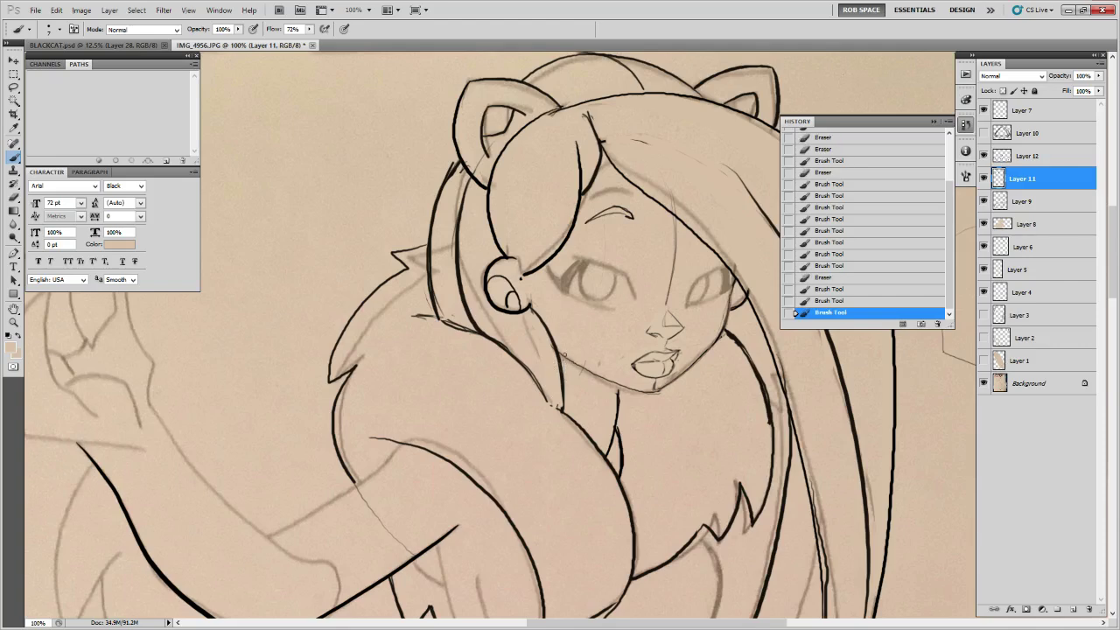
{"action": "left_click", "coordinate": [561, 364], "text": "alt"}
{"action": "left_click_drag", "start_coordinate": [552, 403], "coordinate": [553, 407]}
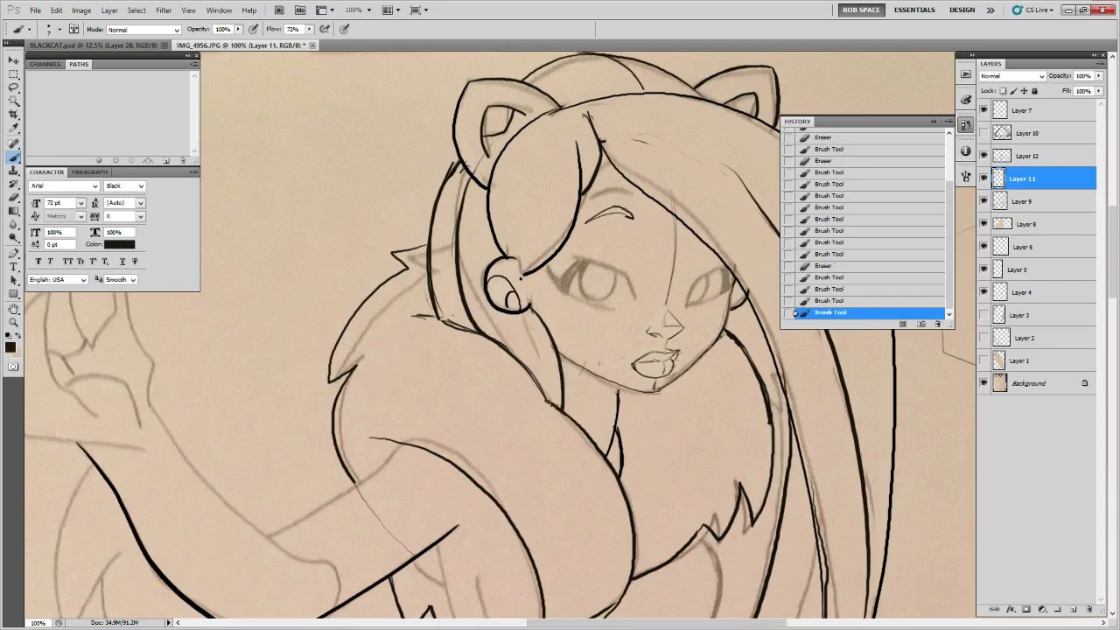
- Check the Layer 11 inking by toggling its visibility, and erase stray marks around the hip and beside the raised arm
{"action": "key", "text": "z"}
{"action": "left_click", "coordinate": [725, 359], "text": "alt"}
{"action": "left_click", "coordinate": [724, 359], "text": "alt"}
{"action": "left_click_drag", "start_coordinate": [782, 467], "coordinate": [611, 331]}
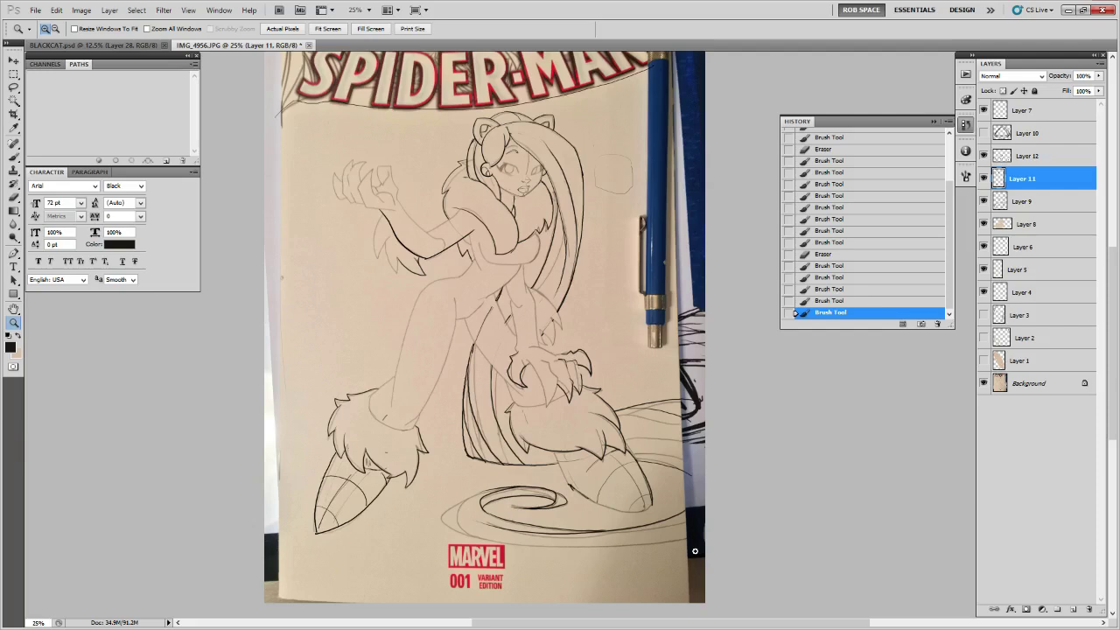
{"action": "left_click", "coordinate": [983, 177]}
{"action": "left_click", "coordinate": [983, 177]}
{"action": "key", "text": "b"}
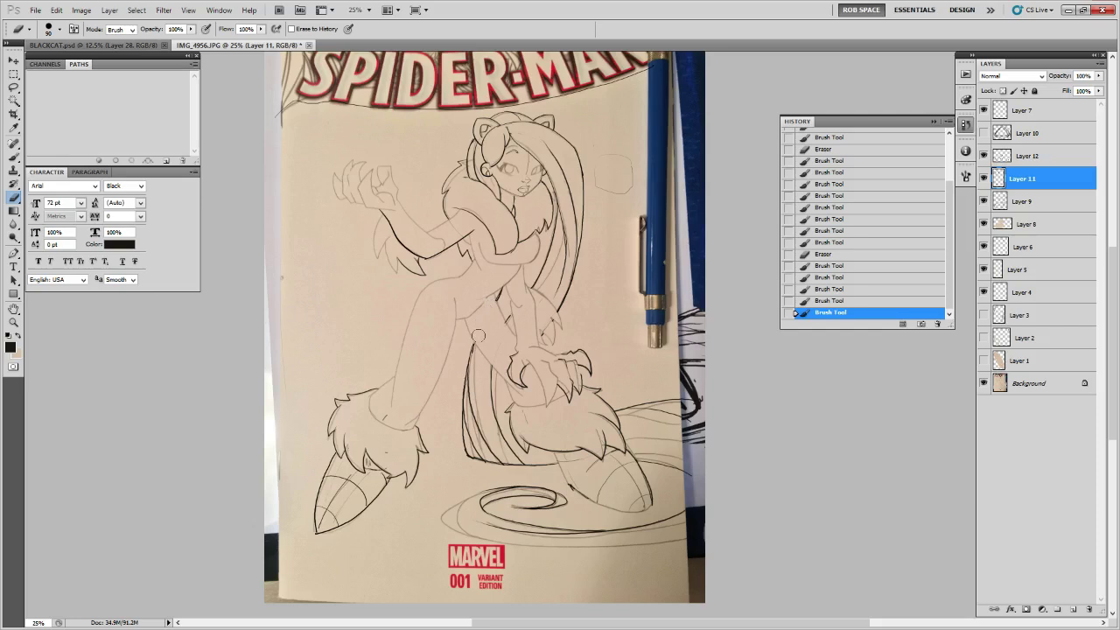
{"action": "left_click_drag", "start_coordinate": [477, 315], "coordinate": [495, 272]}
{"action": "left_click", "coordinate": [434, 213]}
{"action": "left_click", "coordinate": [438, 213]}
{"action": "left_click", "coordinate": [440, 214]}
- Ink the upper contour of the raised forearm from the wrist to the elbow, undoing one stray stroke
{"action": "key", "text": "z"}
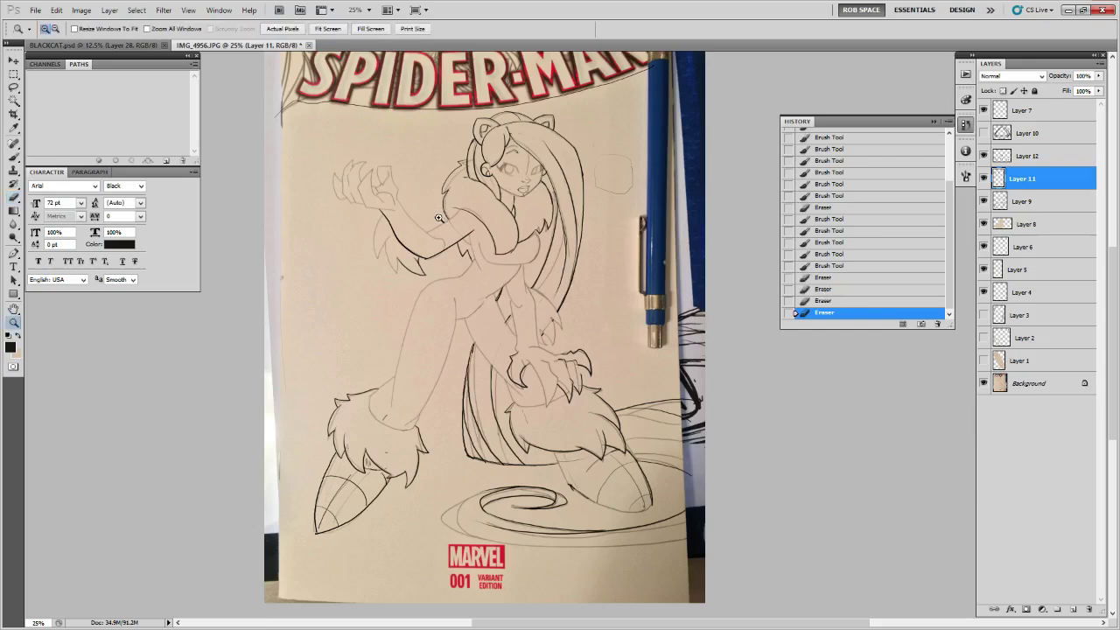
{"action": "left_click", "coordinate": [440, 218]}
{"action": "left_click", "coordinate": [440, 219]}
{"action": "left_click", "coordinate": [440, 221]}
{"action": "left_click", "coordinate": [439, 223]}
{"action": "key", "text": "b"}
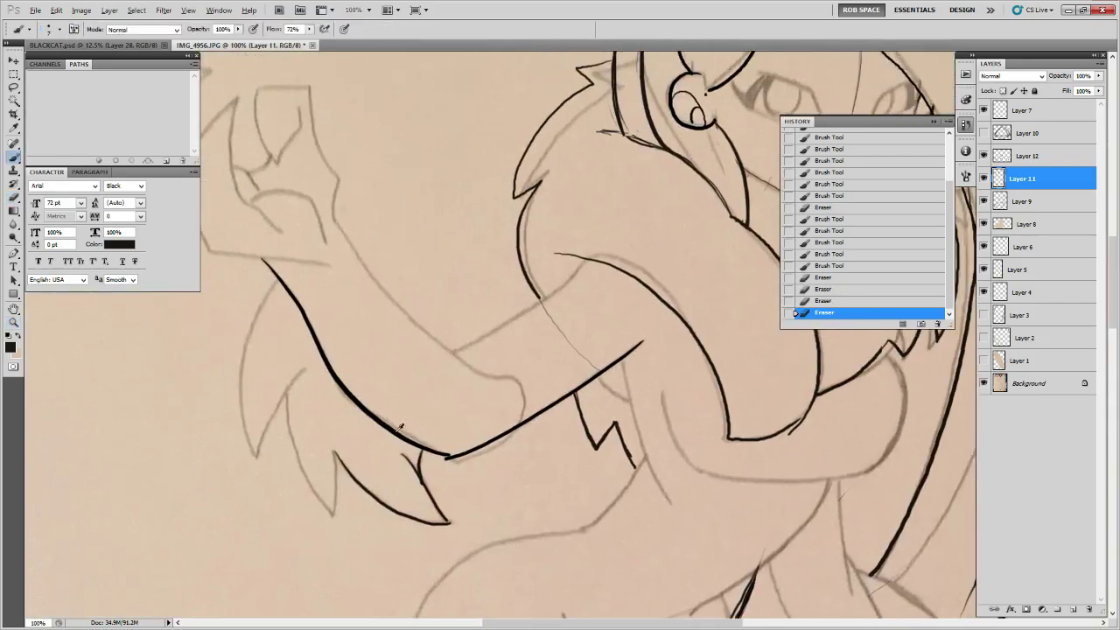
{"action": "mouse_move", "coordinate": [336, 220]}
{"action": "left_mouse_down"}
{"action": "mouse_move", "coordinate": [394, 302]}
{"action": "mouse_move", "coordinate": [477, 381]}
{"action": "mouse_move", "coordinate": [480, 432]}
{"action": "mouse_move", "coordinate": [442, 456]}
{"action": "left_mouse_up"}
{"action": "mouse_move", "coordinate": [560, 423]}
{"action": "left_mouse_down"}
{"action": "mouse_move", "coordinate": [643, 456]}
{"action": "mouse_move", "coordinate": [693, 500]}
{"action": "left_mouse_up"}
{"action": "key", "text": "ctrl+z"}
{"action": "mouse_move", "coordinate": [473, 297]}
{"action": "left_mouse_down"}
{"action": "mouse_move", "coordinate": [511, 359]}
{"action": "mouse_move", "coordinate": [600, 450]}
{"action": "left_mouse_up"}
- Ink the raised upper arm's top line from the elbow to the shoulder, and the curved elbow crease
{"action": "mouse_move", "coordinate": [561, 410]}
{"action": "left_mouse_down"}
{"action": "mouse_move", "coordinate": [622, 476]}
{"action": "mouse_move", "coordinate": [585, 531]}
{"action": "mouse_move", "coordinate": [605, 455]}
{"action": "mouse_move", "coordinate": [726, 337]}
{"action": "left_mouse_up"}
{"action": "mouse_move", "coordinate": [721, 341]}
{"action": "left_mouse_down"}
{"action": "mouse_move", "coordinate": [581, 427]}
{"action": "mouse_move", "coordinate": [617, 482]}
{"action": "mouse_move", "coordinate": [612, 501]}
{"action": "left_mouse_up"}
{"action": "key", "text": "e"}
{"action": "key", "text": "b"}
{"action": "left_click_drag", "start_coordinate": [600, 444], "coordinate": [617, 504]}
- Examine the inked figure as a whole, from the raised arm and head down to the boots and ground swirl
{"action": "key", "text": "z"}
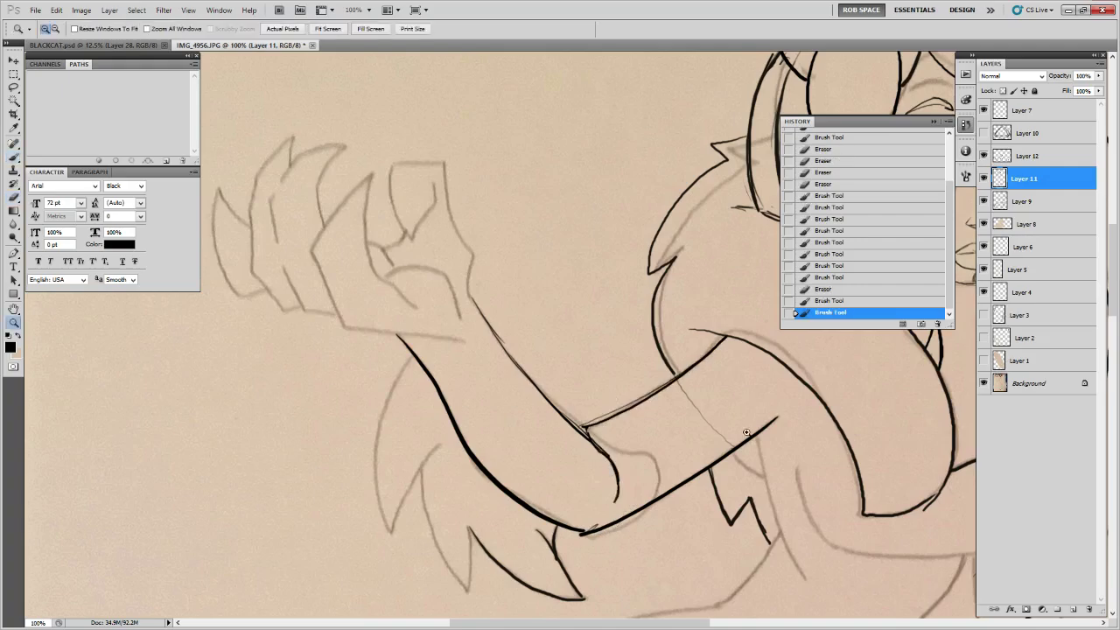
{"action": "left_click", "coordinate": [730, 443], "text": "alt"}
{"action": "left_click", "coordinate": [730, 443], "text": "alt"}
{"action": "left_click", "coordinate": [730, 443], "text": "alt"}
{"action": "left_click_drag", "start_coordinate": [832, 532], "coordinate": [679, 434]}
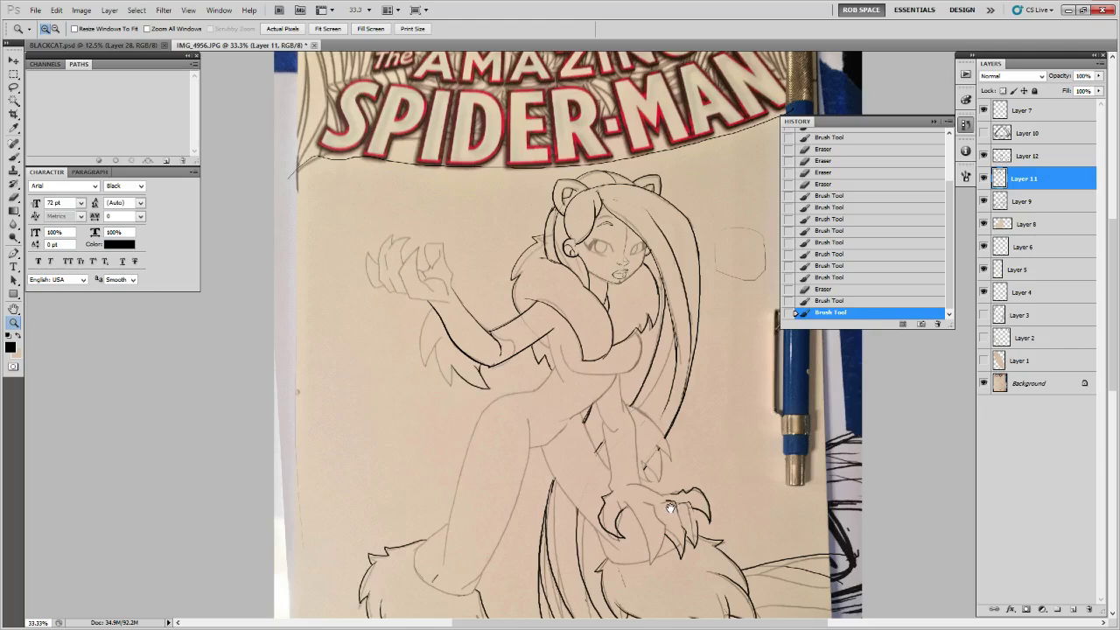
{"action": "left_click_drag", "start_coordinate": [668, 505], "coordinate": [660, 408]}
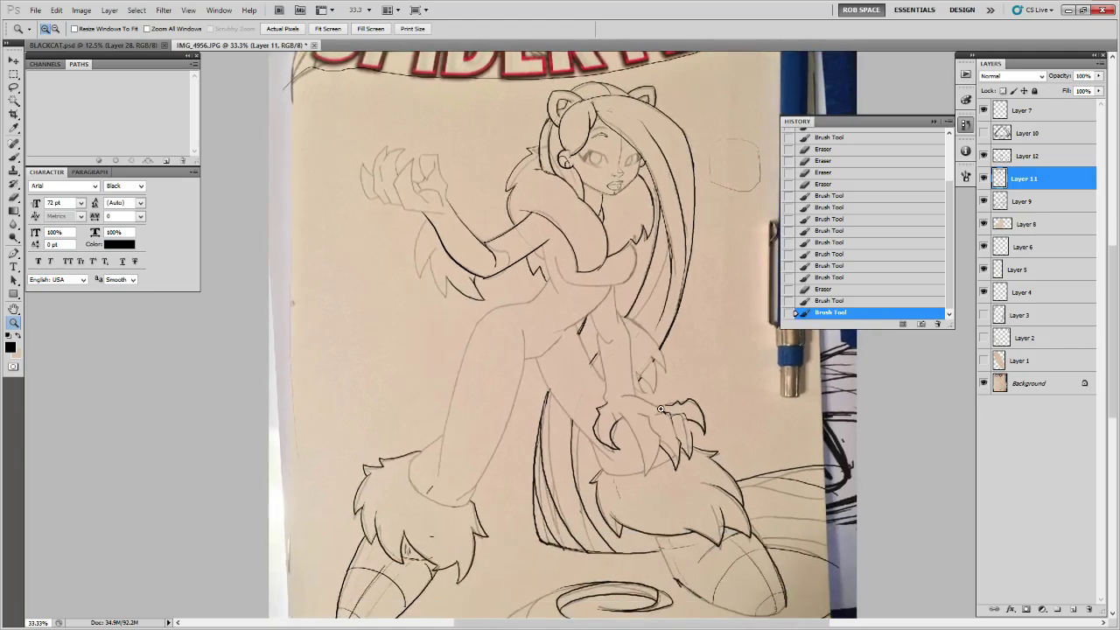
{"action": "left_click", "coordinate": [644, 329], "text": "alt"}
{"action": "left_click_drag", "start_coordinate": [671, 413], "coordinate": [663, 331]}
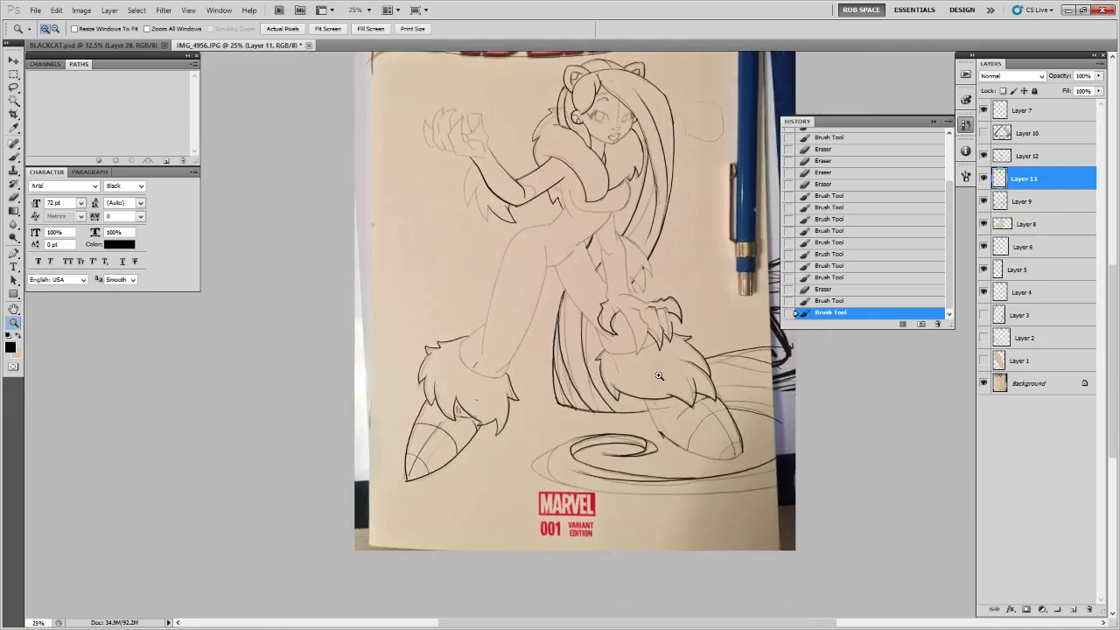
{"action": "left_click_drag", "start_coordinate": [658, 376], "coordinate": [668, 461]}
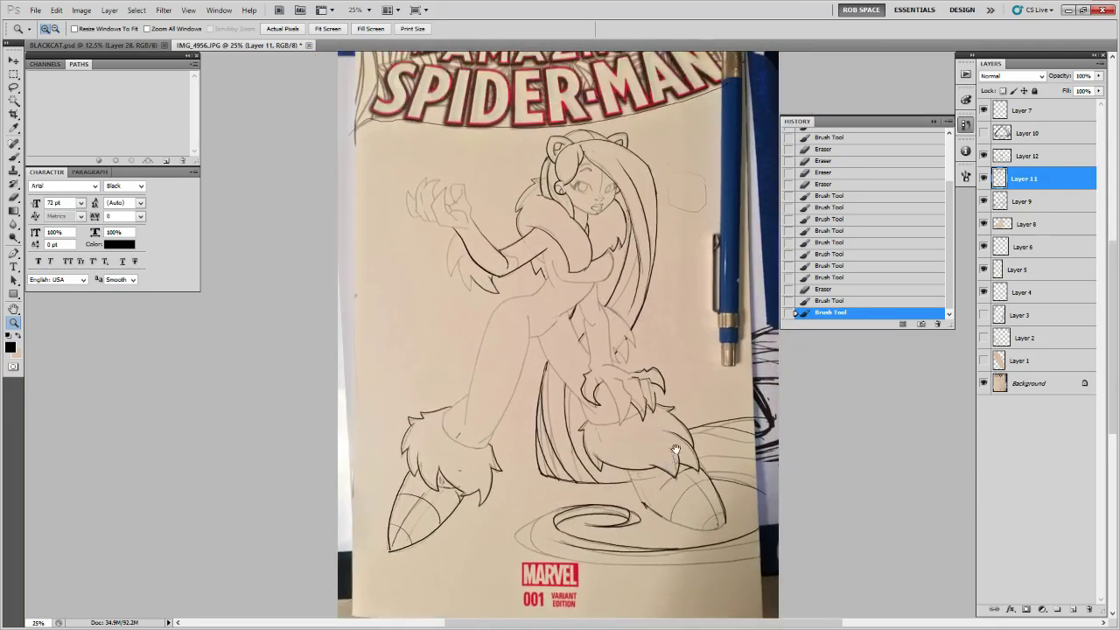
- Toggle layers to find the stray mark inside the fur cuff of the straight leg's boot, and erase it on Layer 6
{"action": "left_click", "coordinate": [472, 441]}
{"action": "key", "text": "b"}
{"action": "left_click", "coordinate": [440, 441]}
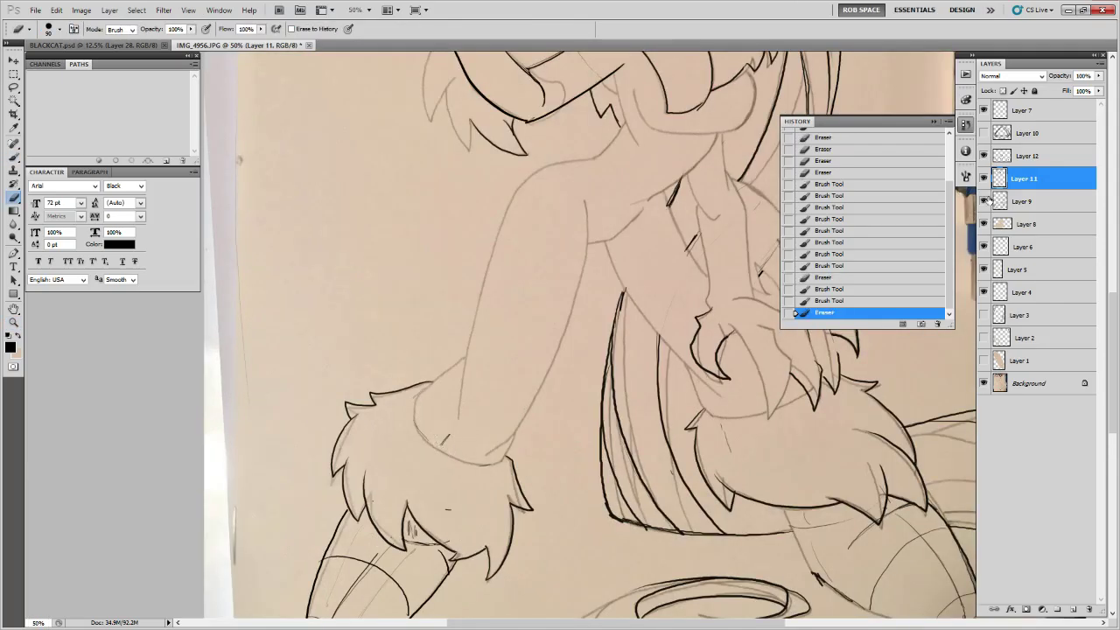
{"action": "left_click", "coordinate": [983, 156]}
{"action": "left_click", "coordinate": [983, 156]}
{"action": "left_click", "coordinate": [983, 179]}
{"action": "left_click", "coordinate": [983, 178]}
{"action": "left_click", "coordinate": [983, 247]}
{"action": "left_click", "coordinate": [983, 246]}
{"action": "left_click", "coordinate": [996, 246]}
{"action": "left_click_drag", "start_coordinate": [442, 446], "coordinate": [430, 429]}
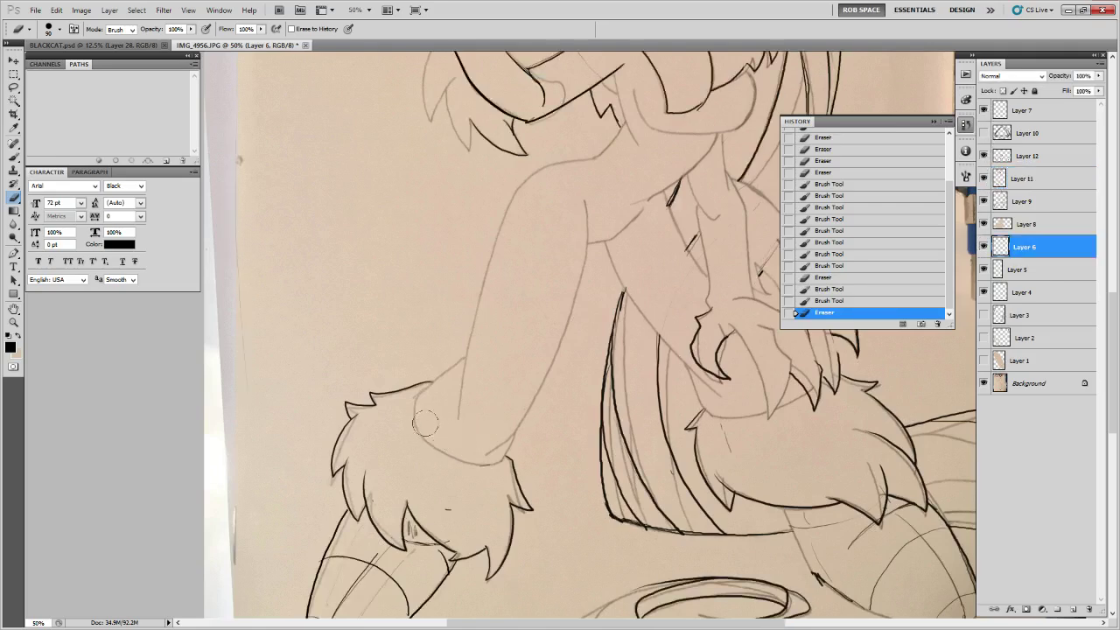
- Ink sharper toe tips on both boots on Layer 6, and erase excess ink around the bent leg's boot
{"action": "key", "text": "z"}
{"action": "left_click", "coordinate": [472, 417], "text": "alt"}
{"action": "left_click", "coordinate": [487, 424], "text": "alt"}
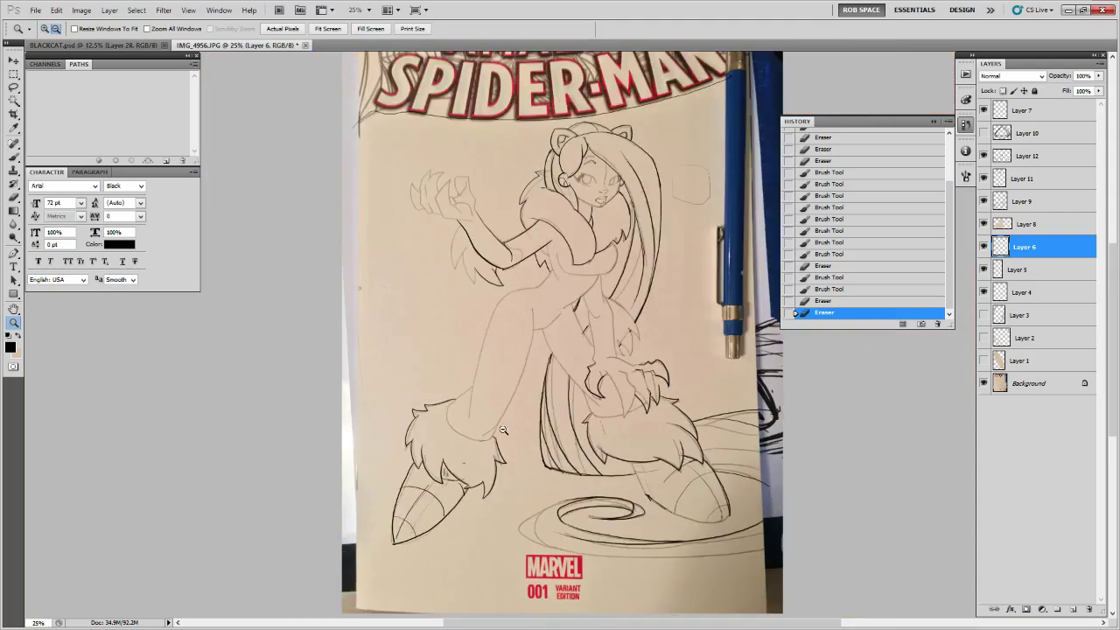
{"action": "left_click", "coordinate": [523, 418], "text": "alt"}
{"action": "left_click", "coordinate": [663, 418]}
{"action": "left_click_drag", "start_coordinate": [684, 420], "coordinate": [686, 482]}
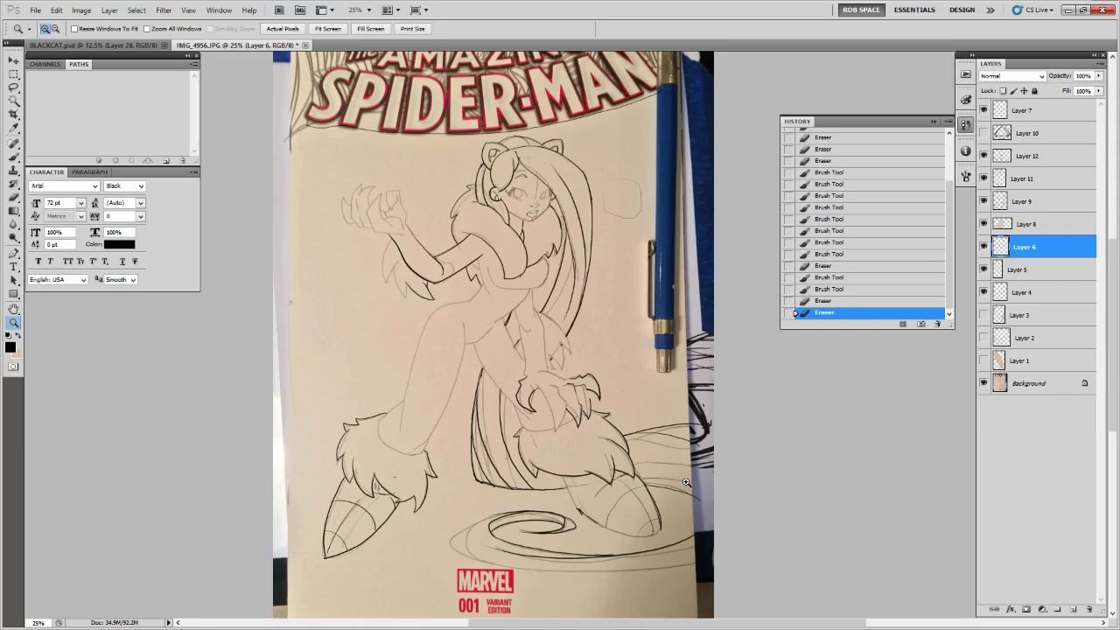
{"action": "left_click", "coordinate": [516, 530]}
{"action": "left_click", "coordinate": [680, 526]}
{"action": "mouse_move", "coordinate": [728, 534]}
{"action": "left_mouse_down"}
{"action": "mouse_move", "coordinate": [840, 487]}
{"action": "mouse_move", "coordinate": [745, 486]}
{"action": "left_mouse_up"}
{"action": "key", "text": "b"}
{"action": "left_click_drag", "start_coordinate": [827, 488], "coordinate": [815, 495]}
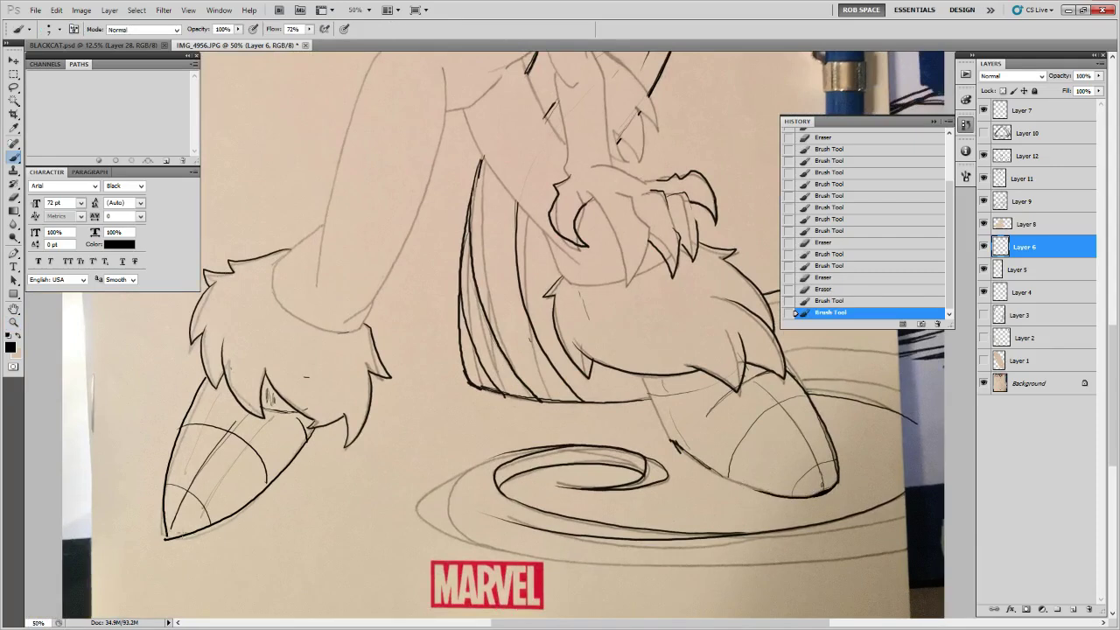
{"action": "left_click_drag", "start_coordinate": [162, 533], "coordinate": [172, 540]}
{"action": "key", "text": "e"}
{"action": "mouse_move", "coordinate": [781, 497]}
{"action": "left_mouse_down"}
{"action": "mouse_move", "coordinate": [836, 492]}
{"action": "mouse_move", "coordinate": [757, 493]}
{"action": "mouse_move", "coordinate": [723, 479]}
{"action": "left_mouse_up"}
{"action": "key", "text": "b"}
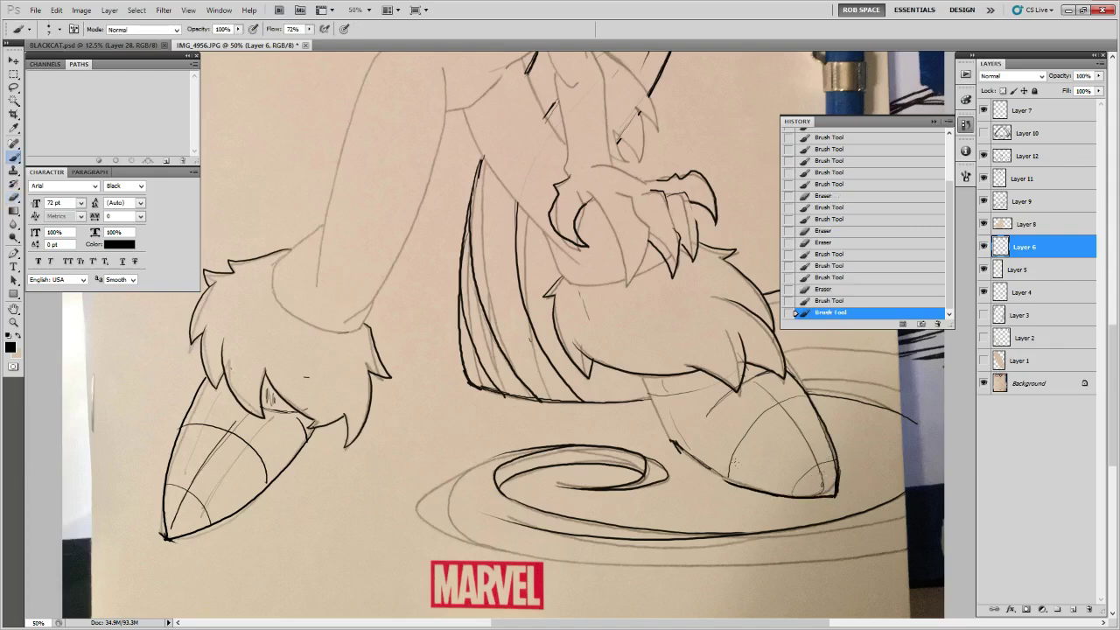
- Ink the underside of the bent leg's thigh, from the hair down past the clawed hand to the fur cuff, erasing excess
{"action": "key", "text": "z"}
{"action": "left_click", "coordinate": [757, 410], "text": "alt"}
{"action": "left_click", "coordinate": [759, 415], "text": "alt"}
{"action": "left_click_drag", "start_coordinate": [782, 467], "coordinate": [612, 507]}
{"action": "left_click", "coordinate": [551, 415]}
{"action": "left_click", "coordinate": [551, 414]}
{"action": "left_click", "coordinate": [550, 413]}
{"action": "key", "text": "b"}
{"action": "mouse_move", "coordinate": [363, 297]}
{"action": "left_mouse_down"}
{"action": "mouse_move", "coordinate": [412, 362]}
{"action": "mouse_move", "coordinate": [405, 342]}
{"action": "mouse_move", "coordinate": [368, 293]}
{"action": "mouse_move", "coordinate": [434, 408]}
{"action": "left_mouse_up"}
{"action": "left_click_drag", "start_coordinate": [409, 369], "coordinate": [455, 462]}
{"action": "left_click_drag", "start_coordinate": [322, 238], "coordinate": [409, 360]}
{"action": "key", "text": "e"}
{"action": "mouse_move", "coordinate": [382, 292]}
{"action": "left_mouse_down"}
{"action": "mouse_move", "coordinate": [359, 282]}
{"action": "mouse_move", "coordinate": [351, 295]}
{"action": "mouse_move", "coordinate": [316, 302]}
{"action": "mouse_move", "coordinate": [337, 278]}
{"action": "mouse_move", "coordinate": [537, 460]}
{"action": "mouse_move", "coordinate": [500, 420]}
{"action": "mouse_move", "coordinate": [513, 435]}
{"action": "mouse_move", "coordinate": [500, 455]}
{"action": "mouse_move", "coordinate": [516, 477]}
{"action": "left_mouse_up"}
{"action": "key", "text": "b"}
- Refine the bent leg's thigh line behind the clawed hand with fresh black strokes, erasing overlaps near the claw
{"action": "left_click", "coordinate": [532, 434], "text": "alt"}
{"action": "left_click", "coordinate": [532, 433], "text": "alt"}
{"action": "left_click", "coordinate": [532, 433], "text": "alt"}
{"action": "left_click", "coordinate": [531, 438], "text": "ctrl"}
{"action": "left_click", "coordinate": [531, 437], "text": "ctrl"}
{"action": "key", "text": "e"}
{"action": "left_click", "coordinate": [516, 429]}
{"action": "key", "text": "b"}
{"action": "left_click_drag", "start_coordinate": [502, 432], "coordinate": [502, 426]}
{"action": "mouse_move", "coordinate": [500, 425]}
{"action": "left_mouse_down"}
{"action": "mouse_move", "coordinate": [507, 437]}
{"action": "mouse_move", "coordinate": [428, 357]}
{"action": "left_mouse_up"}
{"action": "key", "text": "e"}
{"action": "key", "text": "b"}
{"action": "mouse_move", "coordinate": [429, 358]}
{"action": "left_mouse_down"}
{"action": "mouse_move", "coordinate": [494, 419]}
{"action": "mouse_move", "coordinate": [424, 353]}
{"action": "left_mouse_up"}
{"action": "left_click_drag", "start_coordinate": [471, 402], "coordinate": [394, 316]}
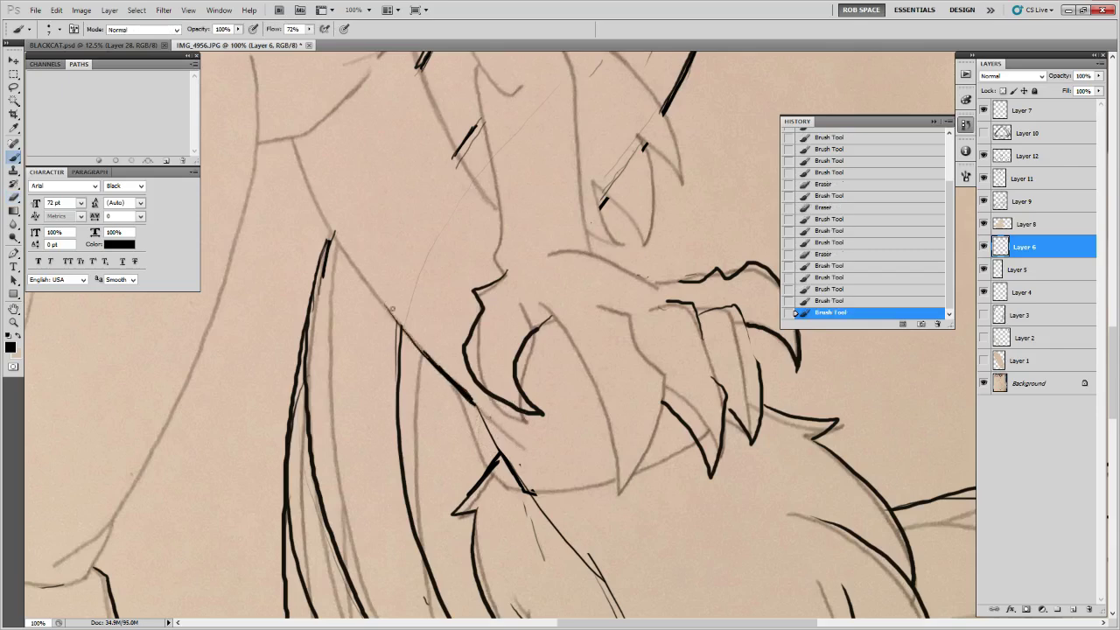
{"action": "key", "text": "e"}
{"action": "left_click_drag", "start_coordinate": [508, 432], "coordinate": [514, 439]}
- Add a new layer and draw a few short sample strokes on the blank paper beside the long hair
{"action": "key", "text": "z"}
{"action": "left_click", "coordinate": [540, 444], "text": "alt"}
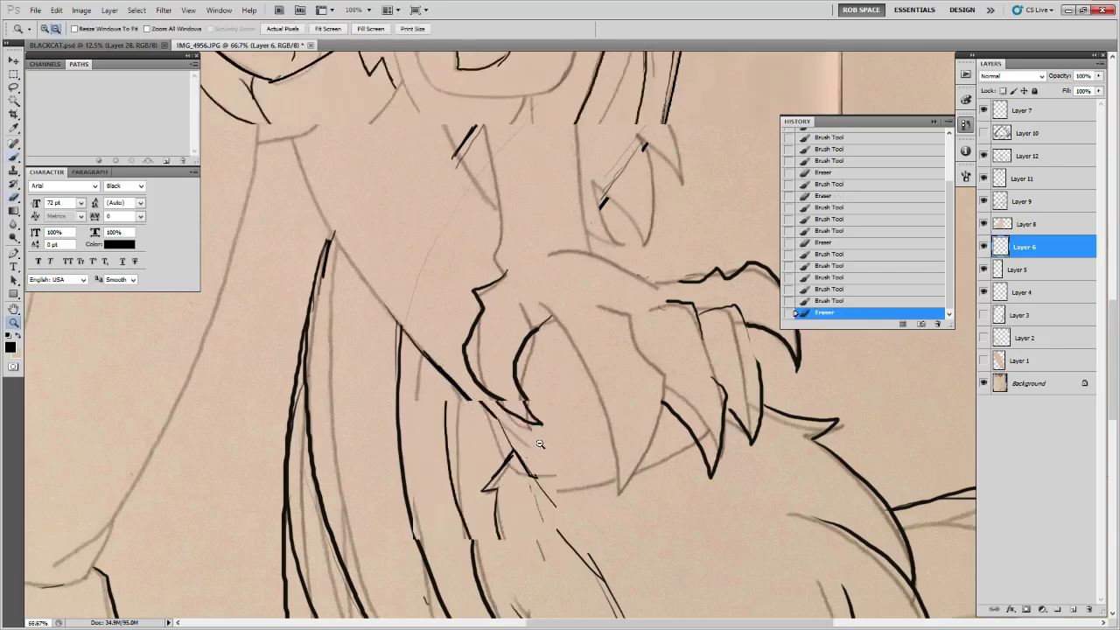
{"action": "left_click", "coordinate": [541, 443], "text": "alt"}
{"action": "left_click", "coordinate": [541, 443], "text": "alt"}
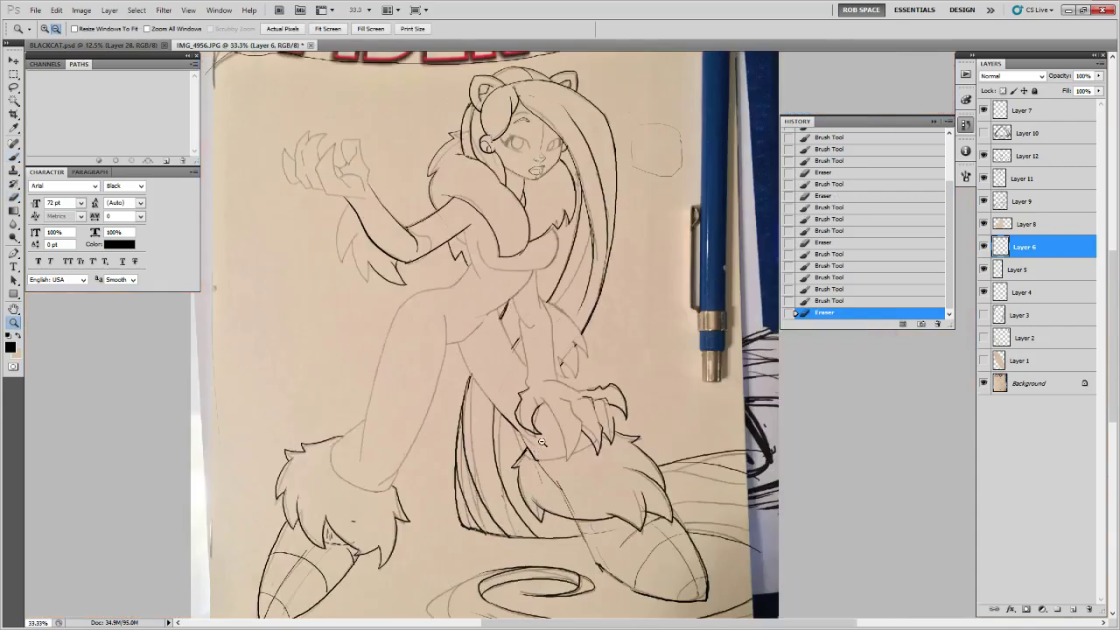
{"action": "left_click", "coordinate": [551, 360], "text": "alt"}
{"action": "left_click", "coordinate": [552, 321]}
{"action": "left_click", "coordinate": [552, 322]}
{"action": "key", "text": "b"}
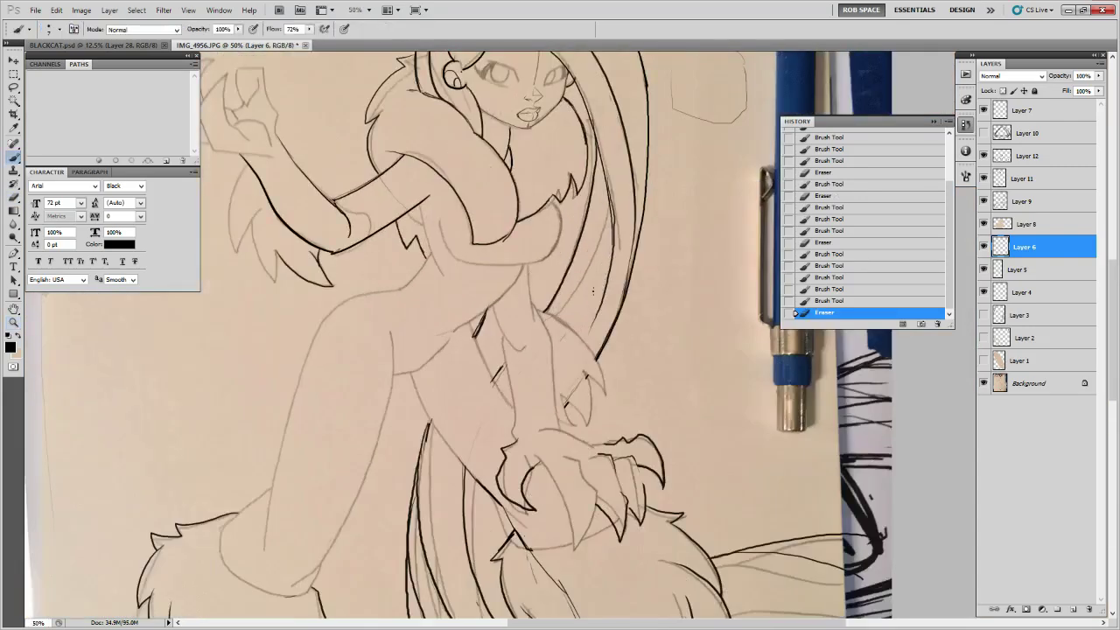
{"action": "left_click_drag", "start_coordinate": [534, 271], "coordinate": [484, 430]}
{"action": "left_click", "coordinate": [1074, 608]}
{"action": "left_click_drag", "start_coordinate": [559, 443], "coordinate": [479, 471]}
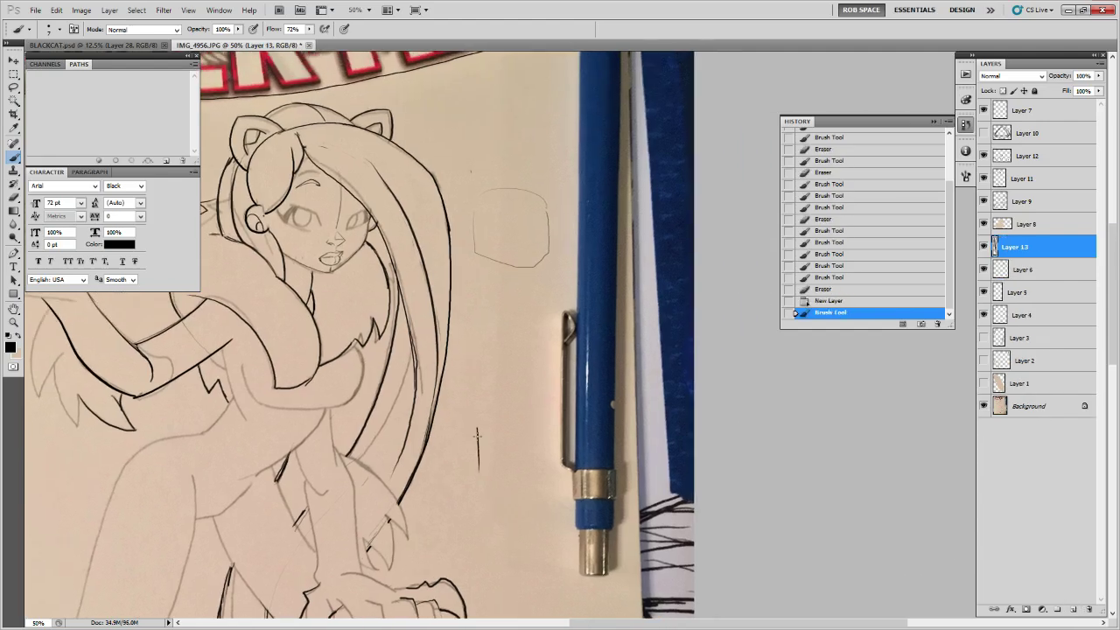
{"action": "left_click_drag", "start_coordinate": [478, 427], "coordinate": [478, 472]}
{"action": "left_click_drag", "start_coordinate": [465, 382], "coordinate": [442, 446]}
{"action": "left_click_drag", "start_coordinate": [493, 395], "coordinate": [453, 467]}
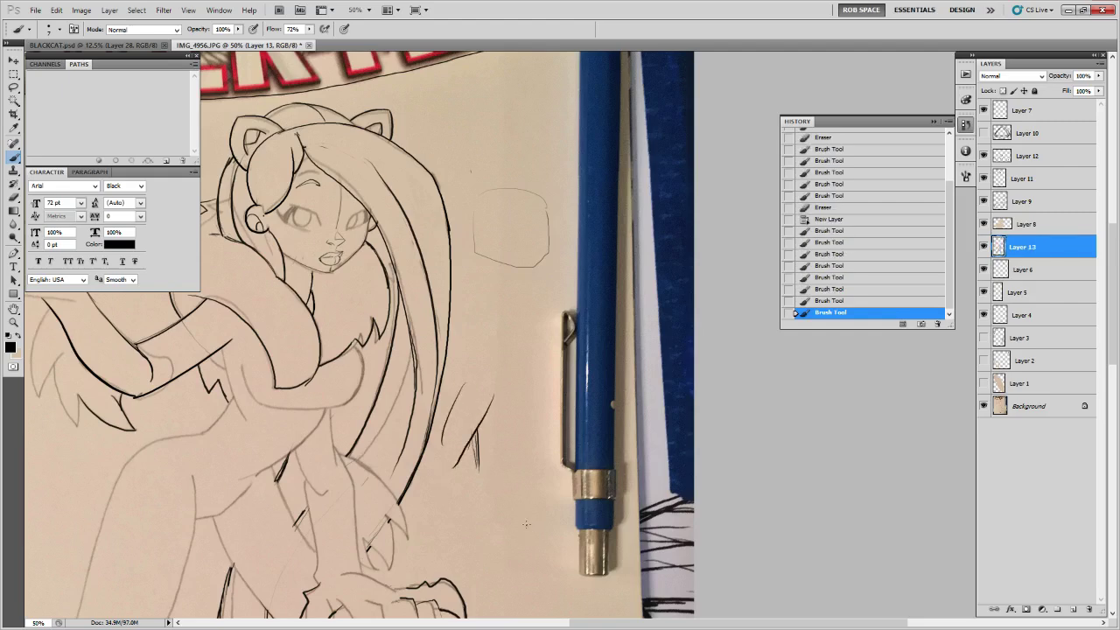
- Sketch the two side outlines of a jointed limb shape on the blank paper beside the pencil, erasing excess
{"action": "mouse_move", "coordinate": [520, 504]}
{"action": "left_mouse_down"}
{"action": "mouse_move", "coordinate": [530, 502]}
{"action": "mouse_move", "coordinate": [531, 440]}
{"action": "mouse_move", "coordinate": [504, 361]}
{"action": "mouse_move", "coordinate": [491, 432]}
{"action": "left_mouse_up"}
{"action": "left_click_drag", "start_coordinate": [477, 351], "coordinate": [484, 399]}
{"action": "left_click_drag", "start_coordinate": [525, 344], "coordinate": [530, 385]}
{"action": "left_click_drag", "start_coordinate": [529, 374], "coordinate": [538, 417]}
{"action": "left_click_drag", "start_coordinate": [483, 396], "coordinate": [495, 451]}
{"action": "key", "text": "e"}
{"action": "left_click_drag", "start_coordinate": [488, 366], "coordinate": [486, 401]}
{"action": "key", "text": "b"}
- Extend the limb sketch with angled upper outlines, and add light joint and cross-contour lines inside it
{"action": "left_click_drag", "start_coordinate": [516, 278], "coordinate": [495, 338]}
{"action": "mouse_move", "coordinate": [533, 245]}
{"action": "left_mouse_down"}
{"action": "mouse_move", "coordinate": [514, 292]}
{"action": "mouse_move", "coordinate": [535, 315]}
{"action": "mouse_move", "coordinate": [529, 343]}
{"action": "left_mouse_up"}
{"action": "key", "text": "e"}
{"action": "left_click_drag", "start_coordinate": [563, 275], "coordinate": [528, 341]}
{"action": "key", "text": "b"}
{"action": "mouse_move", "coordinate": [573, 270]}
{"action": "left_mouse_down"}
{"action": "mouse_move", "coordinate": [515, 358]}
{"action": "mouse_move", "coordinate": [506, 343]}
{"action": "mouse_move", "coordinate": [512, 360]}
{"action": "left_mouse_up"}
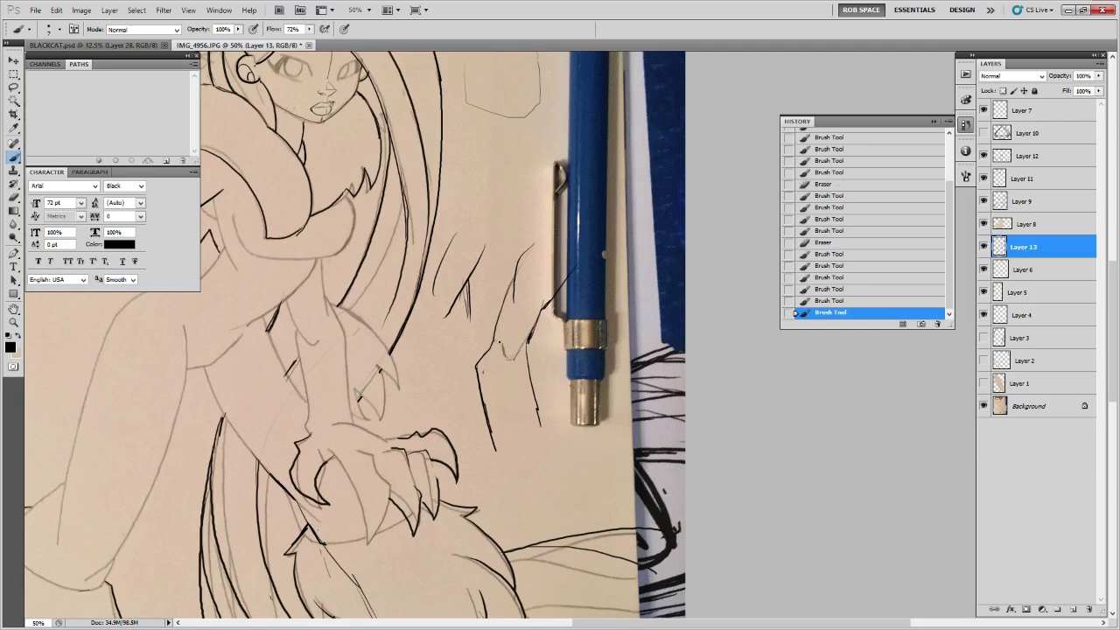
{"action": "left_click_drag", "start_coordinate": [539, 313], "coordinate": [530, 336]}
{"action": "mouse_move", "coordinate": [534, 325]}
{"action": "left_mouse_down"}
{"action": "mouse_move", "coordinate": [519, 403]}
{"action": "mouse_move", "coordinate": [527, 382]}
{"action": "left_mouse_up"}
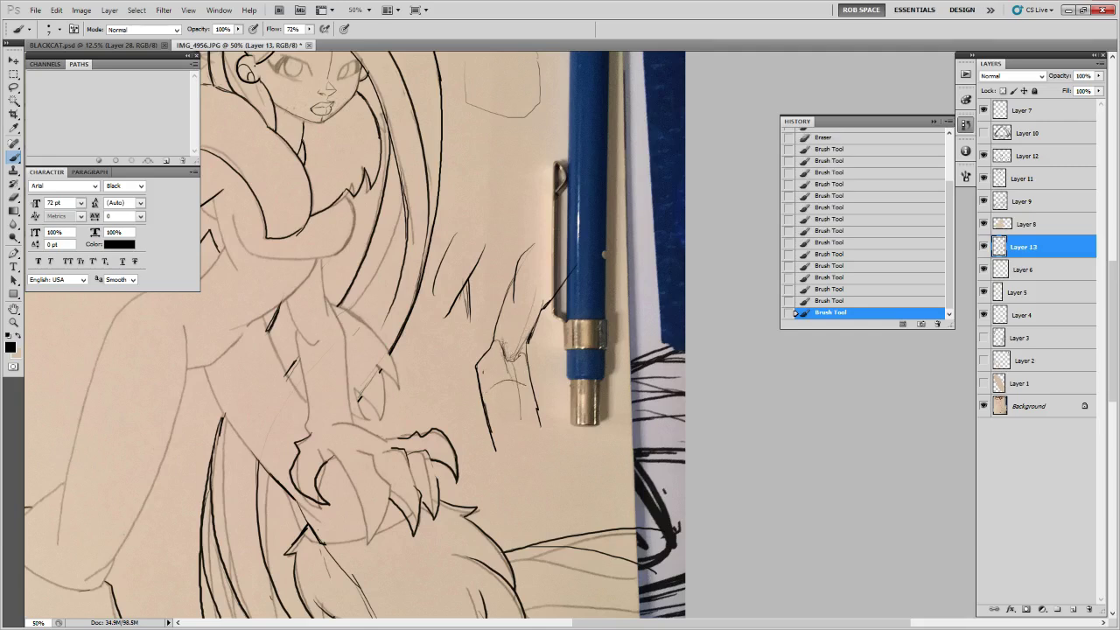
- Erase the limb sketch's inner contour lines and undo the erasure repeatedly, comparing the shape with and without them
{"action": "key", "text": "e"}
{"action": "mouse_move", "coordinate": [525, 320]}
{"action": "left_mouse_down"}
{"action": "mouse_move", "coordinate": [503, 376]}
{"action": "mouse_move", "coordinate": [510, 414]}
{"action": "left_mouse_up"}
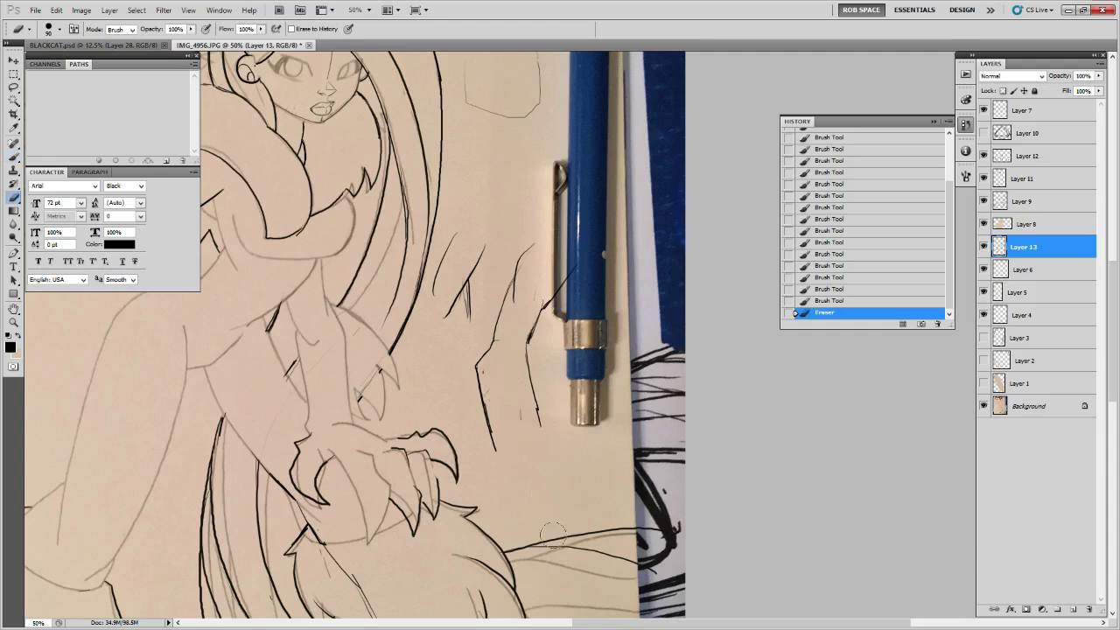
{"action": "key", "text": "ctrl+z"}
{"action": "mouse_move", "coordinate": [511, 345]}
{"action": "left_mouse_down"}
{"action": "mouse_move", "coordinate": [528, 326]}
{"action": "mouse_move", "coordinate": [534, 306]}
{"action": "mouse_move", "coordinate": [520, 332]}
{"action": "mouse_move", "coordinate": [539, 251]}
{"action": "mouse_move", "coordinate": [507, 385]}
{"action": "mouse_move", "coordinate": [511, 448]}
{"action": "left_mouse_up"}
{"action": "key", "text": "b"}
{"action": "key", "text": "e"}
{"action": "key", "text": "ctrl+z"}
{"action": "key", "text": "ctrl+z"}
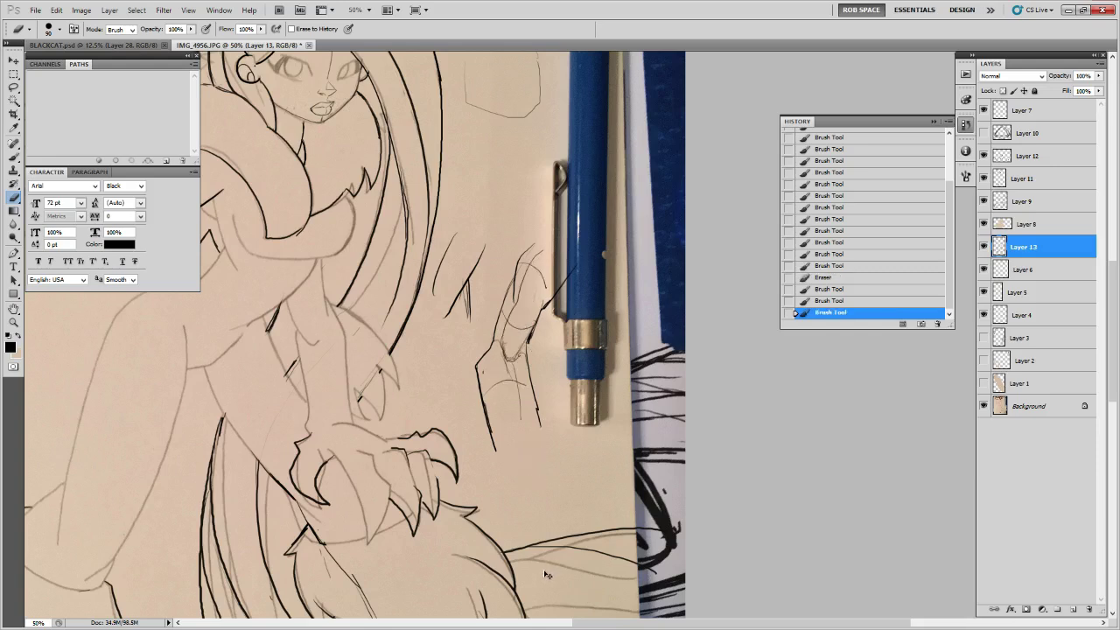
{"action": "key", "text": "ctrl+z"}
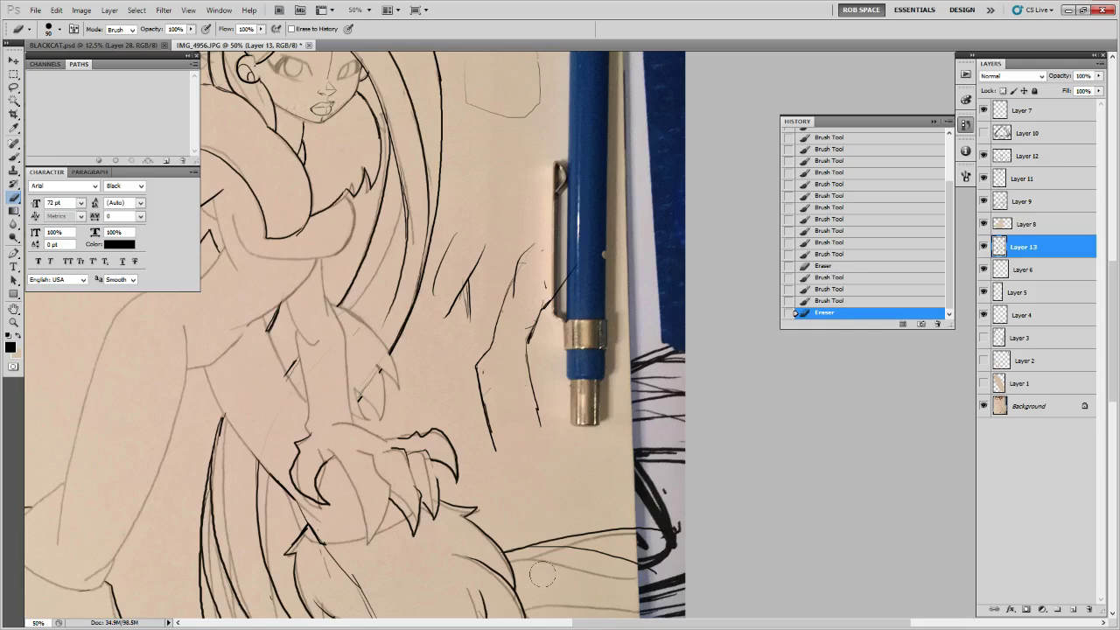
{"action": "key", "text": "ctrl+z"}
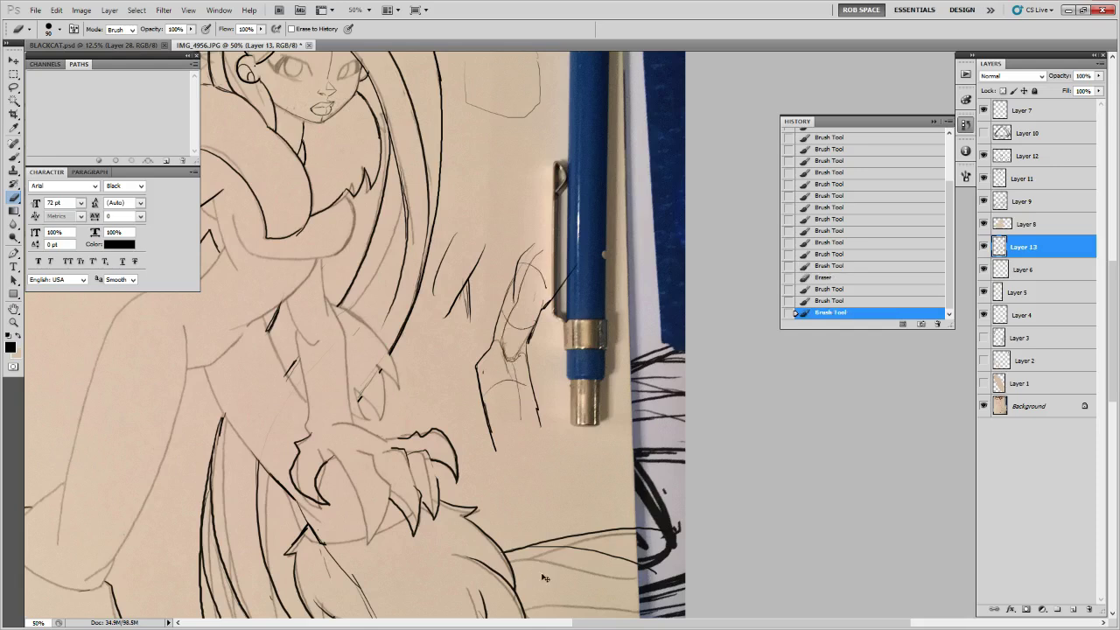
- Undo the recent strokes on the limb sketch back to its outline without the inner joint and cross-contour lines
{"action": "key", "text": "ctrl+z"}
{"action": "key", "text": "ctrl+z"}
{"action": "key", "text": "ctrl+z"}
{"action": "key", "text": "ctrl+z"}
{"action": "key", "text": "ctrl+z"}
{"action": "key", "text": "ctrl+z"}
{"action": "key", "text": "ctrl+z"}
{"action": "key", "text": "ctrl+z"}
{"action": "key", "text": "ctrl+z"}
{"action": "left_click_drag", "start_coordinate": [418, 365], "coordinate": [704, 499]}
- Draw curved cross-contour lines over the bent thigh and hips on a new layer, and hide that layer
{"action": "key", "text": "b"}
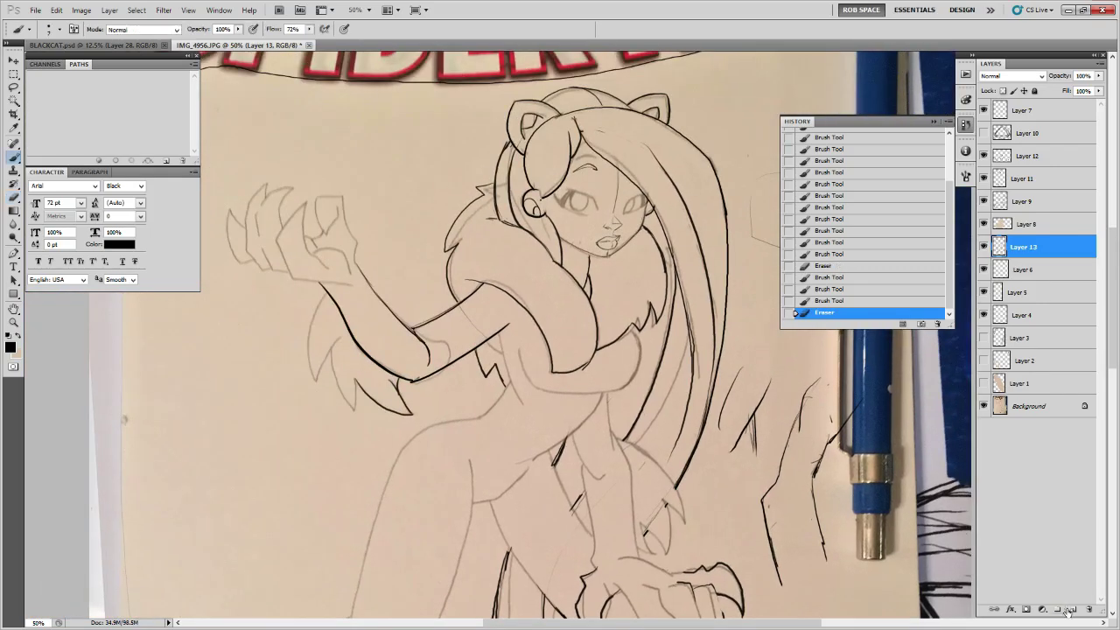
{"action": "left_click", "coordinate": [1067, 611]}
{"action": "scroll", "coordinate": [707, 287], "scroll_direction": "down", "scroll_amount": 5}
{"action": "mouse_move", "coordinate": [478, 159]}
{"action": "left_mouse_down"}
{"action": "mouse_move", "coordinate": [420, 236]}
{"action": "mouse_move", "coordinate": [396, 363]}
{"action": "left_mouse_up"}
{"action": "left_click_drag", "start_coordinate": [386, 247], "coordinate": [503, 280]}
{"action": "left_click_drag", "start_coordinate": [363, 324], "coordinate": [483, 352]}
{"action": "left_click_drag", "start_coordinate": [514, 181], "coordinate": [529, 240]}
{"action": "left_click_drag", "start_coordinate": [599, 206], "coordinate": [542, 284]}
{"action": "left_click_drag", "start_coordinate": [790, 440], "coordinate": [719, 521]}
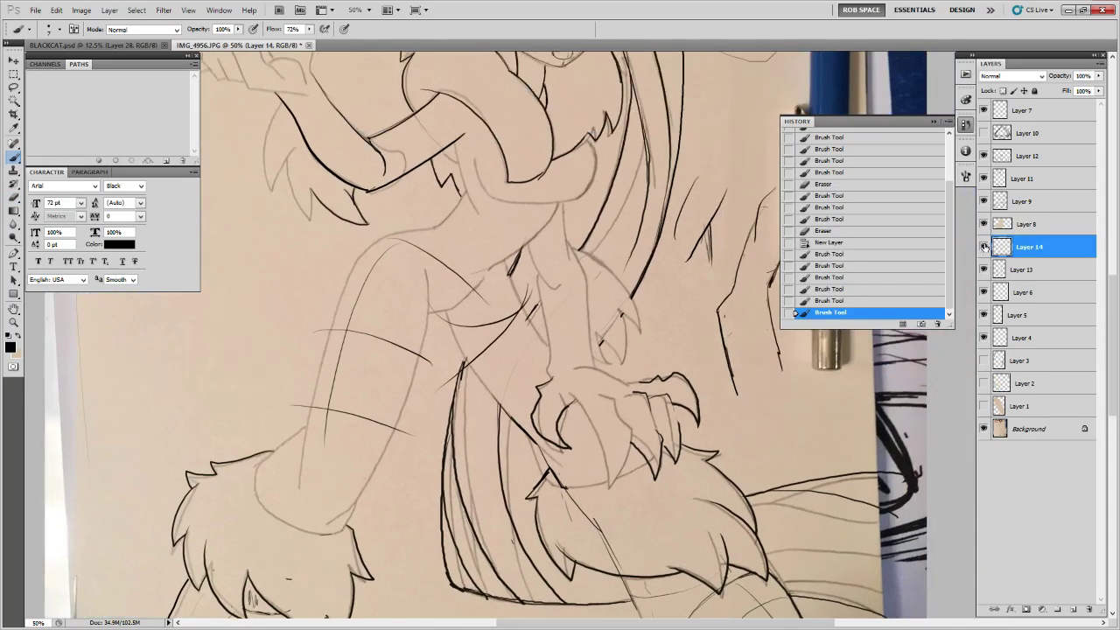
{"action": "left_click", "coordinate": [983, 247]}
{"action": "left_click_drag", "start_coordinate": [614, 360], "coordinate": [560, 519]}
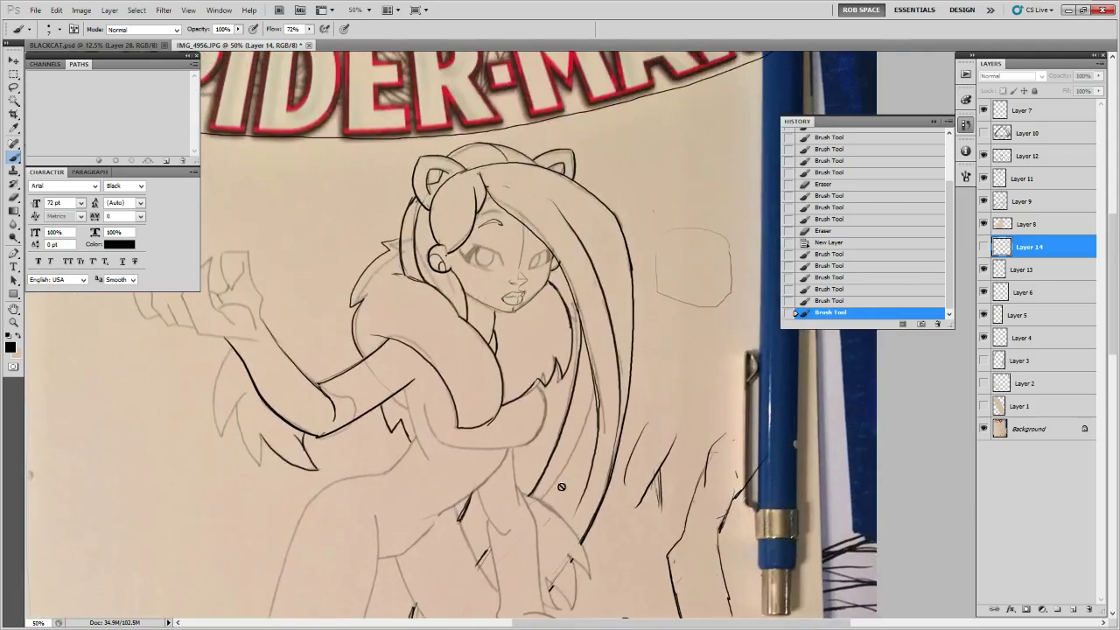
- Check which layer holds the loose block outline beside the hair, and erase that outline on Layer 11
{"action": "left_click_drag", "start_coordinate": [667, 392], "coordinate": [594, 421]}
{"action": "left_click", "coordinate": [983, 202]}
{"action": "left_click", "coordinate": [983, 201]}
{"action": "left_click", "coordinate": [984, 178]}
{"action": "left_click", "coordinate": [983, 178]}
{"action": "left_click", "coordinate": [983, 156]}
{"action": "left_click", "coordinate": [1000, 176]}
{"action": "key", "text": "e"}
{"action": "mouse_move", "coordinate": [595, 278]}
{"action": "left_mouse_down"}
{"action": "mouse_move", "coordinate": [589, 319]}
{"action": "mouse_move", "coordinate": [615, 338]}
{"action": "mouse_move", "coordinate": [655, 308]}
{"action": "mouse_move", "coordinate": [646, 293]}
{"action": "left_mouse_up"}
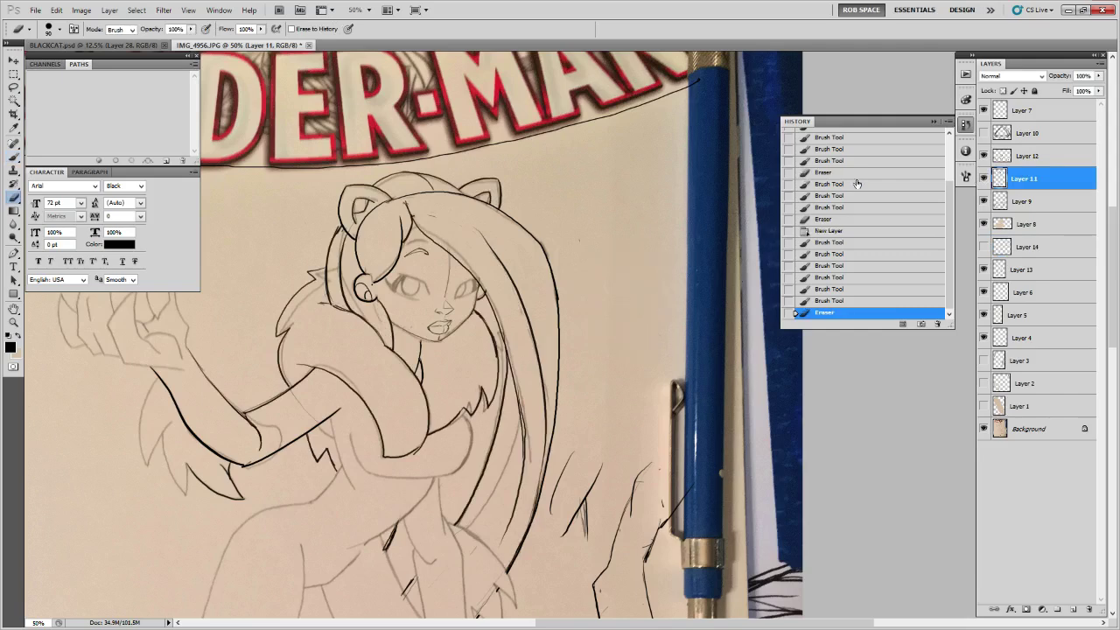
- Merge Layer 12 into Layer 11, move Layer 7 below Layer 10, and merge both remaining ink layers down into Layer 9
{"action": "left_click", "coordinate": [997, 156]}
{"action": "key", "text": "ctrl+e"}
{"action": "left_click_drag", "start_coordinate": [1015, 111], "coordinate": [1015, 144]}
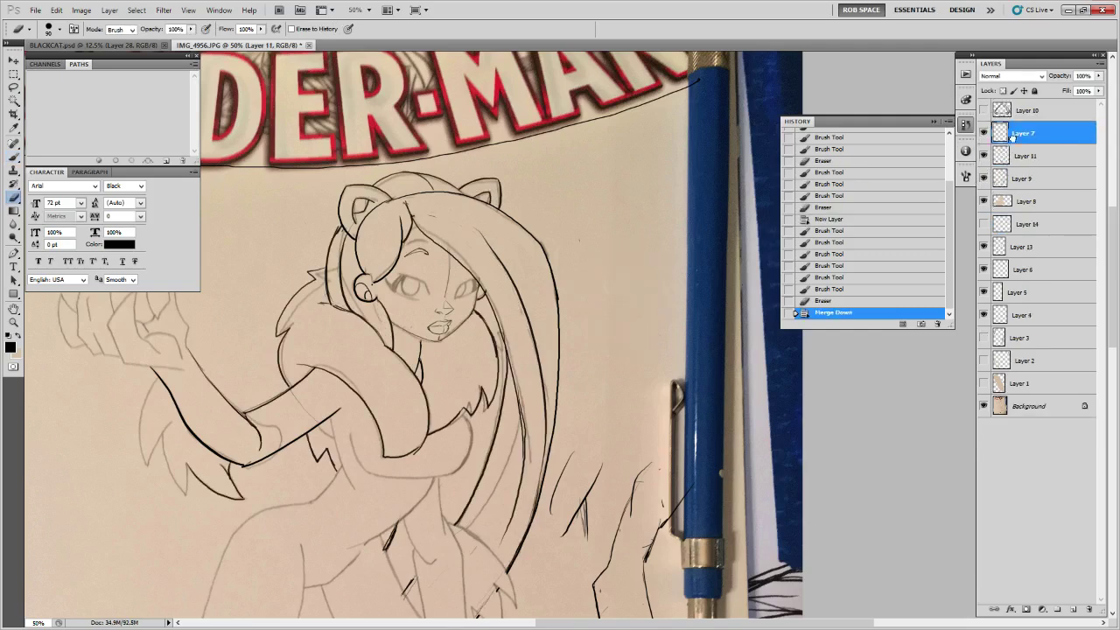
{"action": "key", "text": "ctrl+e"}
{"action": "left_click", "coordinate": [983, 133]}
{"action": "left_click", "coordinate": [983, 133]}
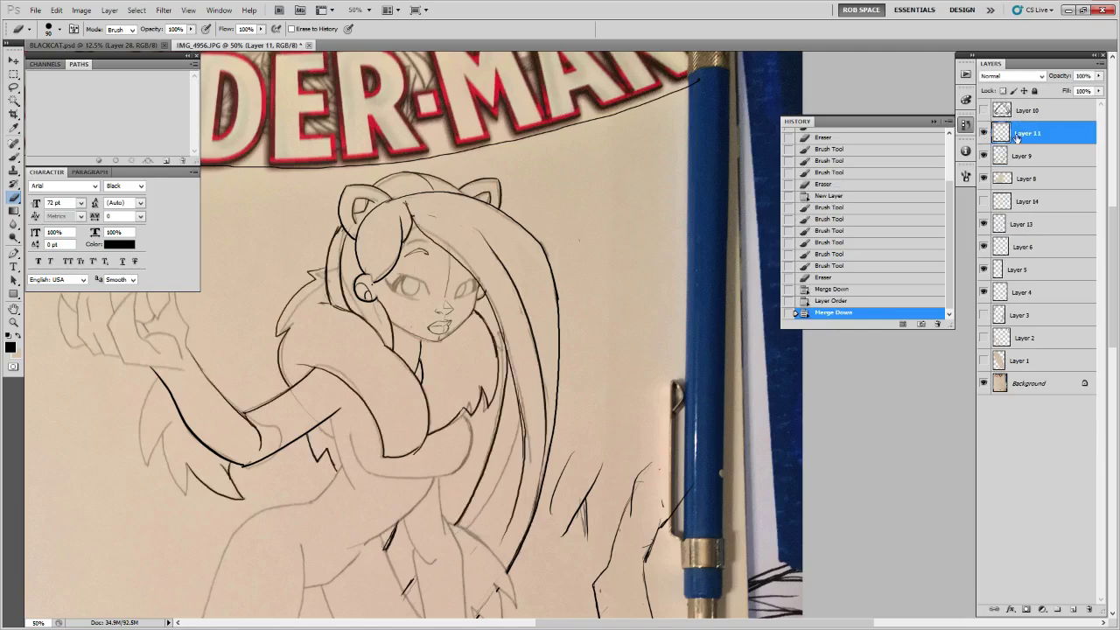
{"action": "key", "text": "ctrl+e"}
{"action": "left_click", "coordinate": [983, 133]}
{"action": "left_click", "coordinate": [983, 133]}
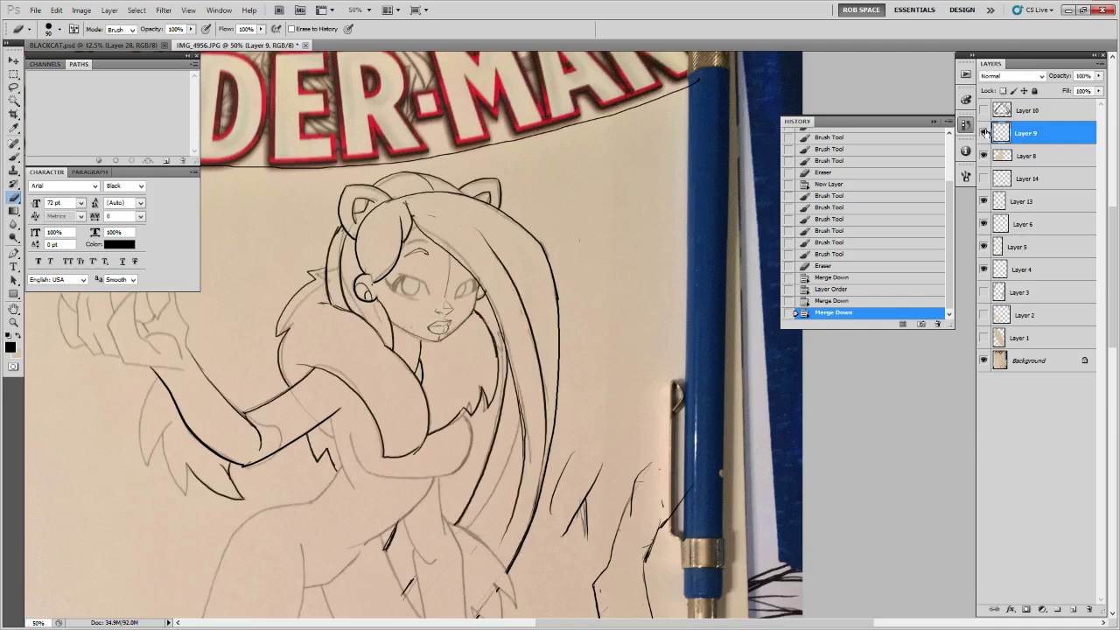
- Compare the drawing with Layers 9 and 8 hidden and shown, and examine the whole cover
{"action": "left_click", "coordinate": [984, 133]}
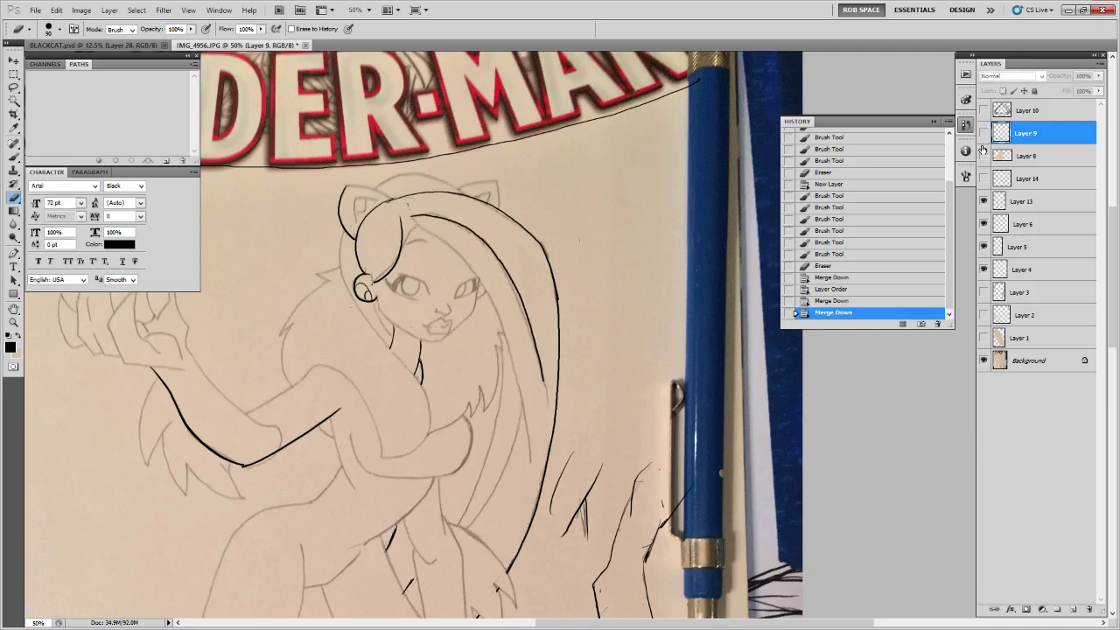
{"action": "left_click", "coordinate": [984, 154]}
{"action": "left_click", "coordinate": [983, 154]}
{"action": "left_click", "coordinate": [983, 133]}
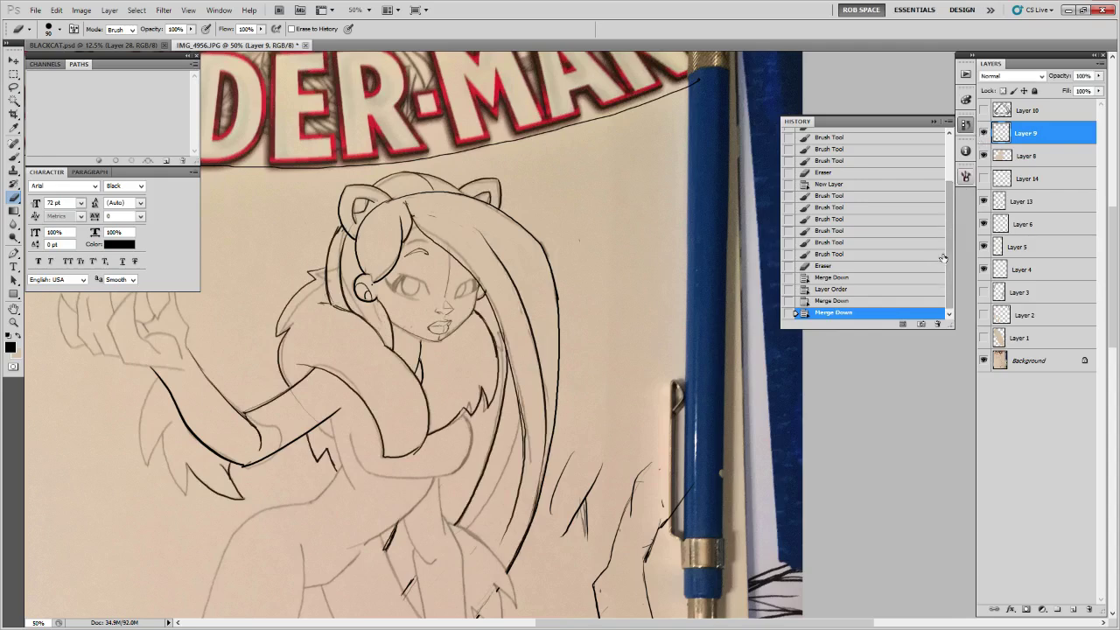
{"action": "left_click", "coordinate": [983, 133]}
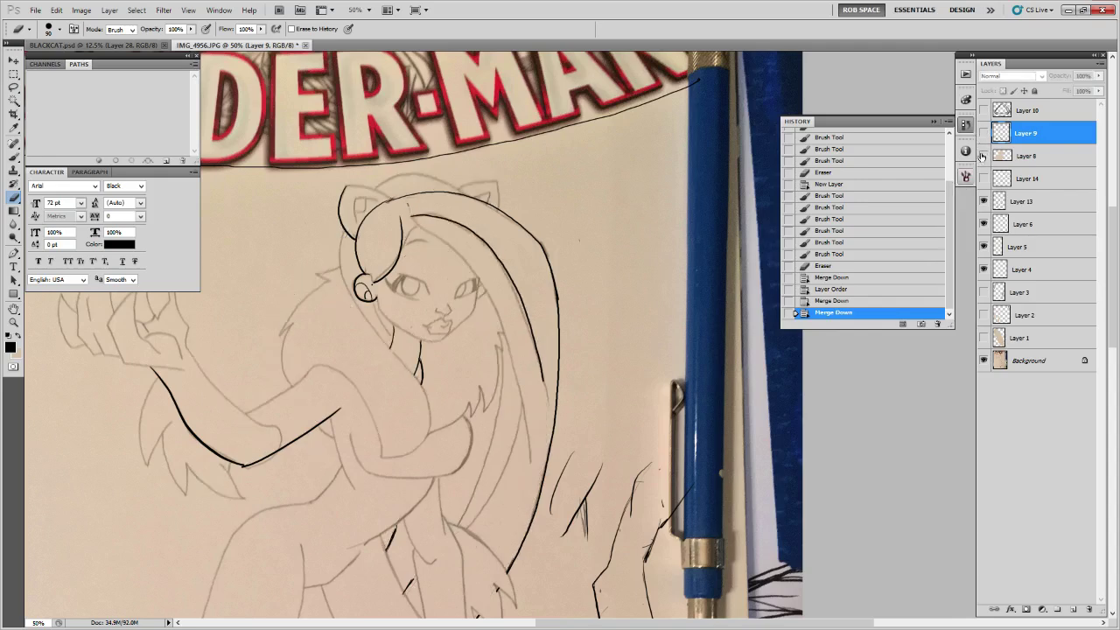
{"action": "left_click", "coordinate": [984, 133]}
{"action": "left_click", "coordinate": [983, 155]}
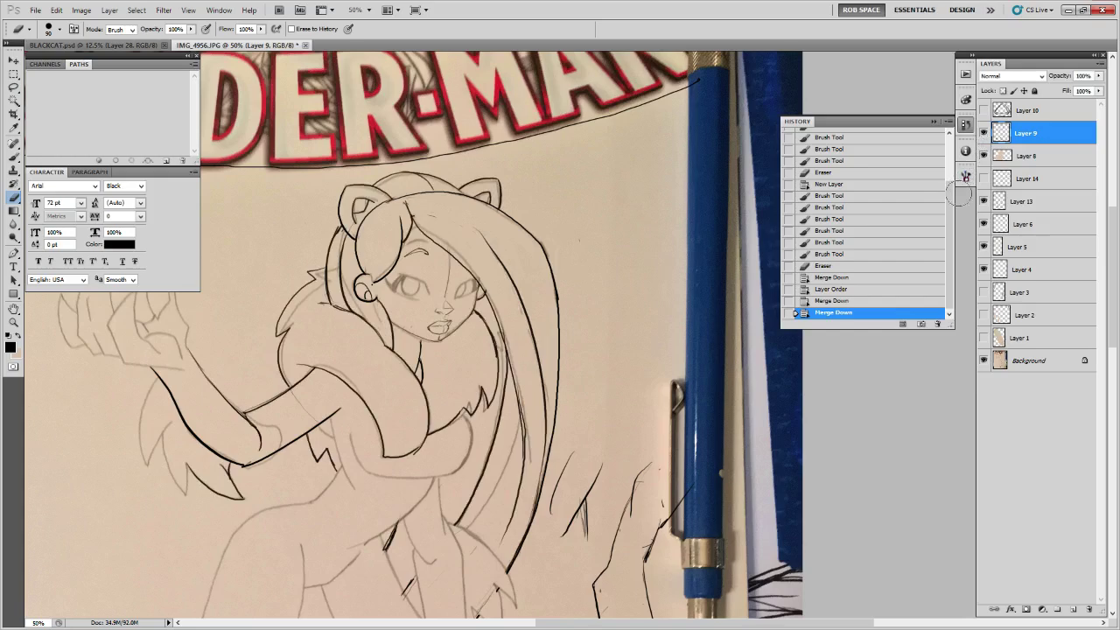
{"action": "mouse_move", "coordinate": [983, 133]}
{"action": "left_mouse_down"}
{"action": "mouse_move", "coordinate": [981, 155]}
{"action": "mouse_move", "coordinate": [983, 133]}
{"action": "left_mouse_up"}
{"action": "key", "text": "z"}
{"action": "left_click", "coordinate": [590, 337], "text": "alt"}
{"action": "scroll", "coordinate": [592, 348], "scroll_direction": "down", "scroll_amount": 5}
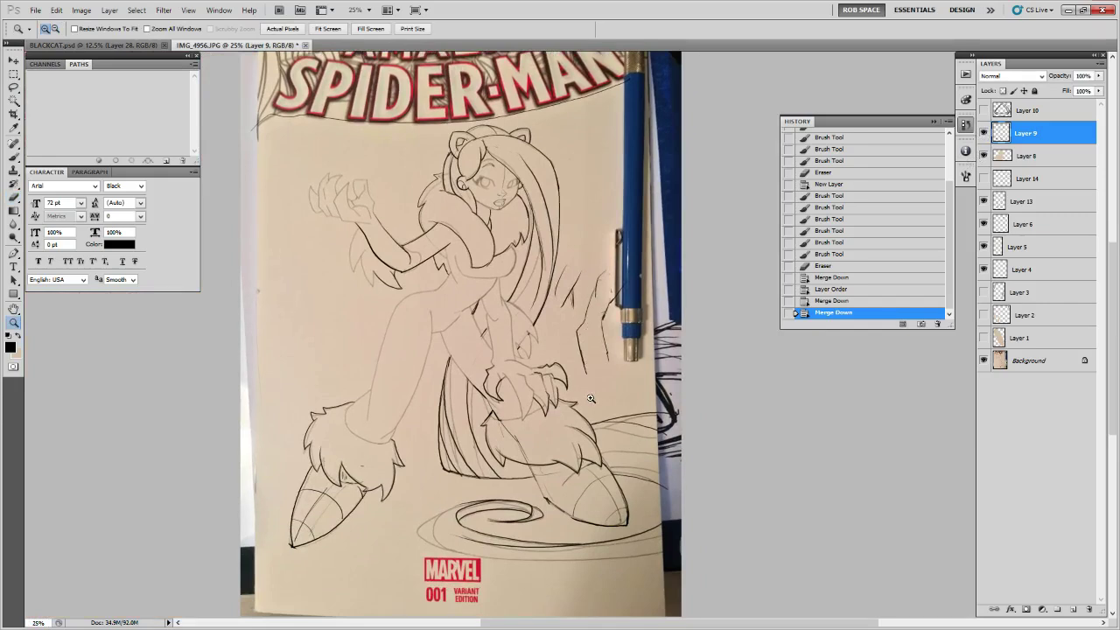